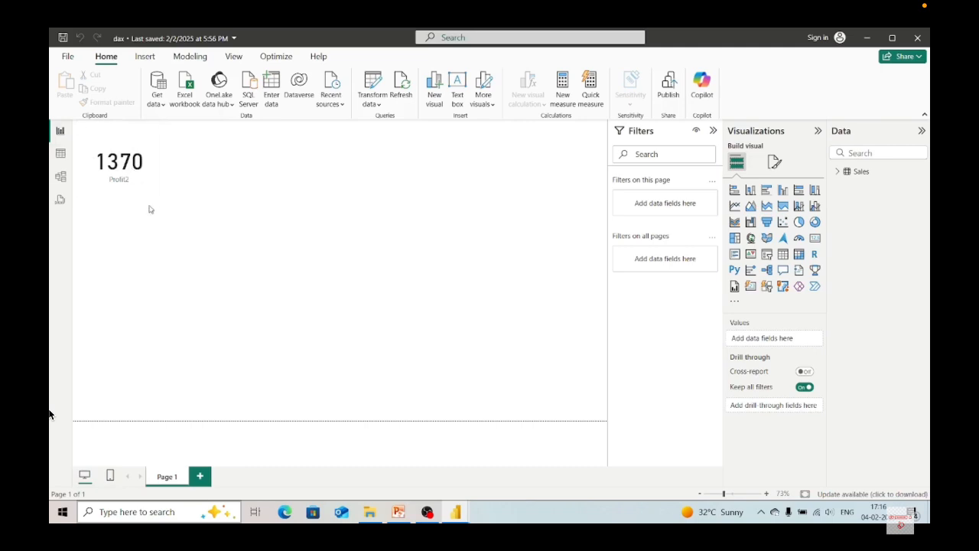
- Expand the Sales table's field list and remove the Profit2 card from the report page
left_click(839, 173)
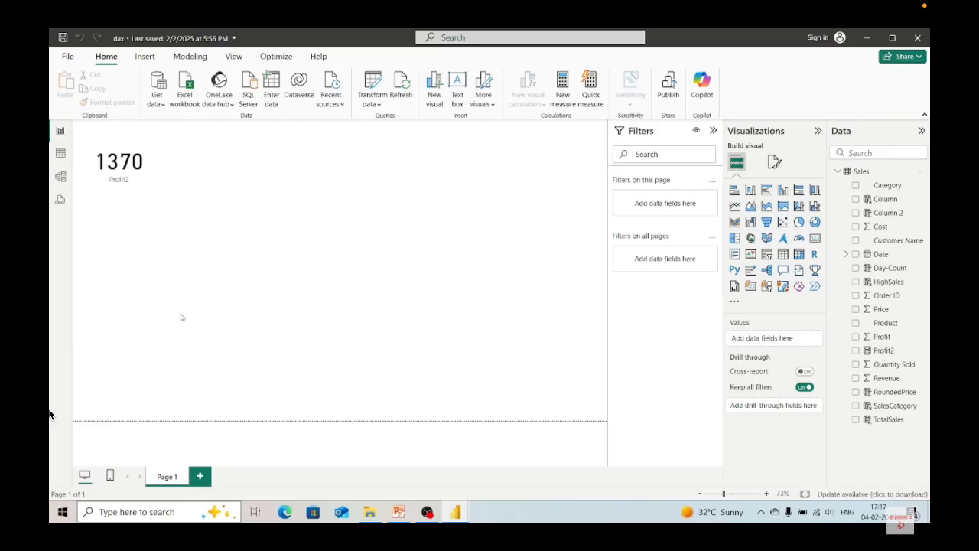
left_click(152, 205)
left_click_drag(144, 184, 144, 219)
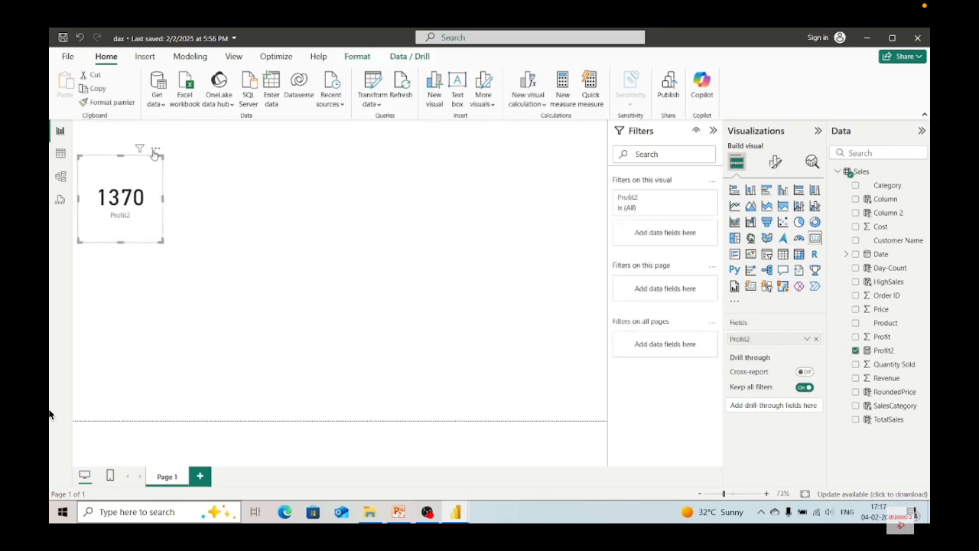
left_click(156, 150)
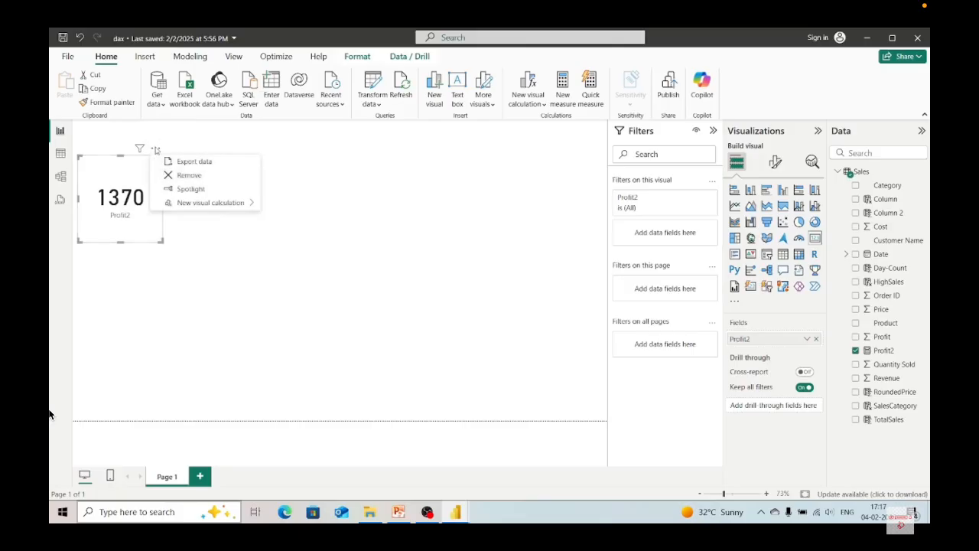
left_click(181, 177)
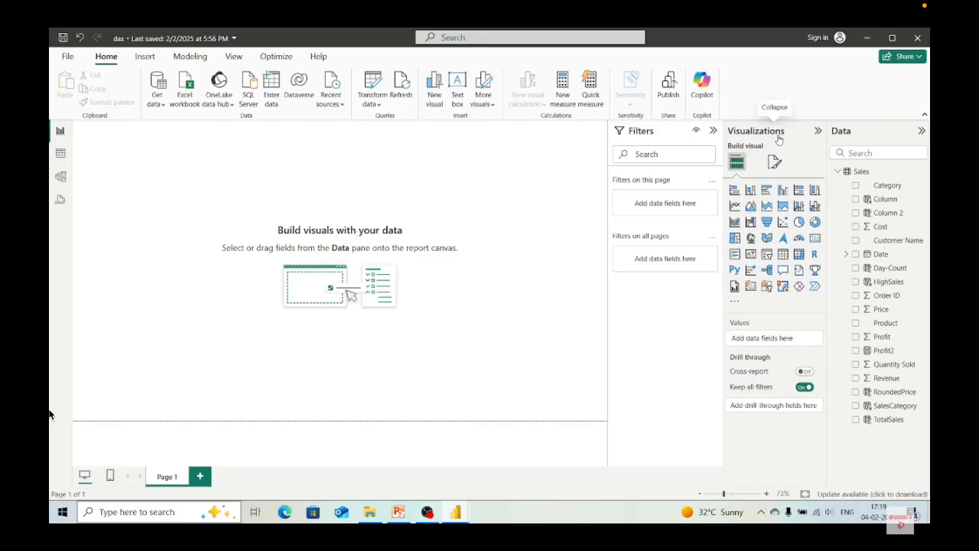
- Examine the page formatting options under Page information, Canvas settings and Wallpaper
left_click(775, 162)
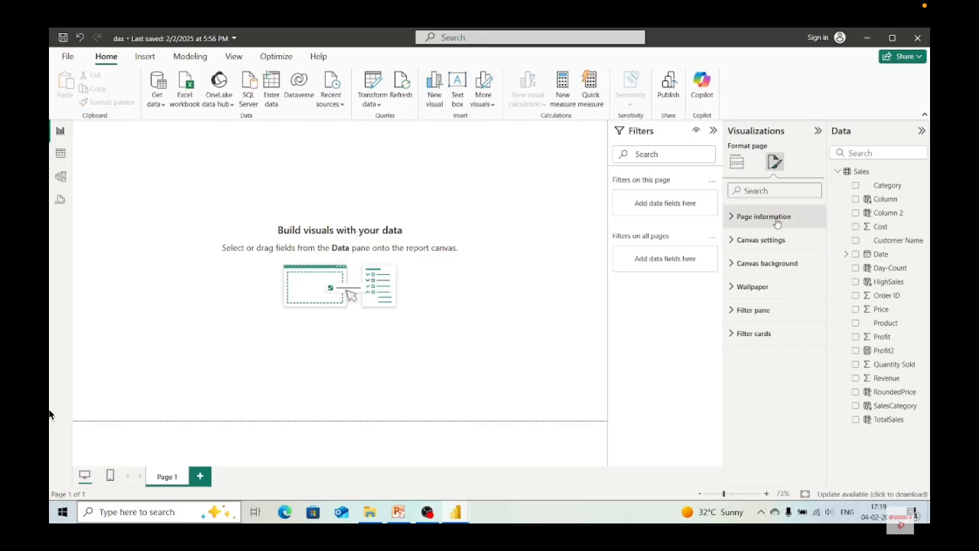
left_click(732, 220)
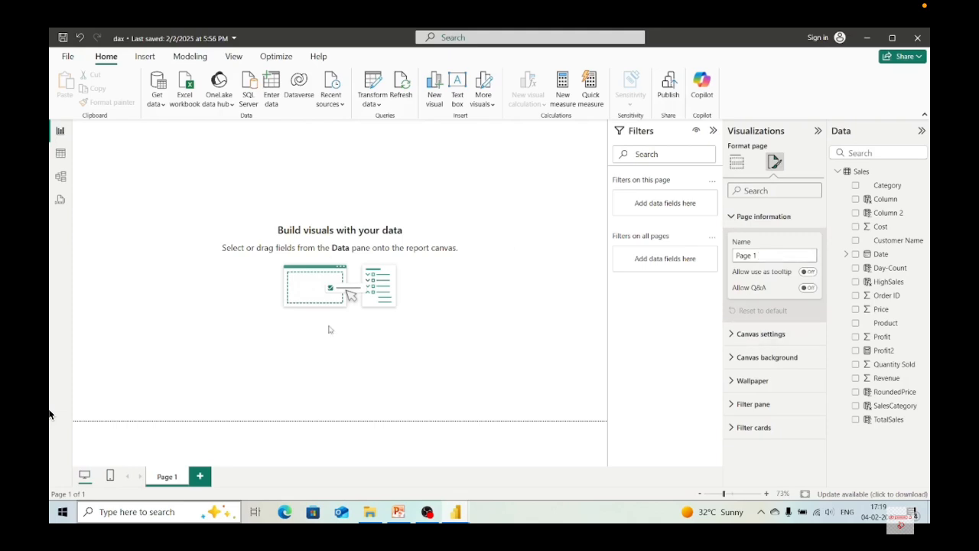
left_click(733, 336)
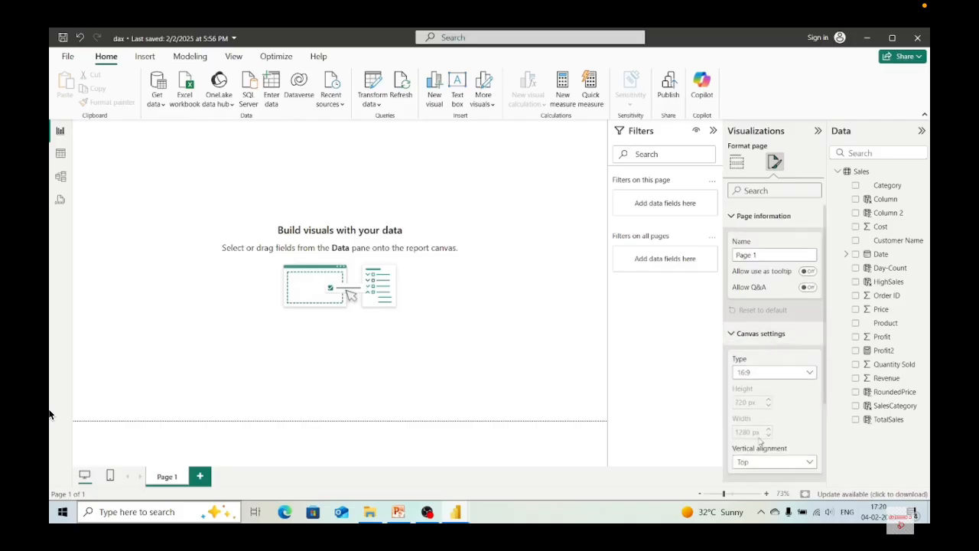
scroll(759, 443, "down", 2)
scroll(760, 442, "down", 2)
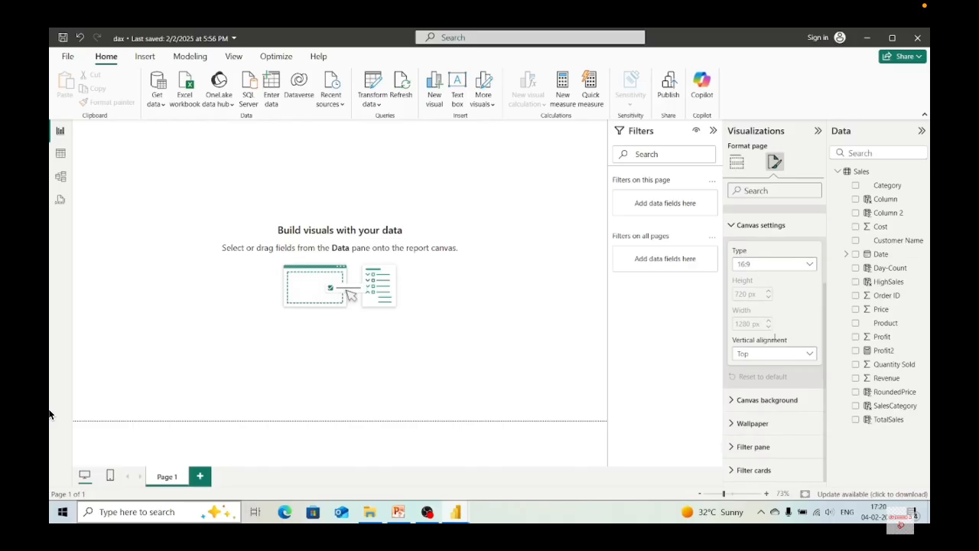
left_click(735, 423)
scroll(734, 430, "down", 3)
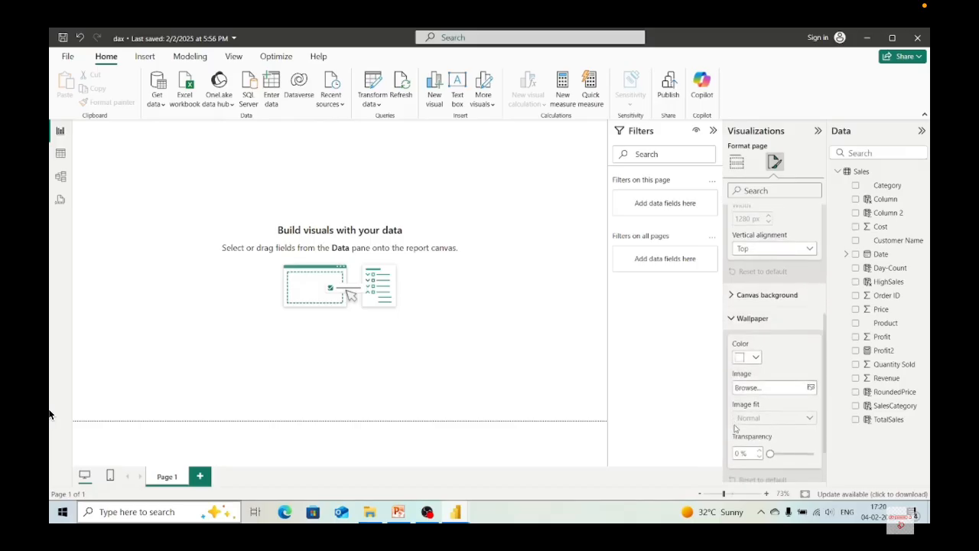
scroll(734, 429, "down", 2)
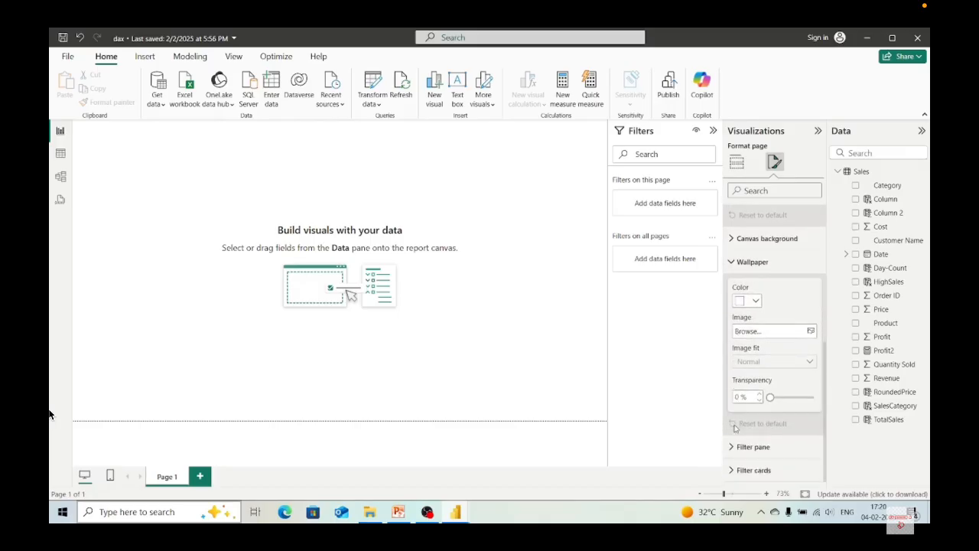
scroll(734, 426, "up", 3)
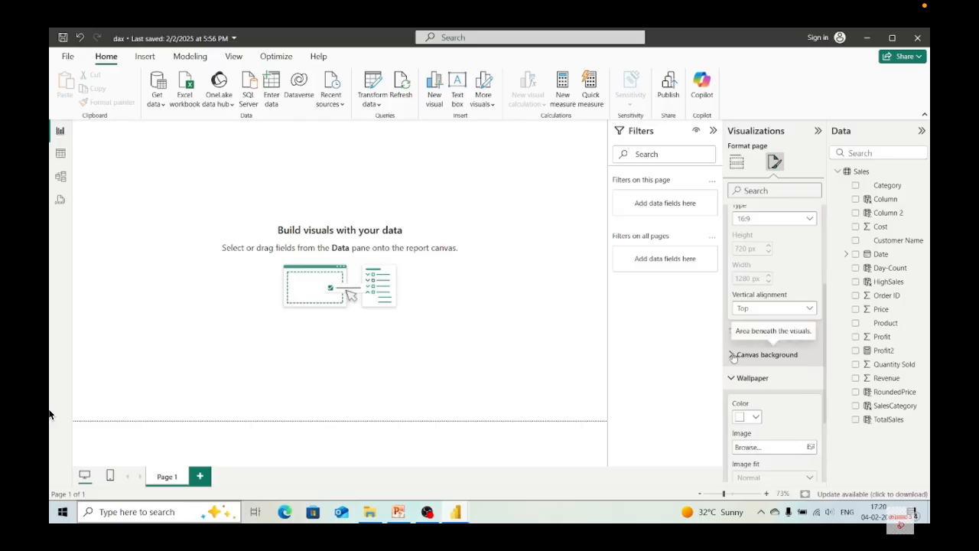
- Try light grey and pink as the canvas background color
left_click(733, 355)
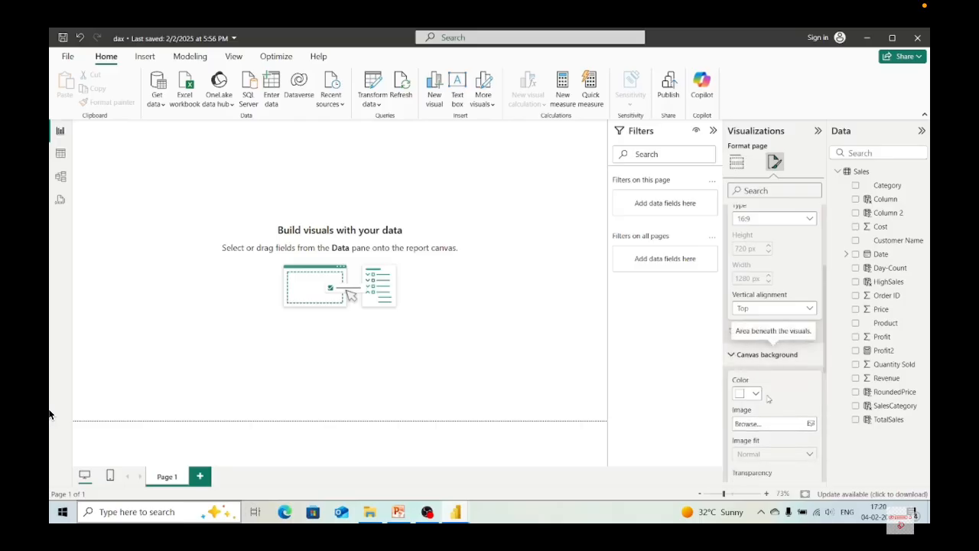
scroll(771, 415, "down", 1)
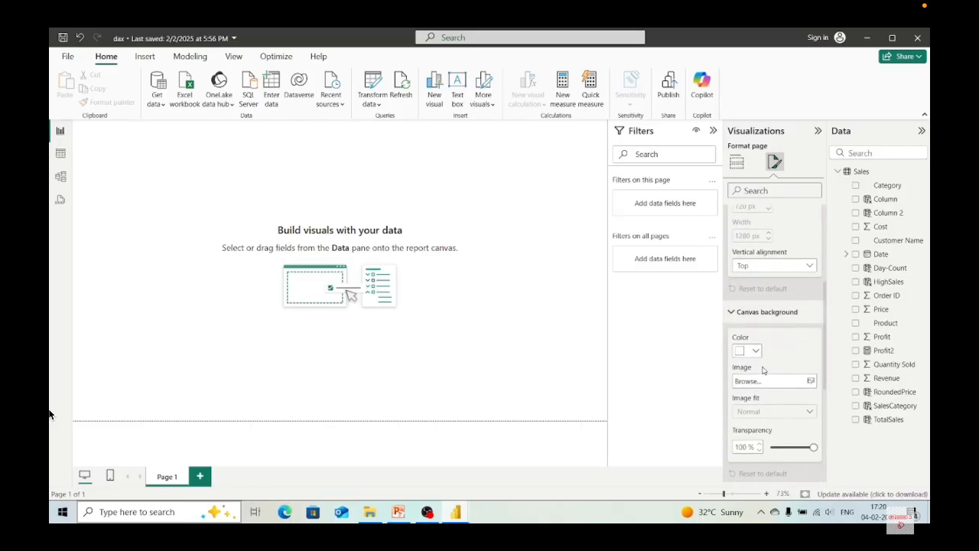
left_click(757, 351)
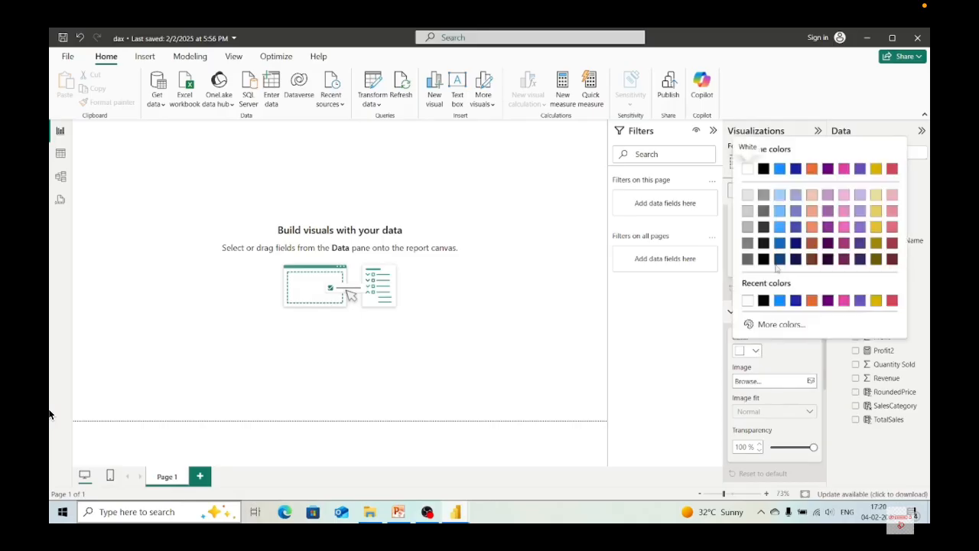
left_click(748, 211)
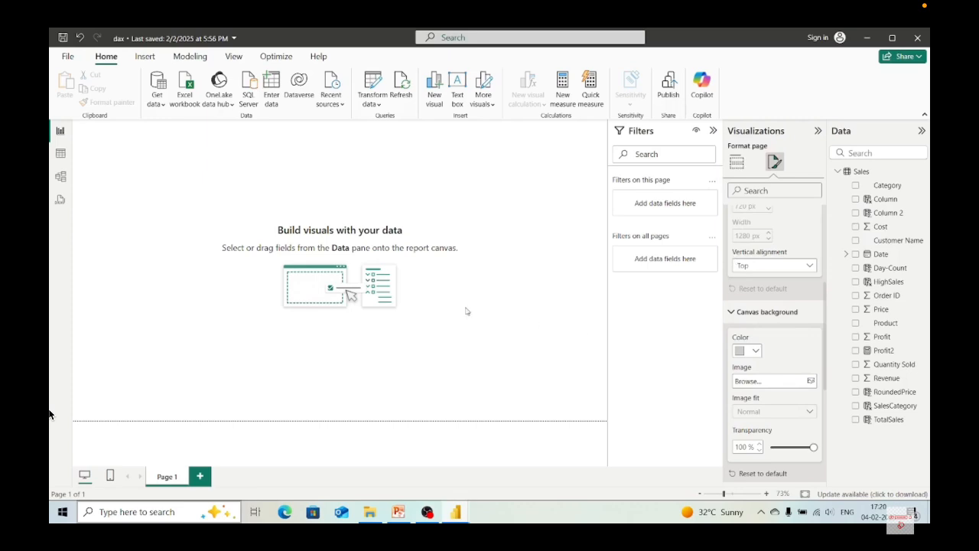
left_click(753, 353)
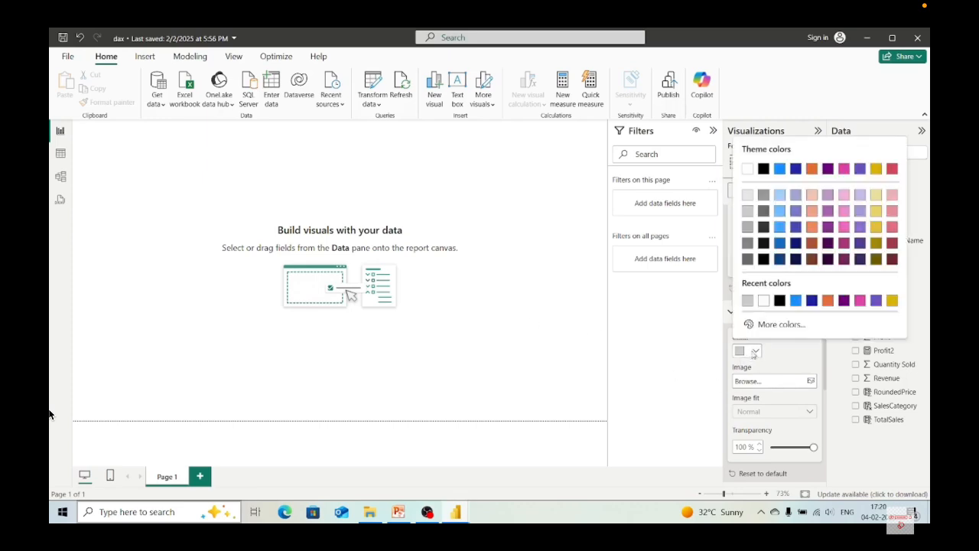
left_click(845, 227)
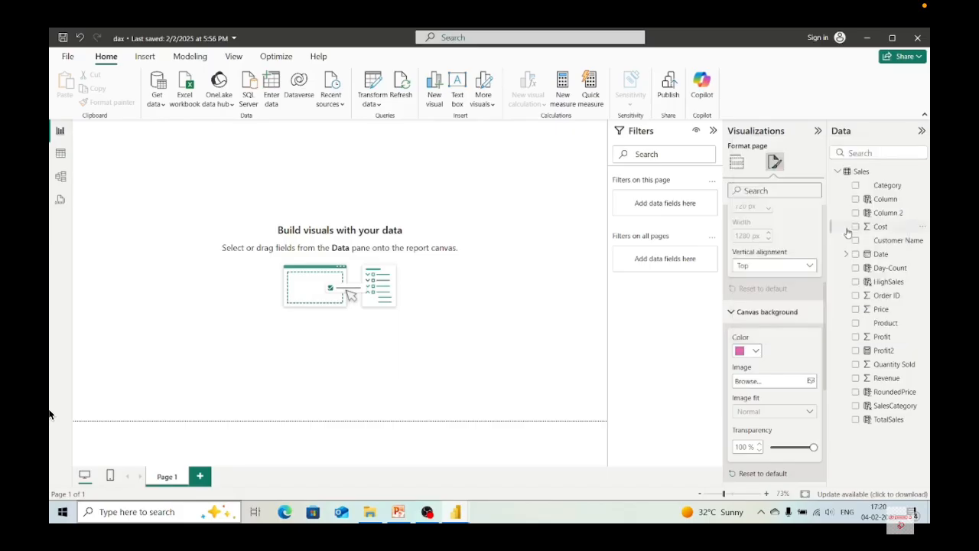
- Try increasing canvas background transparency levels, from 5% through 56% and 90% up to 100%
left_click(774, 450)
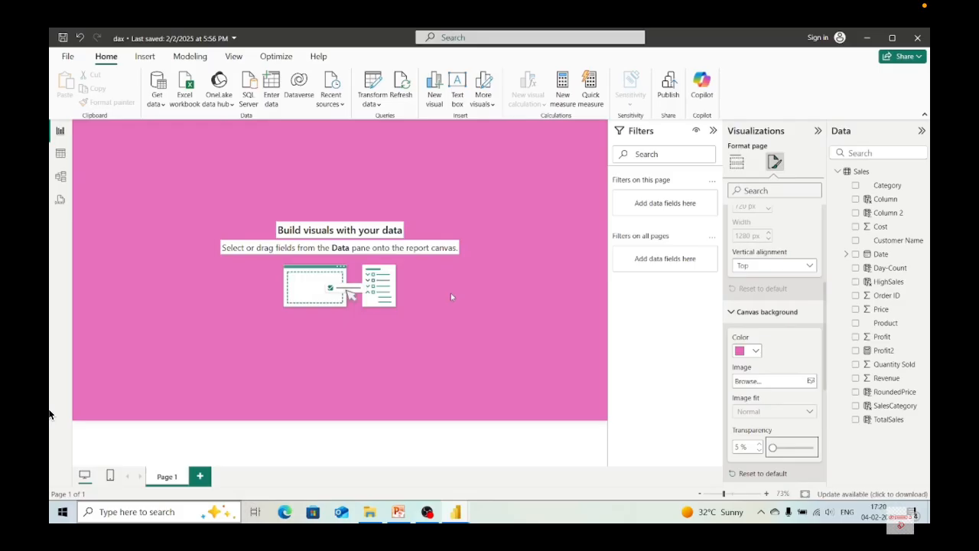
left_click(786, 451)
left_click(797, 451)
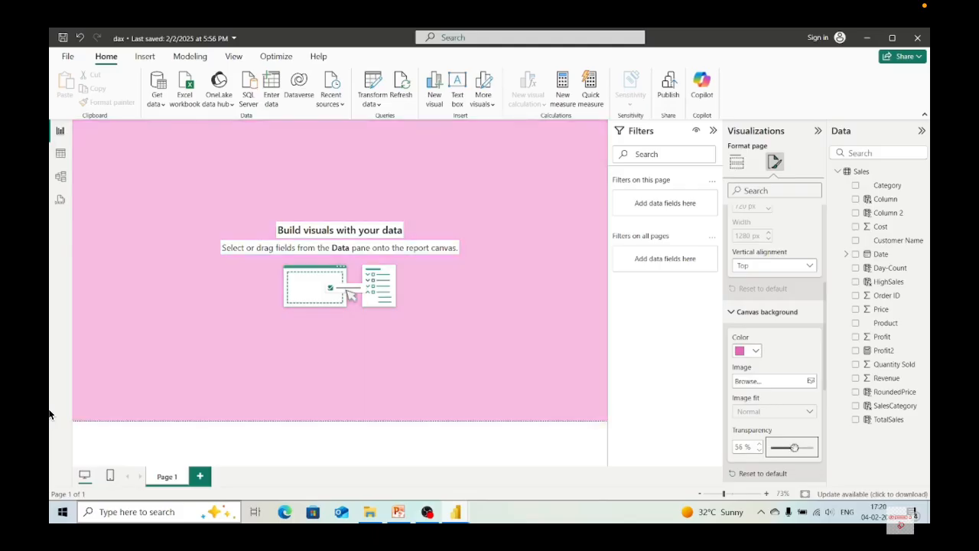
left_click(803, 452)
left_click(809, 450)
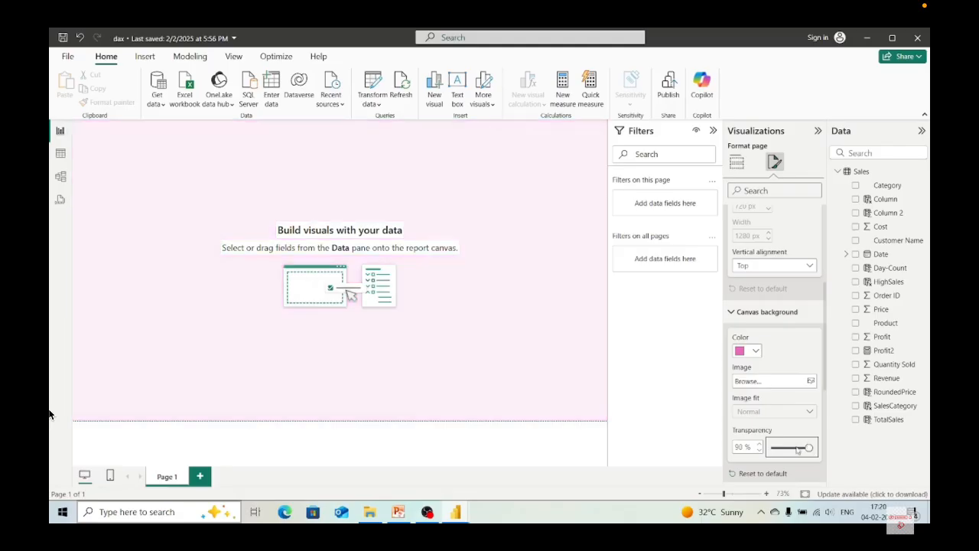
left_click(815, 450)
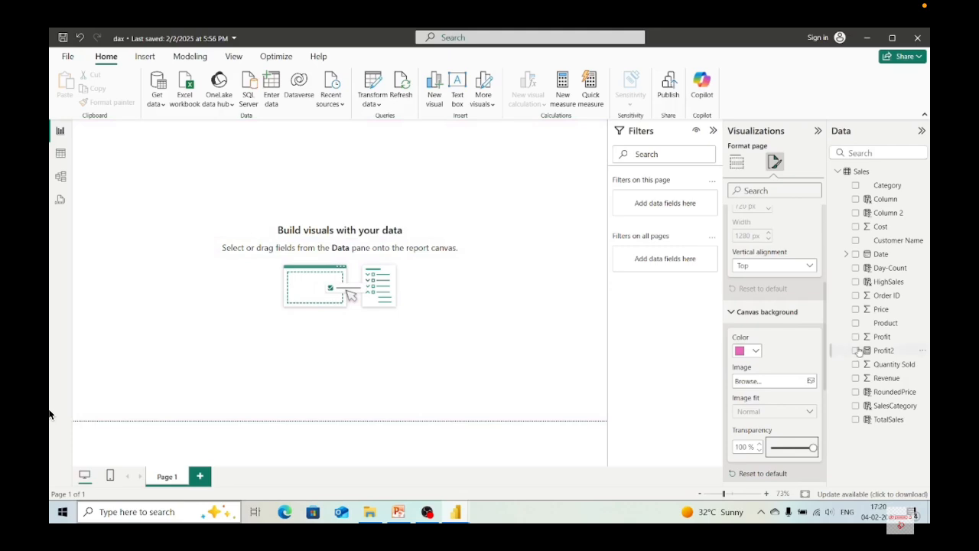
- Use the computer-dark-room-with-graphs-screen image from Downloads as the canvas background and set its transparency to 8%
left_click(811, 381)
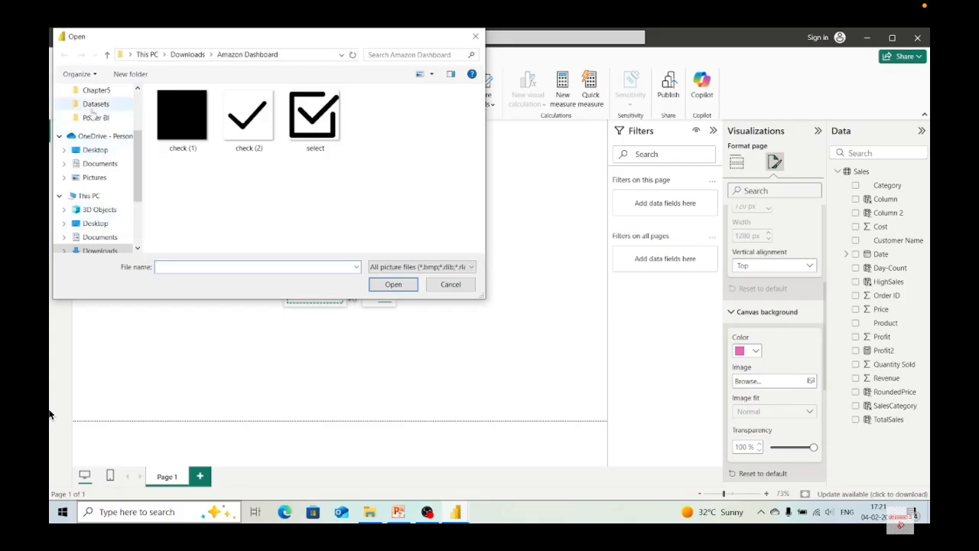
scroll(96, 114, "up", 2)
left_click(97, 129)
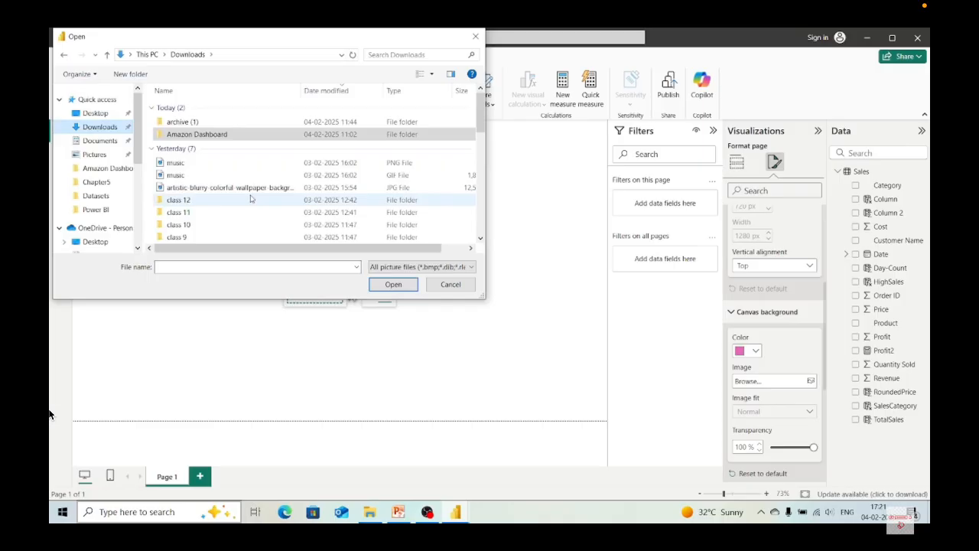
scroll(250, 199, "down", 2)
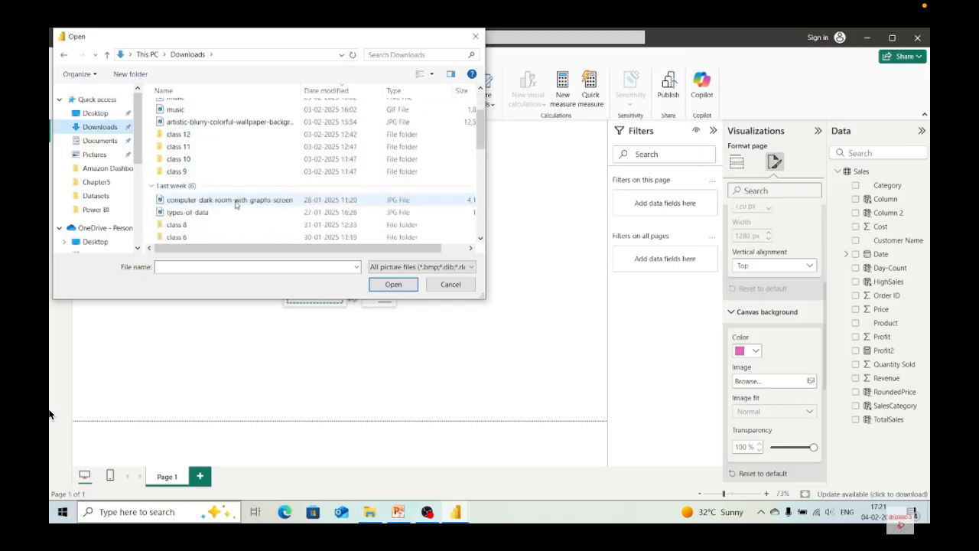
left_click(235, 202)
left_click(388, 284)
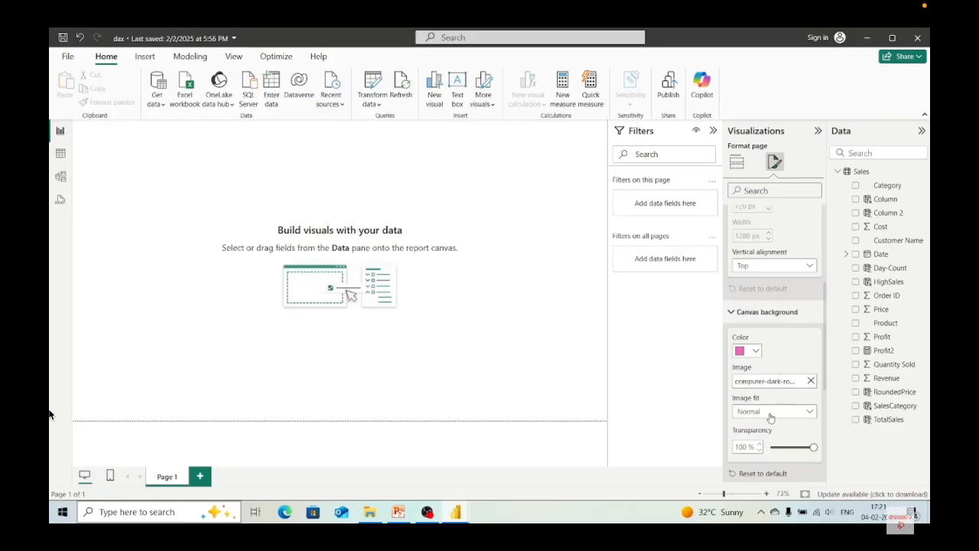
left_click(784, 451)
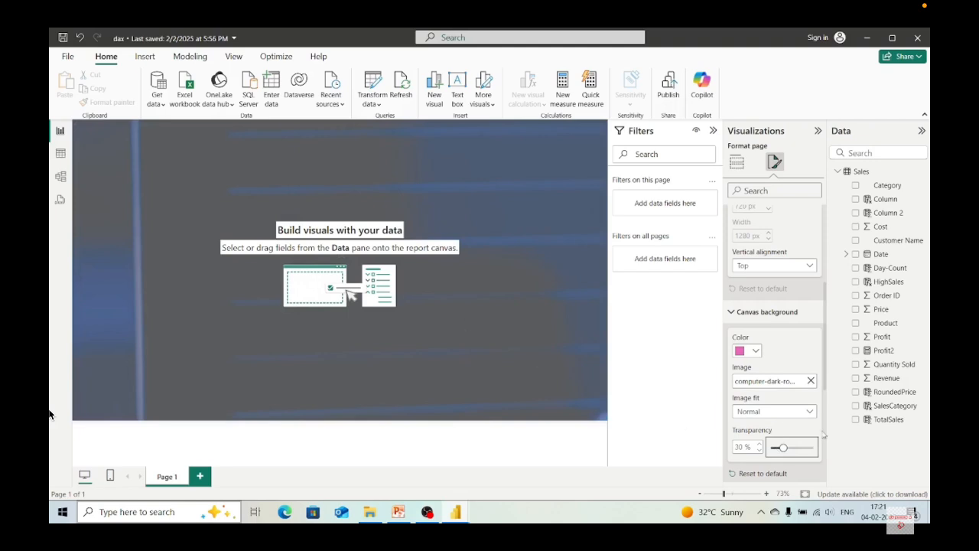
left_click(775, 448)
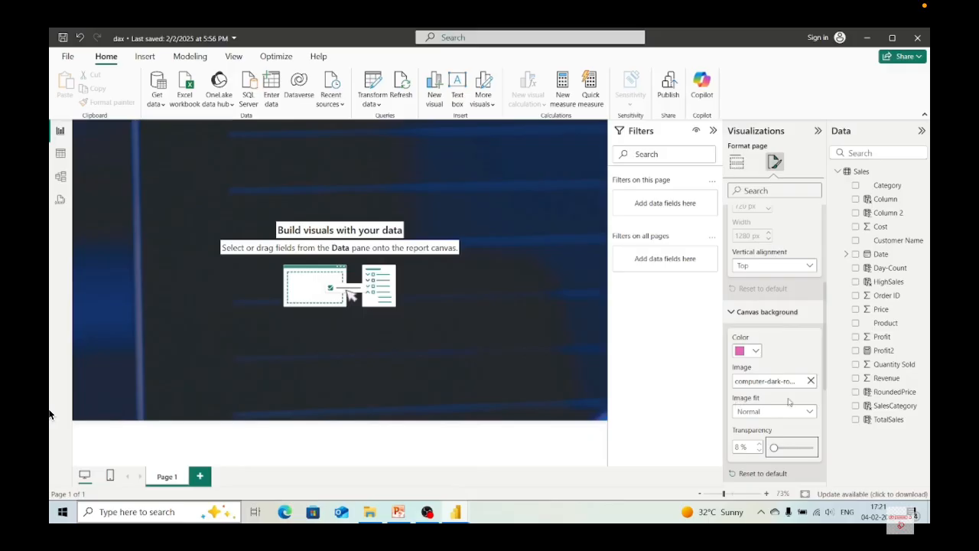
- Remove the canvas background image and set the background color to white
left_click(811, 380)
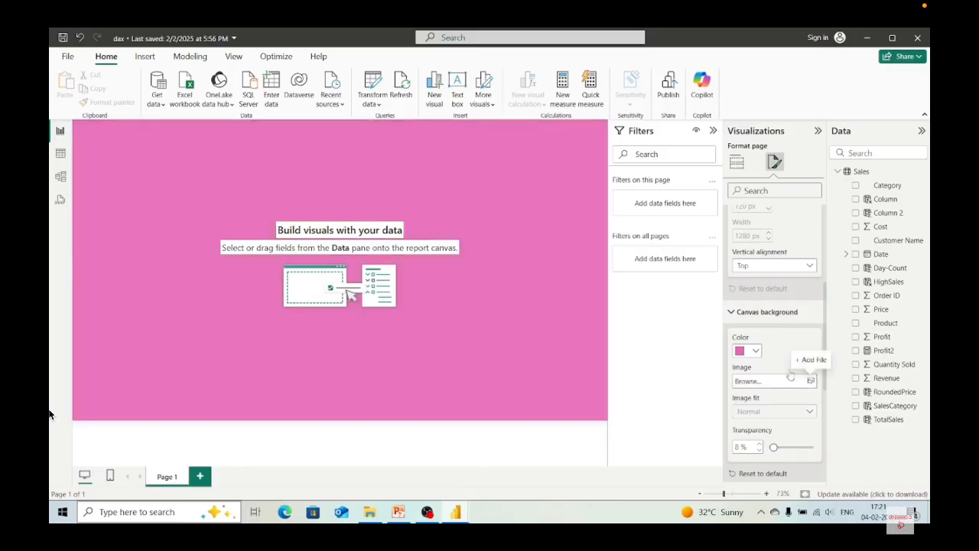
left_click(753, 351)
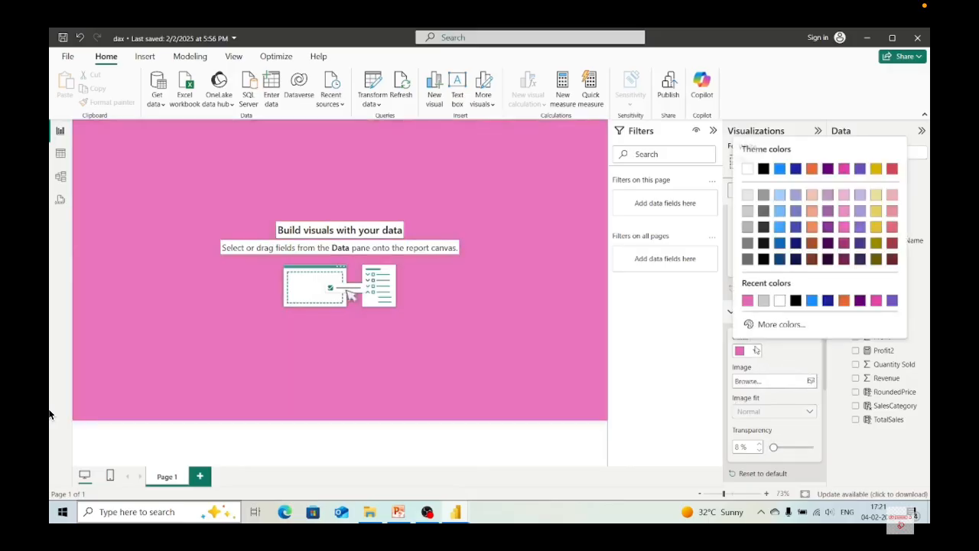
left_click(780, 300)
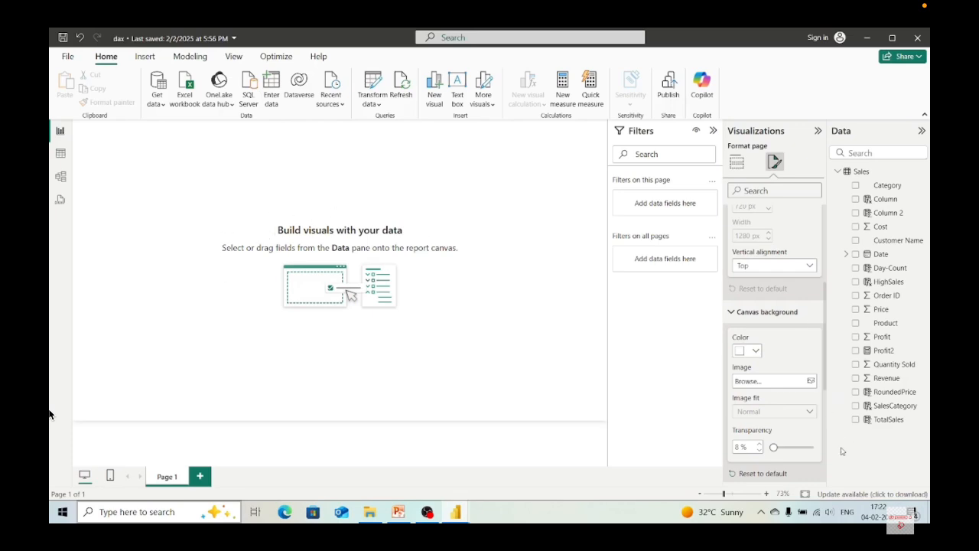
- Collapse the Canvas background and Canvas settings sections of the page formatting options
scroll(801, 448, "down", 3)
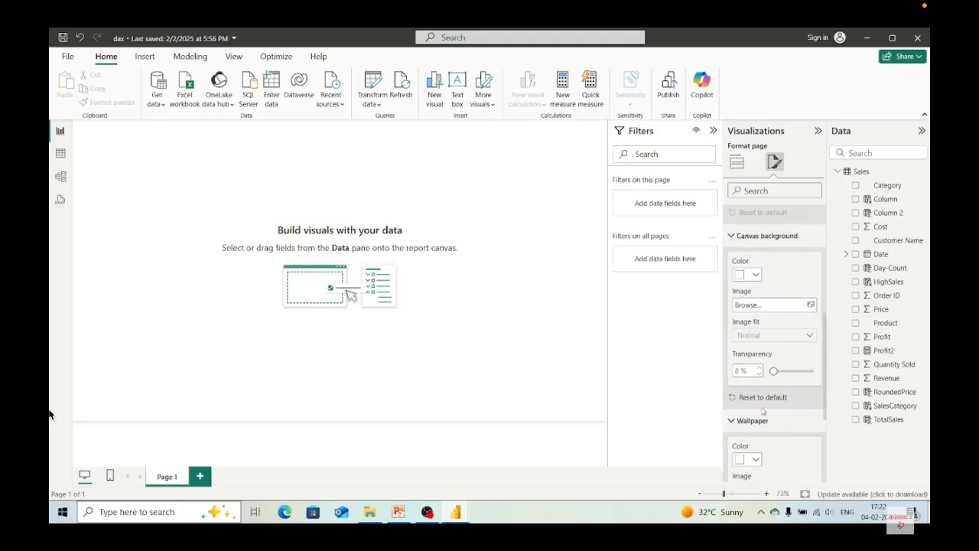
scroll(793, 344, "up", 4)
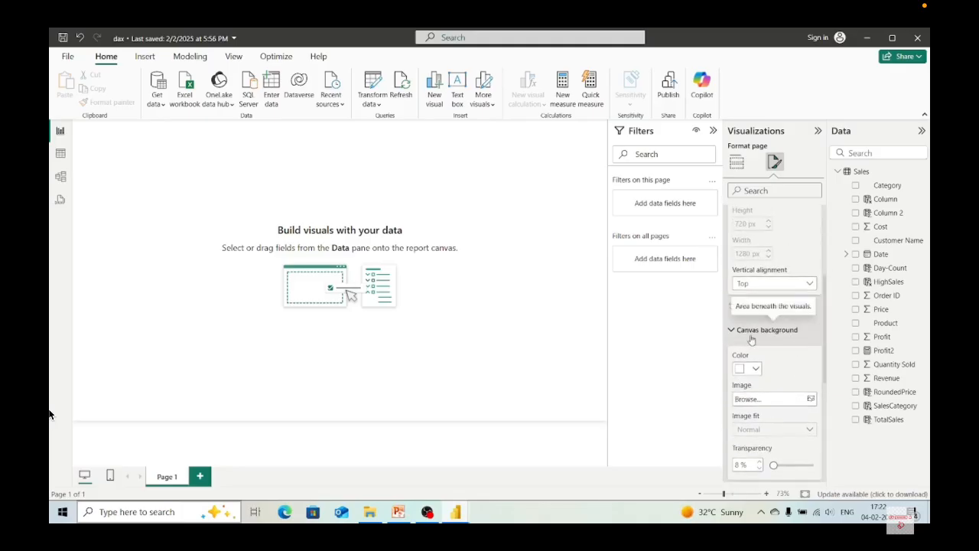
left_click(733, 330)
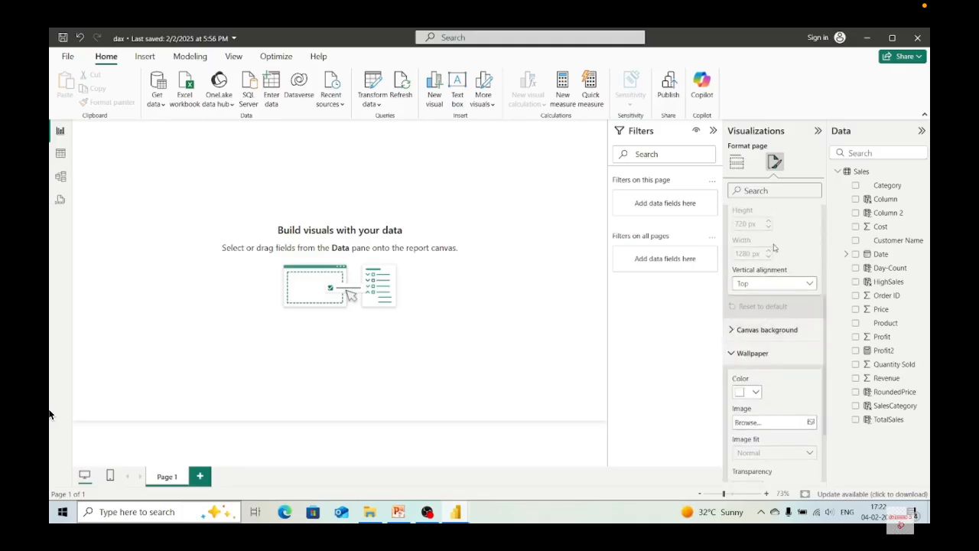
scroll(740, 273, "up", 4)
left_click(733, 265)
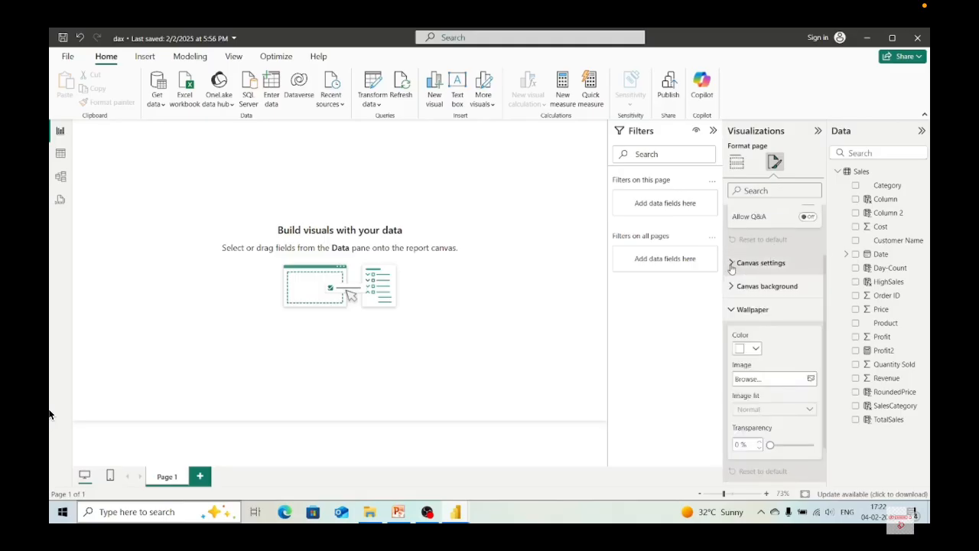
scroll(748, 319, "up", 1)
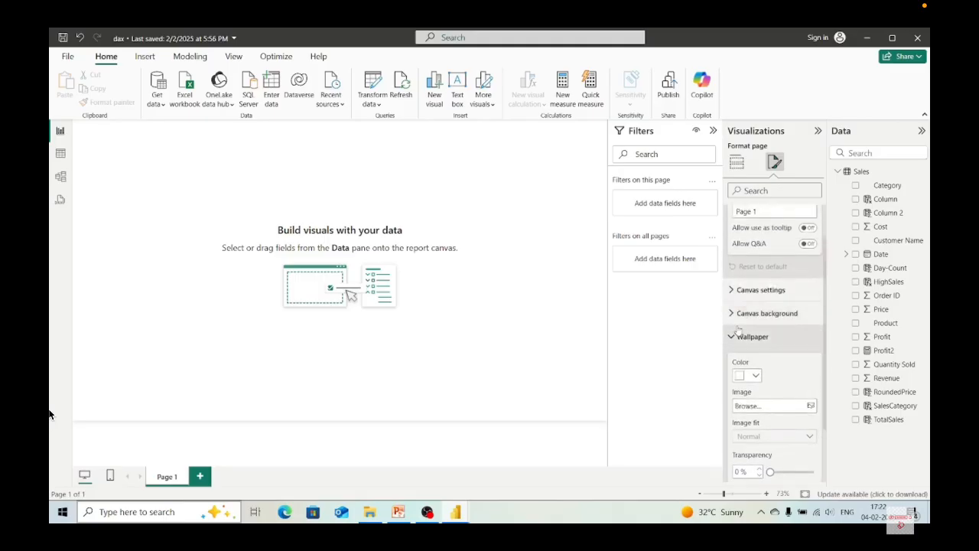
- Collapse the Wallpaper and Page information sections and return to the visual-building options
left_click(733, 340)
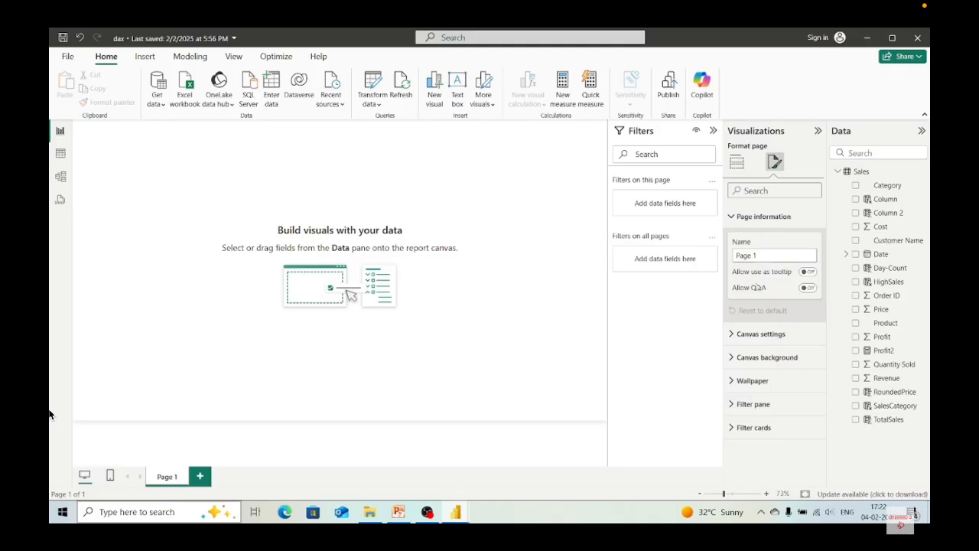
left_click(733, 217)
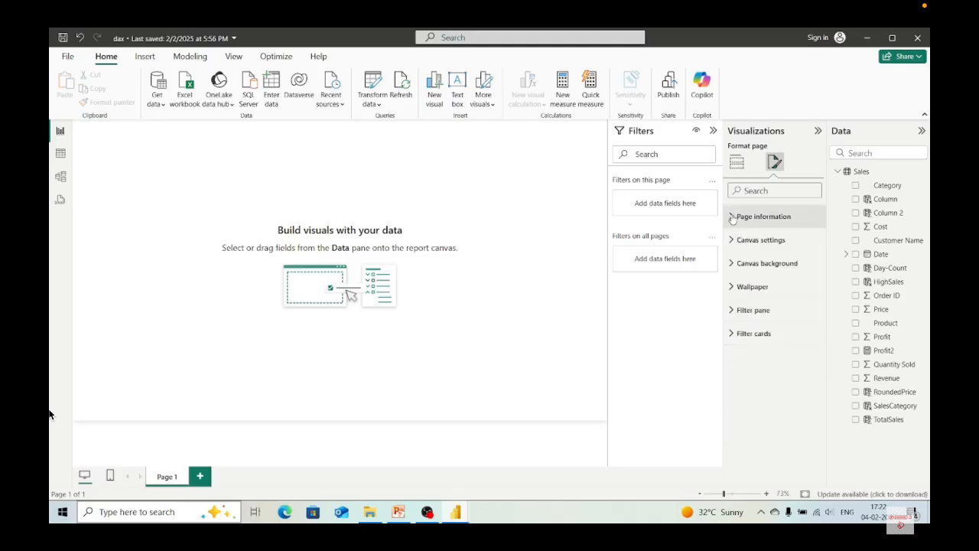
left_click(737, 164)
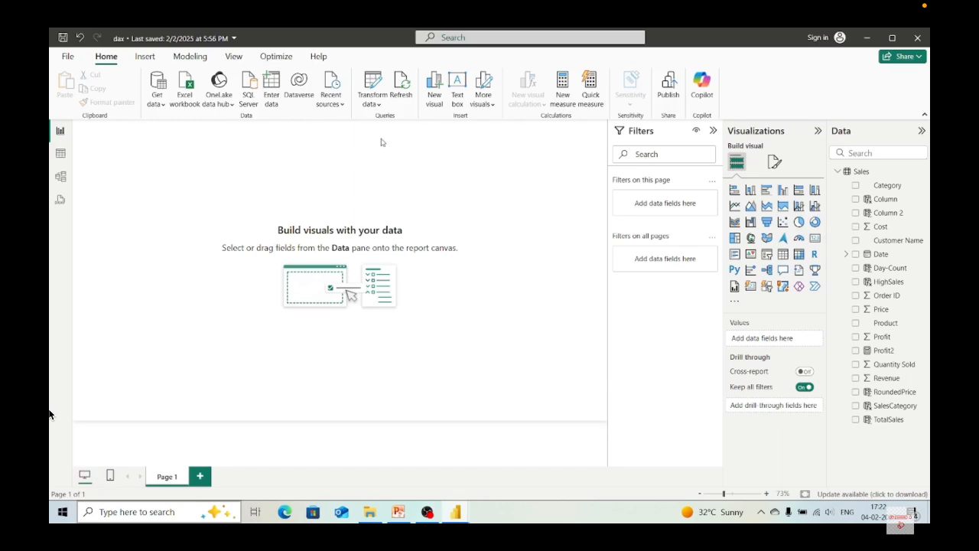
- Insert a text box and resize it into a short, wide strip centred along the page's top edge
left_click(457, 86)
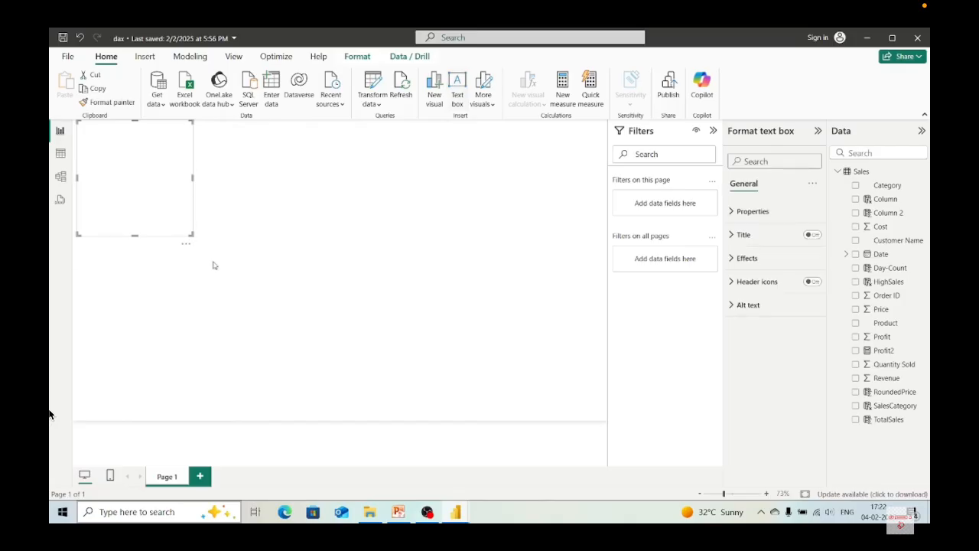
left_click_drag(191, 234, 183, 188)
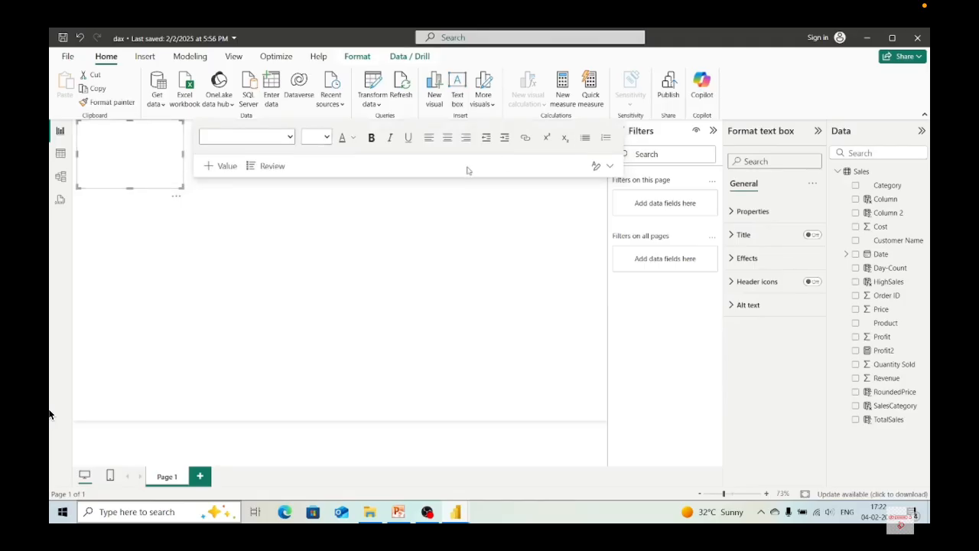
left_click_drag(184, 153, 586, 160)
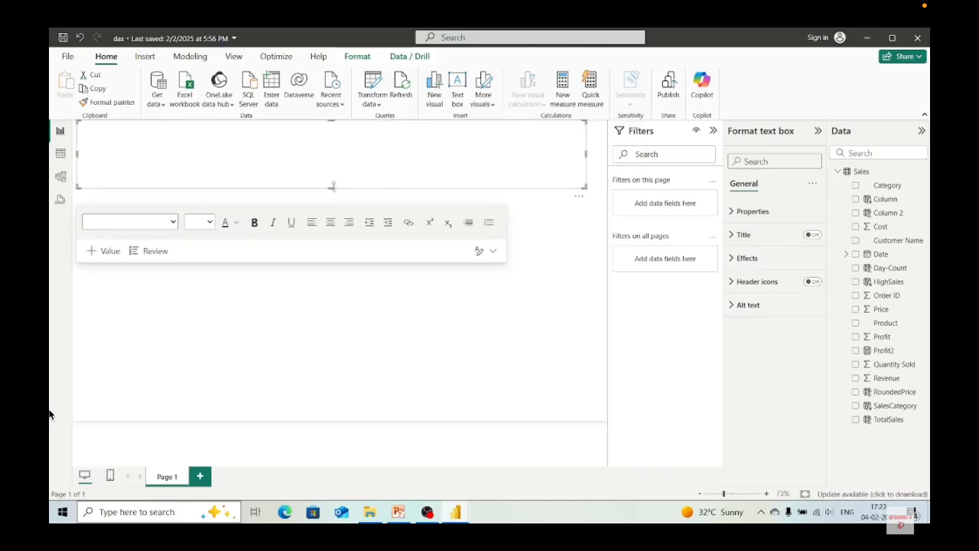
left_click_drag(331, 185, 337, 154)
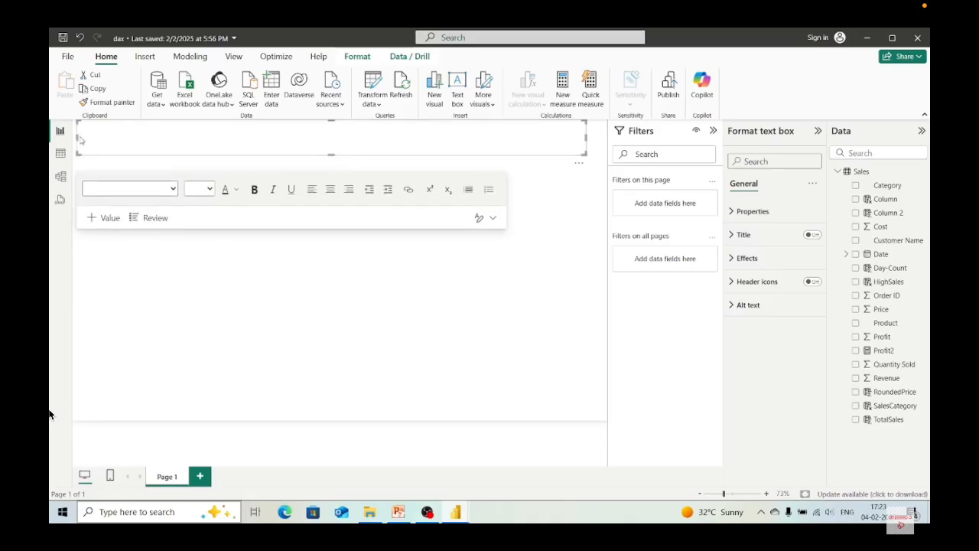
left_click_drag(76, 137, 168, 137)
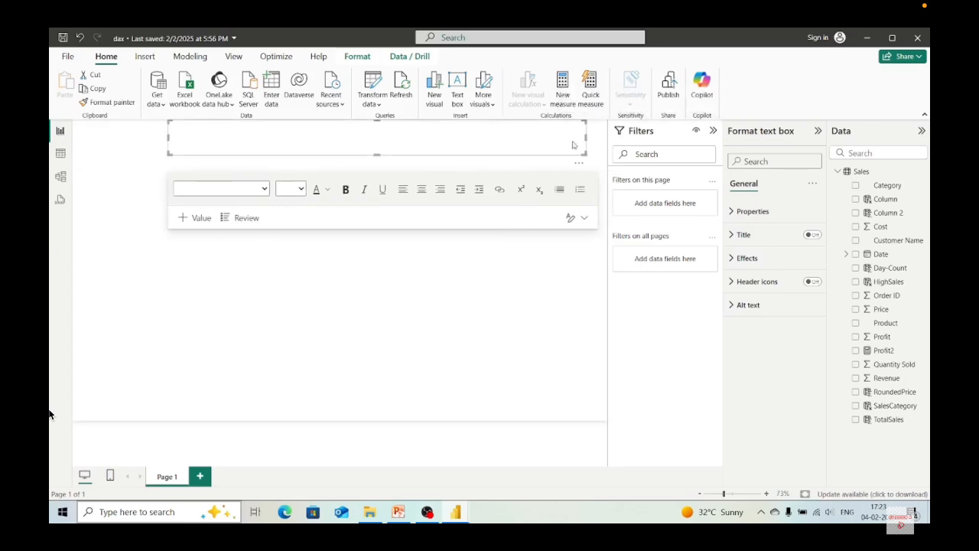
left_click_drag(587, 138, 486, 163)
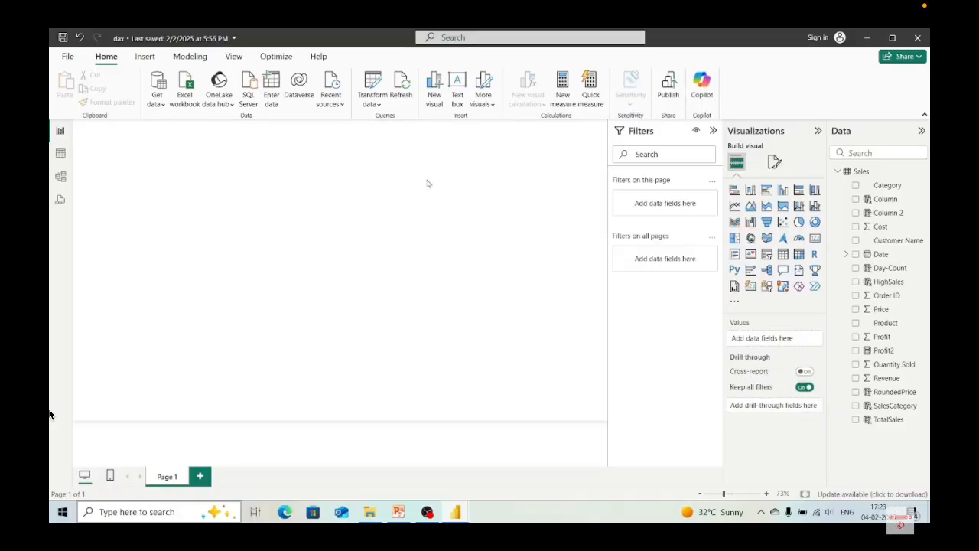
- Enter "Sales Insights" in the text box at the page's top and make the text centred and bold
left_click(459, 105)
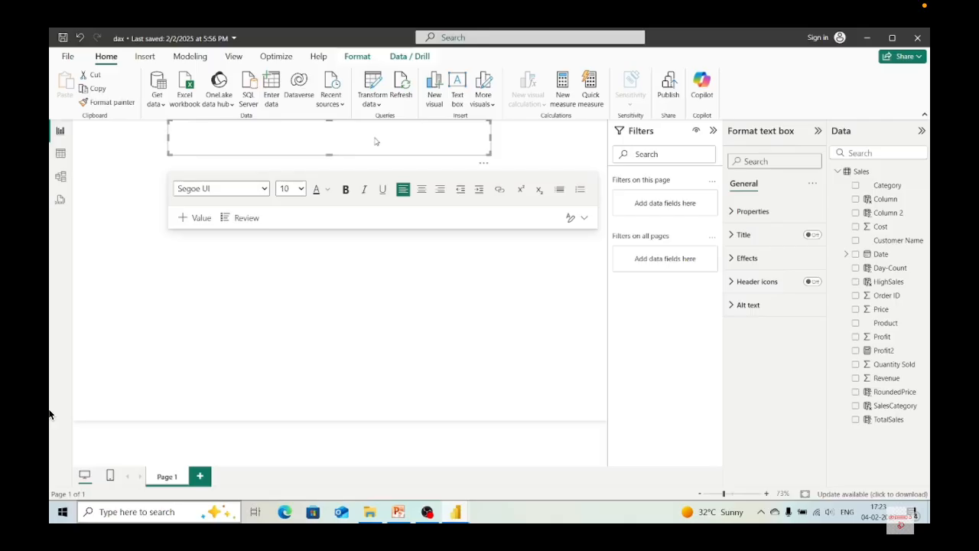
type("Sales Insights")
key("ctrl+a")
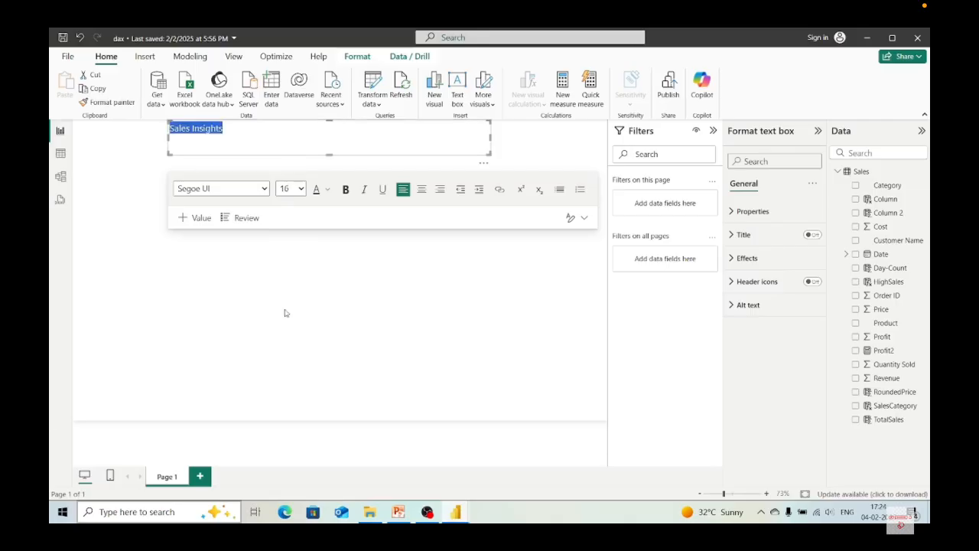
left_click(422, 193)
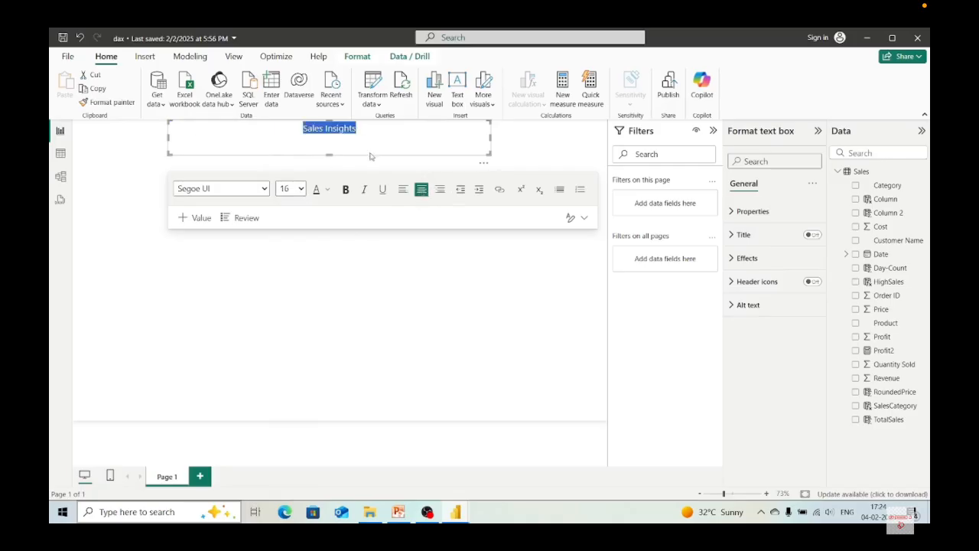
left_click(346, 190)
left_click(346, 191)
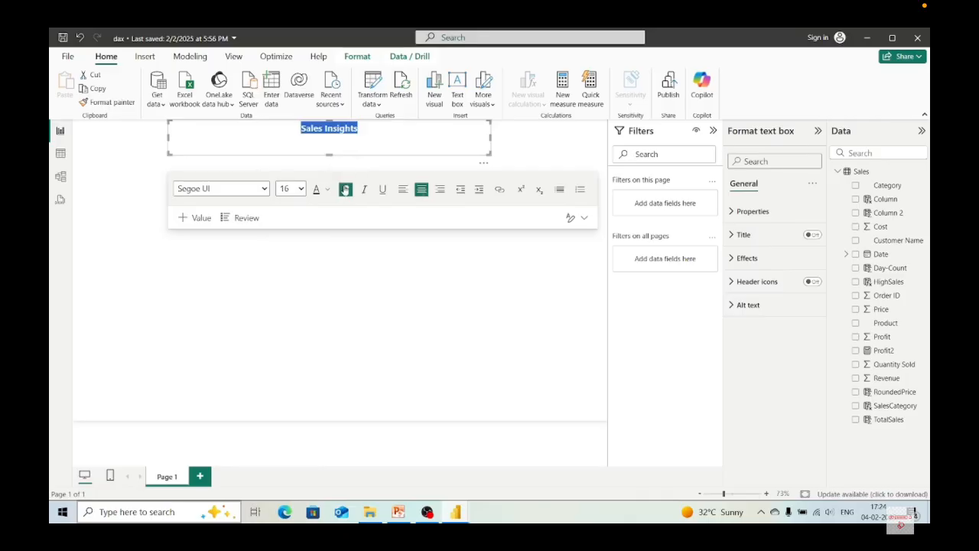
- Set the Sales Insights heading's font to DIN and its size to 44, and deselect the text box
left_click(264, 190)
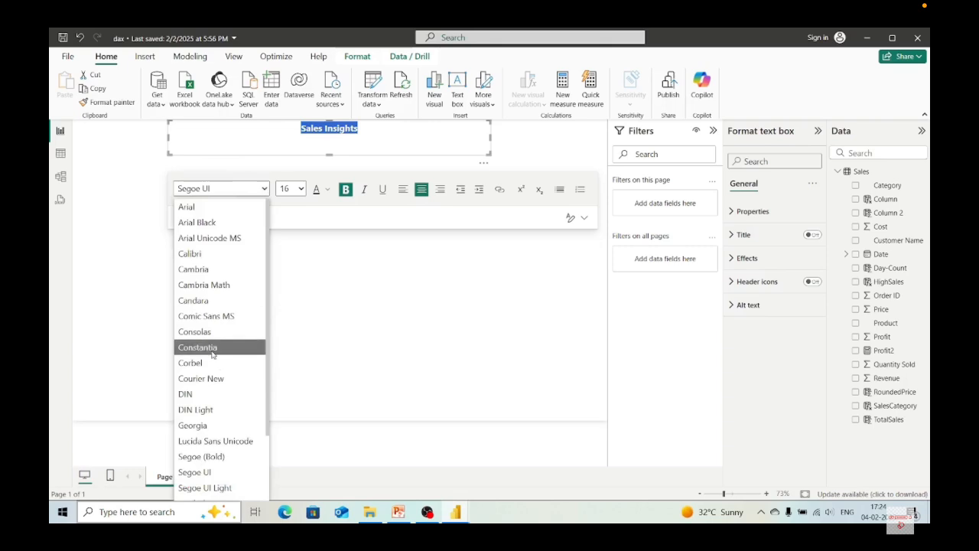
left_click(204, 394)
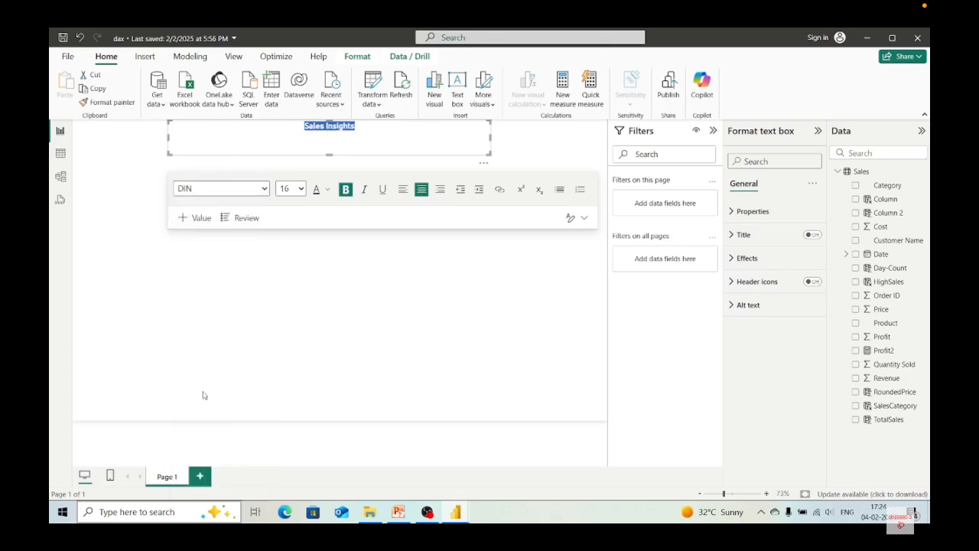
left_click(302, 189)
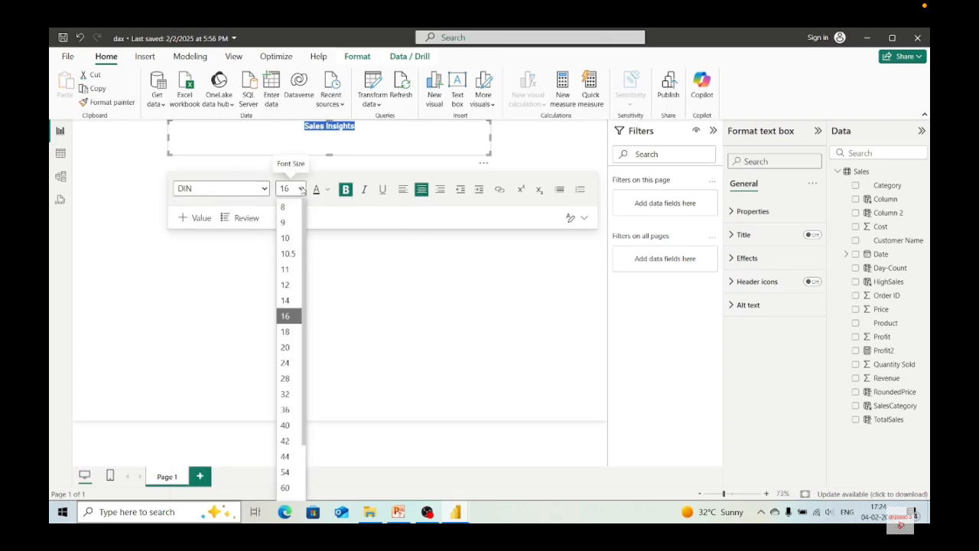
left_click(285, 457)
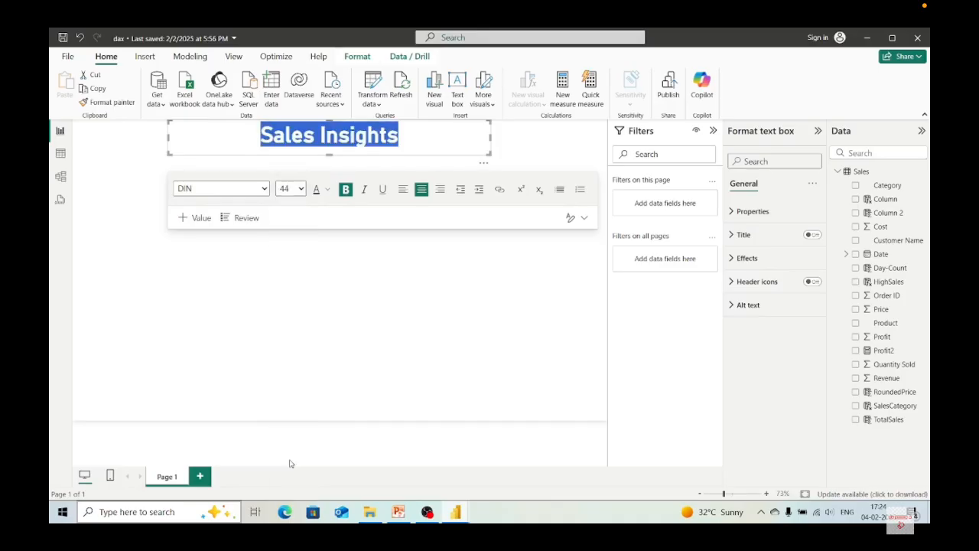
left_click(408, 380)
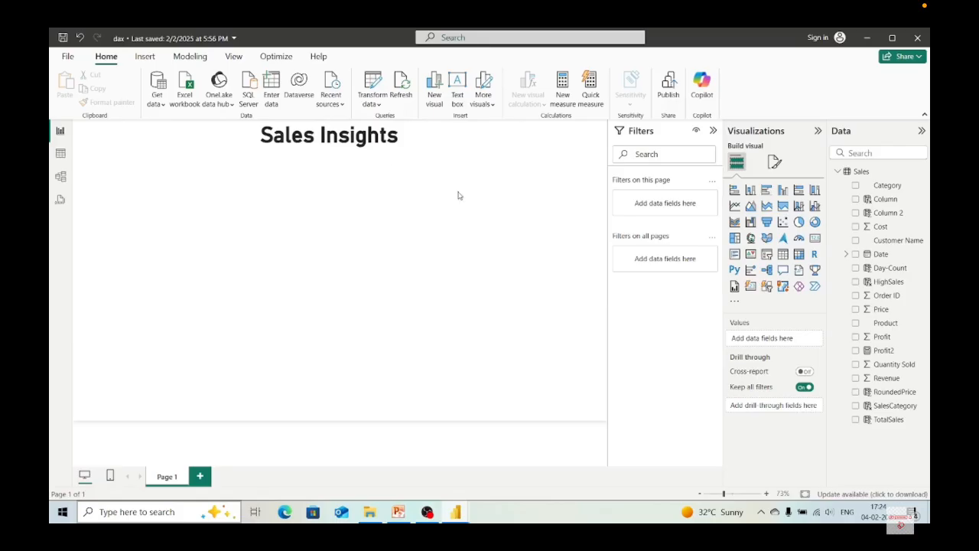
- Add a Card visual near the page's upper-left corner and populate it with the TotalSales field
left_click(815, 238)
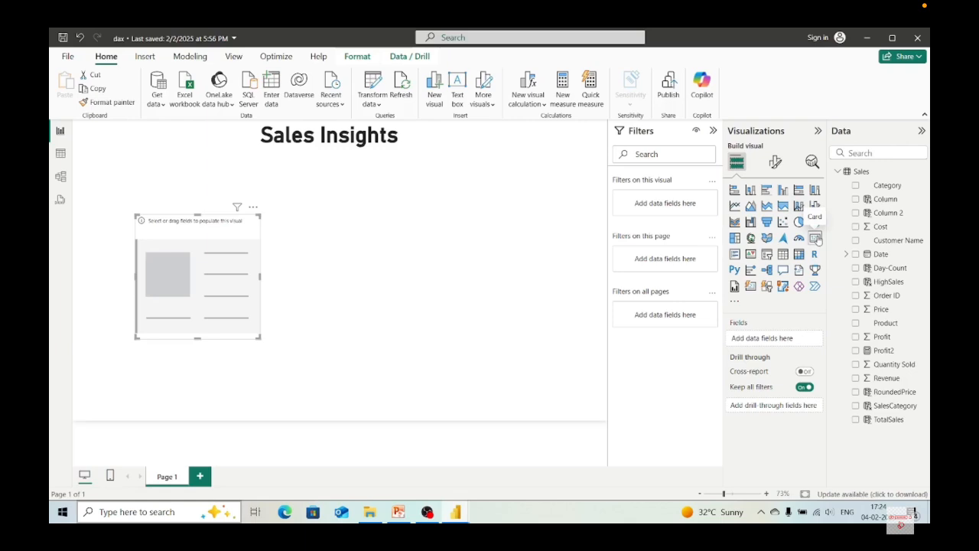
left_click_drag(211, 269, 169, 194)
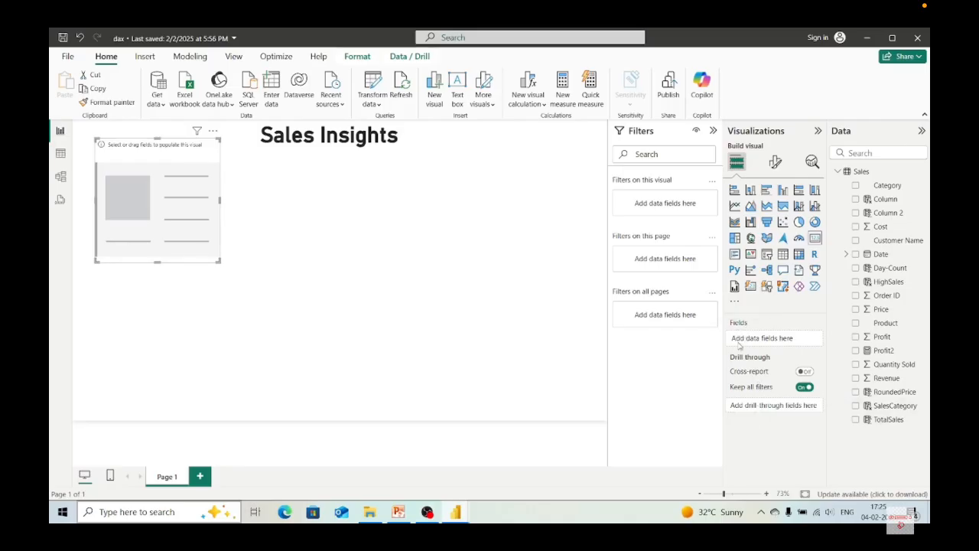
left_click(857, 421)
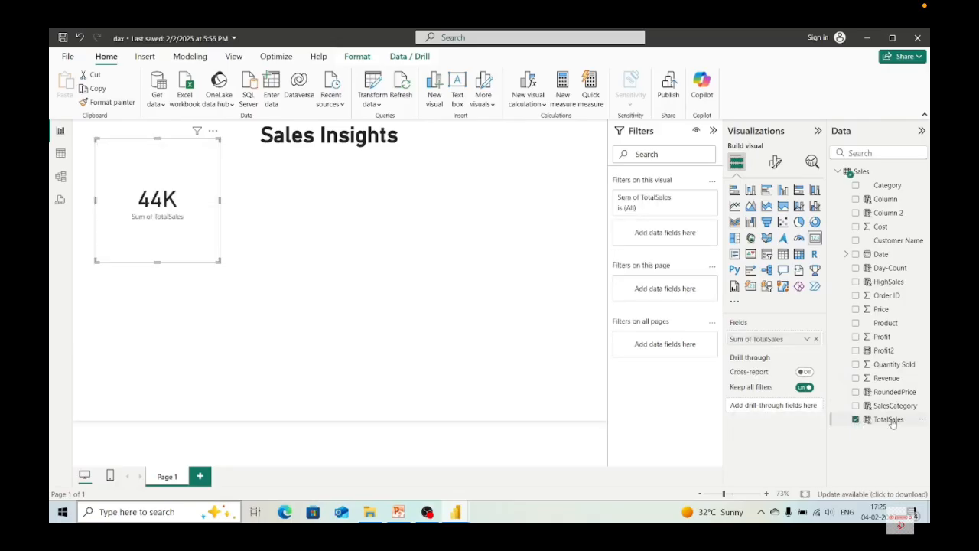
left_click_drag(892, 424, 788, 341)
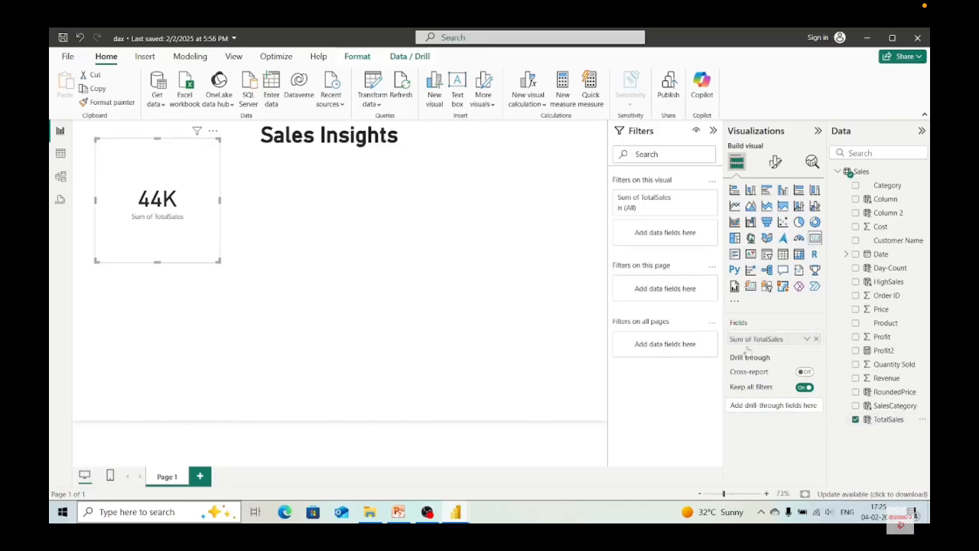
- Remove TotalSales from the card, add it back to the card's fields, and shrink the card from its lower-right corner
left_click(816, 339)
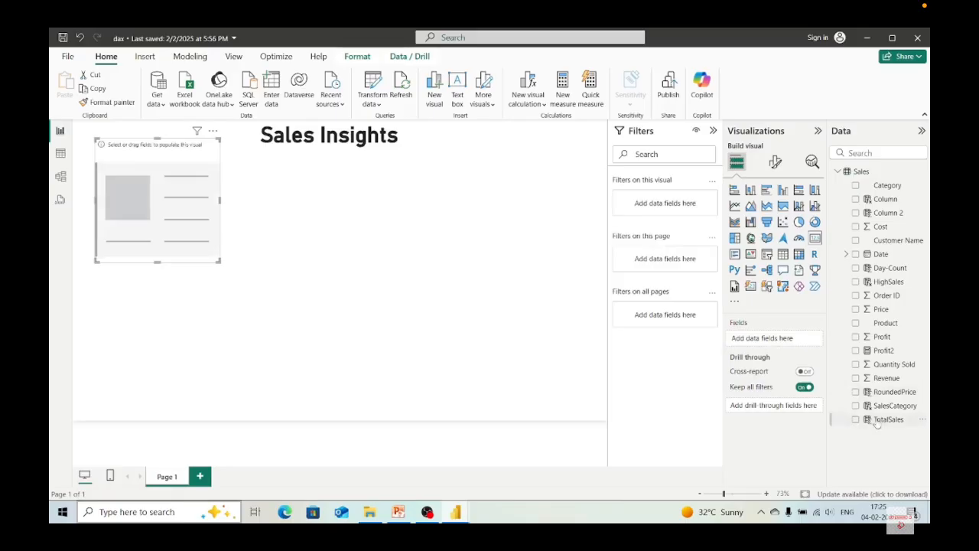
left_click_drag(882, 419, 788, 337)
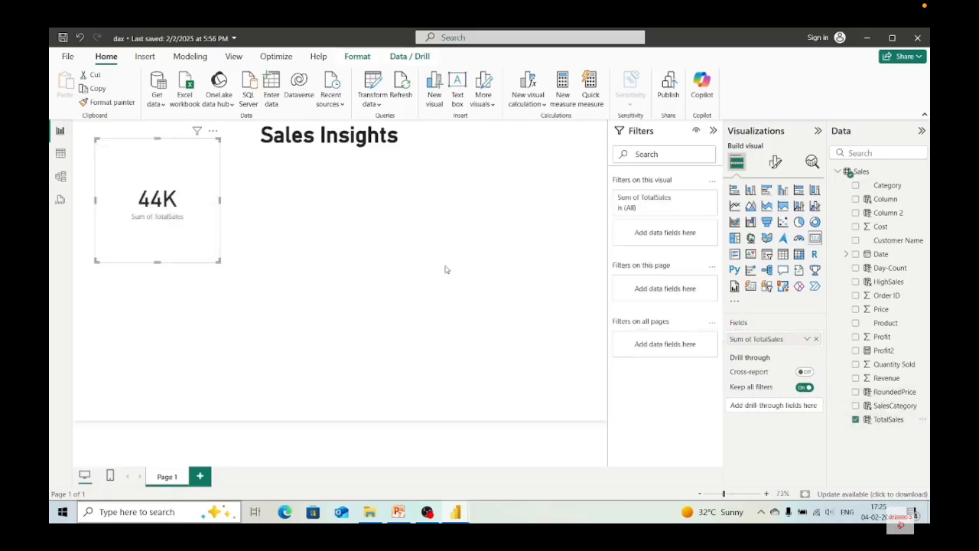
left_click_drag(218, 261, 182, 219)
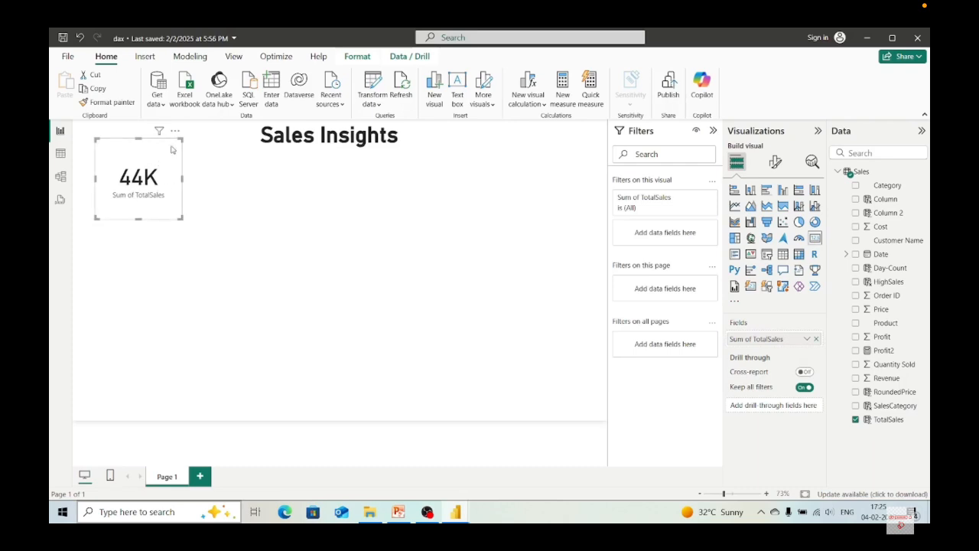
- Switch the card's TotalSales aggregation in turn to Average, Minimum, Maximum and Count (Distinct)
left_click(807, 340)
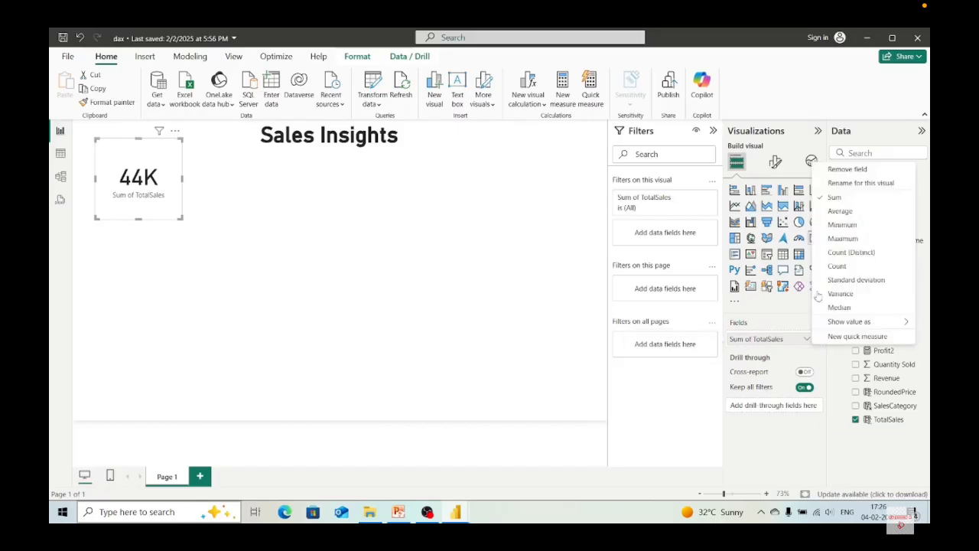
left_click(842, 211)
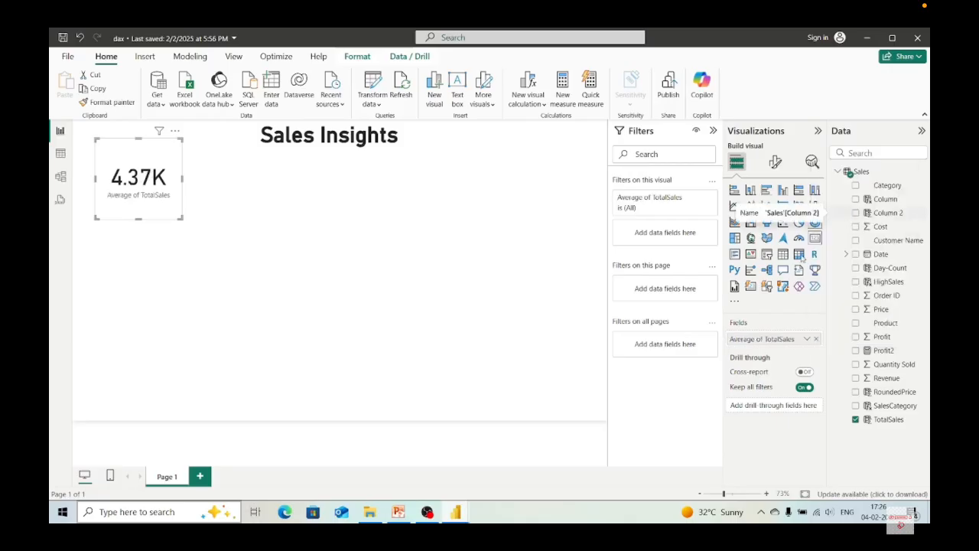
left_click_drag(805, 341, 812, 341)
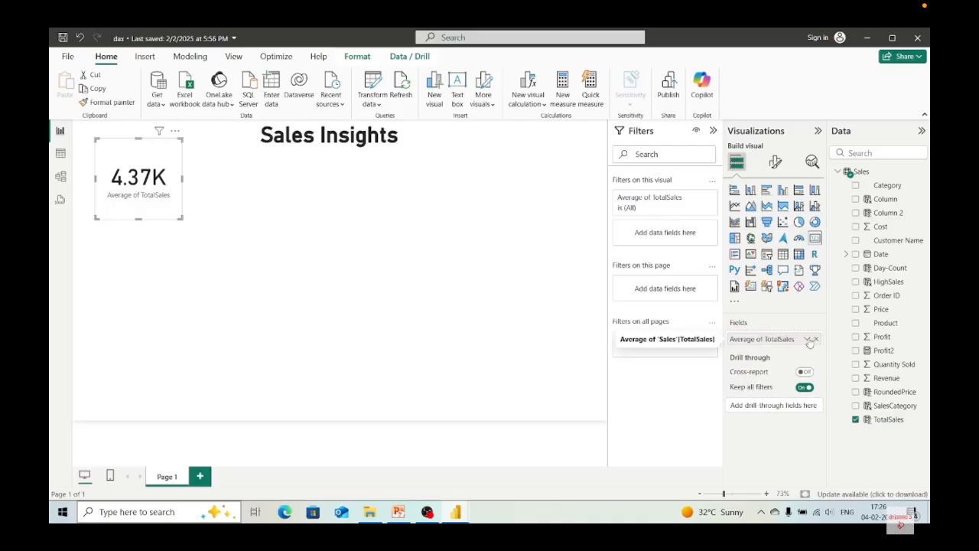
left_click(810, 339)
left_click(846, 223)
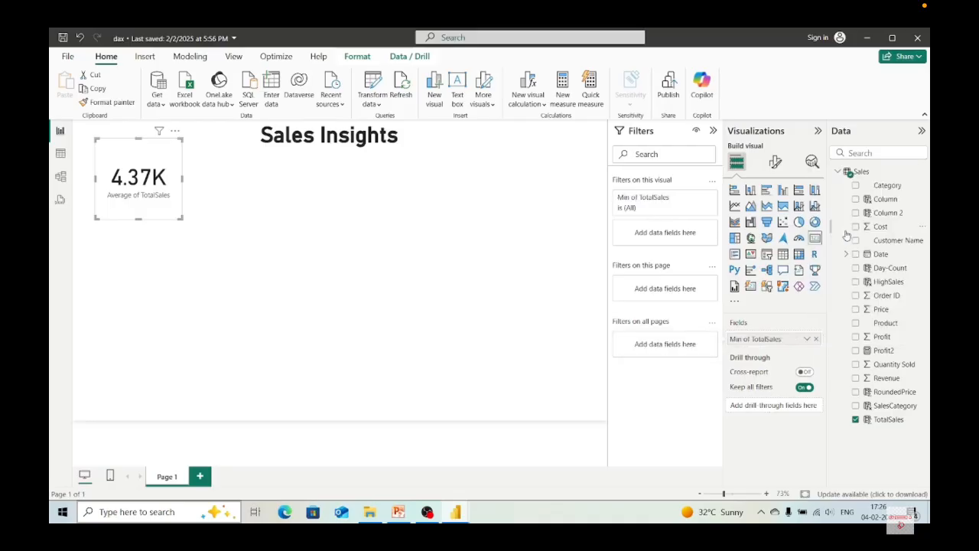
left_click(807, 339)
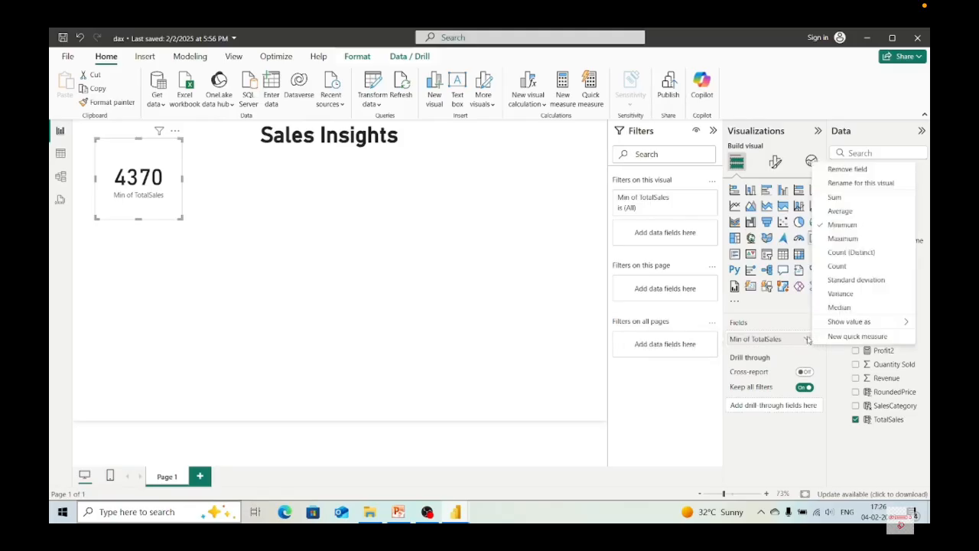
left_click(842, 238)
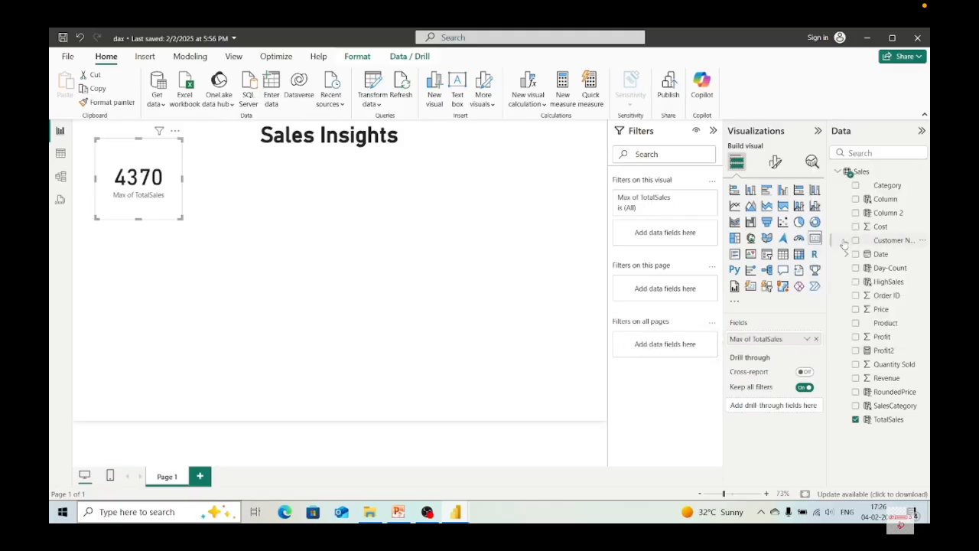
left_click(807, 339)
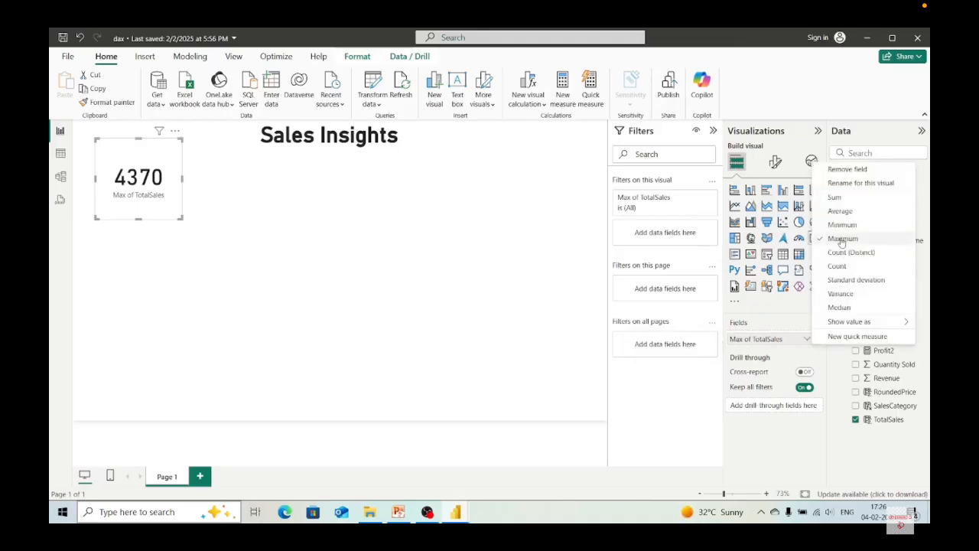
left_click(845, 264)
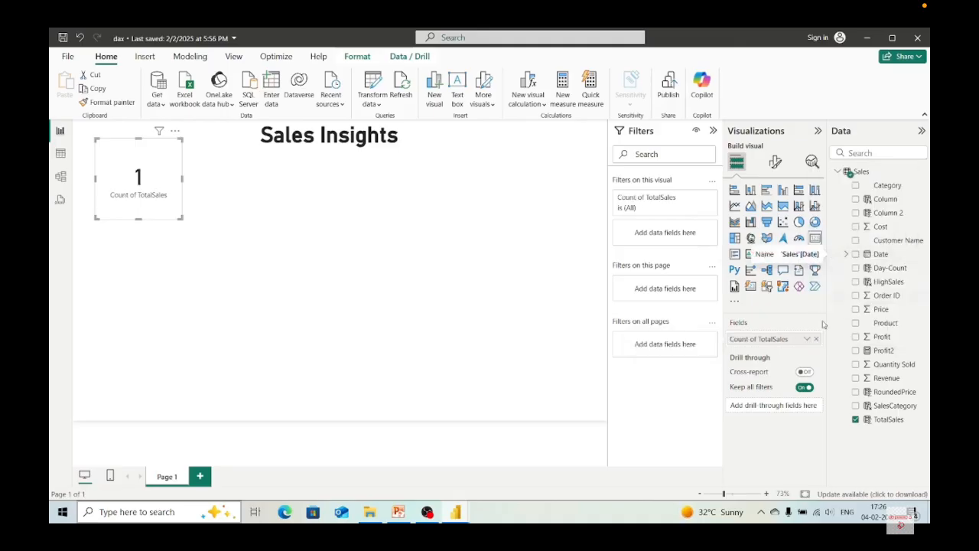
- Show the card's TotalSales value as a percent of grand total
left_click(807, 339)
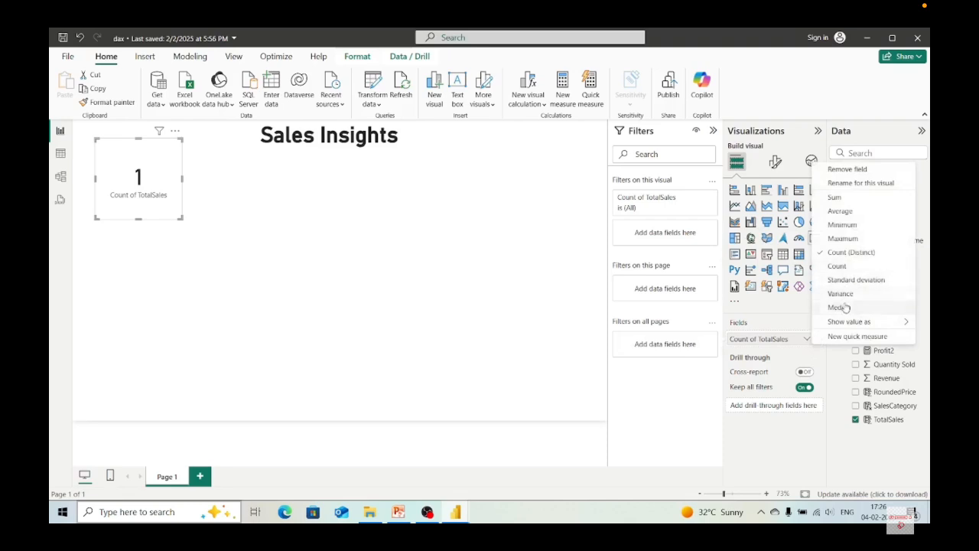
mouse_move(844, 323)
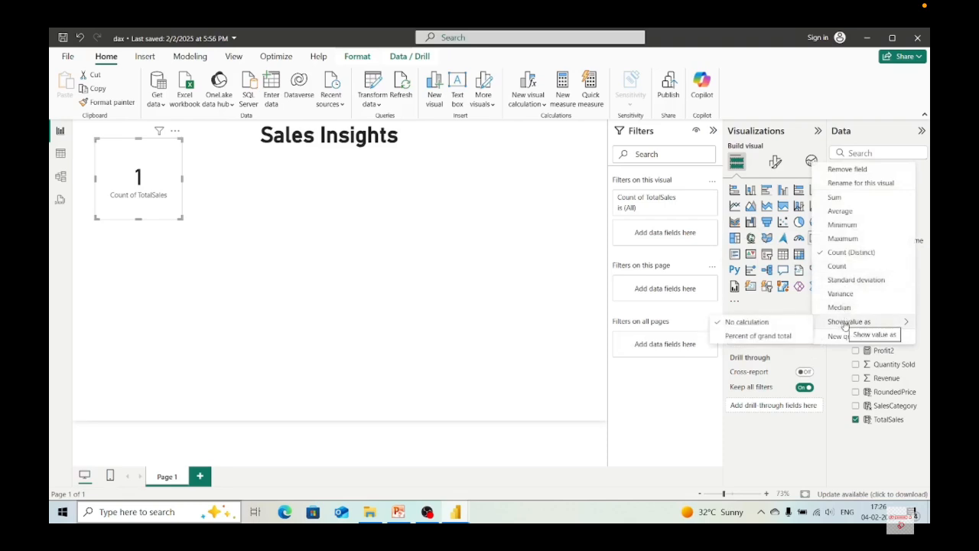
left_click(792, 336)
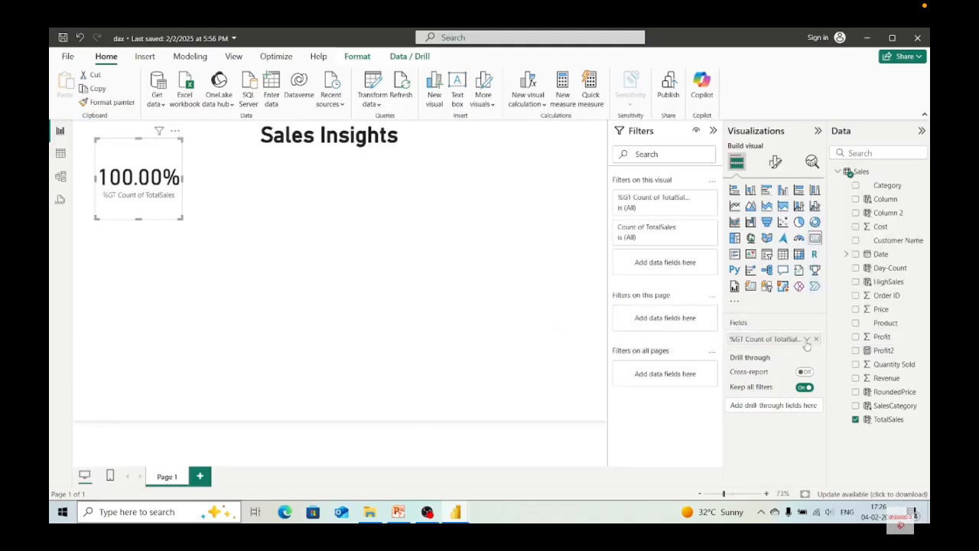
- Set the card's TotalSales aggregation to Sum and show its value with no calculation
left_click(808, 339)
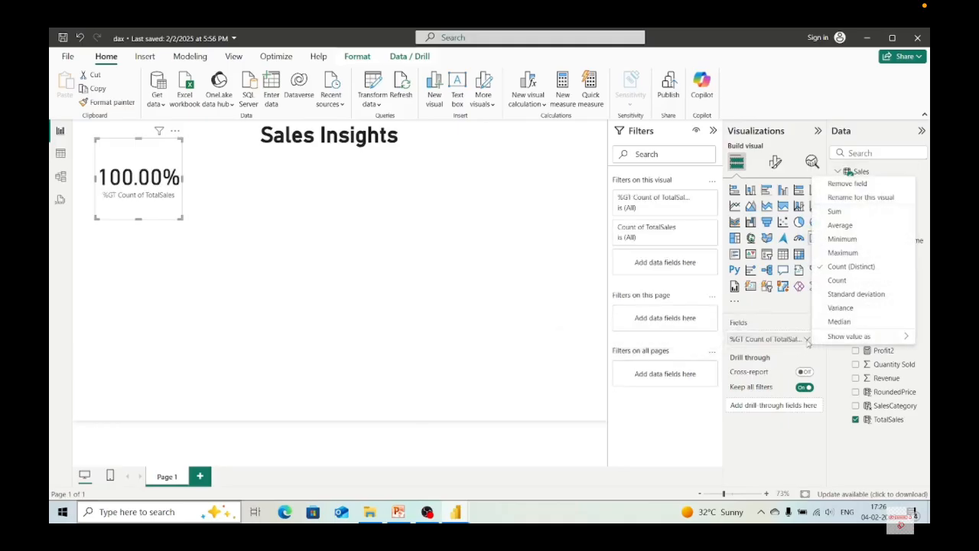
left_click(837, 211)
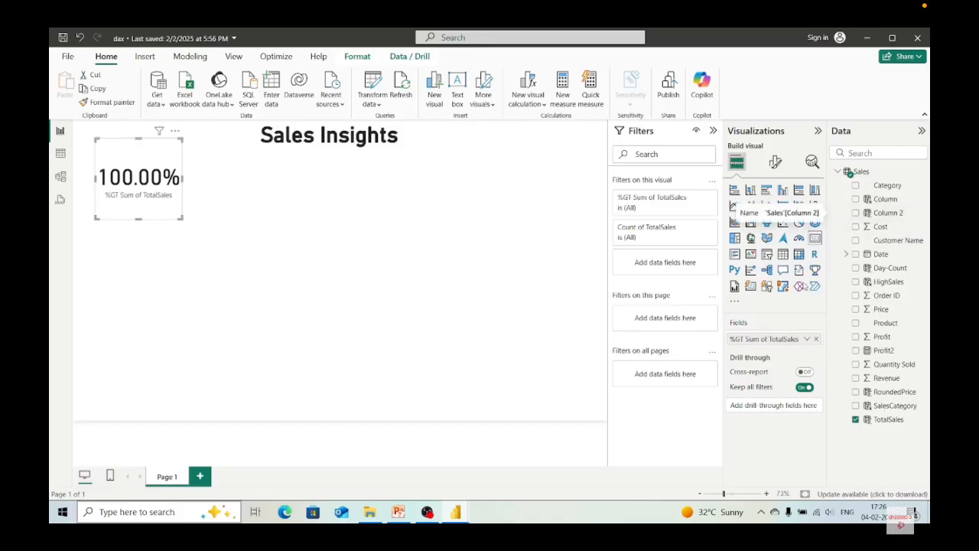
left_click(808, 340)
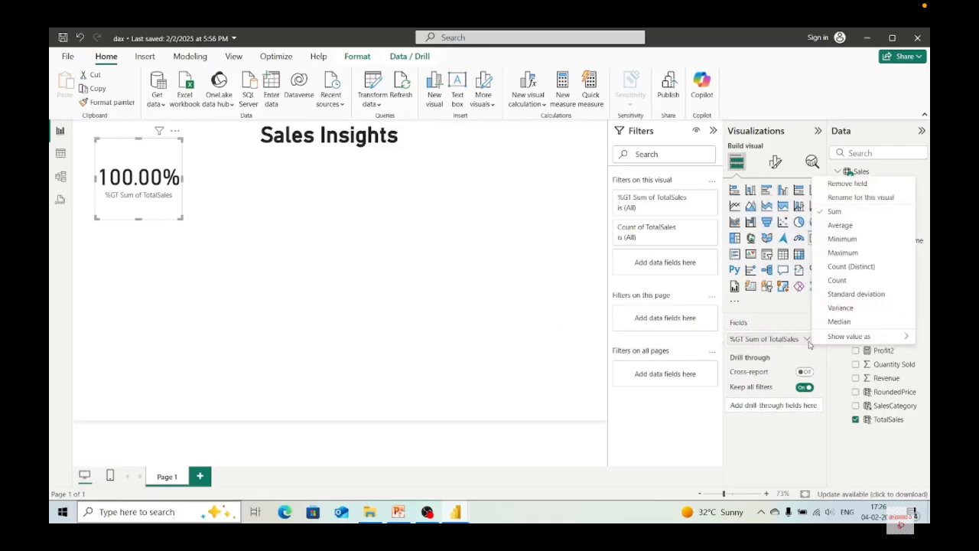
mouse_move(846, 336)
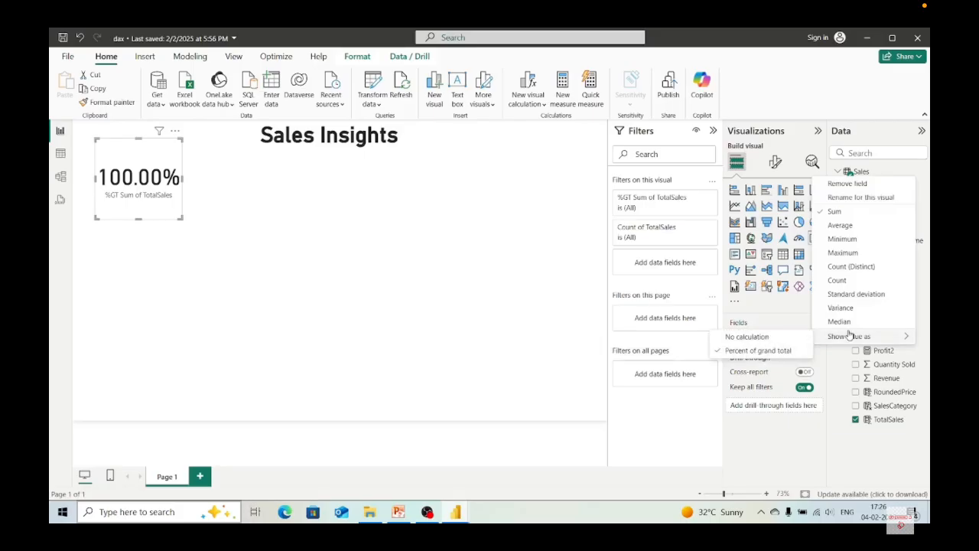
left_click(792, 337)
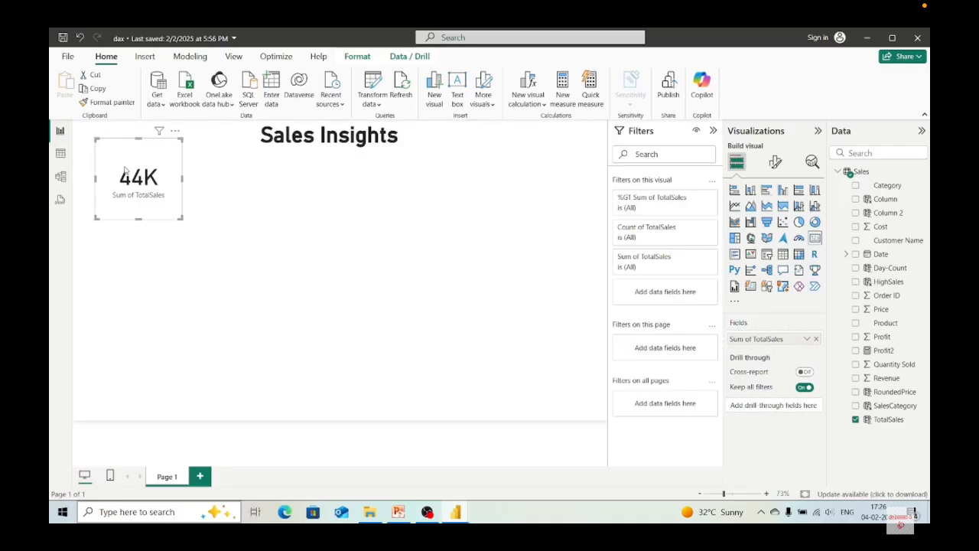
- Rename the card's field to TotalSales and reposition the card at the page's left edge, slightly below the heading
left_click_drag(127, 174, 109, 163)
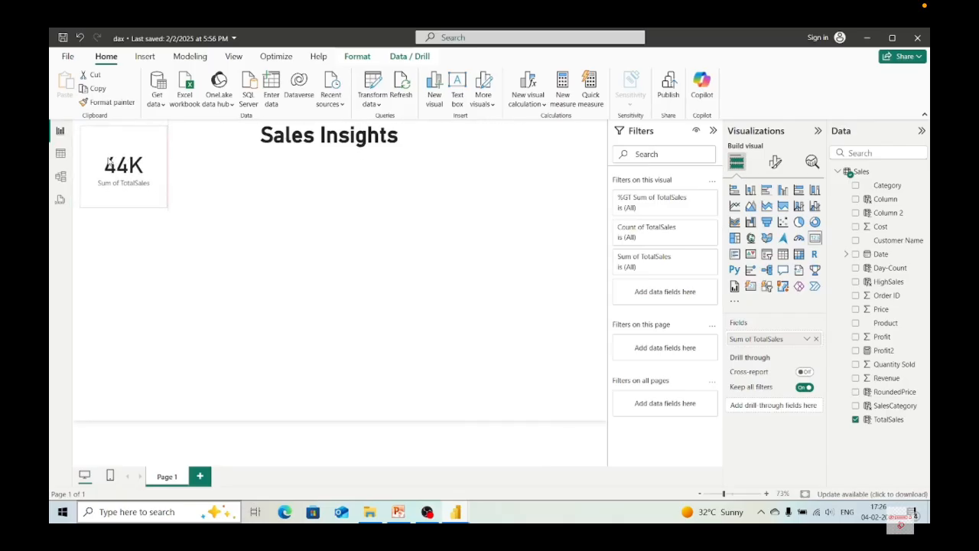
left_click(109, 163)
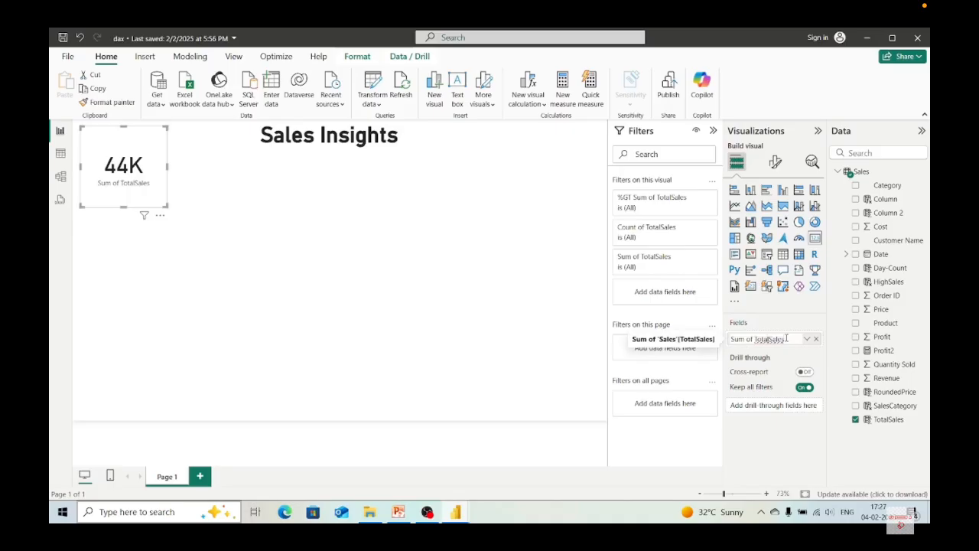
key("BackSpace")
key("BackSpace")
key("BackSpace")
key("BackSpace")
key("BackSpace")
key("BackSpace")
key("BackSpace")
key("BackSpace")
type("T")
key("Return")
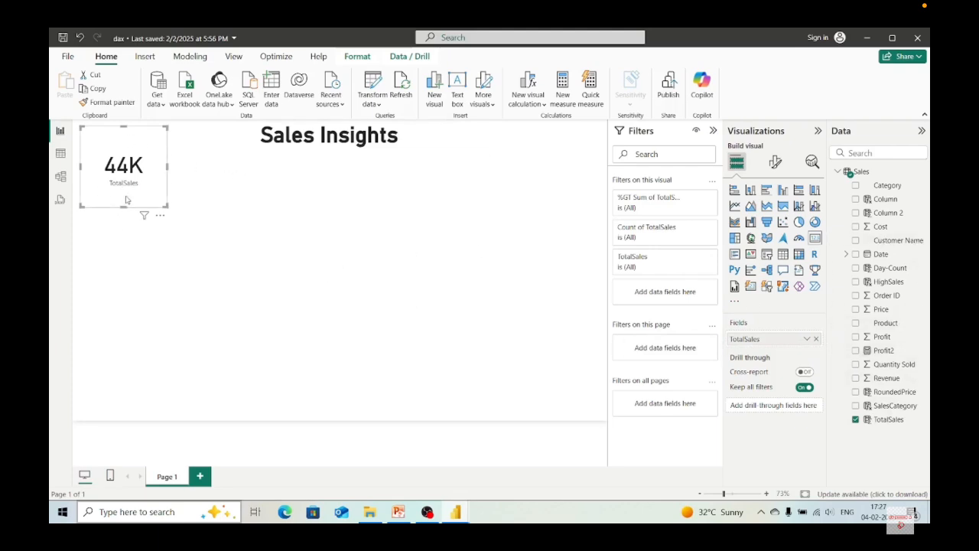
left_click_drag(160, 165, 157, 188)
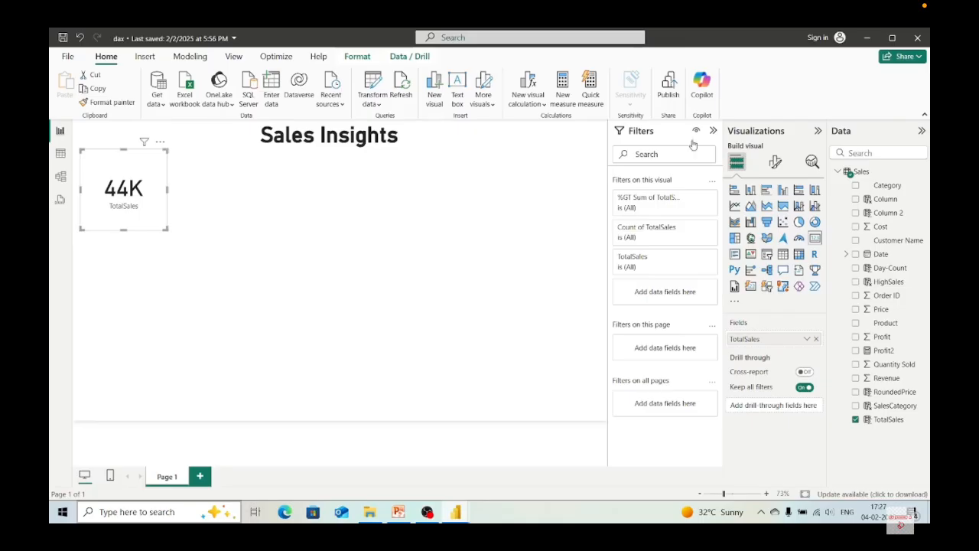
- Review the card's category label formatting and its size, position and padding properties
left_click(775, 163)
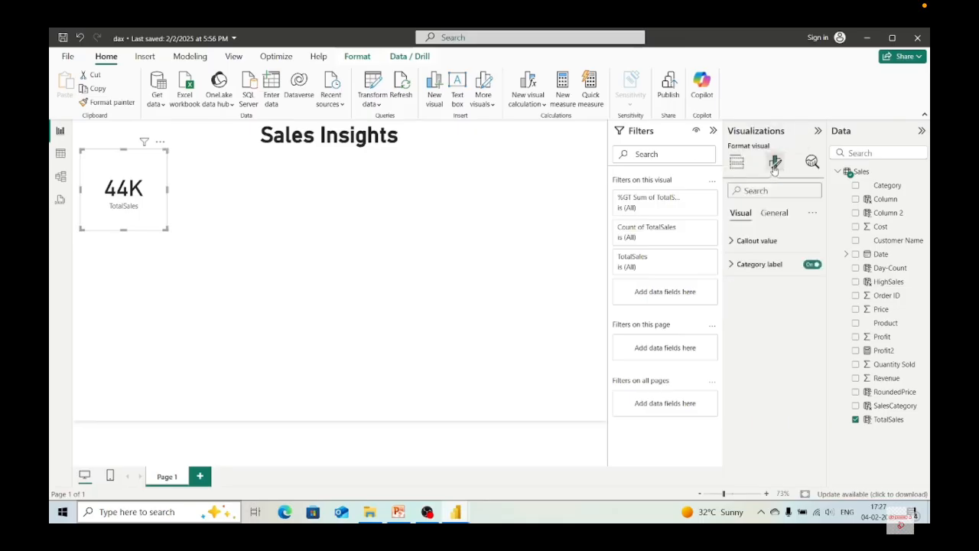
left_click(748, 264)
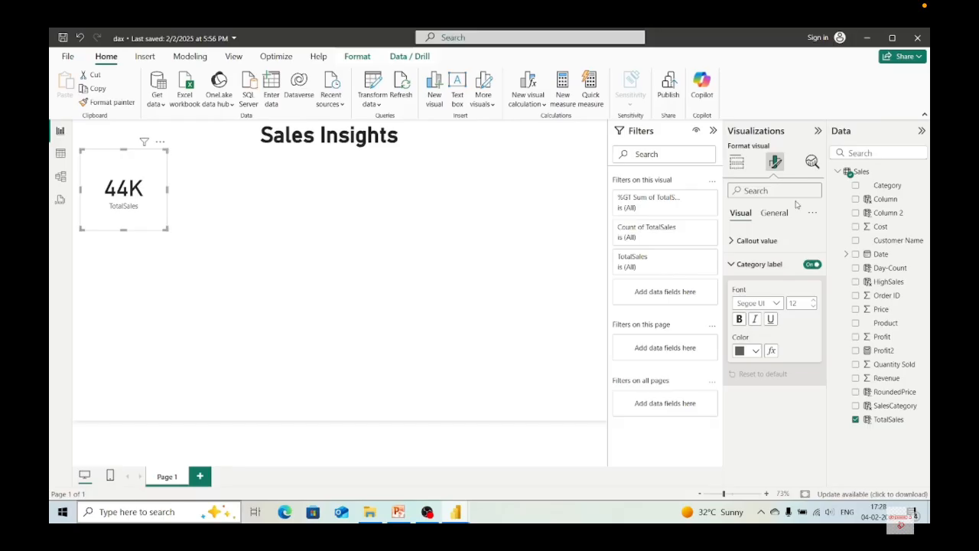
left_click(776, 213)
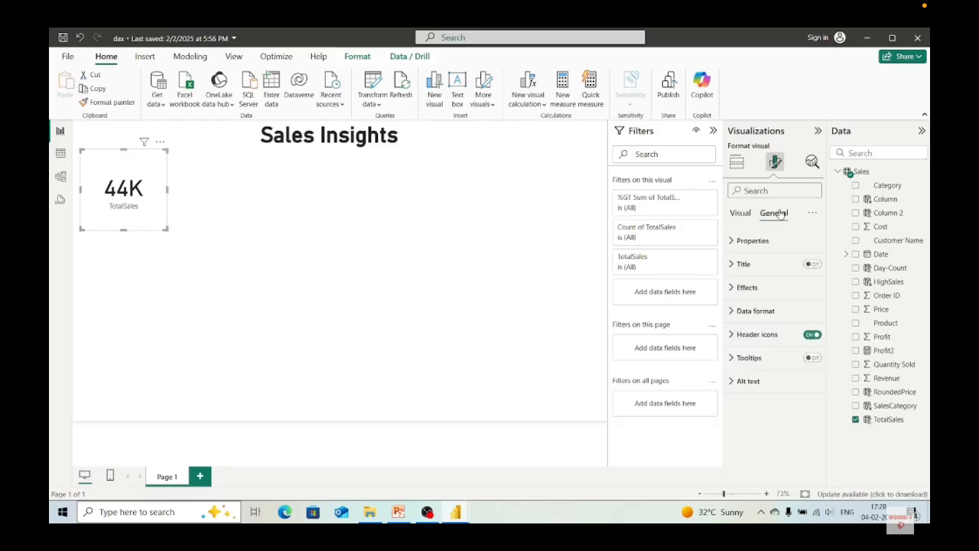
left_click(731, 241)
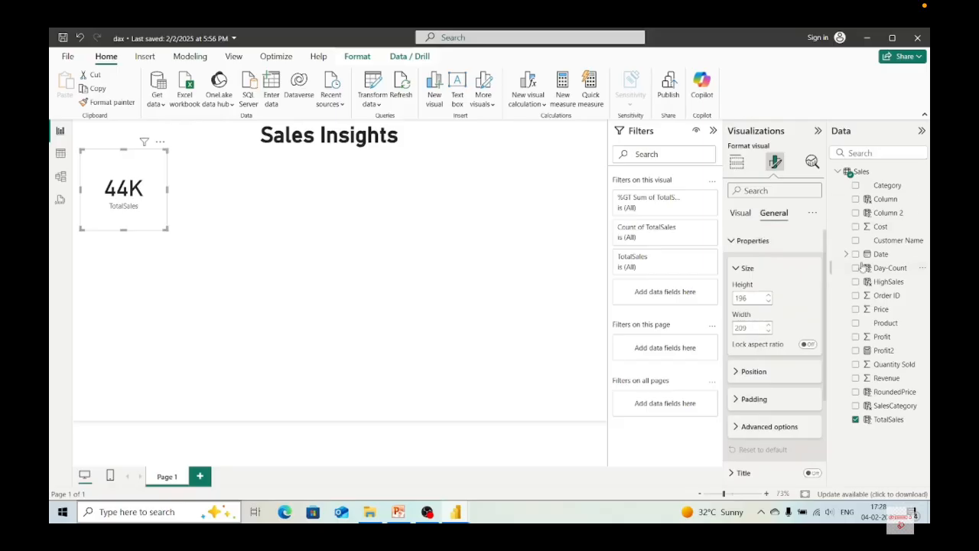
left_click(738, 372)
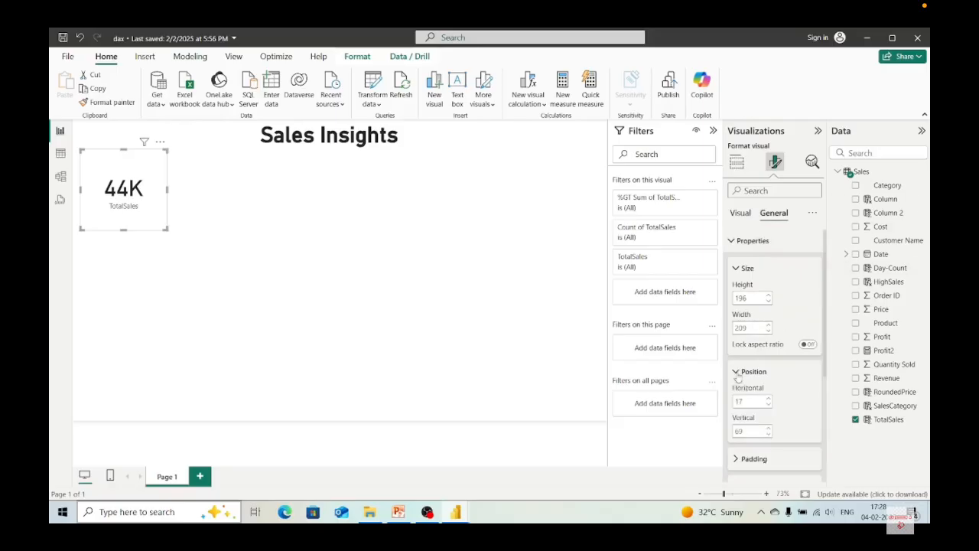
scroll(761, 403, "down", 2)
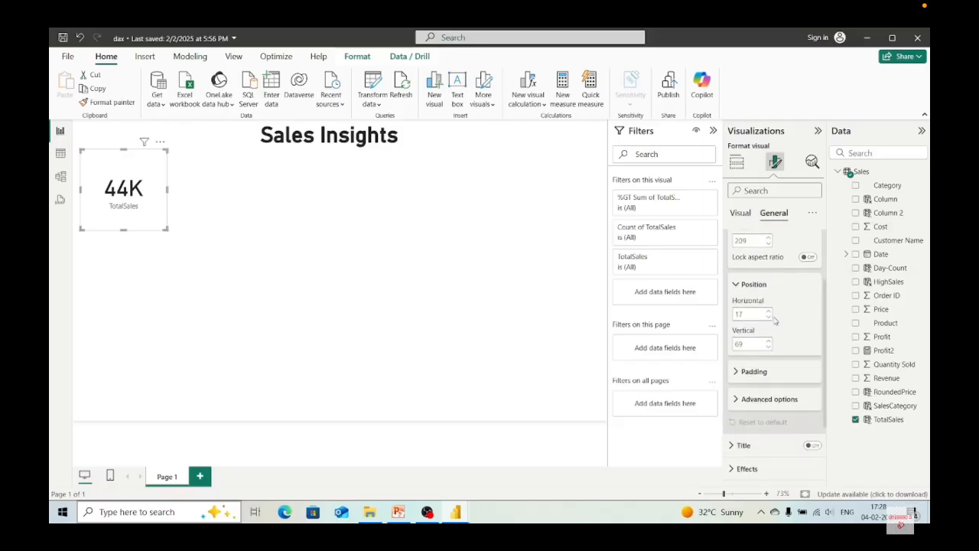
left_click(737, 372)
scroll(737, 375, "down", 3)
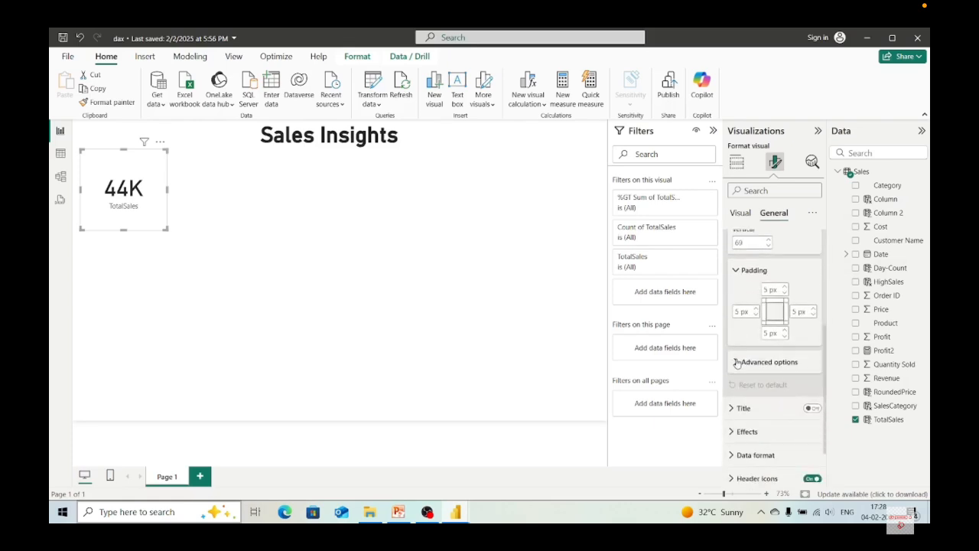
- Switch the card's Maintain layer order option on and back off
left_click(737, 363)
scroll(773, 313, "down", 2)
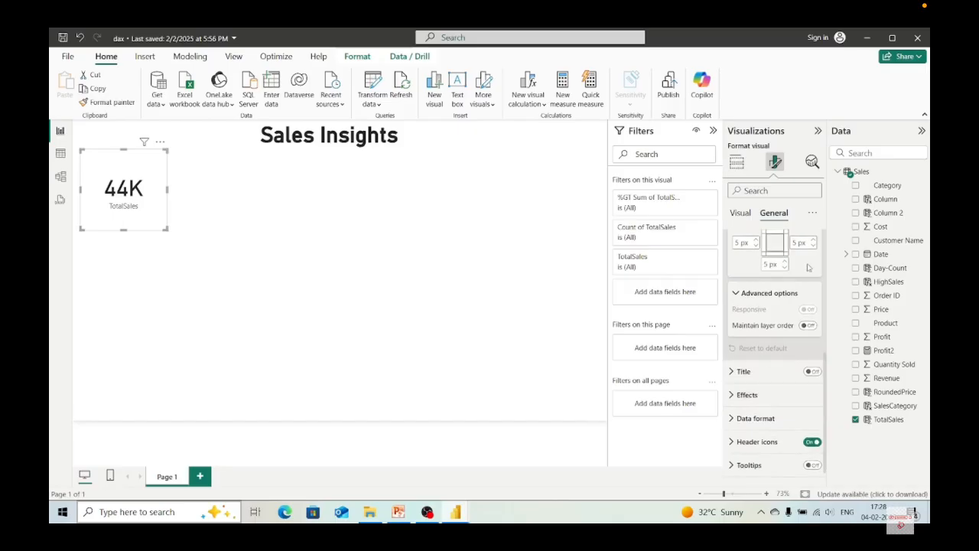
left_click(814, 328)
left_click(812, 326)
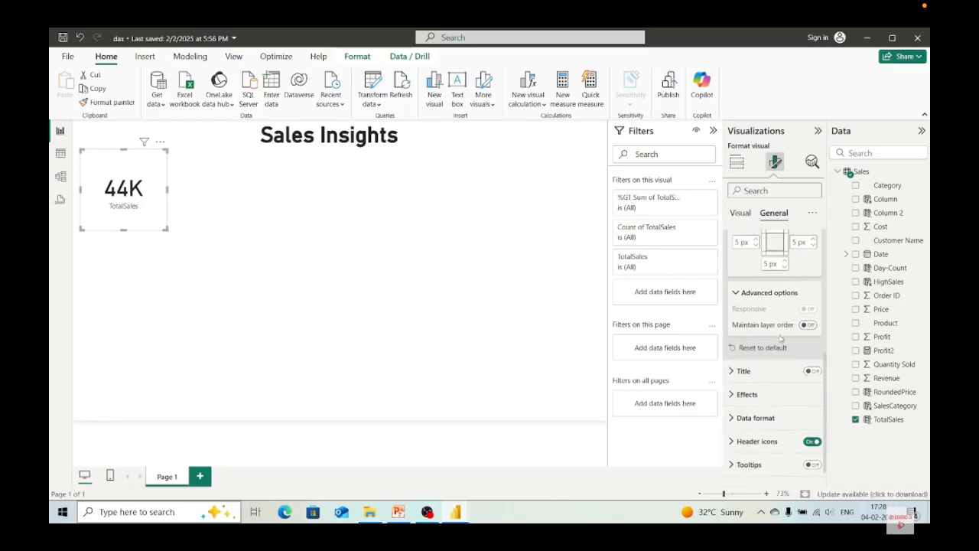
- Look over the card's title options and set its background color to black
scroll(768, 340, "down", 1)
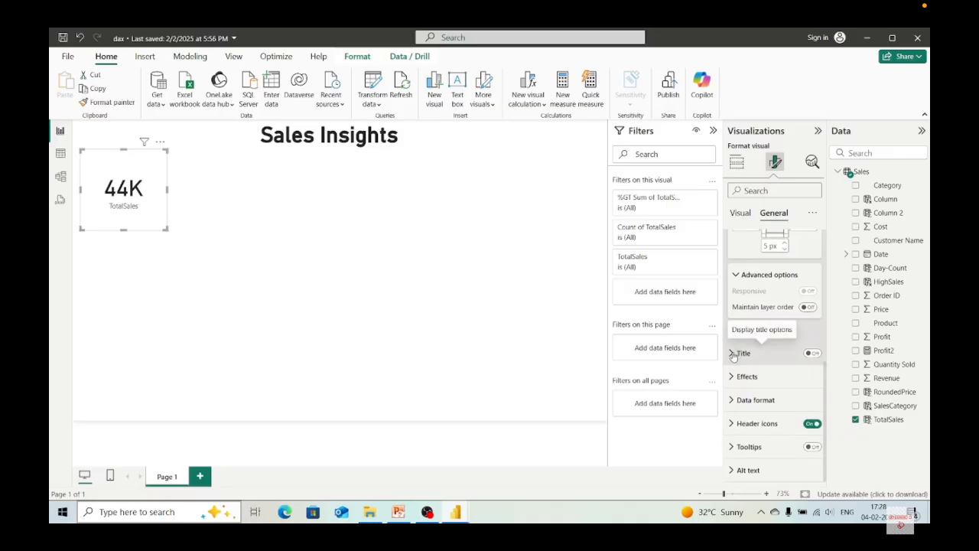
left_click(736, 354)
scroll(768, 419, "down", 3)
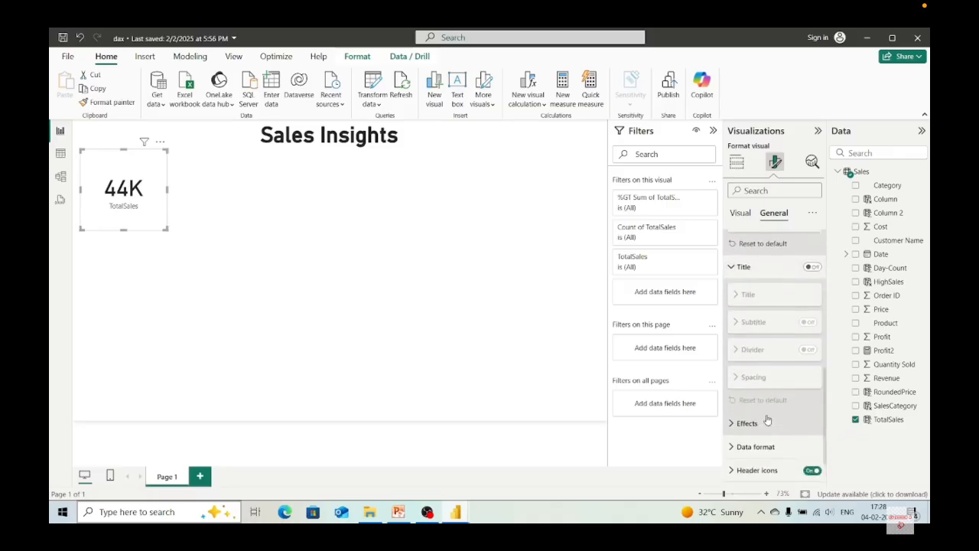
left_click(732, 413)
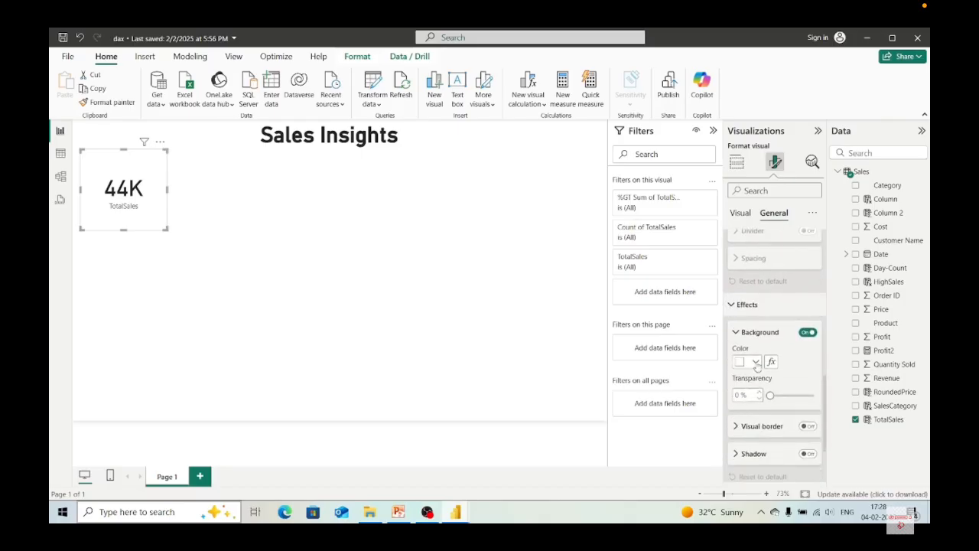
left_click(756, 362)
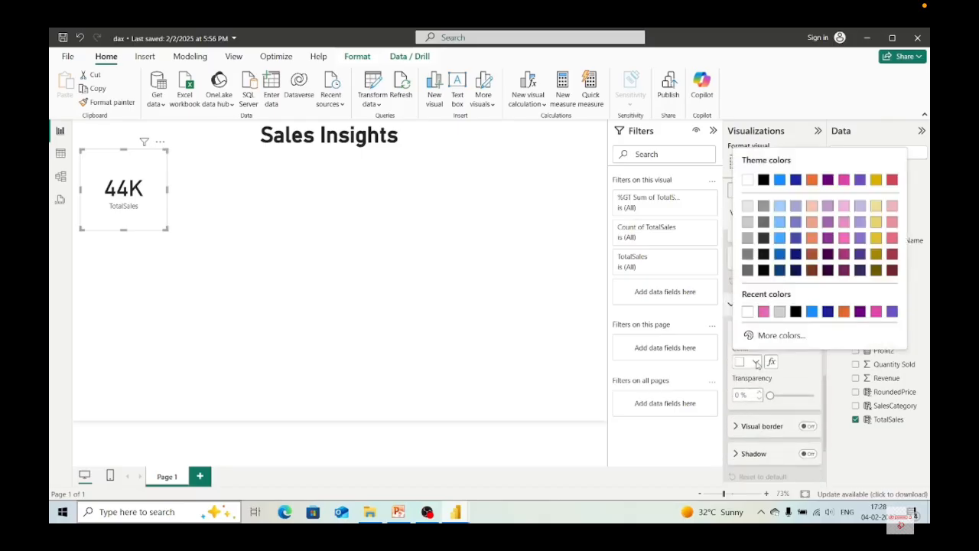
left_click(796, 312)
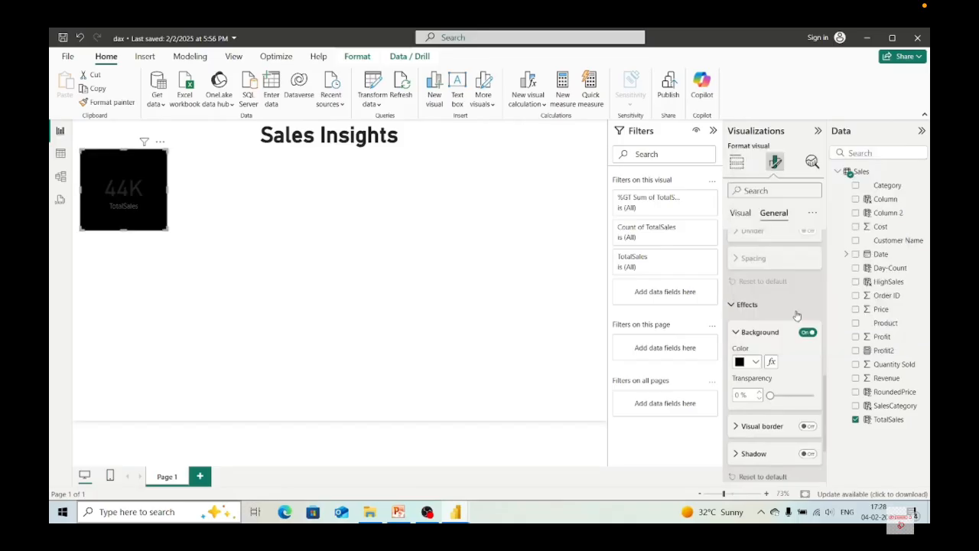
- Set the card's background to a light orange tint, then shift its custom hue through green, blue and purple to pink #F5AFC6
left_click(755, 362)
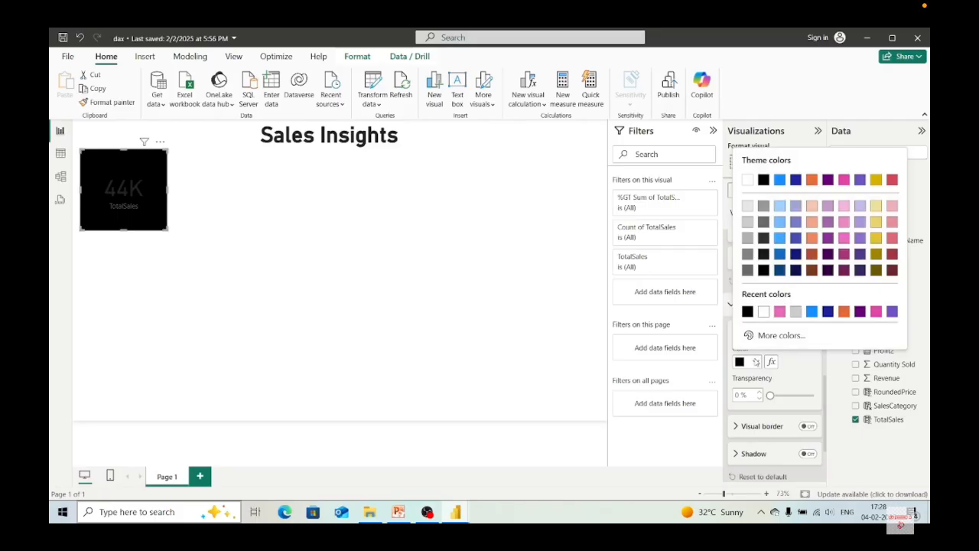
left_click(812, 207)
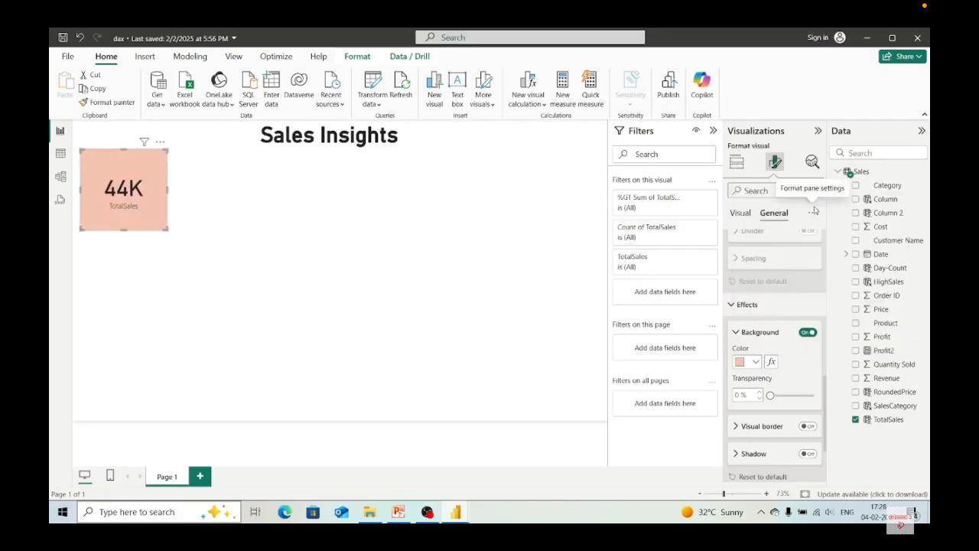
left_click(755, 363)
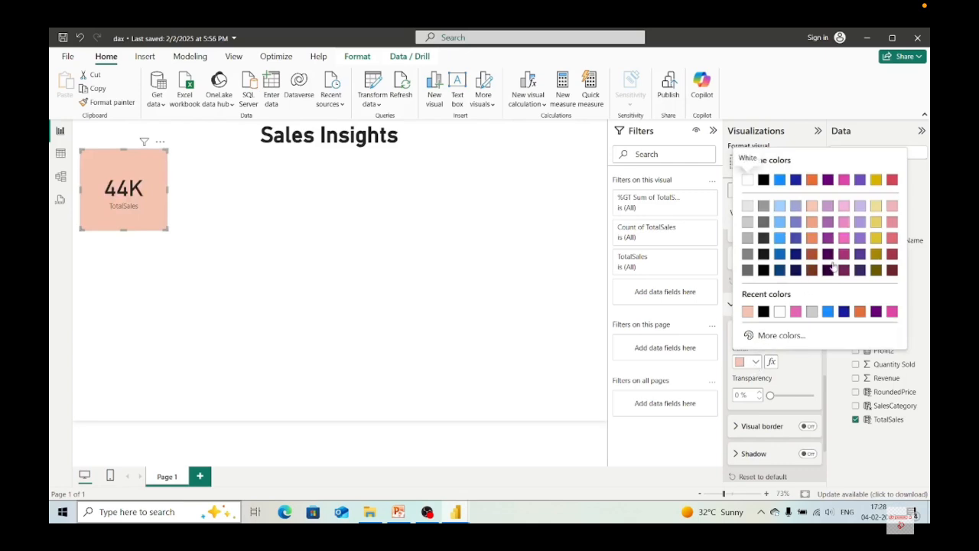
left_click(766, 336)
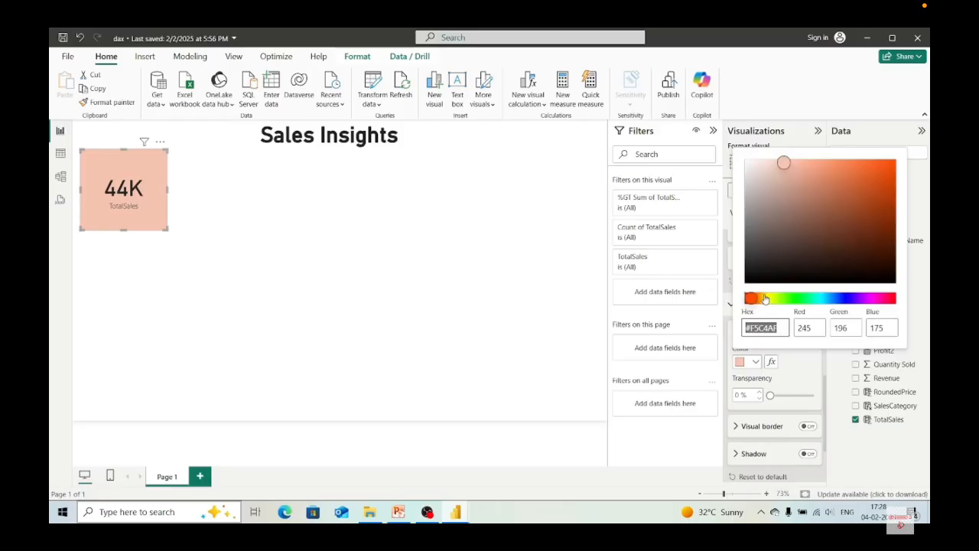
left_click(763, 298)
left_click(776, 298)
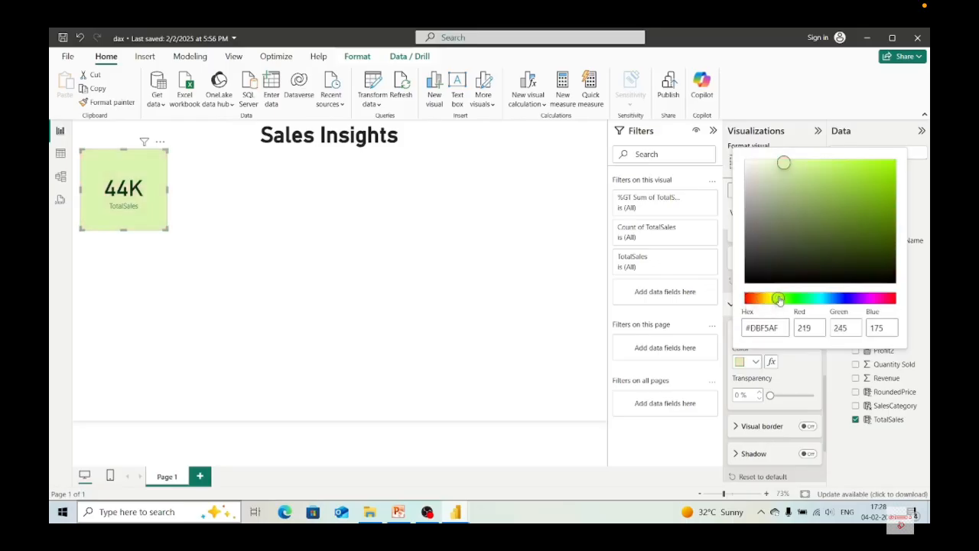
left_click(799, 300)
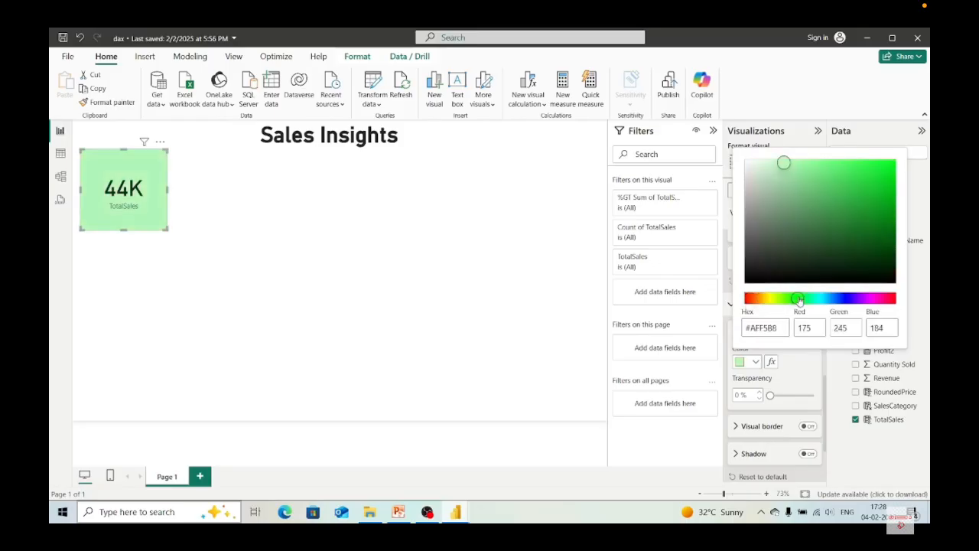
left_click(812, 298)
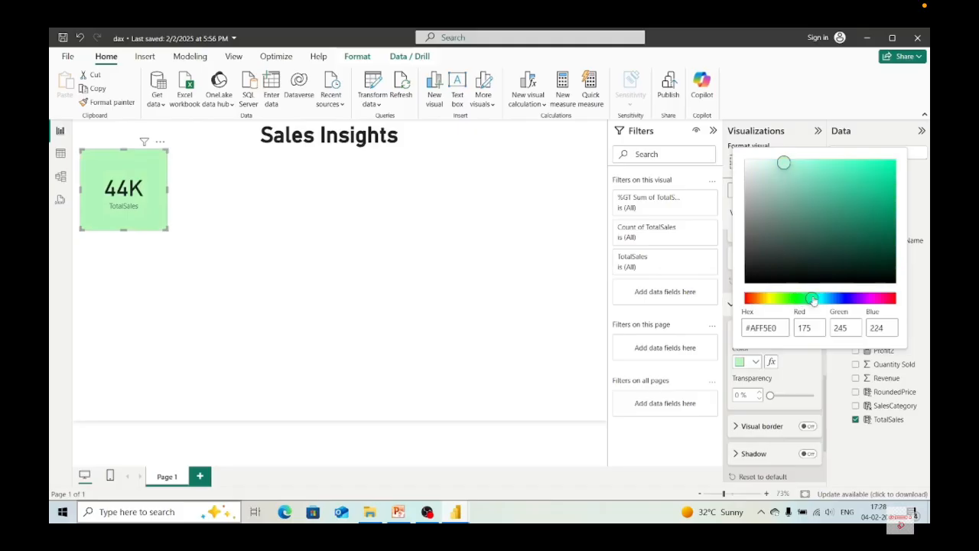
left_click(829, 300)
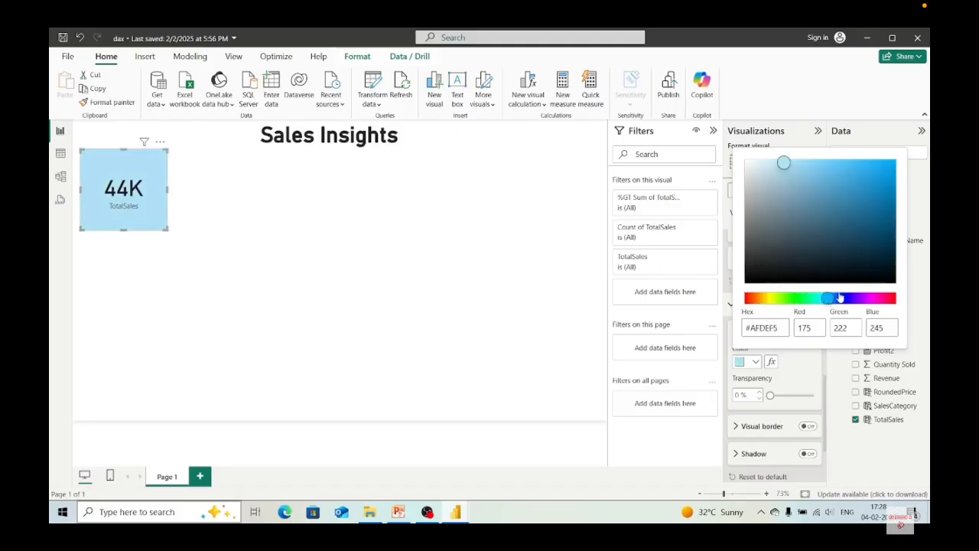
left_click(845, 298)
left_click(856, 298)
left_click(866, 297)
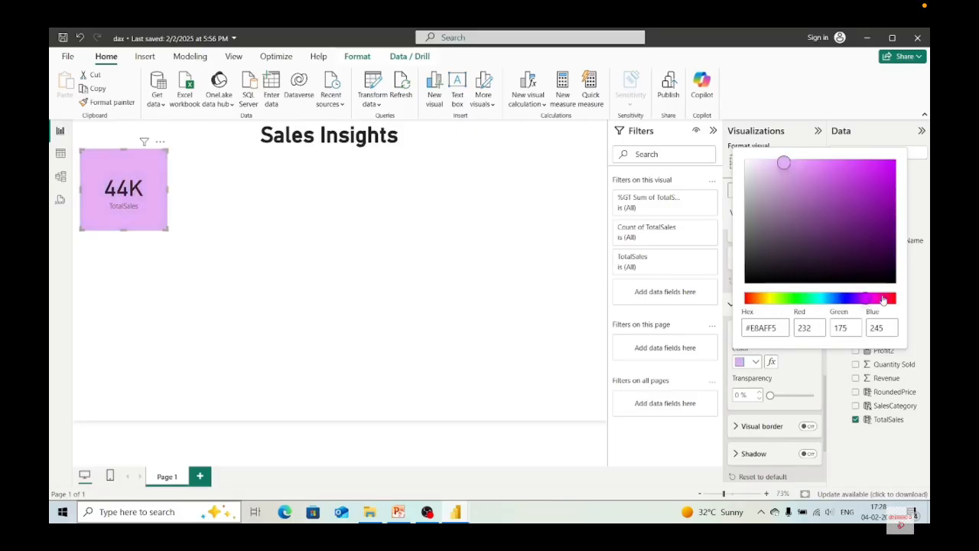
left_click(889, 299)
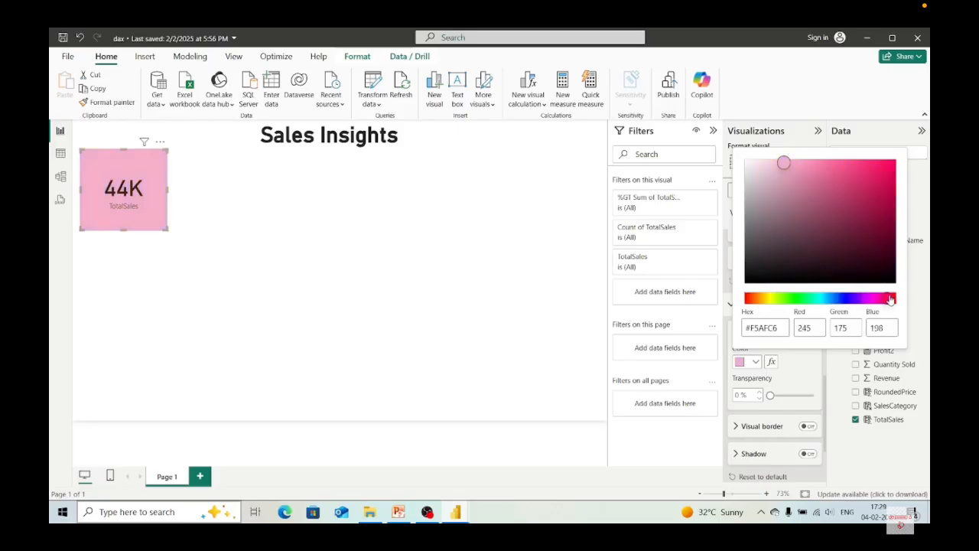
- Deepen the card's custom background color to the stronger pink #ED7393
left_click(858, 191)
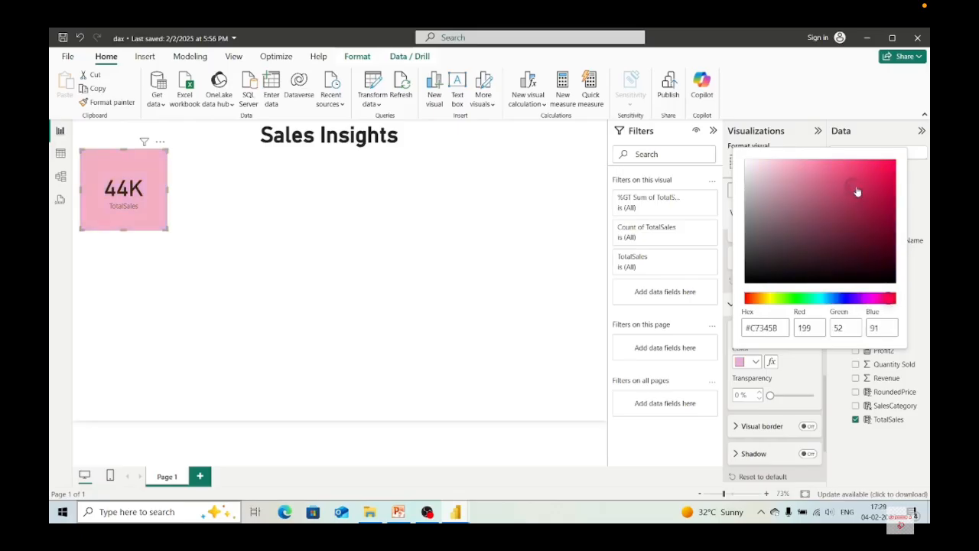
left_click(839, 171)
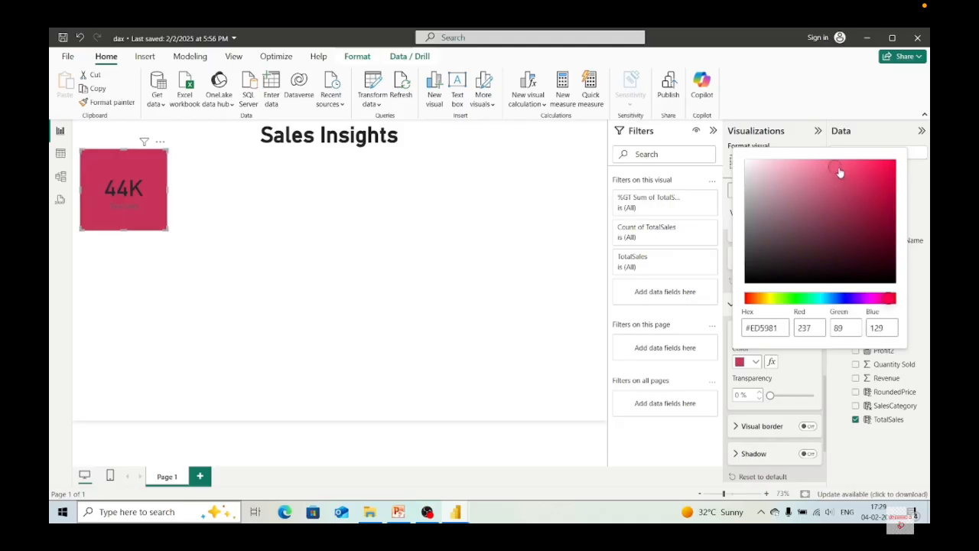
left_click(823, 170)
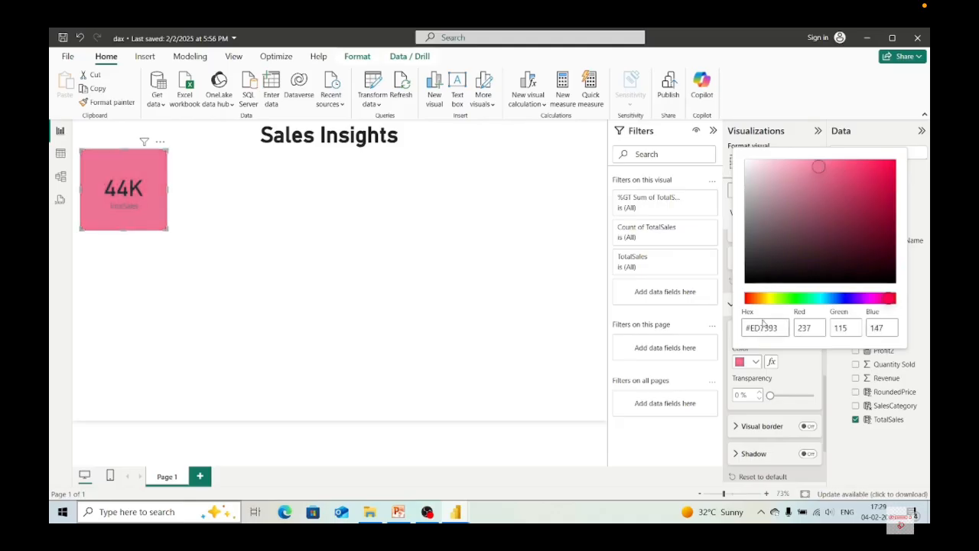
left_click(532, 395)
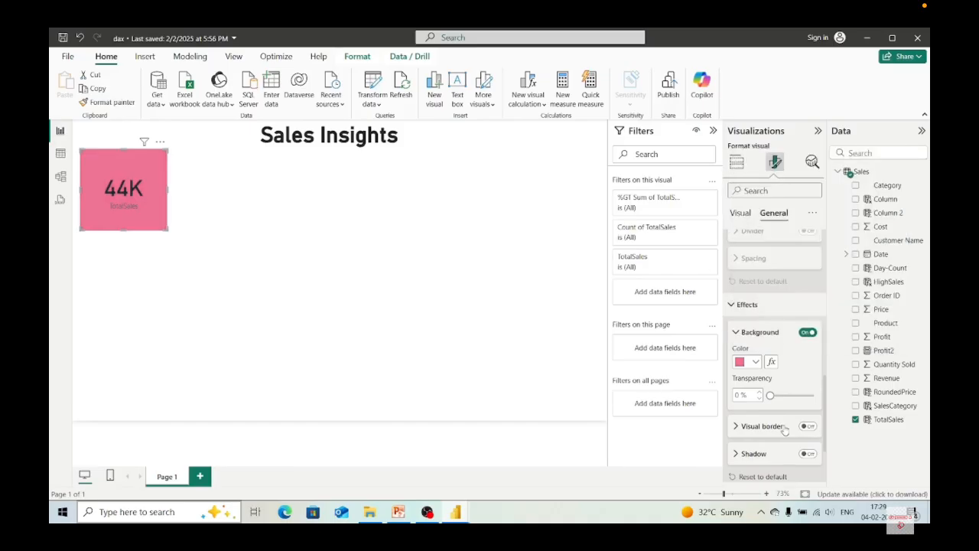
- Set the transparency of the card's background to 39%
scroll(769, 407, "down", 1)
scroll(769, 407, "down", 1)
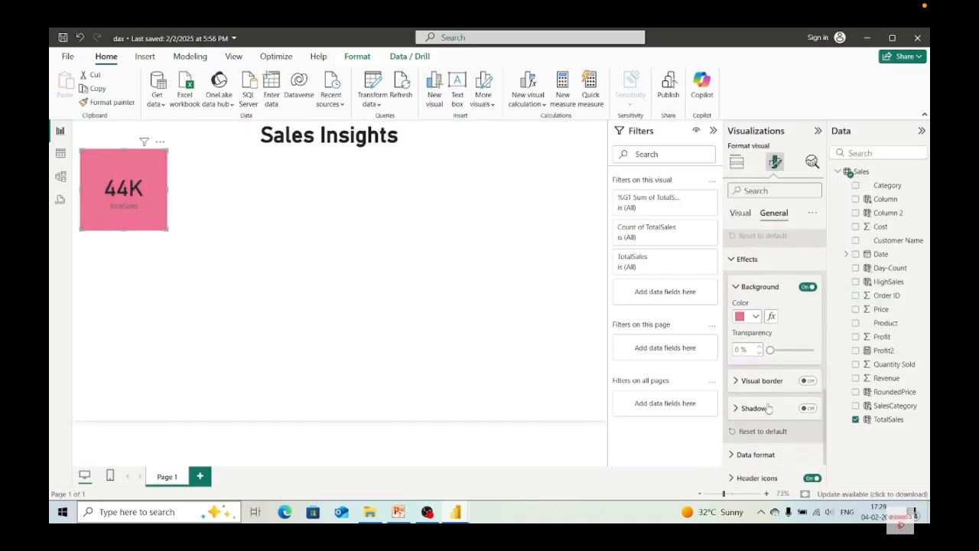
left_click(780, 351)
left_click(800, 350)
mouse_move(797, 349)
left_mouse_down()
mouse_move(814, 351)
mouse_move(787, 351)
left_mouse_up()
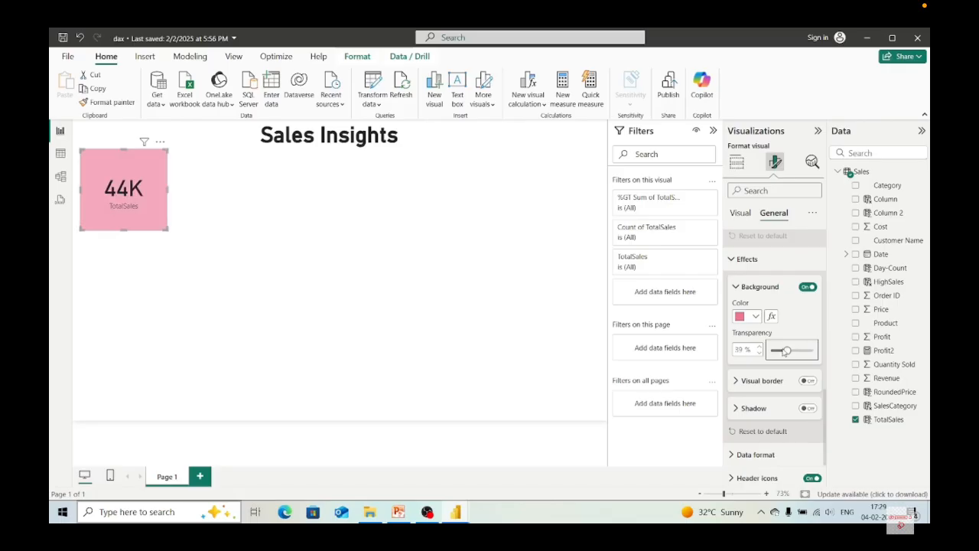
- Turn on the card's visual border, keep it black, and round its corners to 27 px
scroll(761, 358, "up", 1)
left_click(739, 391)
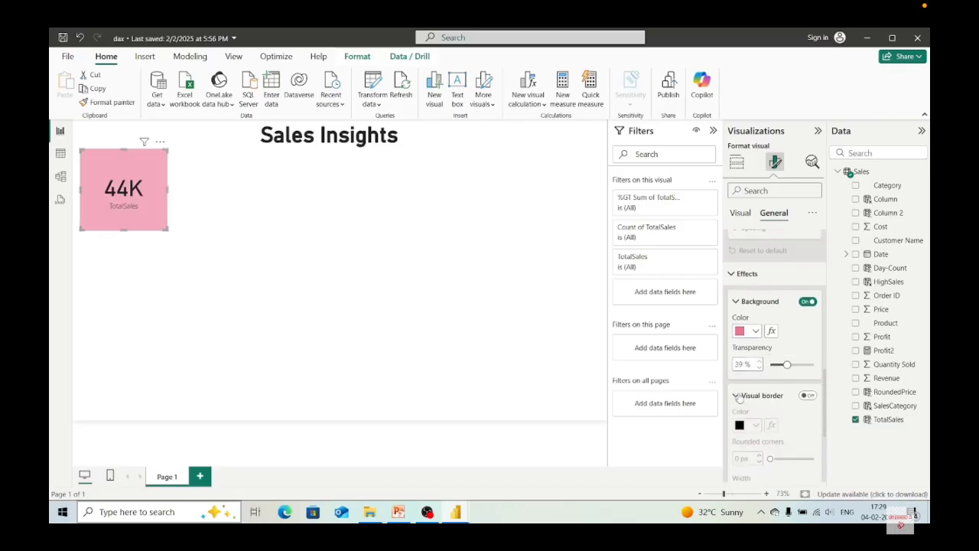
scroll(740, 398, "down", 3)
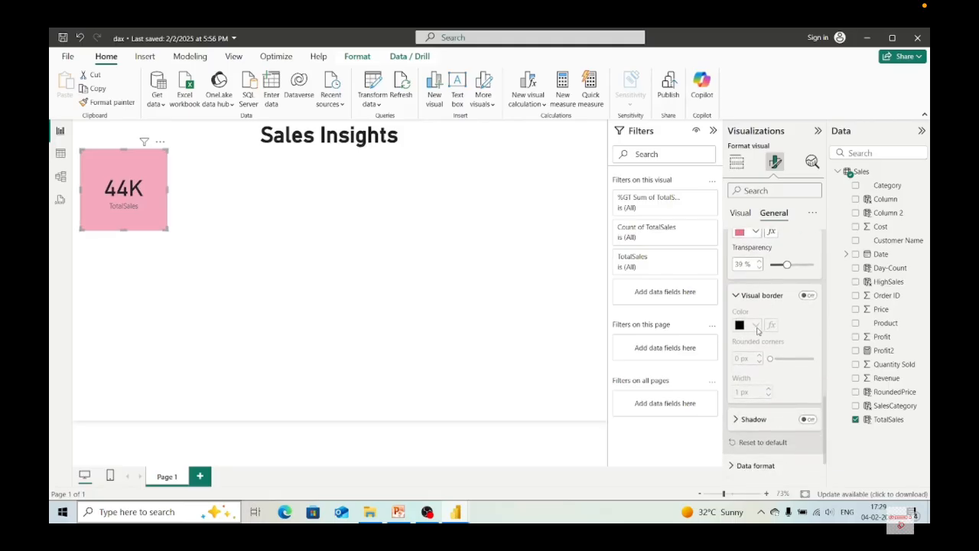
left_click(809, 295)
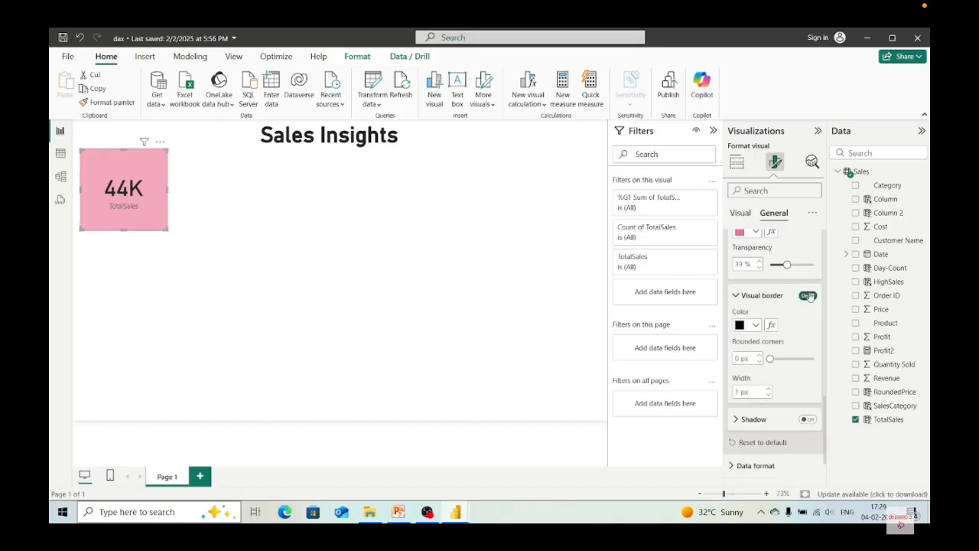
left_click(755, 326)
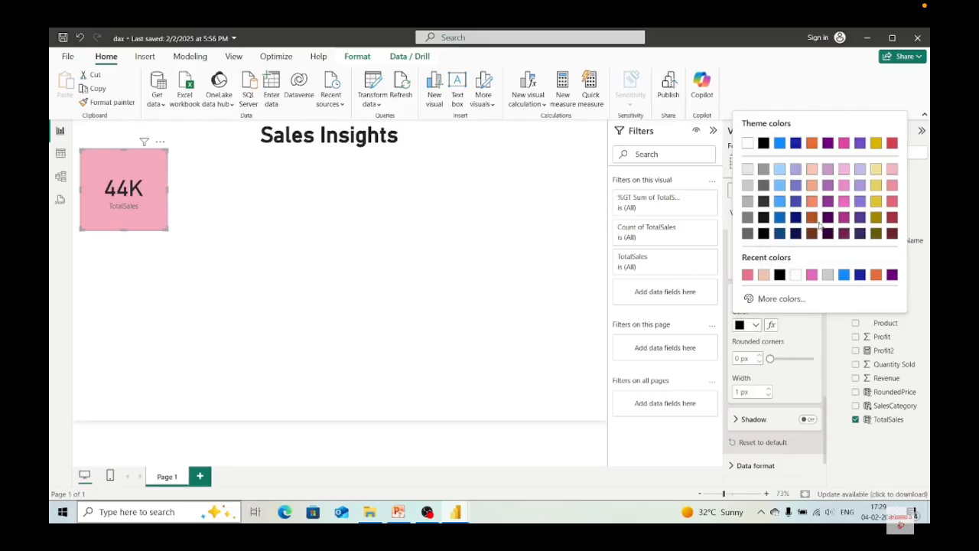
left_click(786, 356)
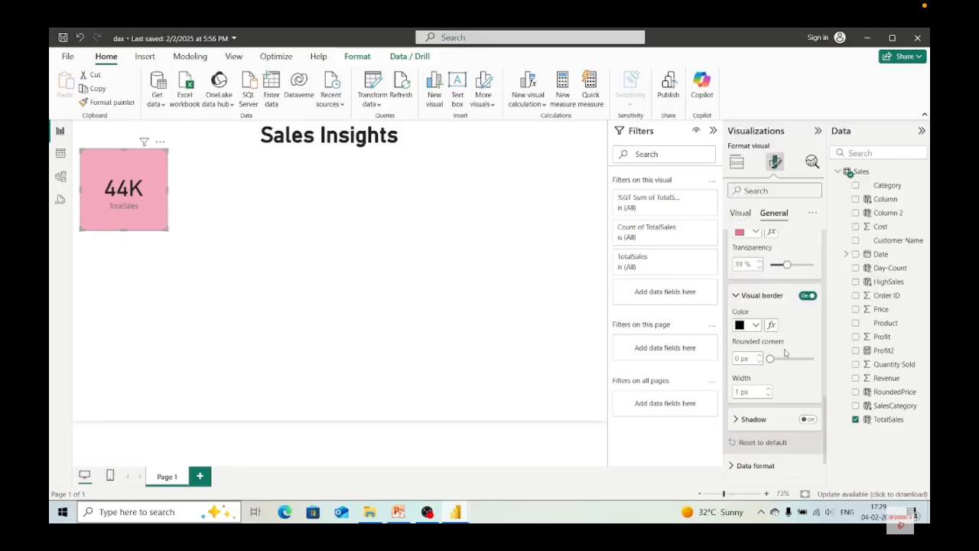
left_click(778, 359)
left_click(792, 360)
left_click(801, 361)
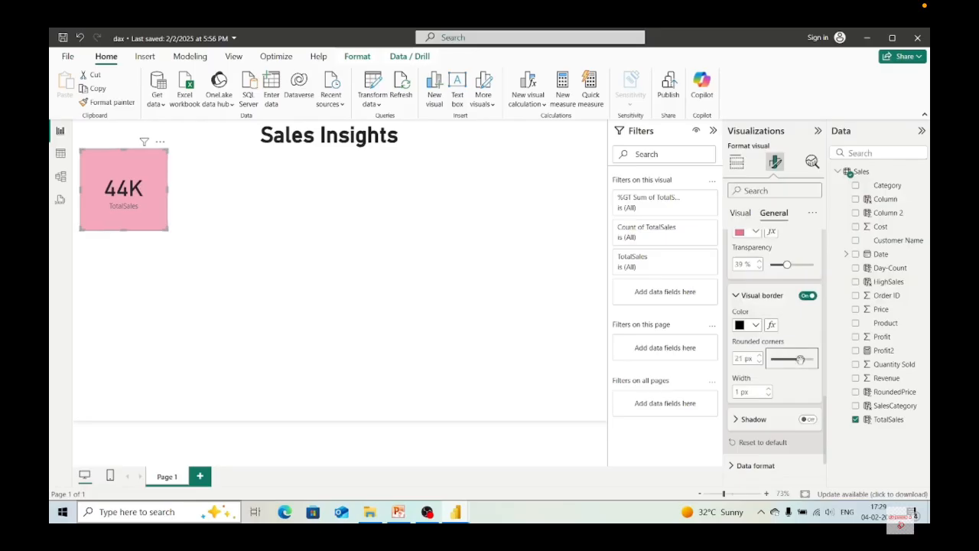
left_click(808, 359)
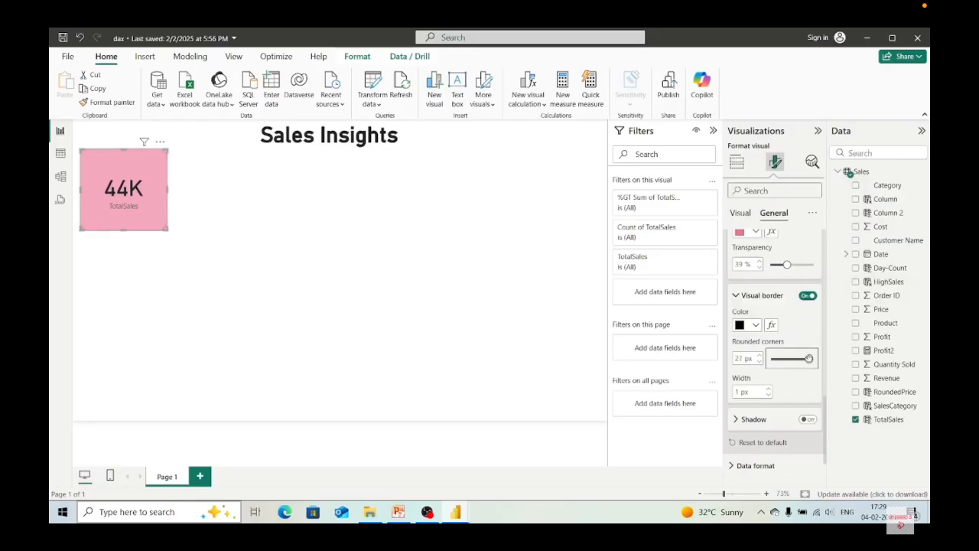
left_click(390, 270)
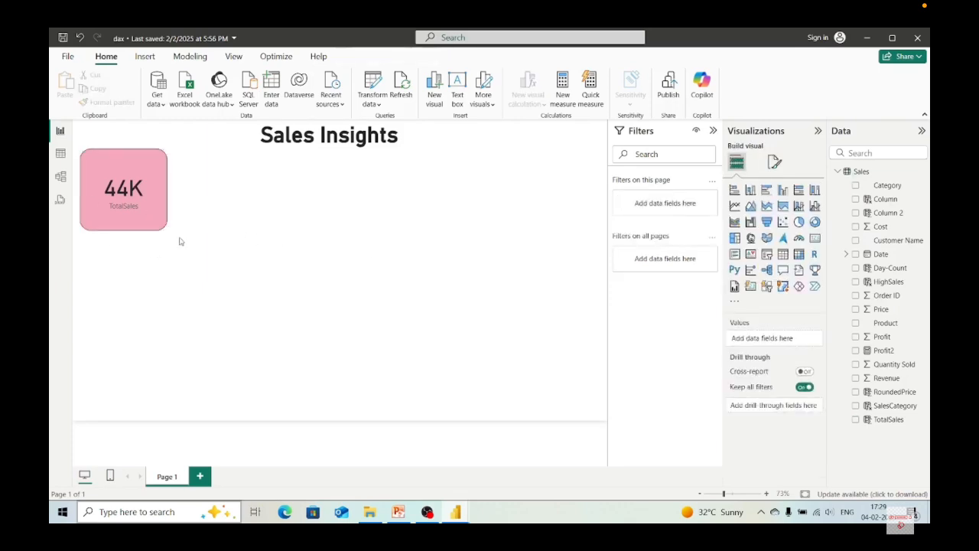
- Reselect the card and review its general Data format and Header icons color options
left_click(774, 162)
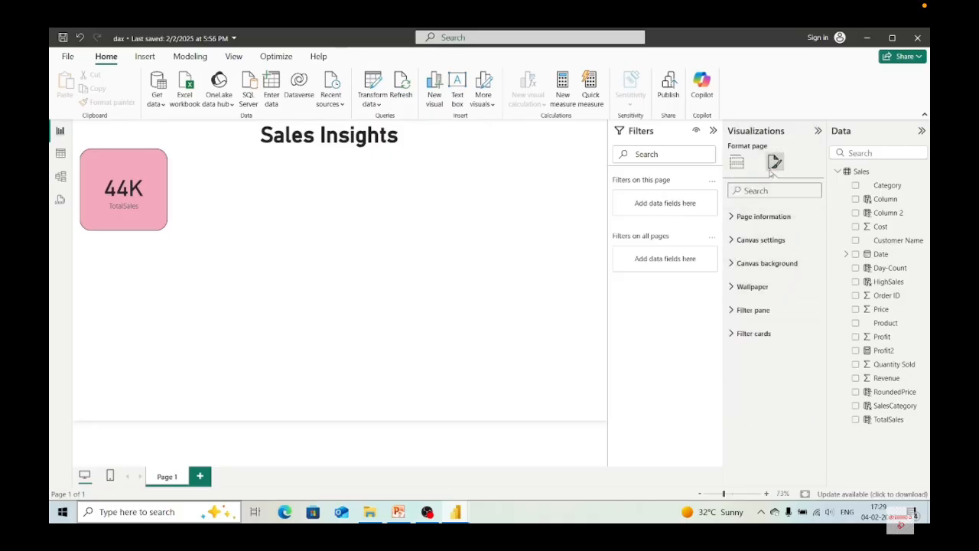
left_click(122, 200)
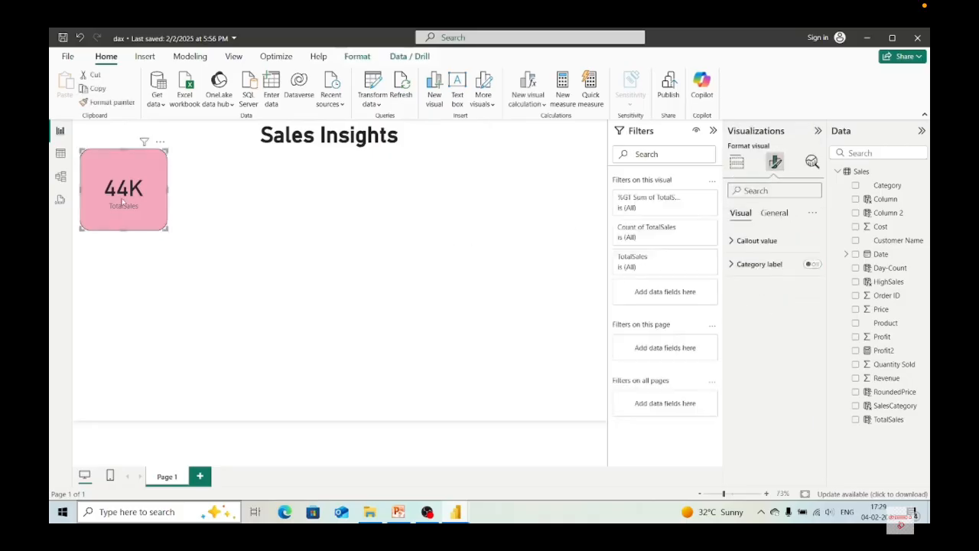
left_click(775, 212)
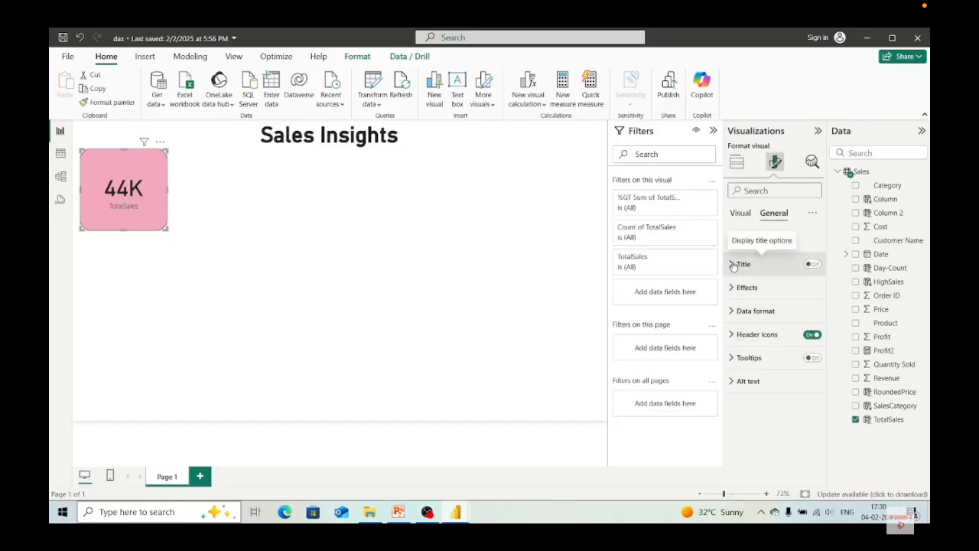
left_click(733, 311)
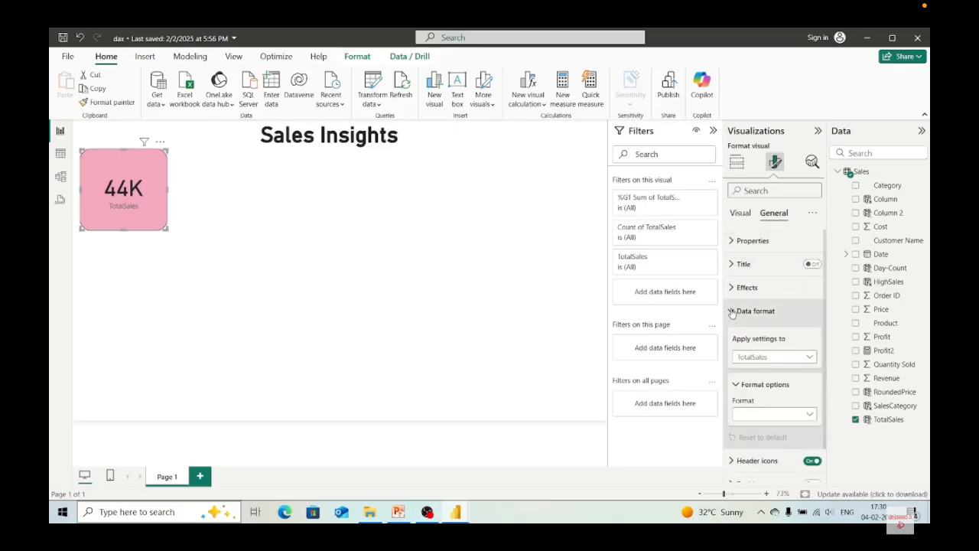
scroll(763, 366, "down", 1)
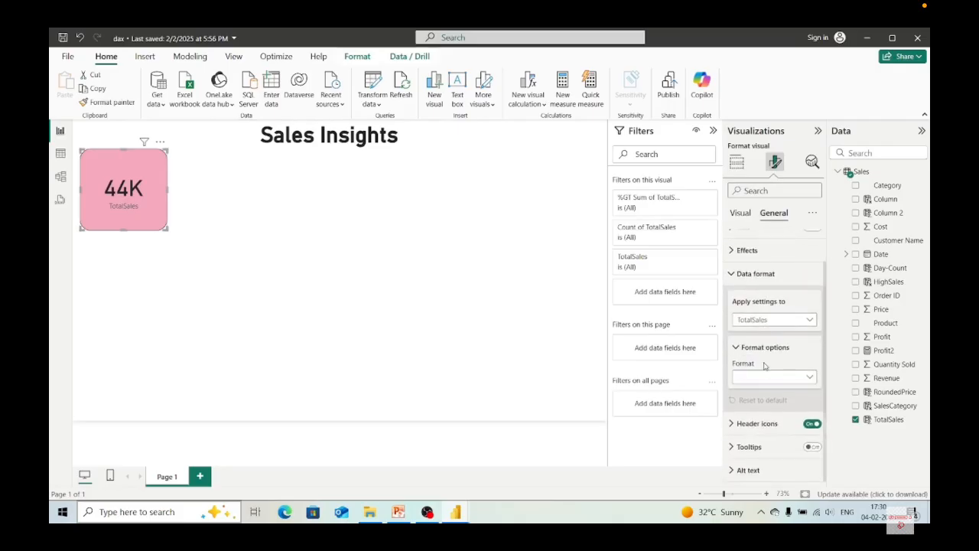
left_click(733, 424)
scroll(754, 398, "down", 3)
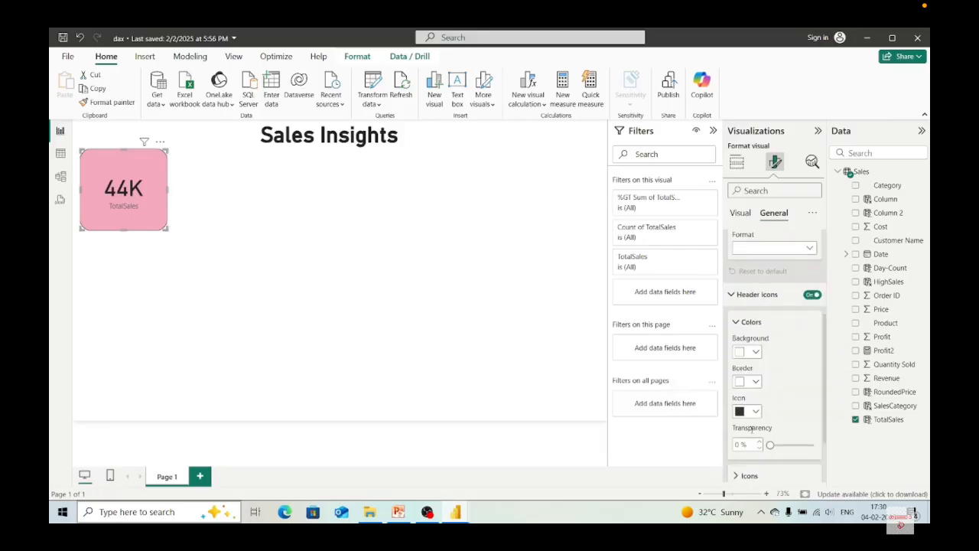
- Change the background color of the card's header icons to blue, then back to white
left_click(756, 352)
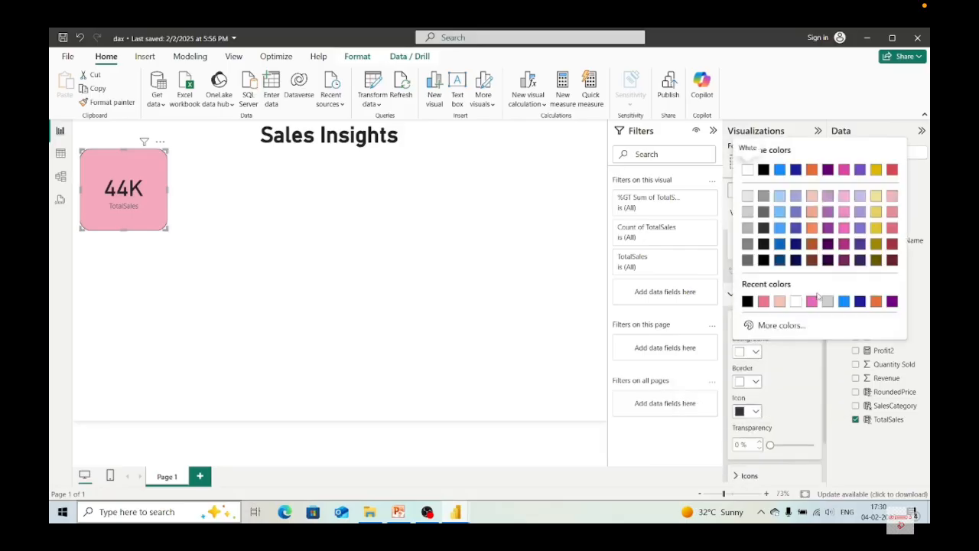
left_click(842, 301)
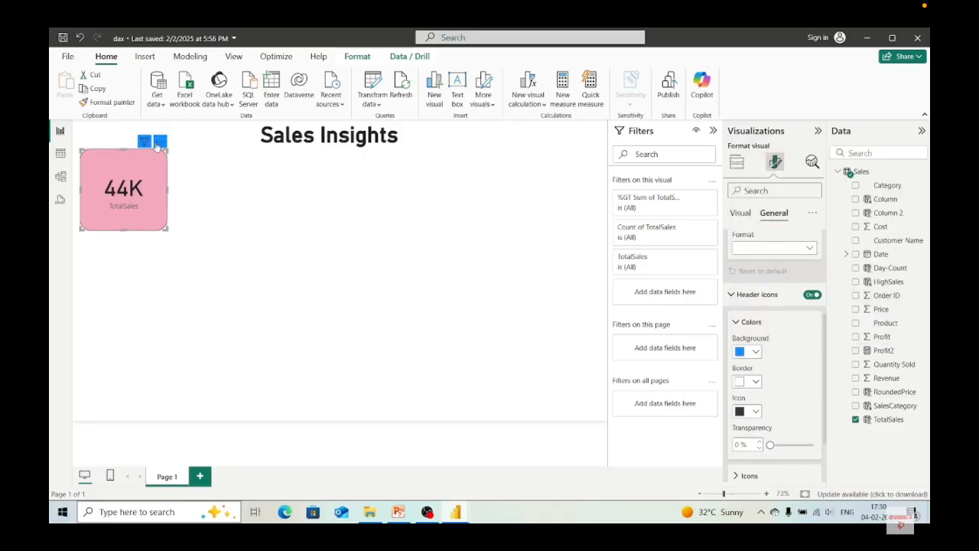
left_click(756, 353)
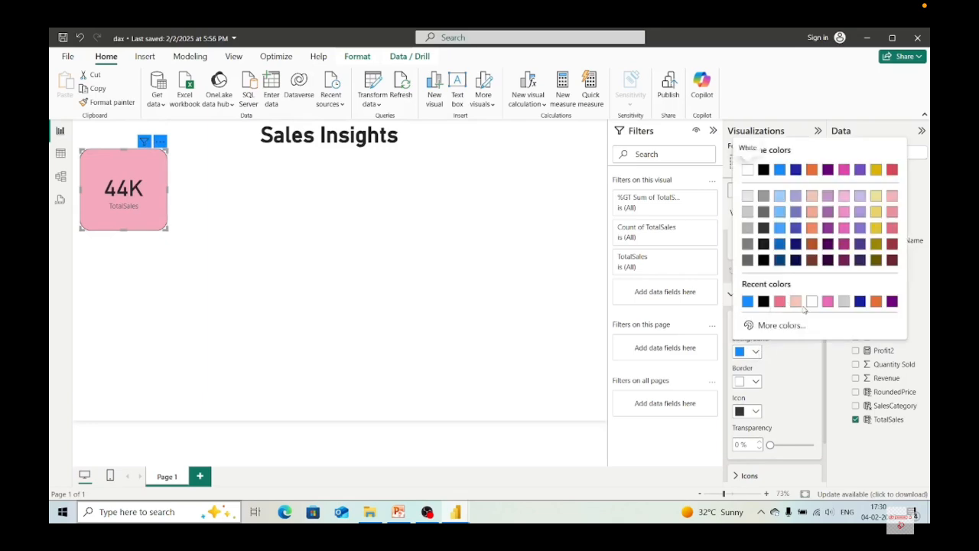
left_click(811, 302)
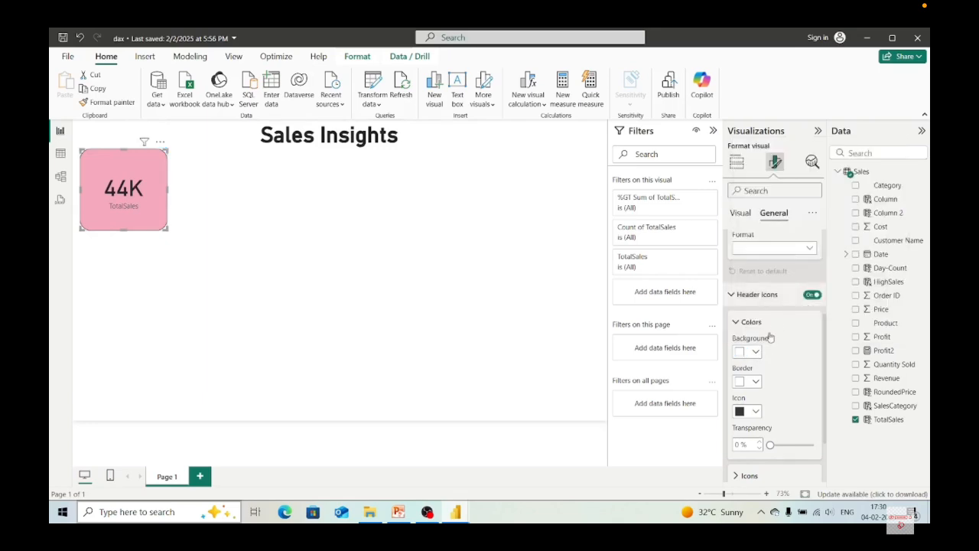
- Look over the header icons' transparency setting and the list of individual icon switches
scroll(772, 361, "down", 2)
mouse_move(770, 369)
left_mouse_down()
mouse_move(796, 371)
mouse_move(771, 369)
left_mouse_up()
left_click(737, 401)
scroll(767, 411, "down", 1)
scroll(768, 411, "down", 1)
scroll(771, 344, "up", 4)
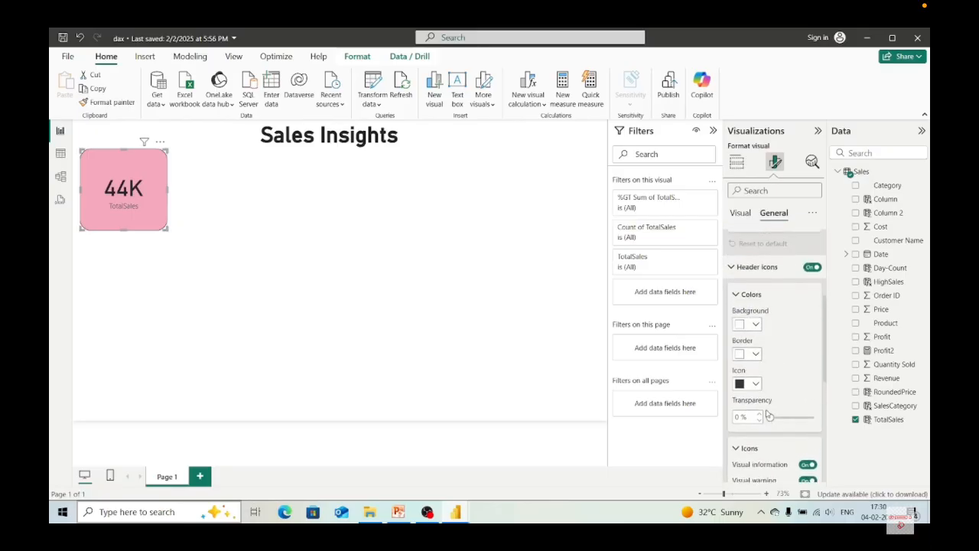
- Set the TotalSales card's visual border width to 4 px and move the card to the right side of the report page
scroll(734, 295, "up", 5)
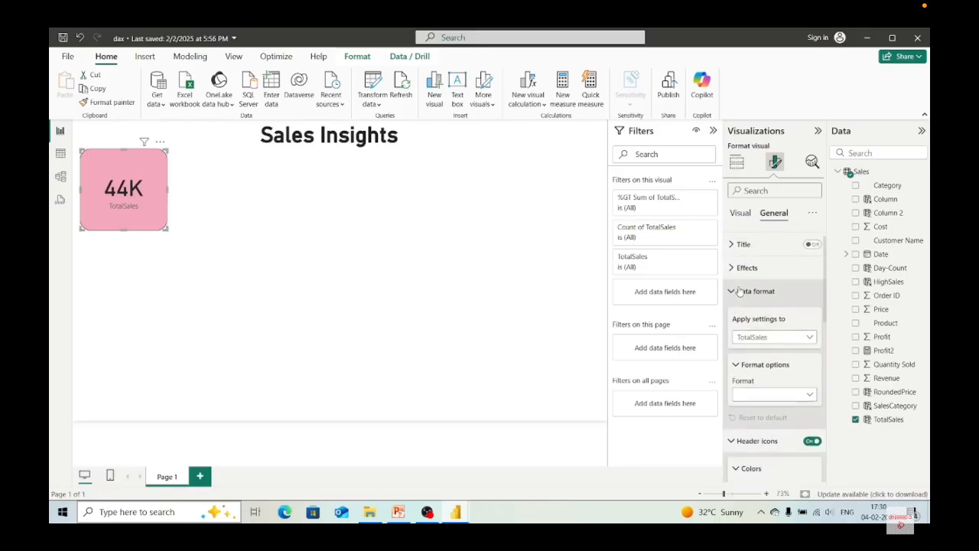
left_click(735, 287)
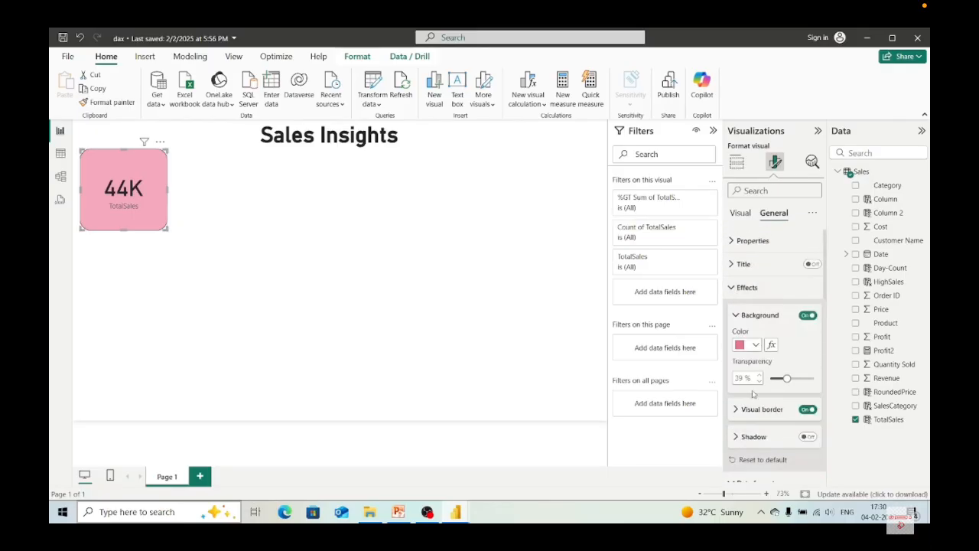
scroll(798, 353, "down", 2)
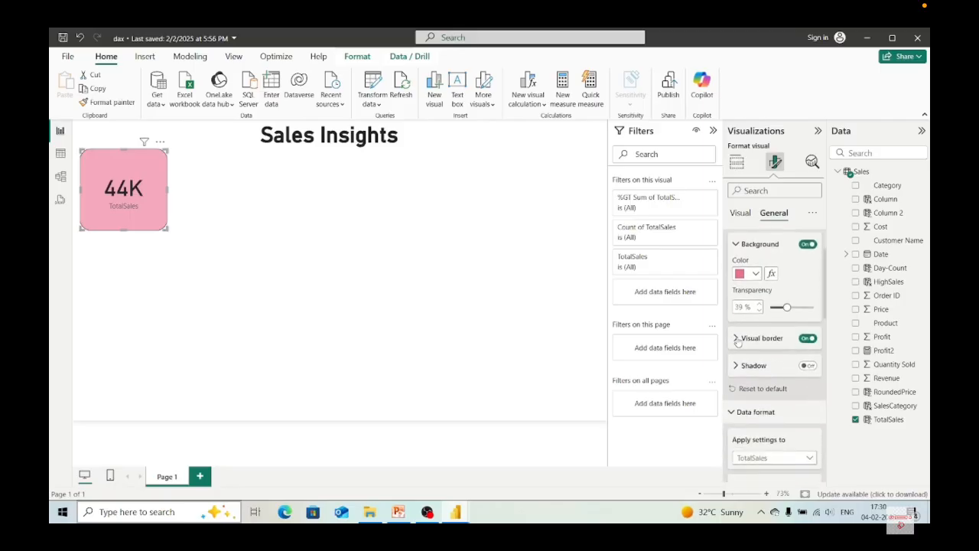
left_click(757, 339)
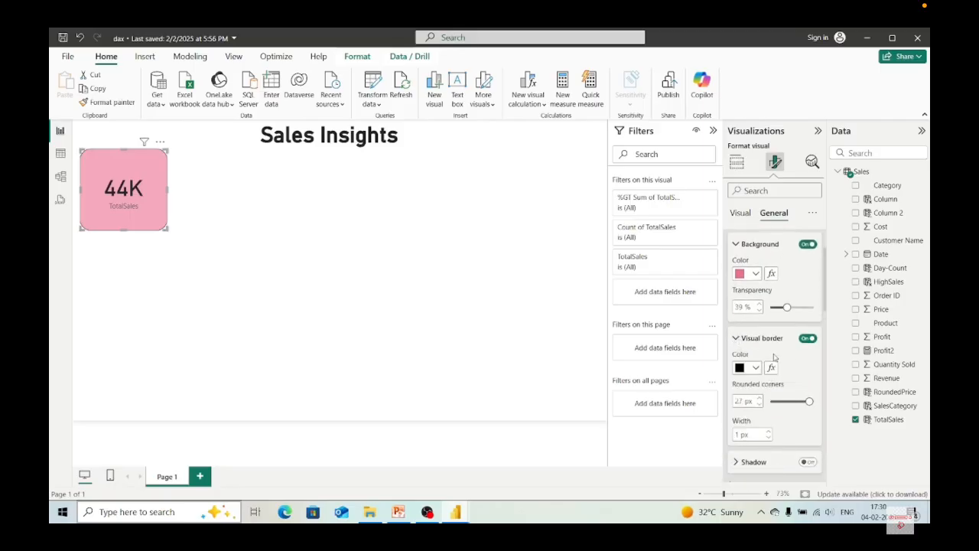
left_click(769, 433)
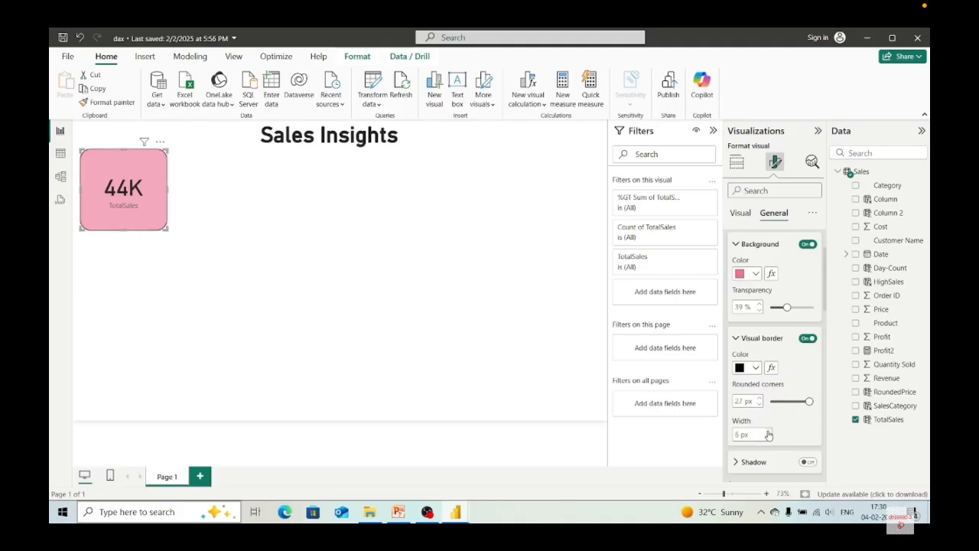
left_click(769, 433)
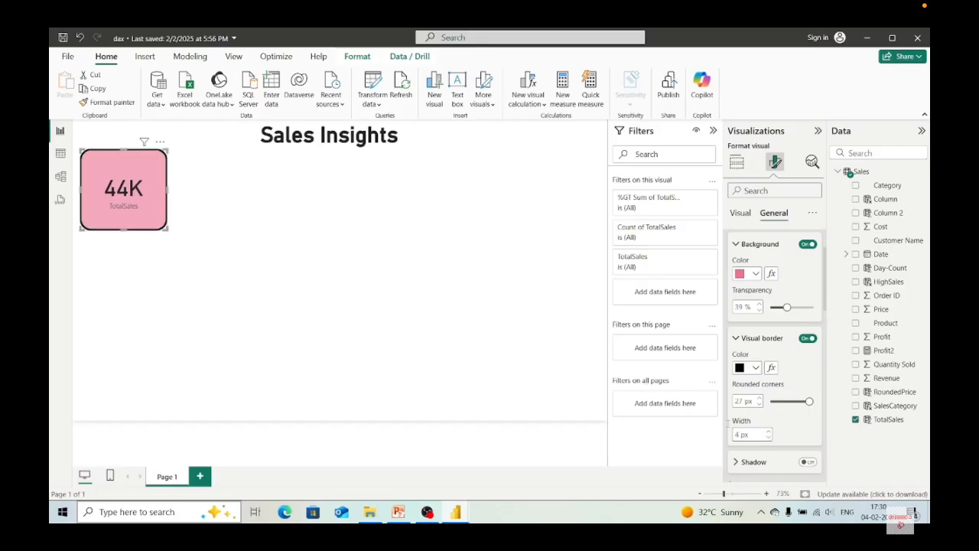
left_click(534, 392)
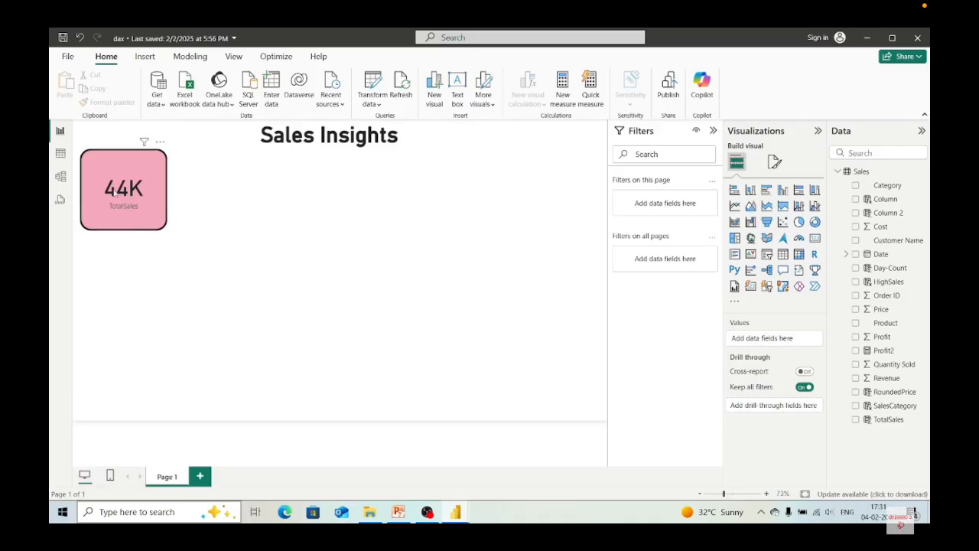
left_click_drag(134, 191, 542, 190)
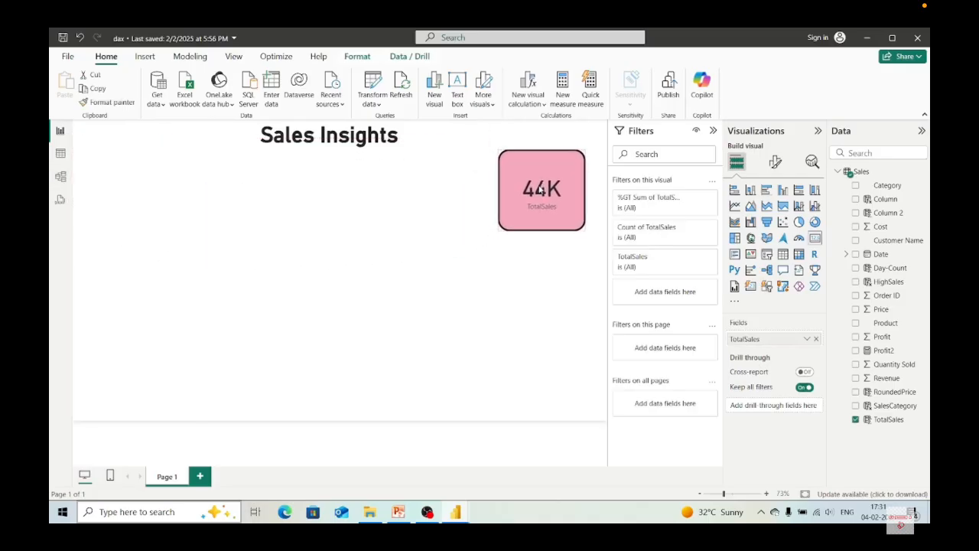
- Add a Q&A visual in the lower part of the page, make it taller, and show all its suggested questions
double_click(243, 300)
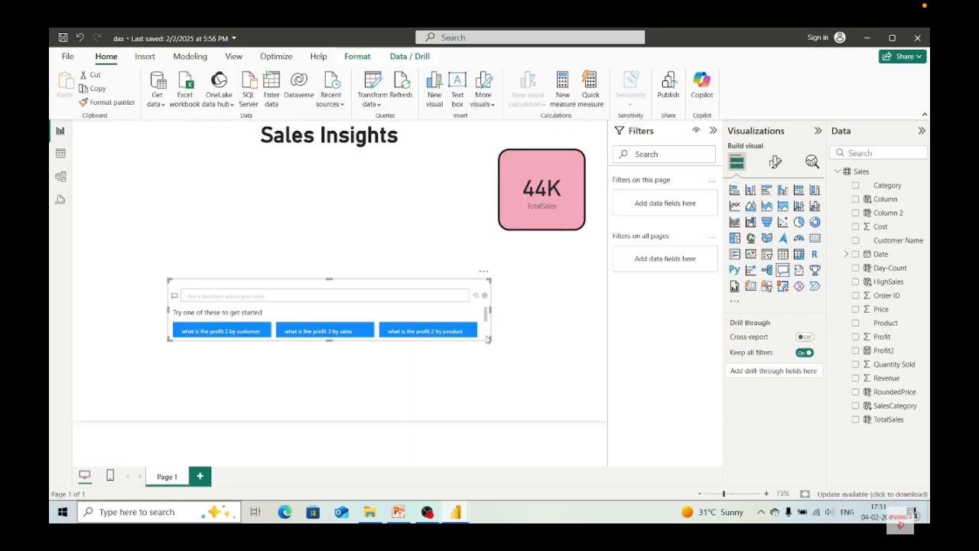
left_click_drag(490, 338, 492, 367)
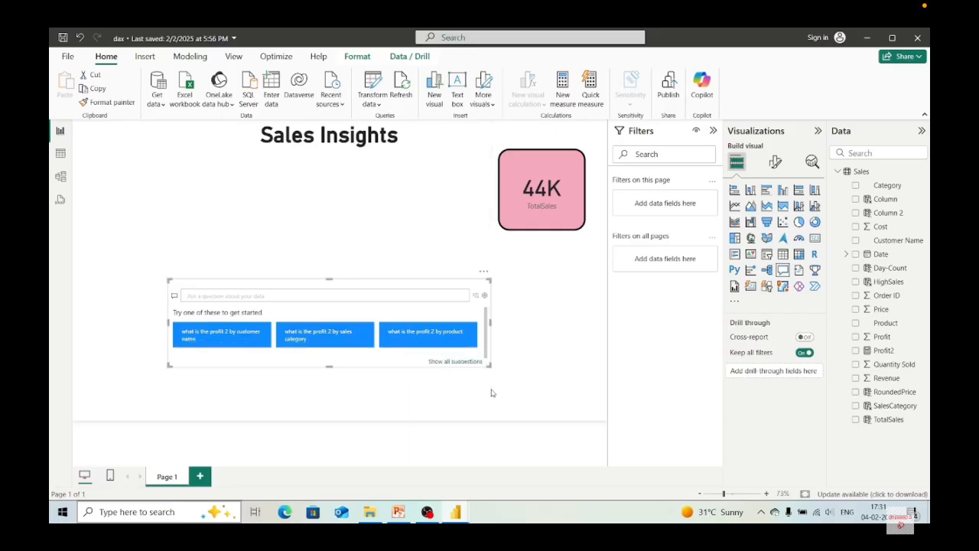
left_click(453, 362)
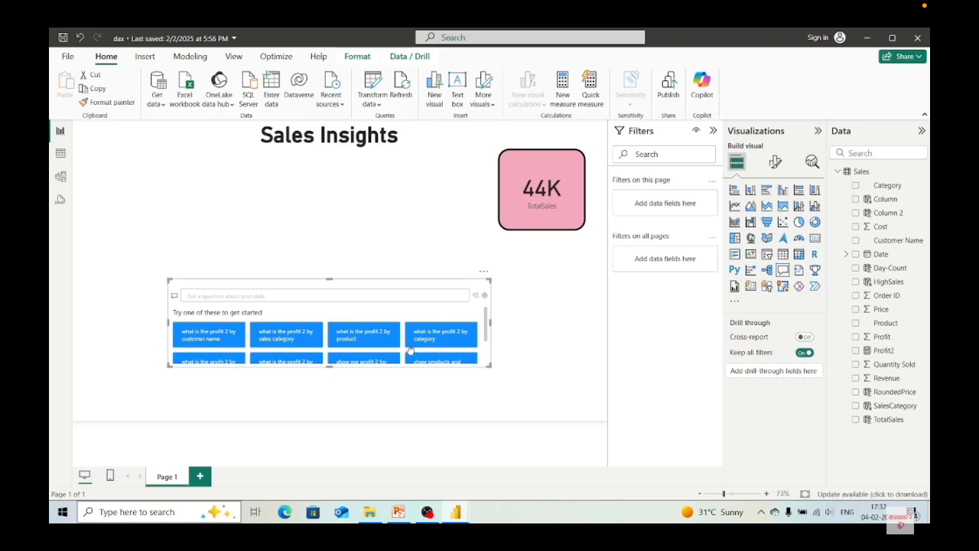
- Try the suggested question "what is the profit 2 by customer name" in an enlarged Q&A visual and remove the visual
left_click(218, 334)
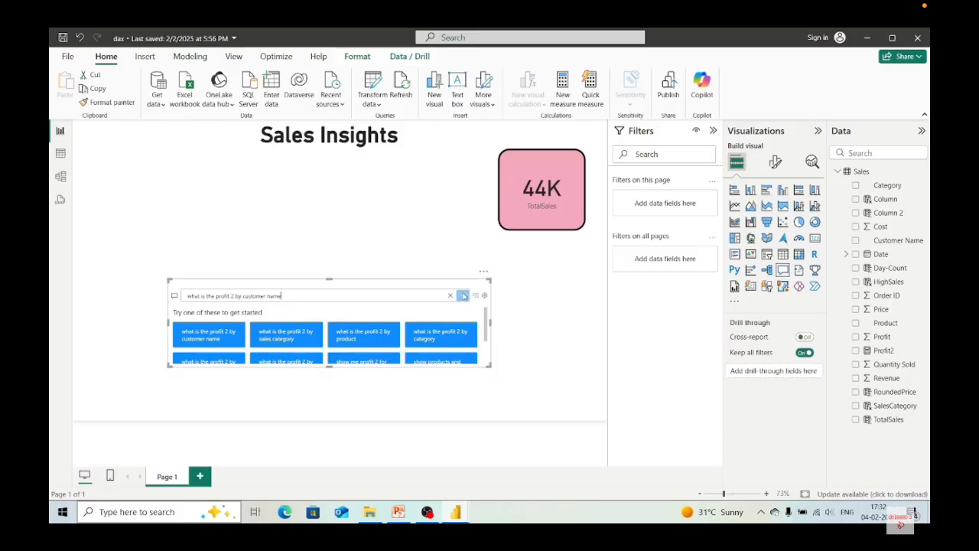
left_click(226, 336)
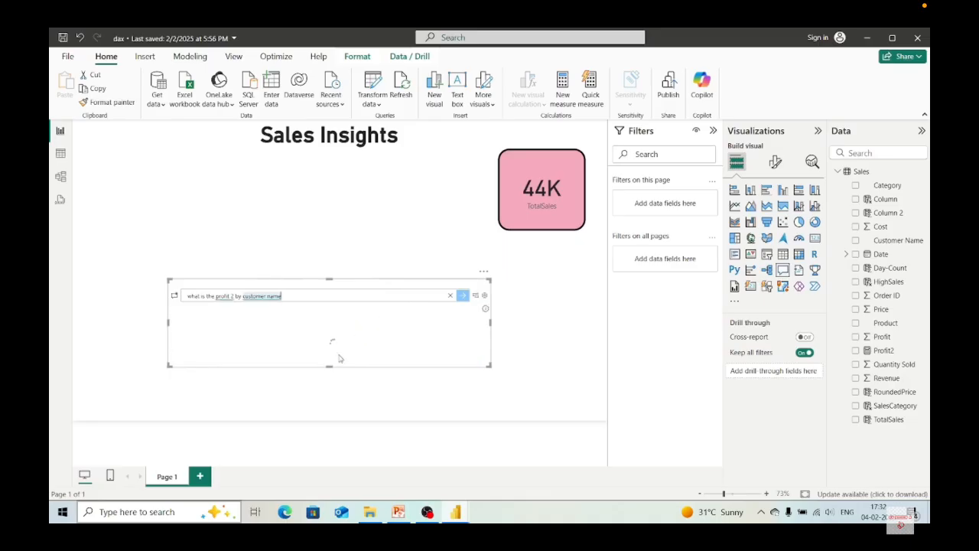
left_click_drag(328, 367, 332, 415)
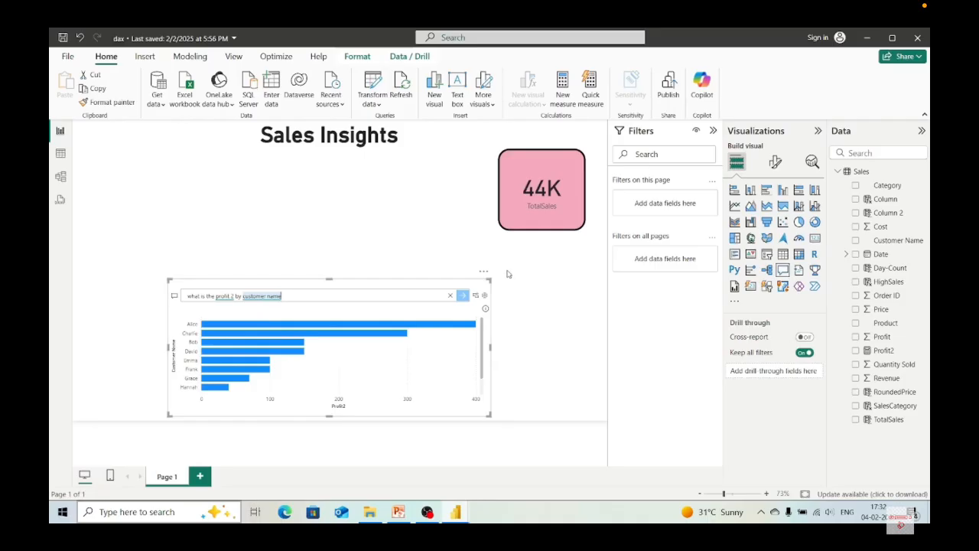
left_click(484, 271)
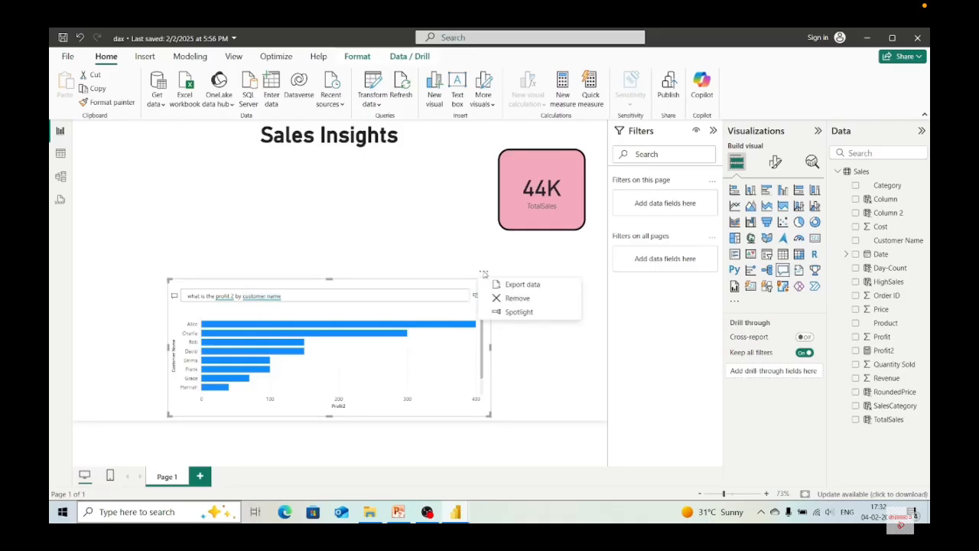
left_click(515, 299)
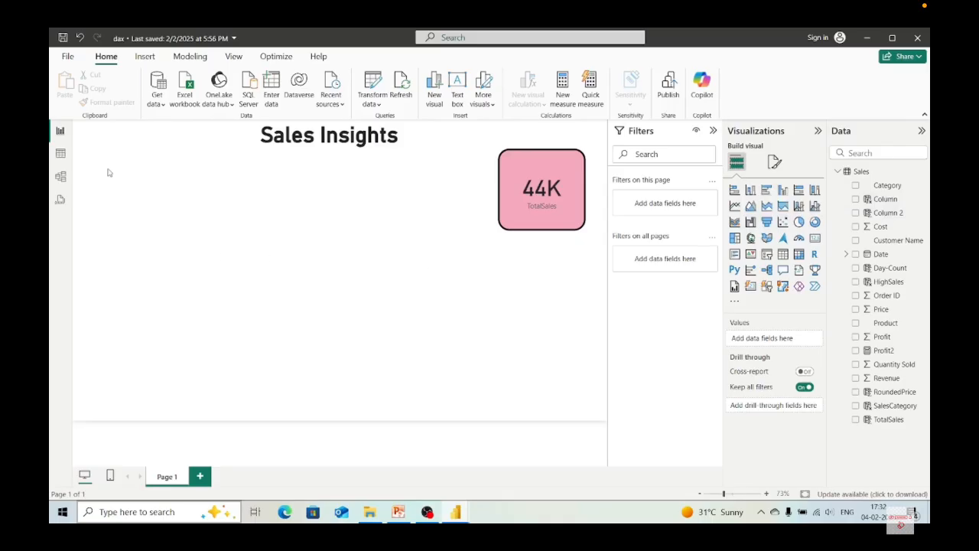
- Rename the Sales table's calculated column Column 2 as Year in the table view
left_click(61, 155)
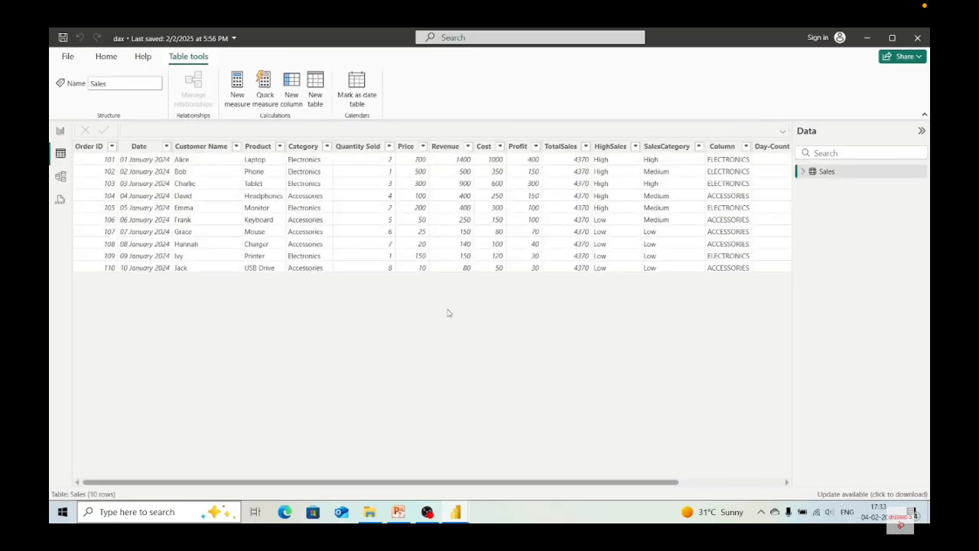
scroll(449, 313, "right", 5)
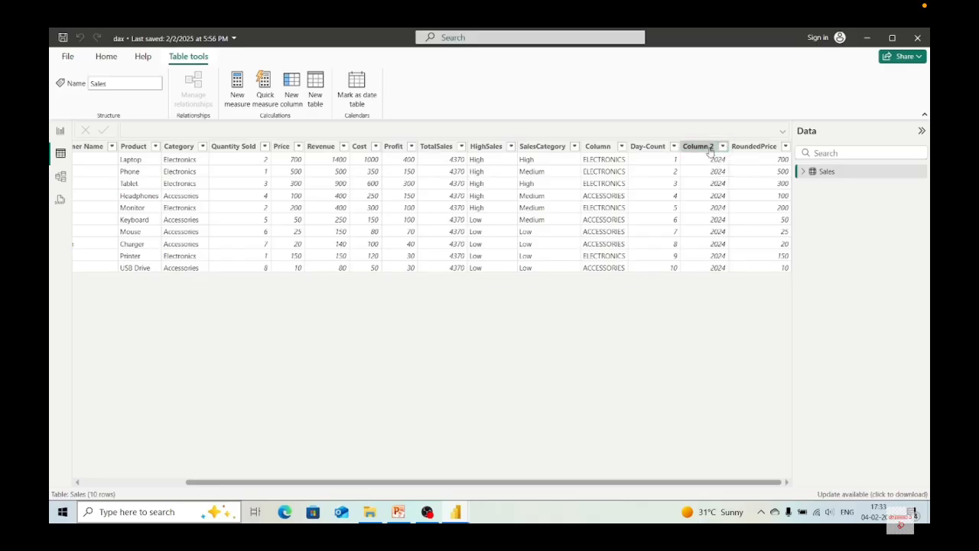
right_click(711, 148)
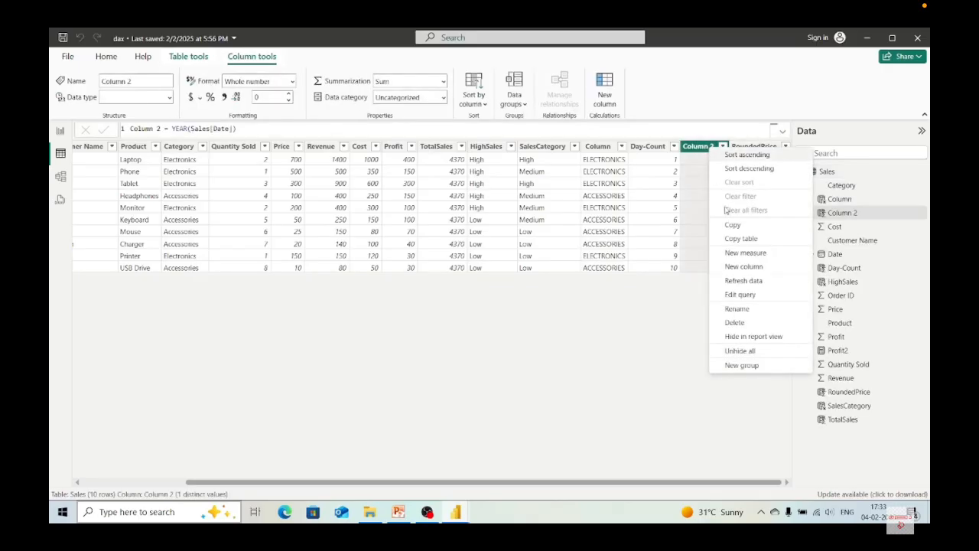
left_click(738, 309)
key("BackSpace")
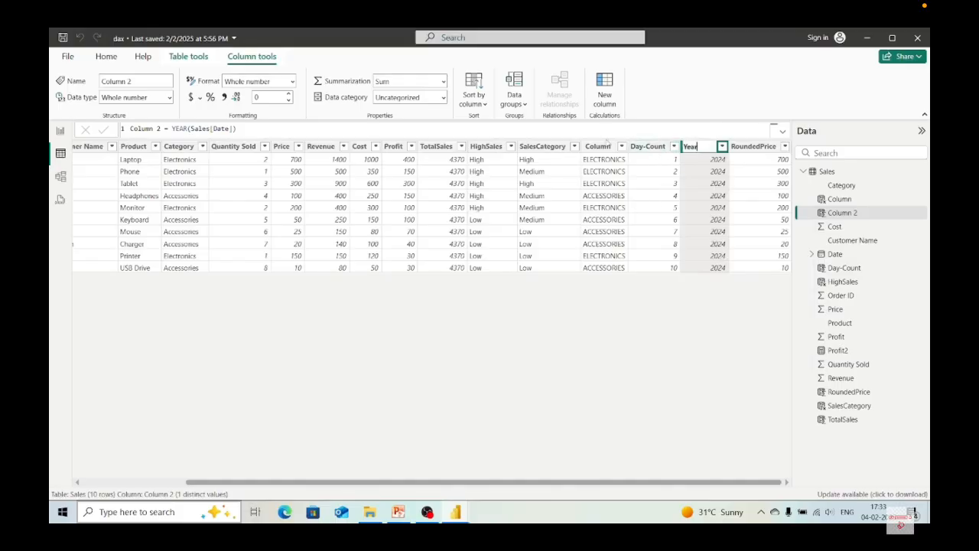
key("Escape")
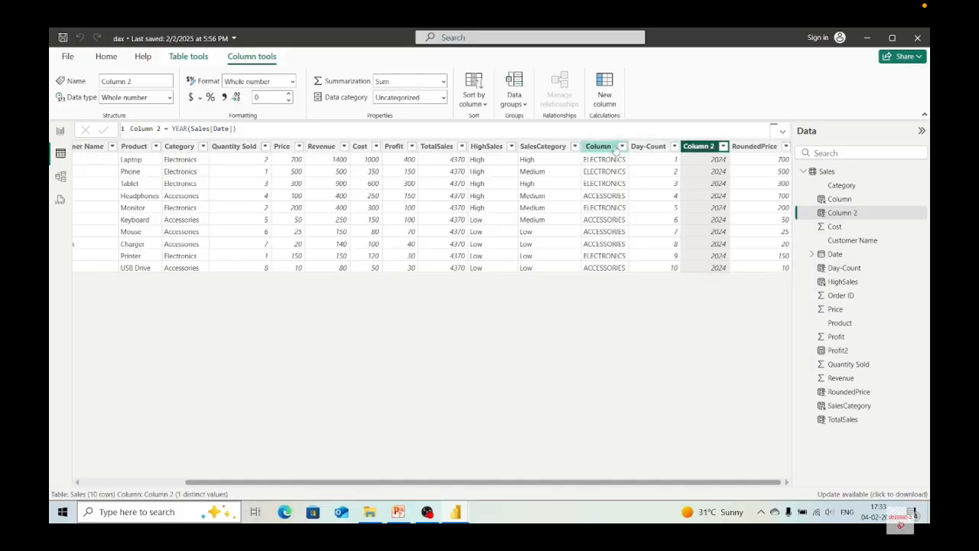
- Rename the Sales table's uppercase category column, Column, as CATEGORIES
left_click(610, 147)
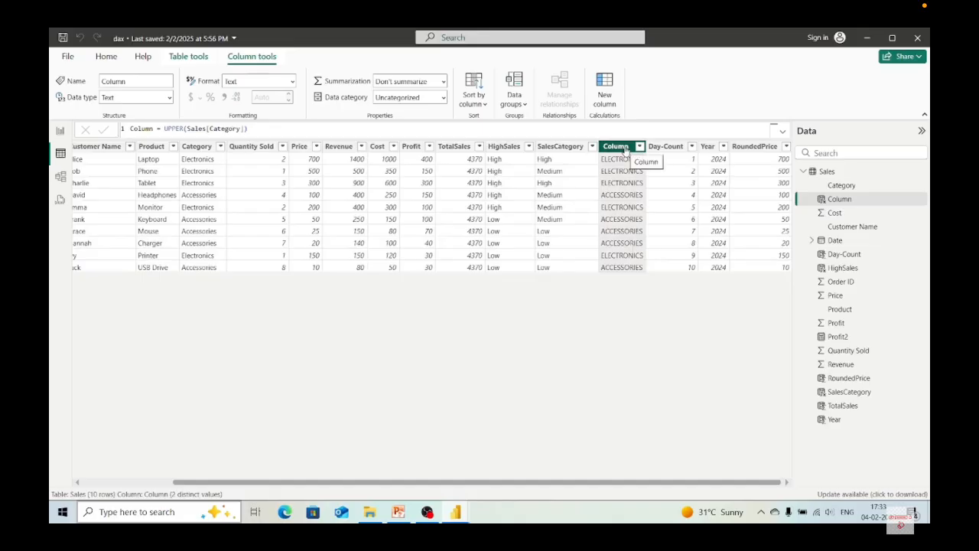
right_click(625, 150)
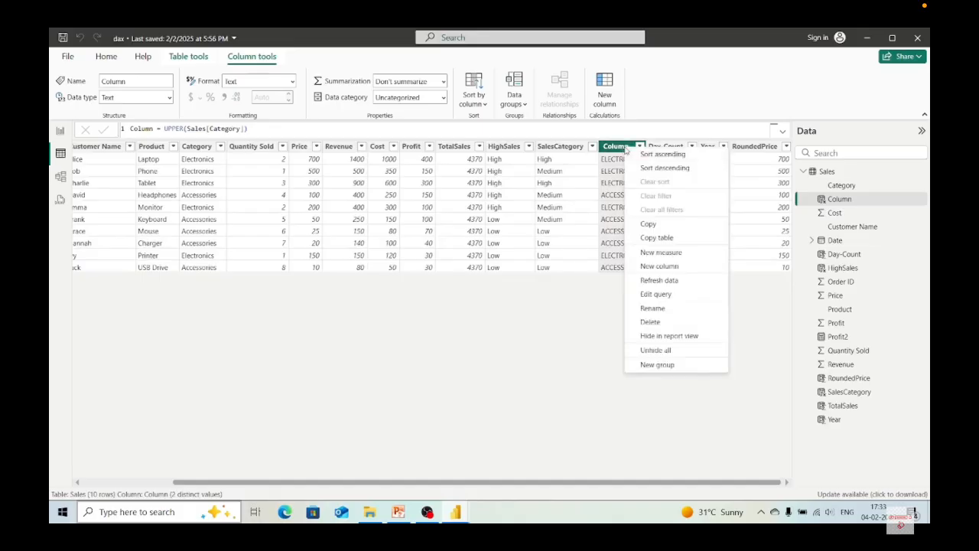
left_click(658, 310)
key("BackSpace")
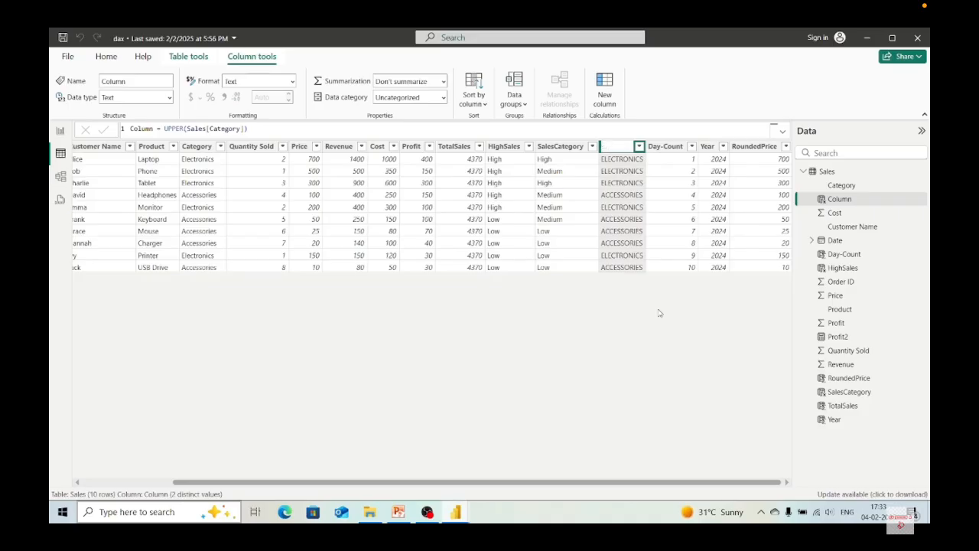
type("GORIES")
key("Escape")
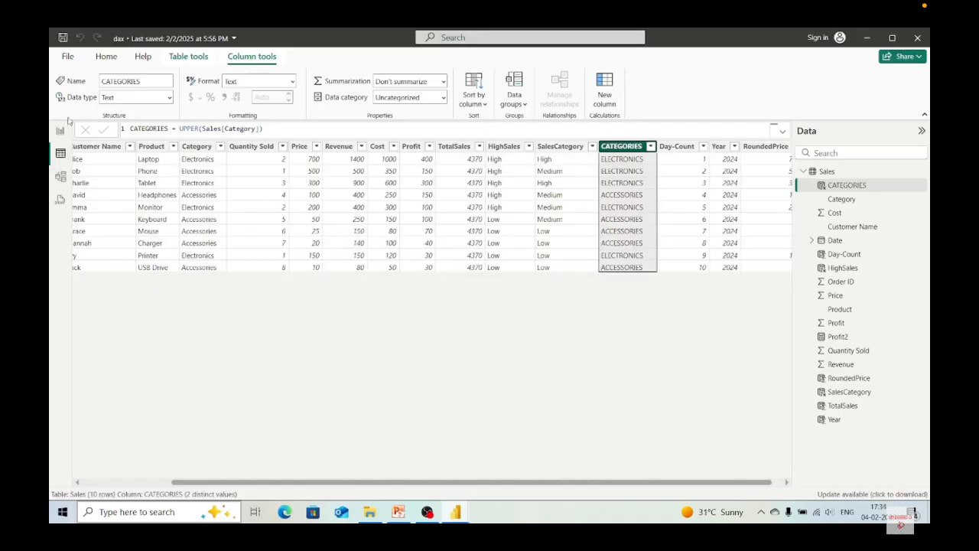
- Add a card showing the sum of Revenue to the report page and place it just below the Sales Insights heading
left_click(62, 131)
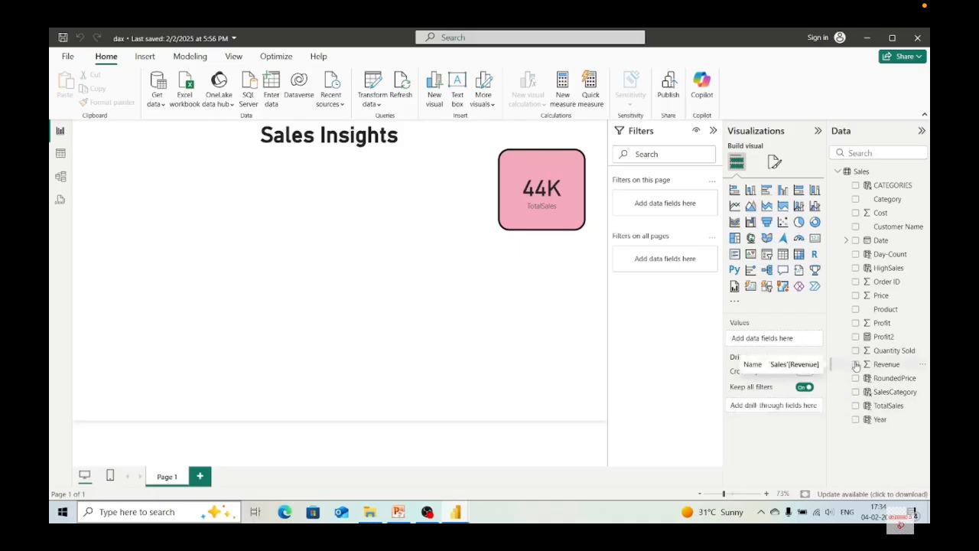
left_click(814, 239)
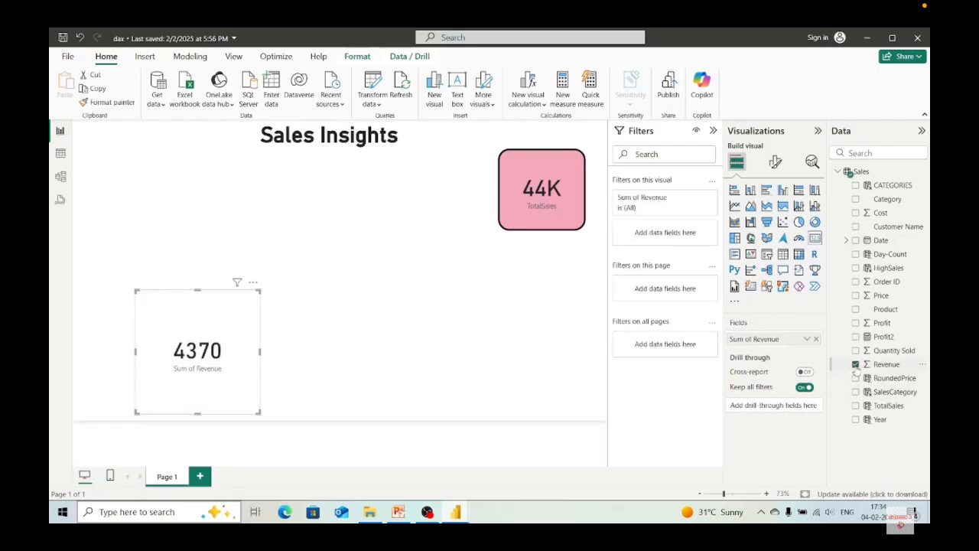
left_click_drag(181, 365, 357, 229)
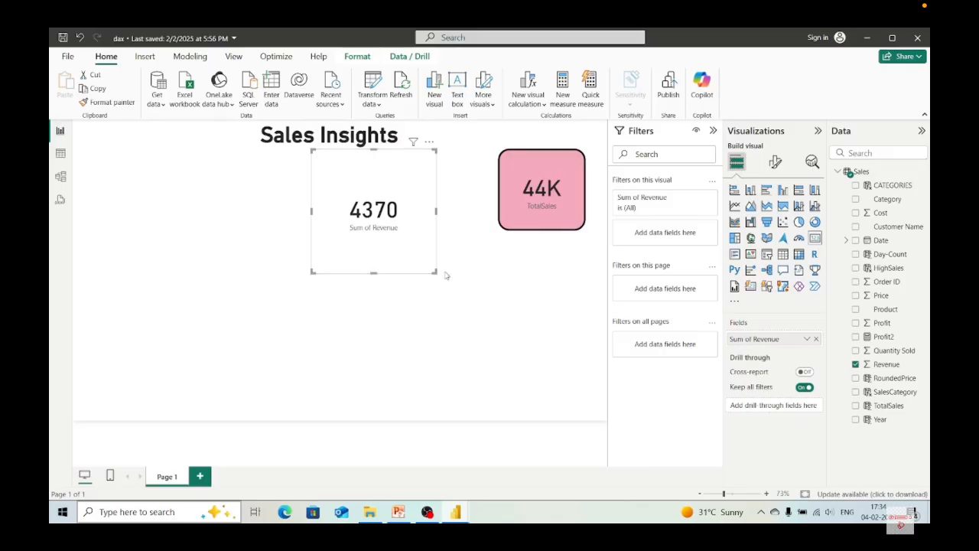
- Copy the TotalSales card's formatting onto the Sum of Revenue card with Format painter
left_click(550, 188)
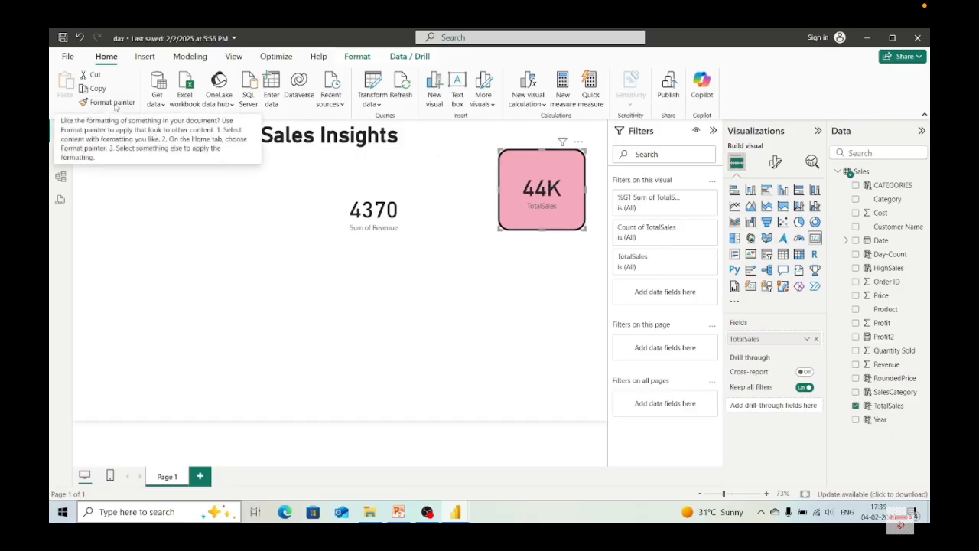
left_click(111, 102)
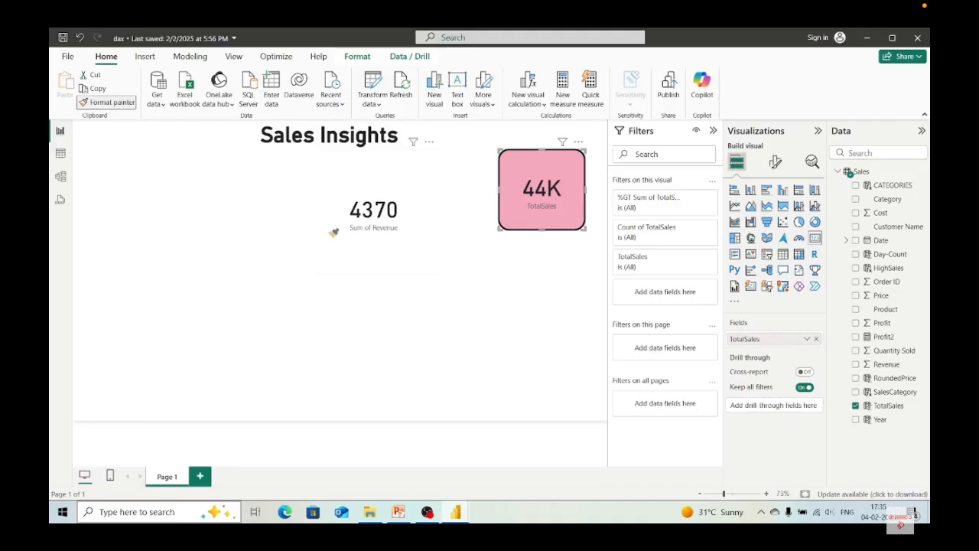
left_click(407, 184)
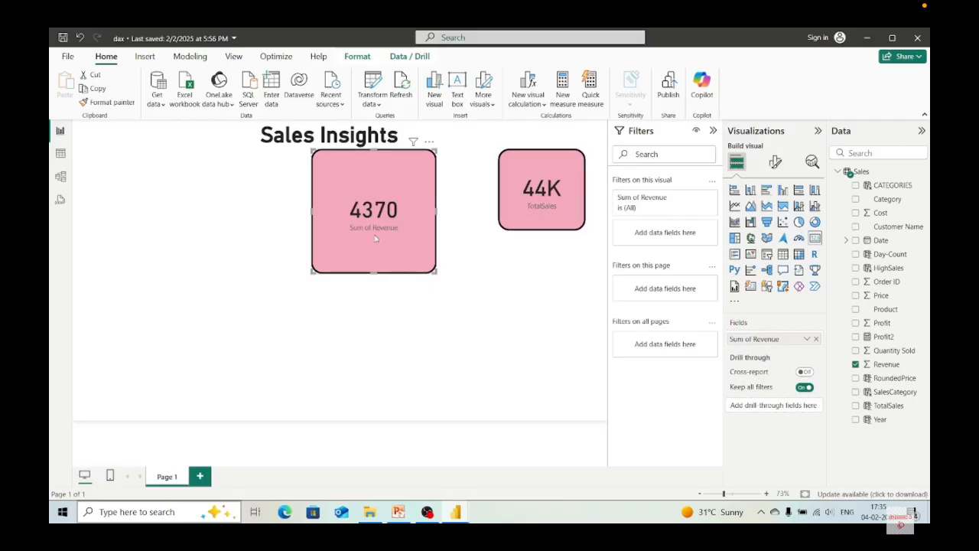
- Shrink the Sum of Revenue card to about the TotalSales card's size and align it directly beside that card
left_click_drag(435, 273, 406, 240)
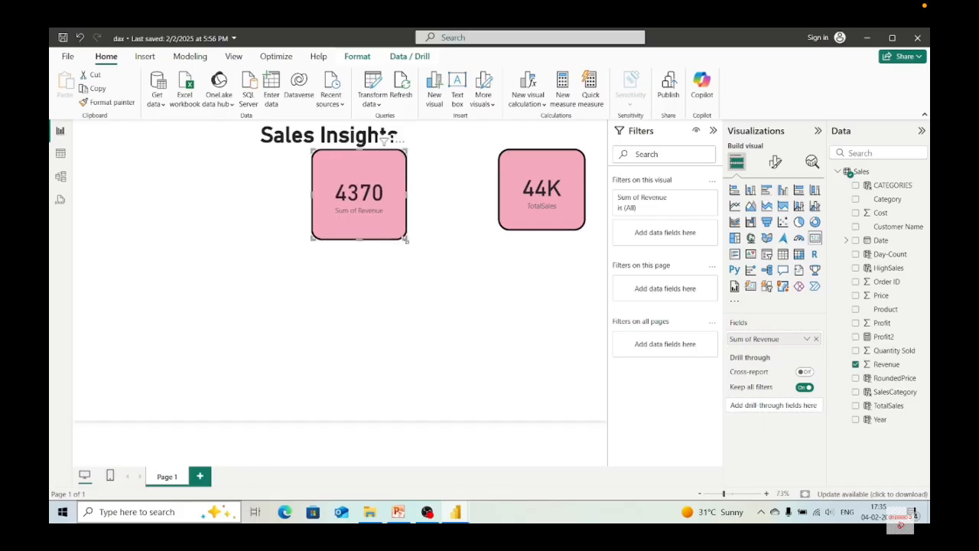
left_click_drag(352, 215, 421, 213)
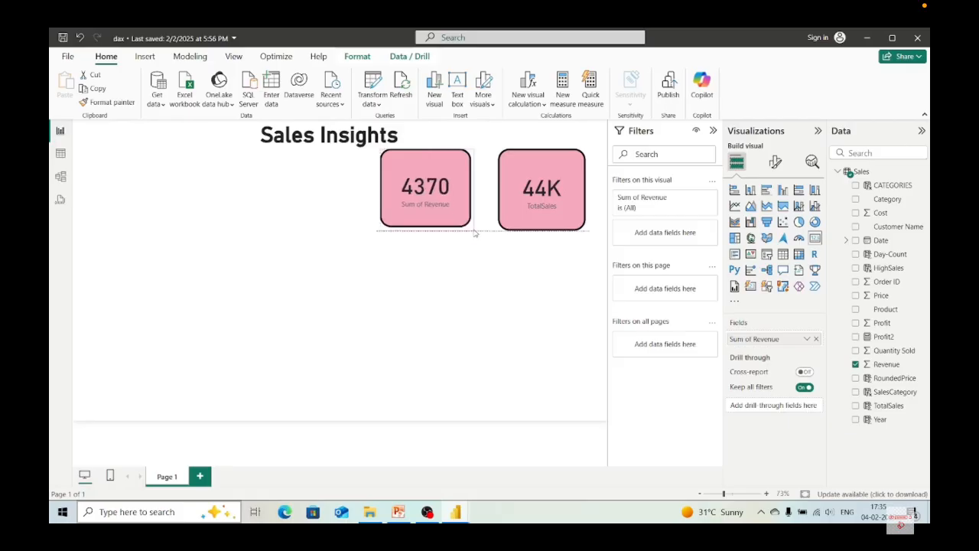
left_click_drag(475, 237, 443, 213)
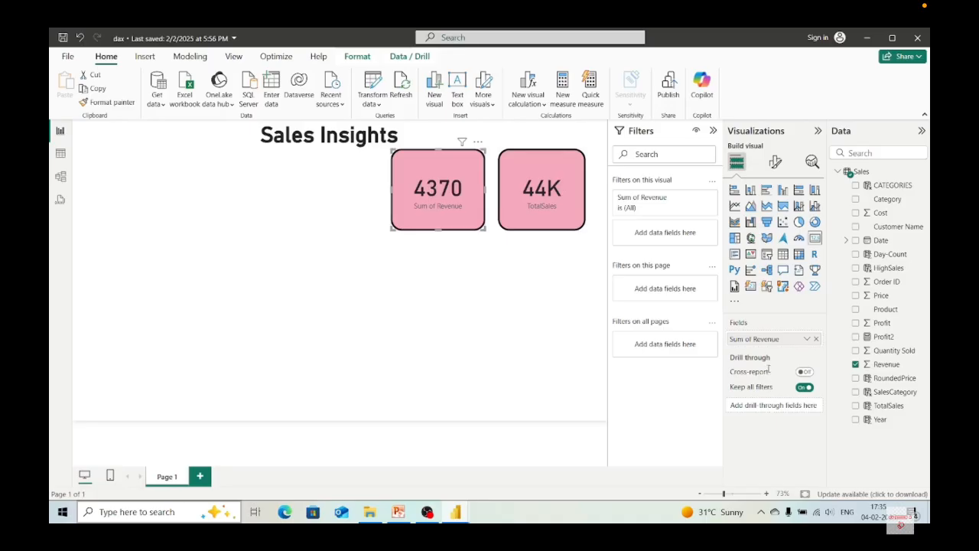
- Rename the Sum of Revenue field on the revenue card as Total Revenue, for this visual only
left_click(807, 340)
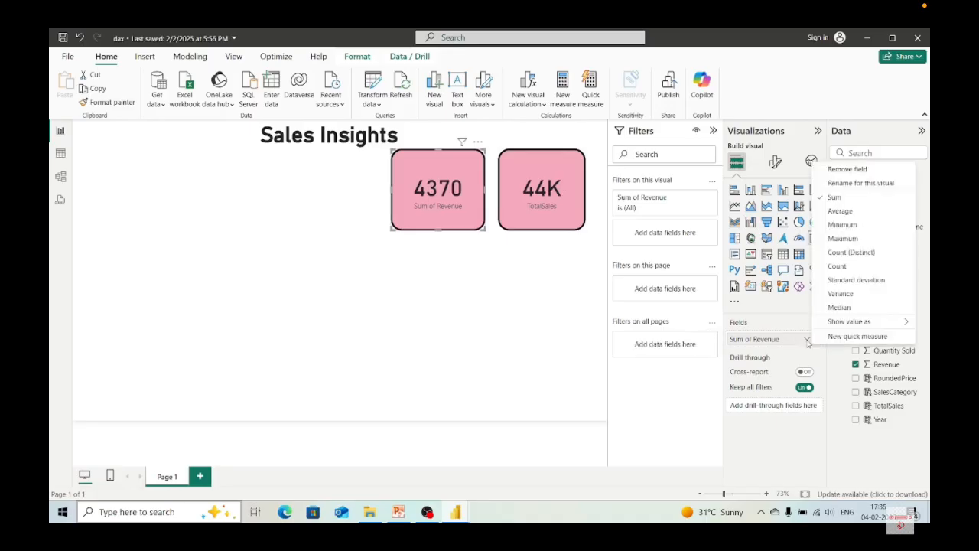
left_click(839, 184)
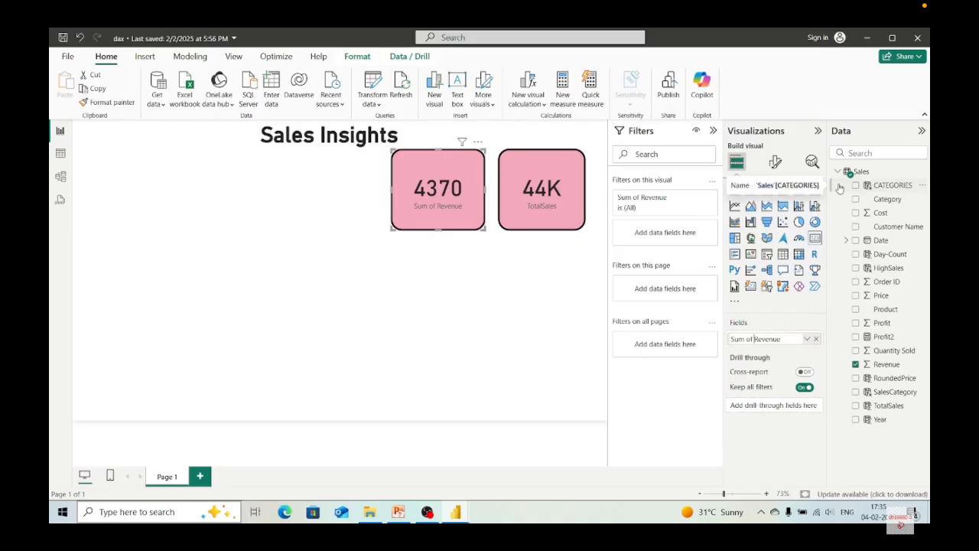
key("BackSpace")
key("BackSpace")
key("BackSpace")
key("BackSpace")
key("BackSpace")
key("BackSpace")
key("BackSpace")
type("TOTAL")
key("Escape")
type("Total")
key("Return")
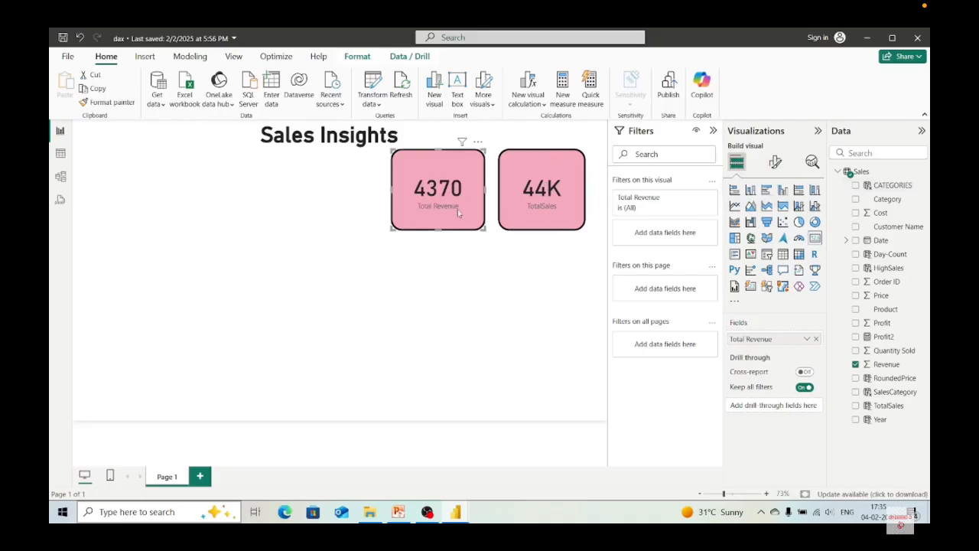
- Add a stacked bar chart to the report page and place it below the Sales Insights heading, left of the two cards
left_click(461, 320)
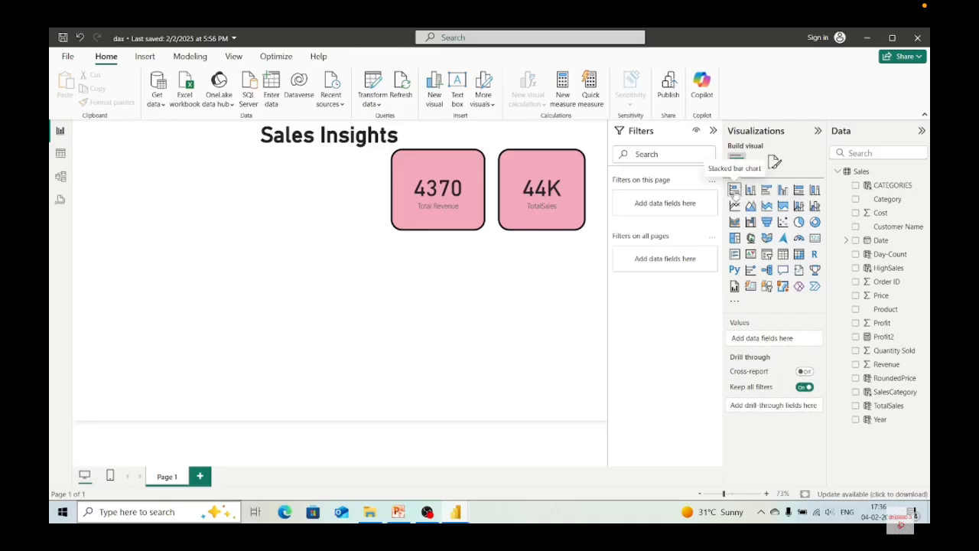
left_click(735, 192)
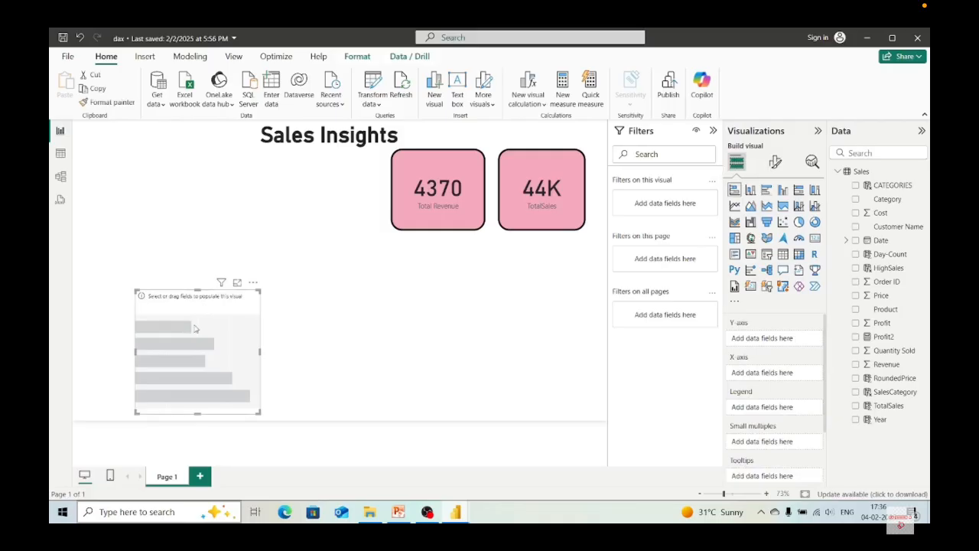
left_click_drag(195, 330, 276, 260)
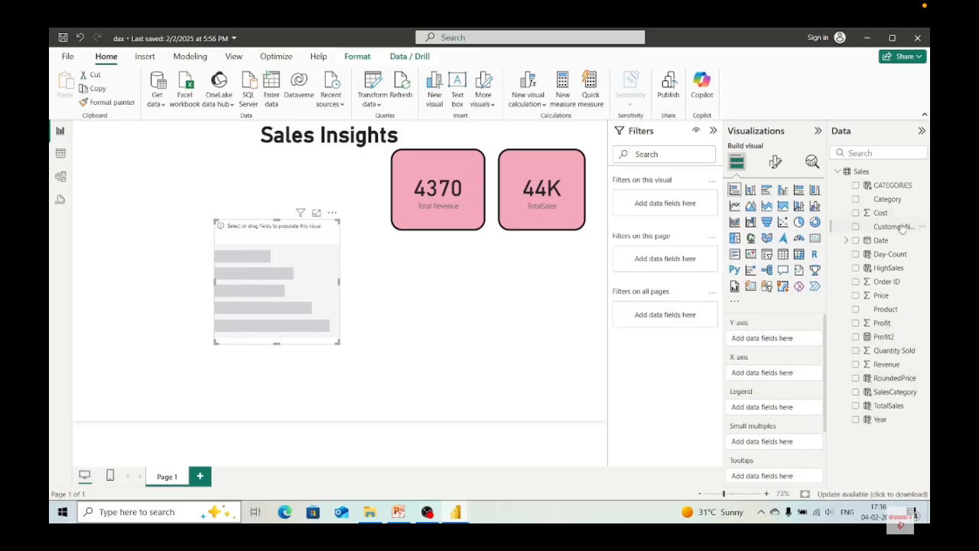
- Plot Quantity Sold on the bar chart's X-axis by Customer Name on its Y-axis, and widen the chart toward the page's left edge
left_click_drag(898, 228, 797, 334)
left_click_drag(900, 227, 791, 337)
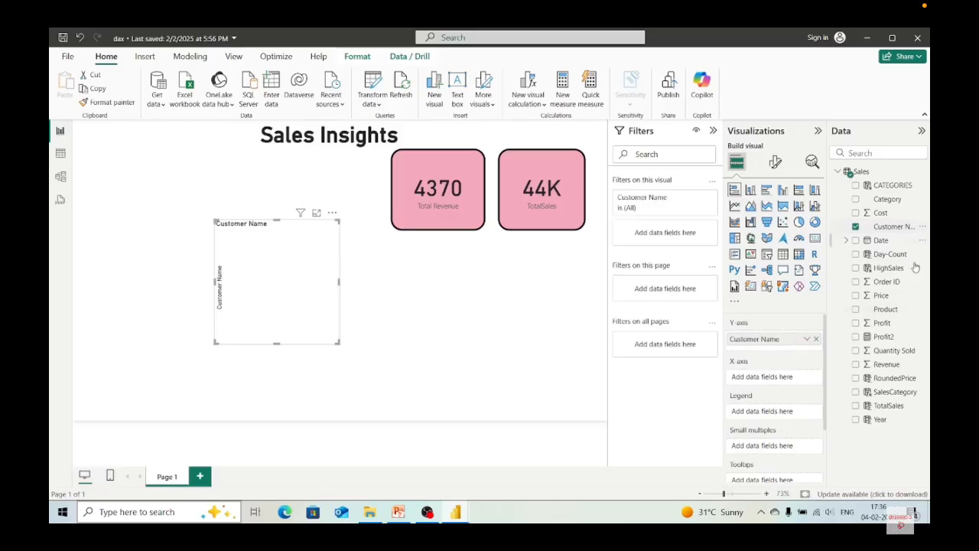
left_click_drag(895, 354, 791, 380)
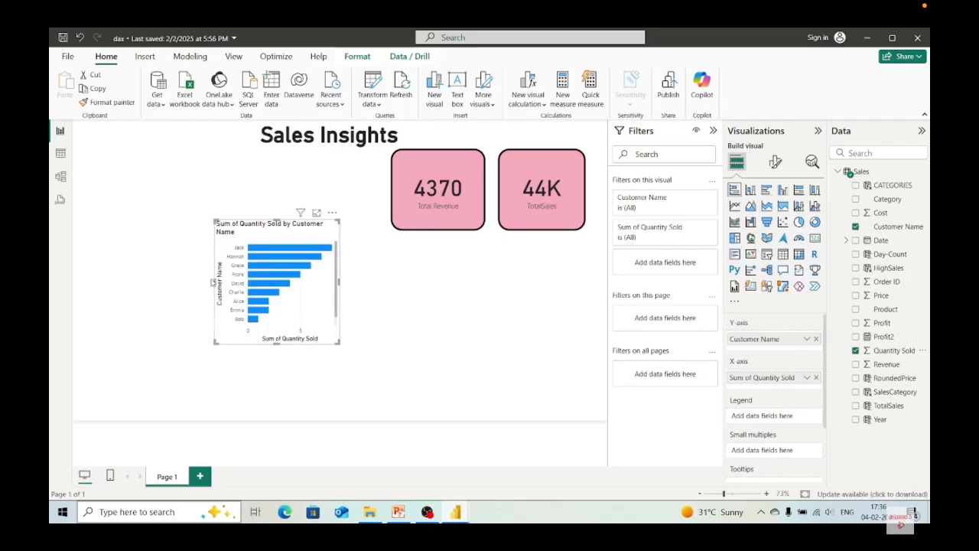
left_click_drag(215, 282, 141, 282)
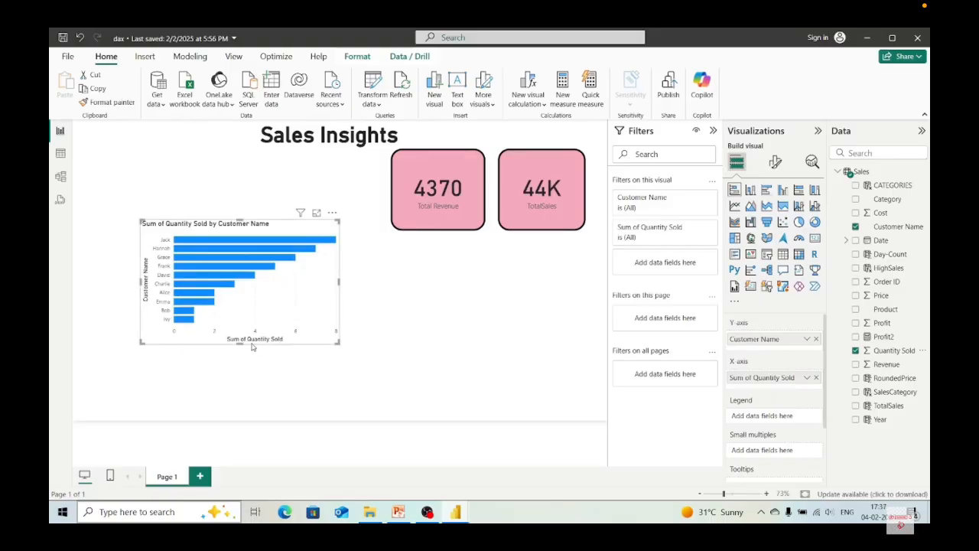
- Rename the bar chart's Y-axis field as Name
double_click(785, 339)
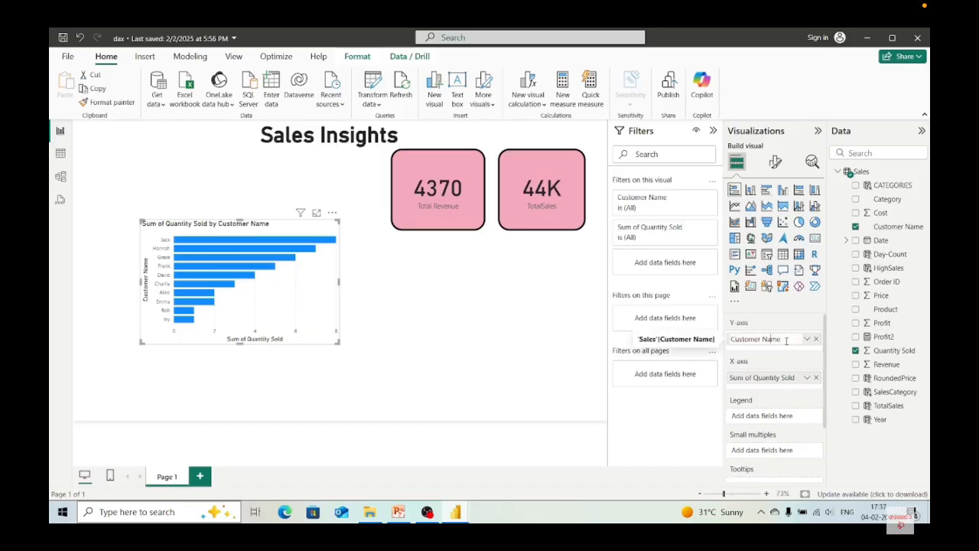
key("BackSpace")
key("BackSpace")
key("BackSpace")
key("BackSpace")
key("BackSpace")
key("BackSpace")
key("BackSpace")
key("BackSpace")
key("BackSpace")
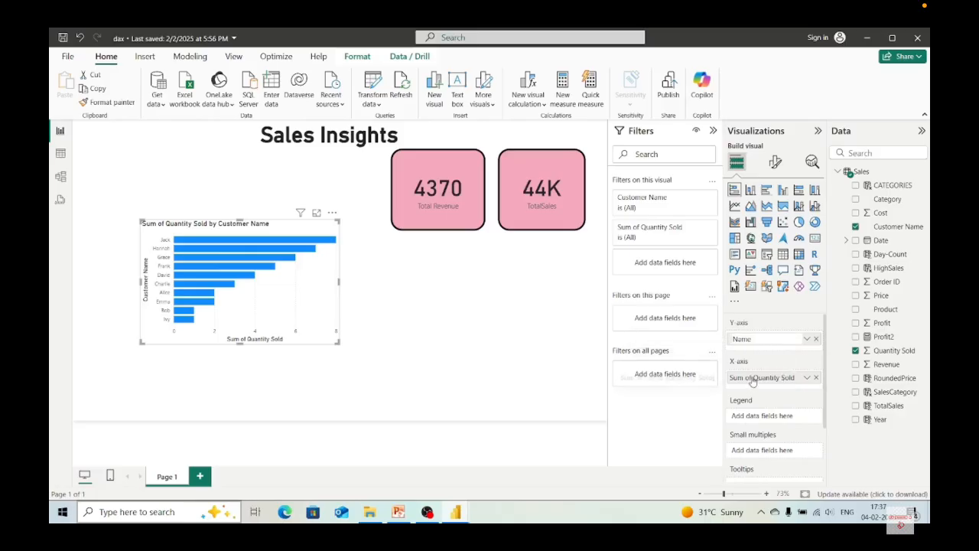
key("Return")
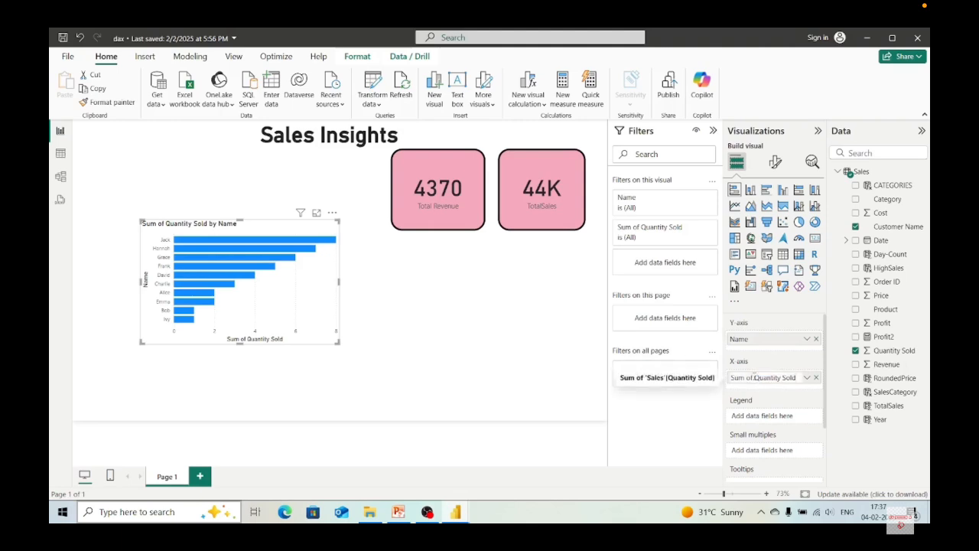
- Rename the bar chart's X-axis field as Quantity Sold
left_click(753, 377)
key("BackSpace")
key("BackSpace")
key("BackSpace")
key("BackSpace")
key("BackSpace")
key("BackSpace")
key("BackSpace")
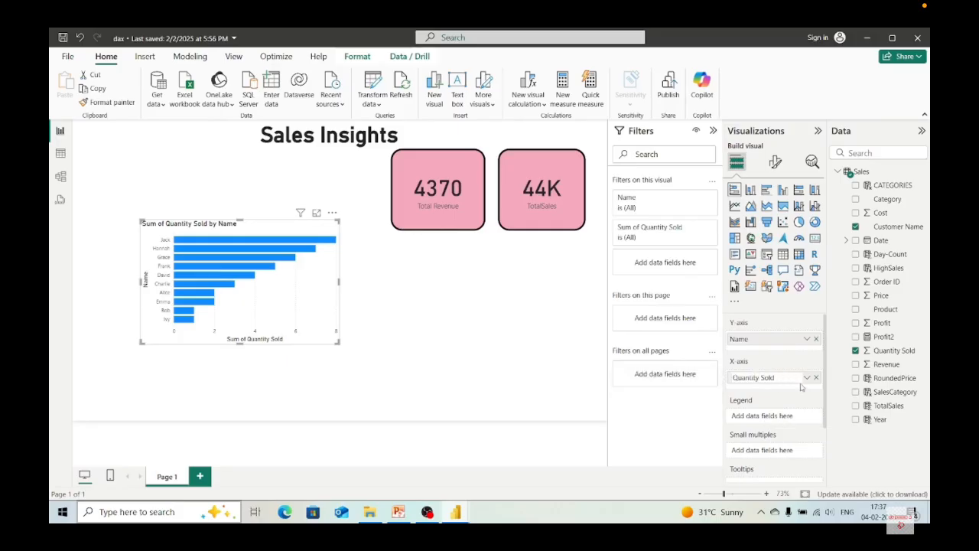
- Add Revenue as the bar chart's legend and inspect the bars' tooltips
left_click_drag(889, 365, 784, 429)
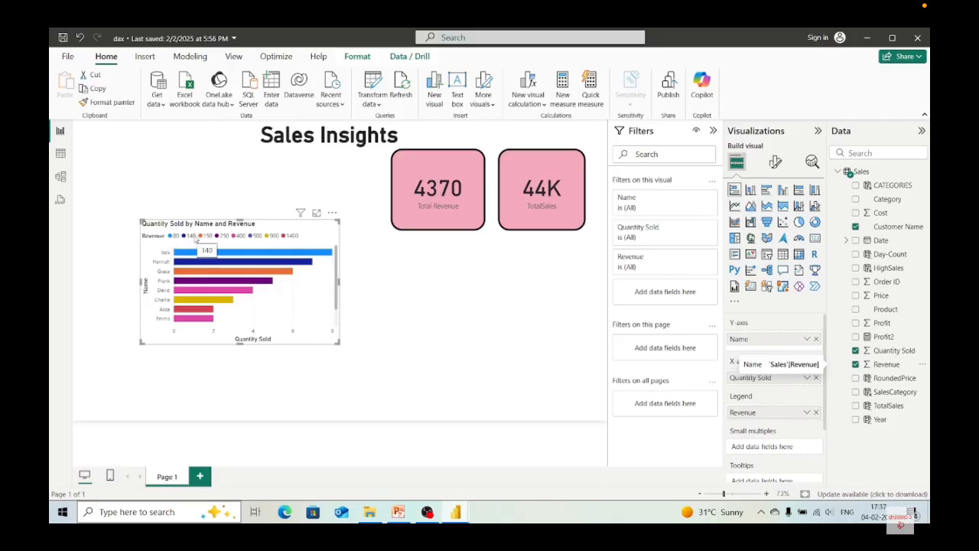
mouse_move(227, 259)
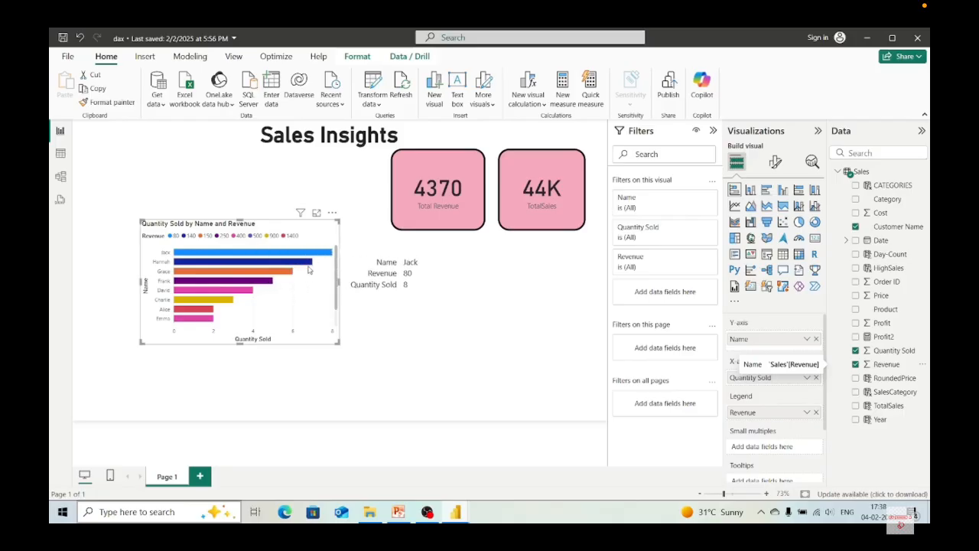
mouse_move(306, 267)
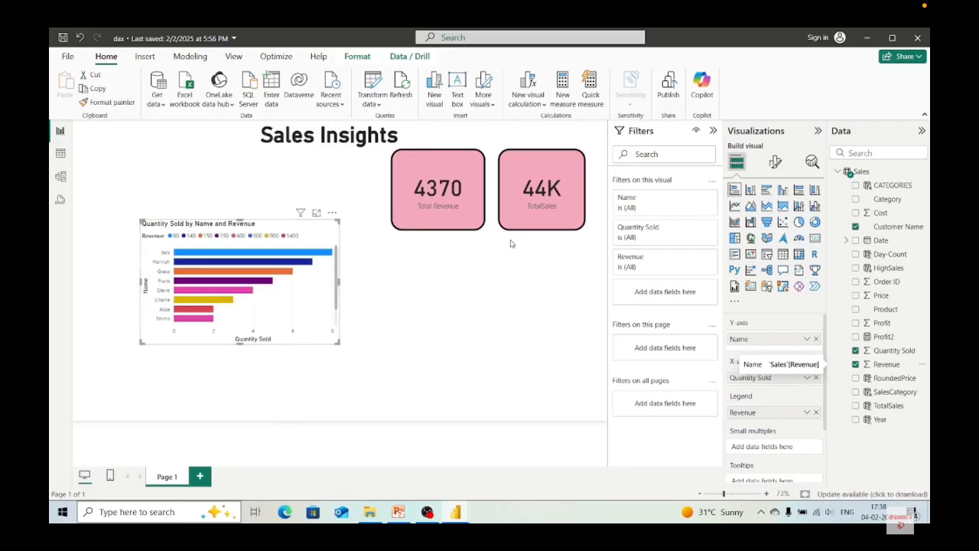
- Format the bar chart's Y-axis values in bold Segoe UI Bold with black as the font color
left_click(775, 162)
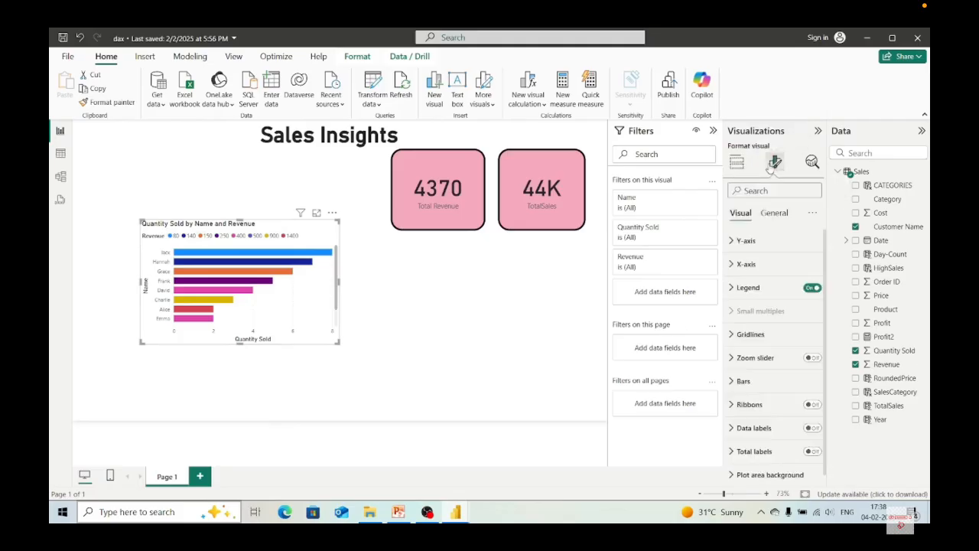
left_click(733, 243)
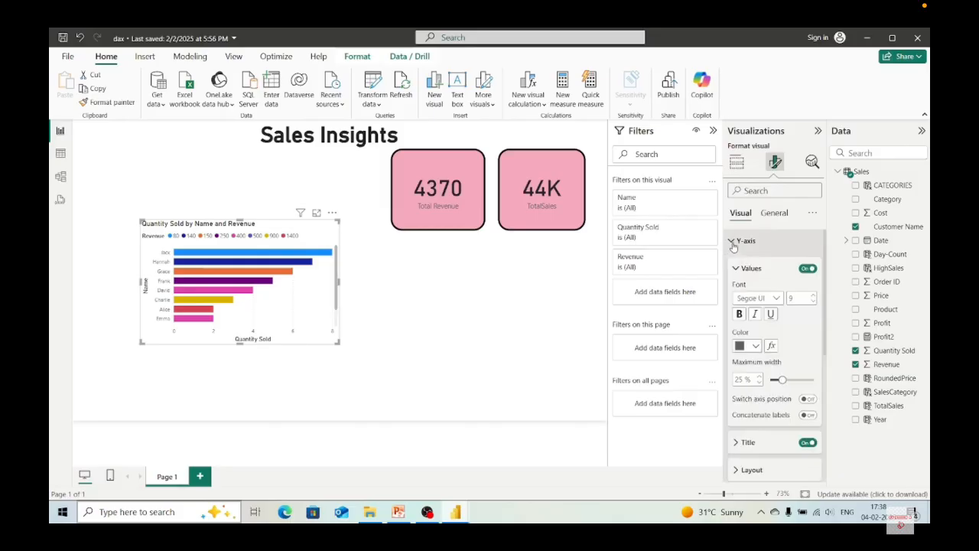
left_click(741, 313)
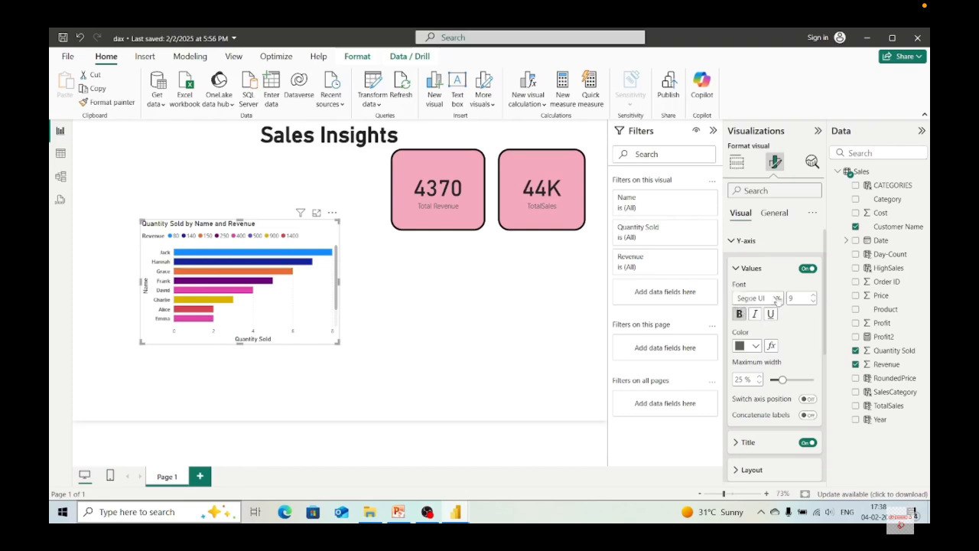
left_click(777, 299)
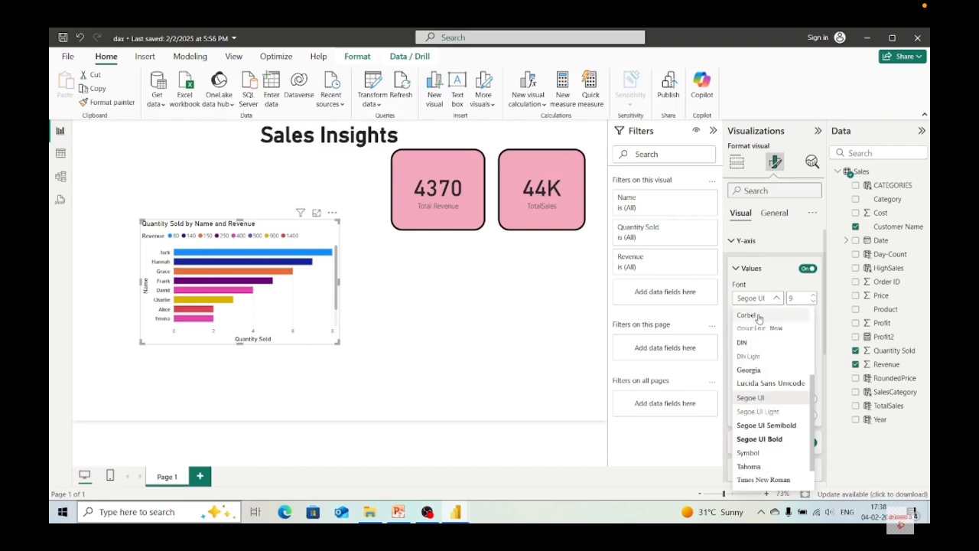
left_click(750, 440)
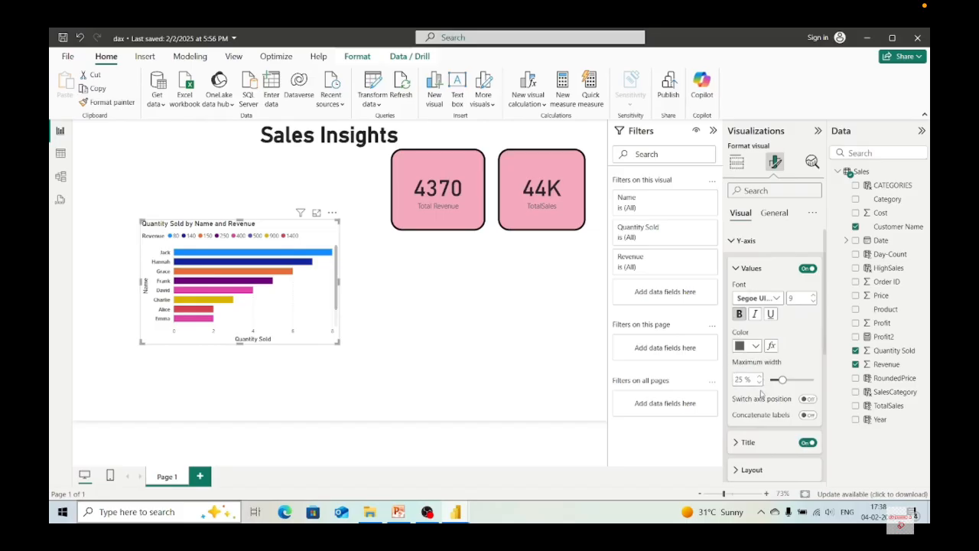
scroll(763, 383, "down", 2)
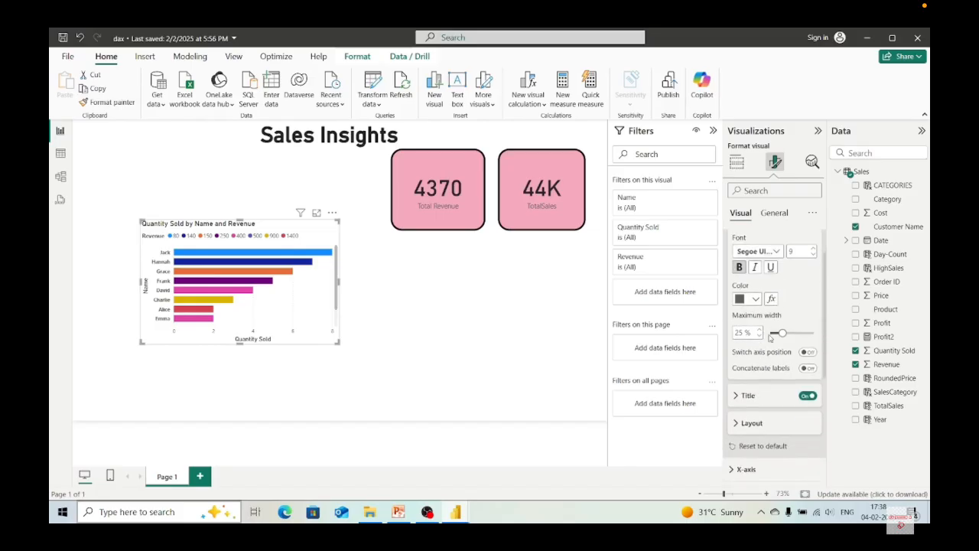
left_click(755, 299)
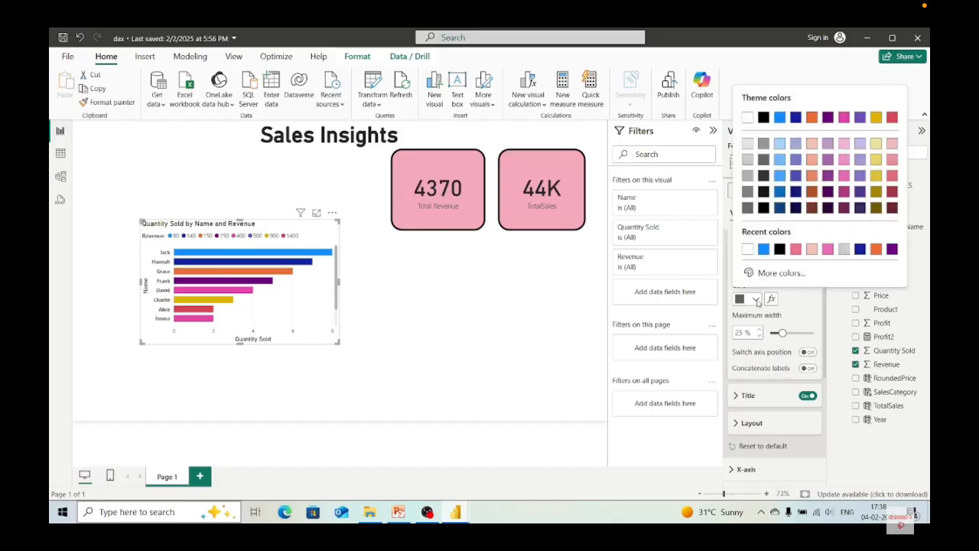
left_click(780, 249)
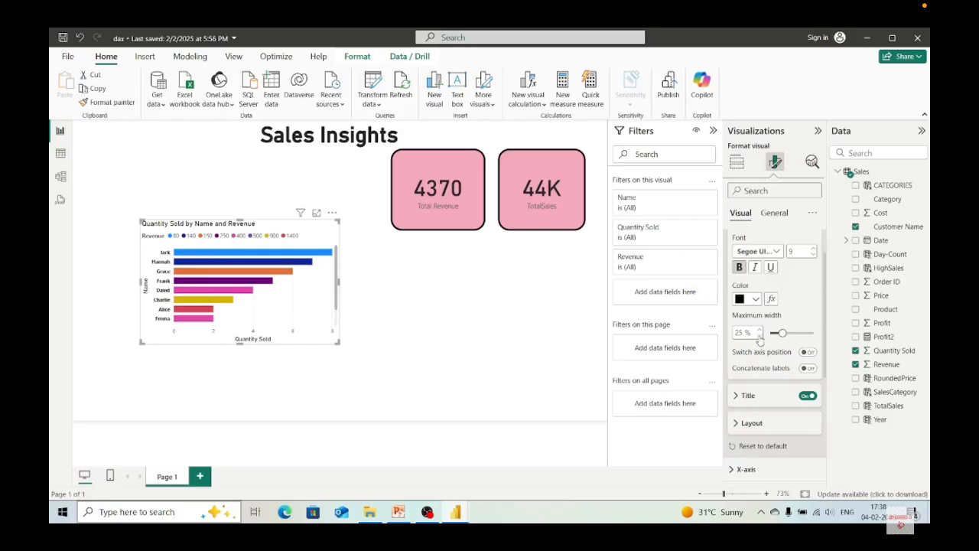
- Examine the Y-axis title and layout formatting options of the bar chart
scroll(754, 371, "down", 3)
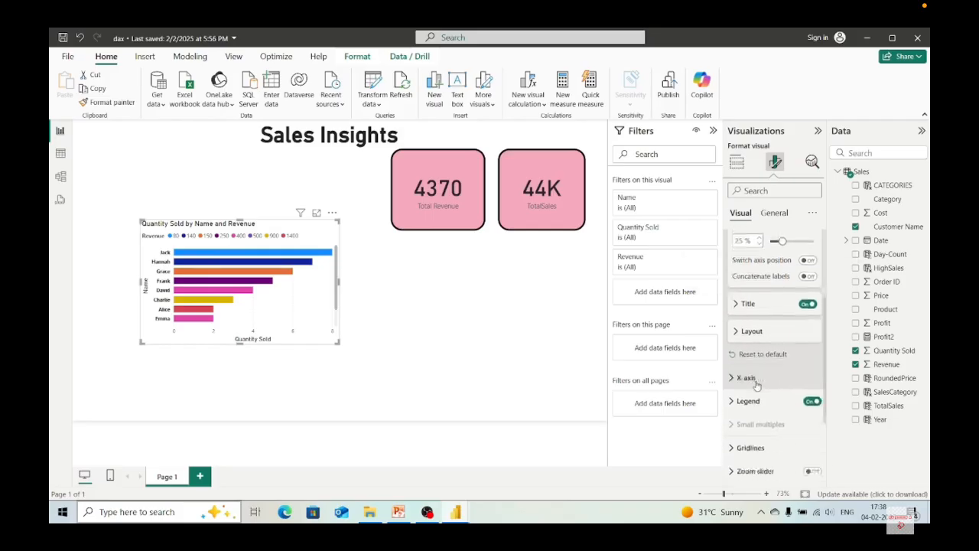
left_click(738, 298)
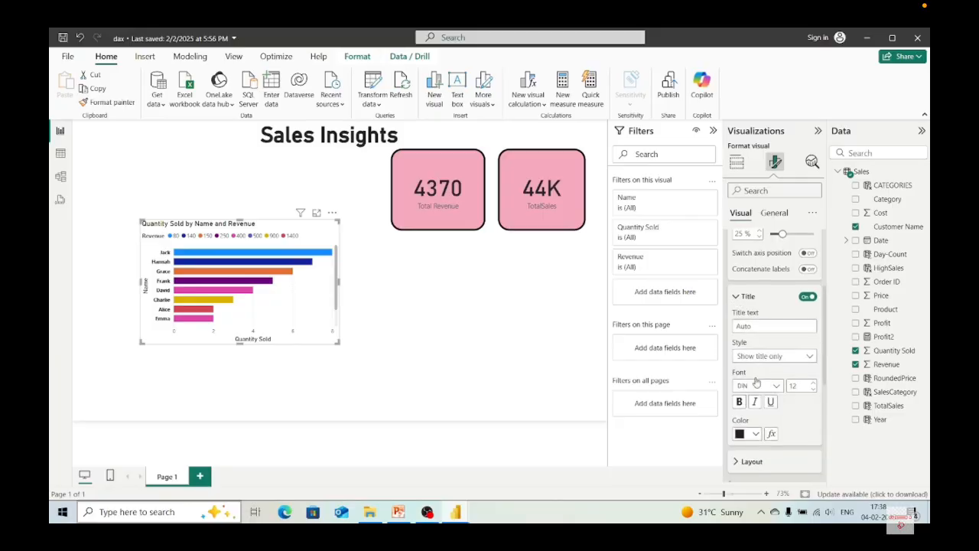
scroll(756, 381, "down", 2)
scroll(756, 380, "down", 2)
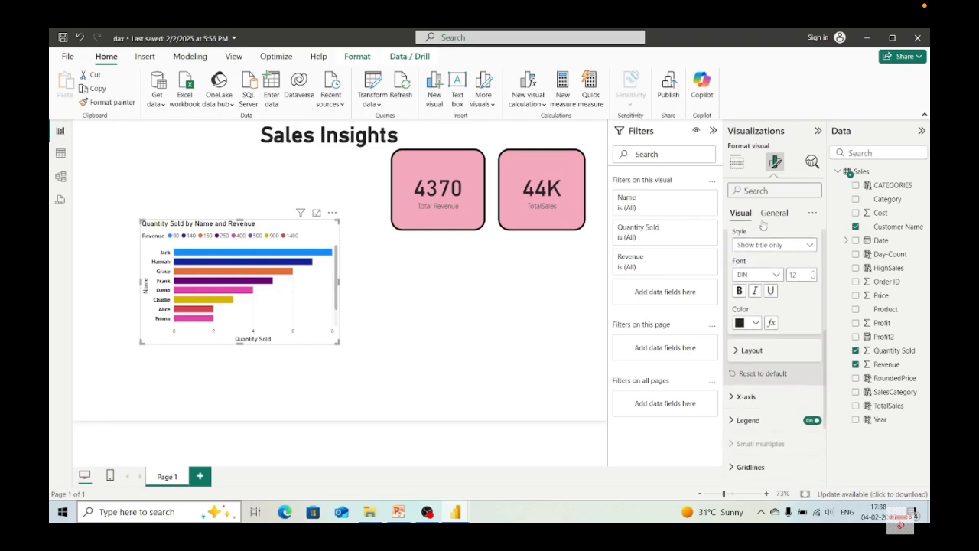
scroll(767, 260, "up", 10)
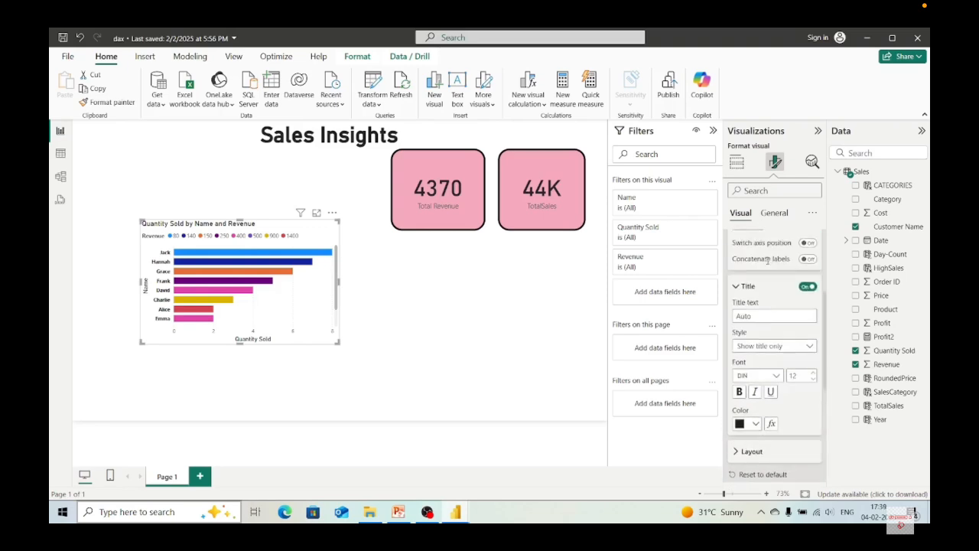
scroll(767, 264, "down", 3)
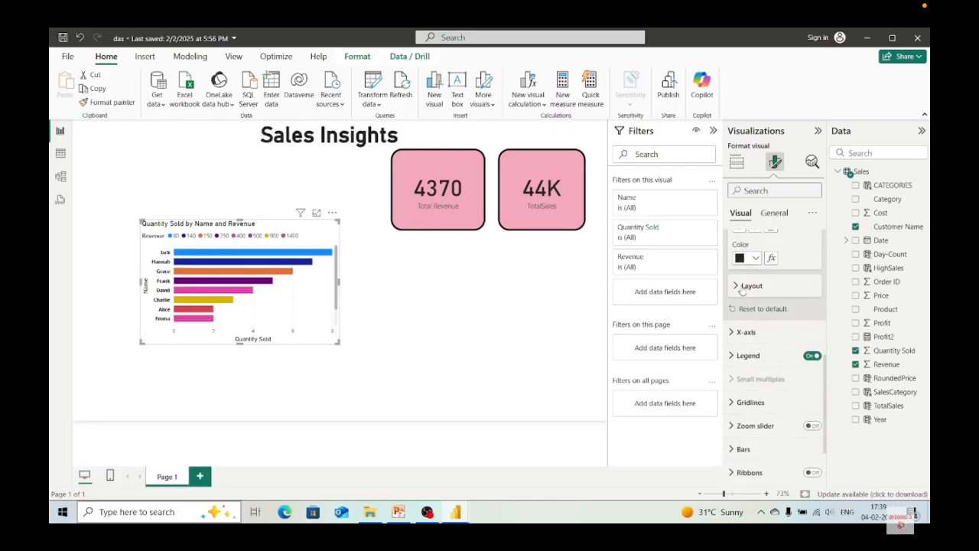
left_click(737, 286)
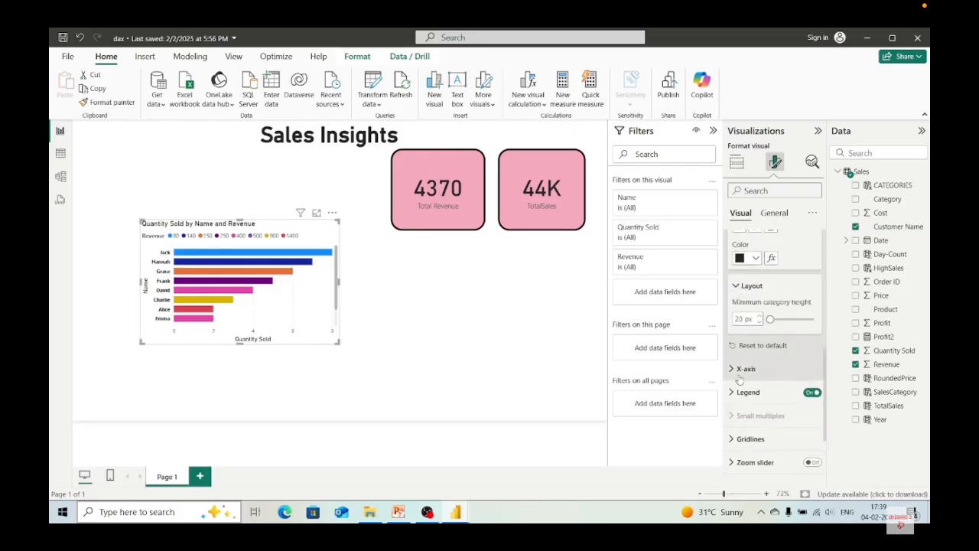
- Color the bar chart's vertical gridlines black and set their transparency to about 77%
scroll(734, 374, "down", 3)
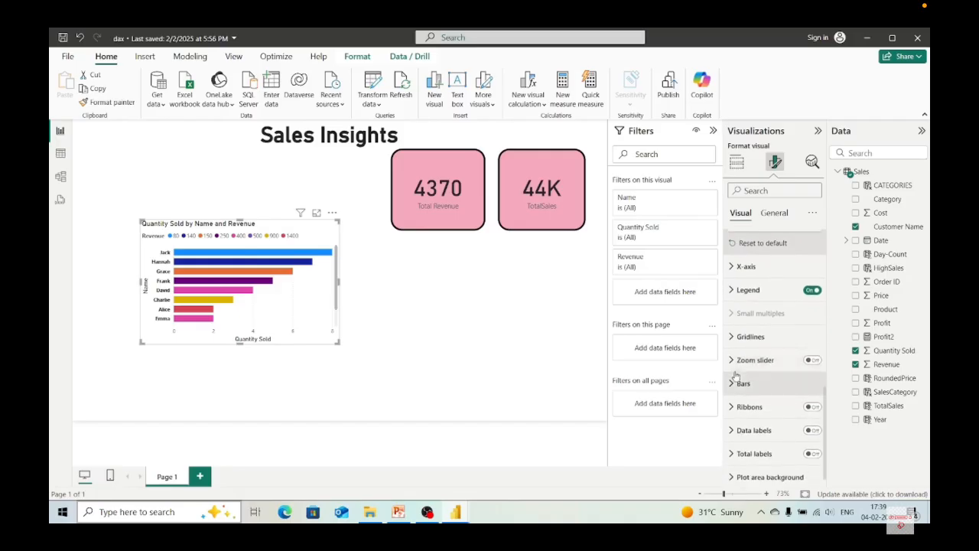
left_click(732, 331)
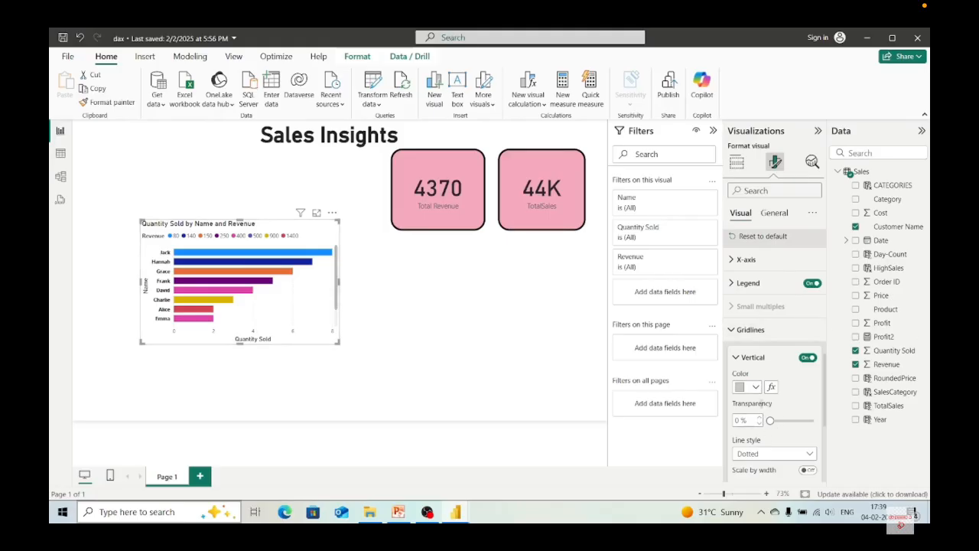
left_click(756, 388)
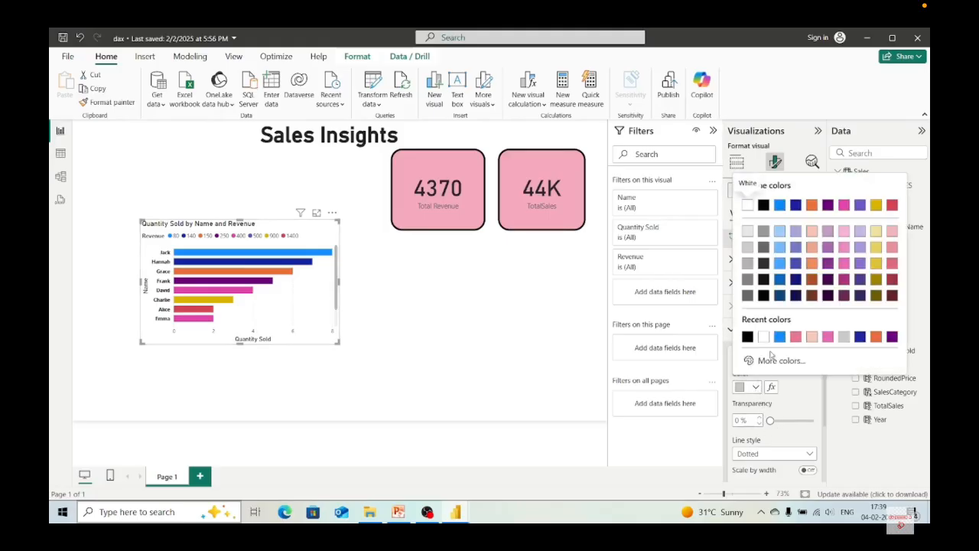
left_click(765, 280)
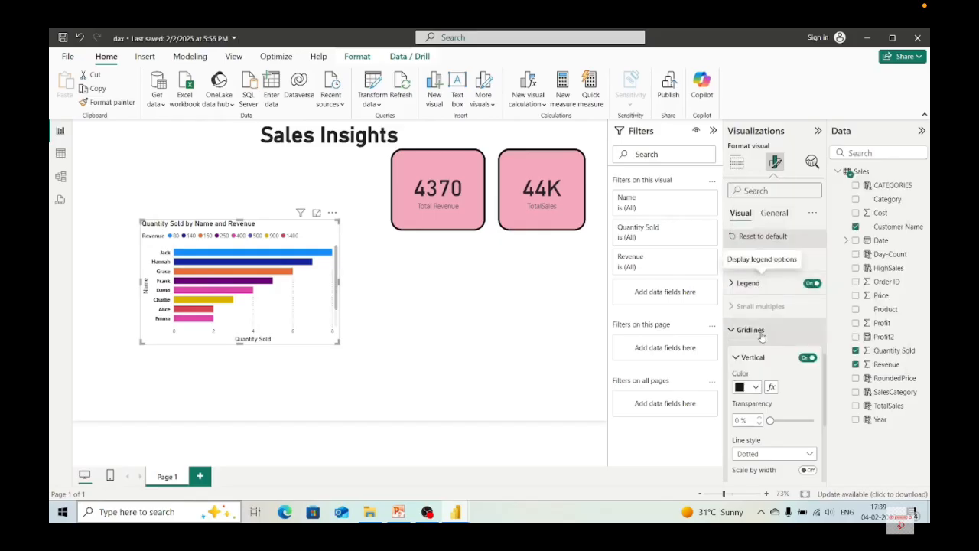
left_click_drag(791, 424, 802, 421)
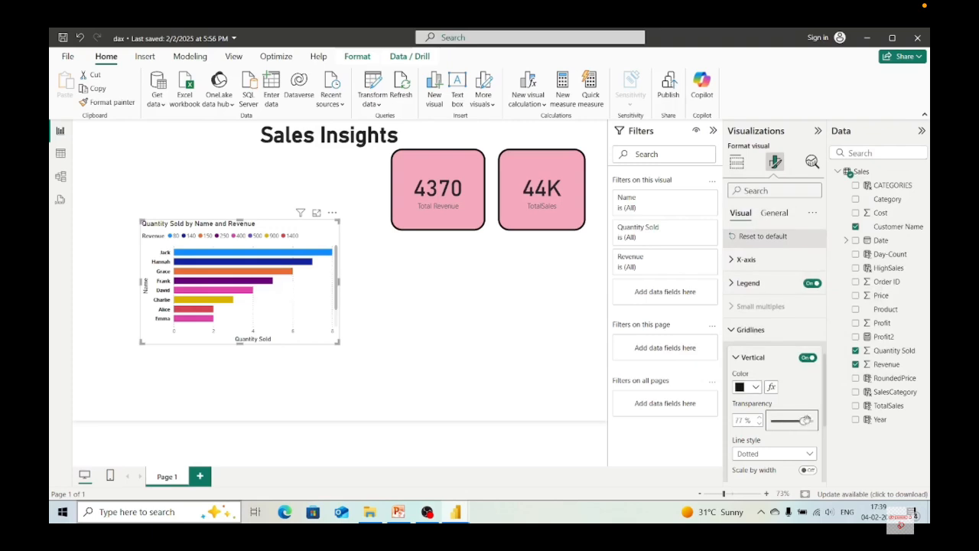
- Set the bar chart's vertical gridlines to 3% transparency and a Dashed line style, trying the Solid and Custom styles first
left_click_drag(804, 421, 807, 420)
left_click(773, 421)
scroll(796, 352, "down", 3)
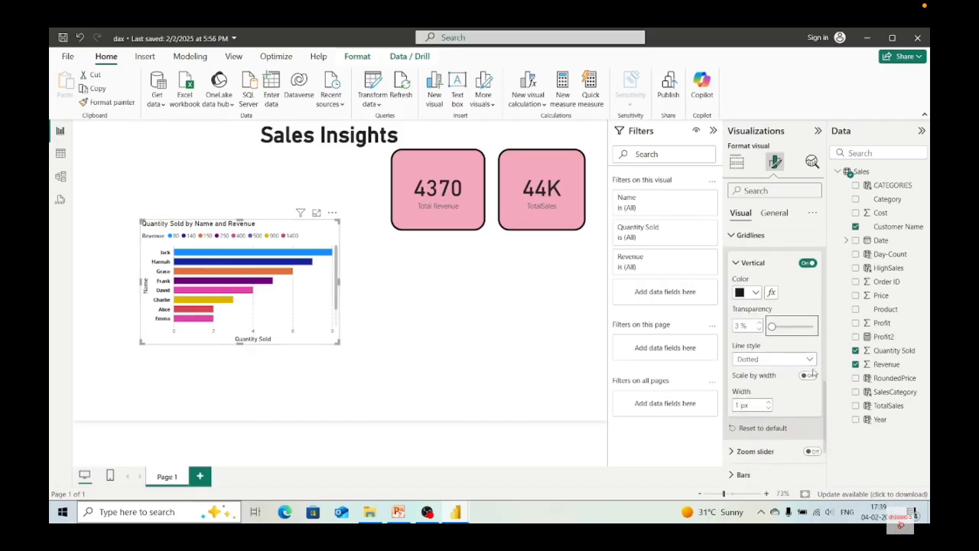
left_click(810, 360)
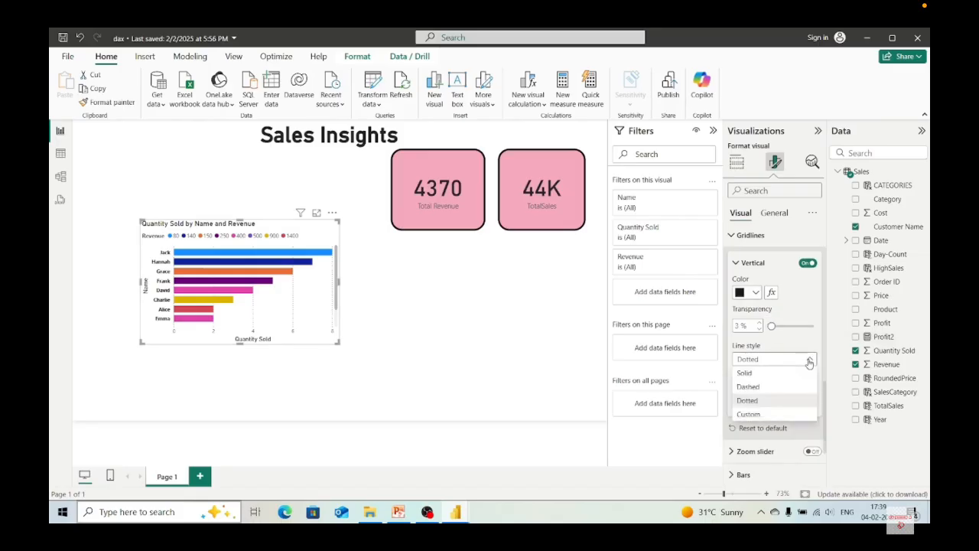
left_click(758, 372)
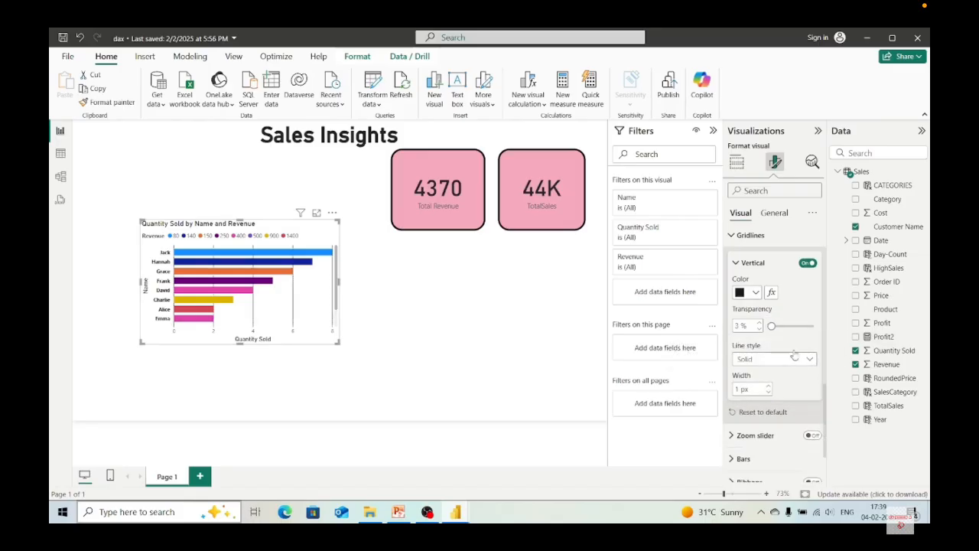
left_click(810, 359)
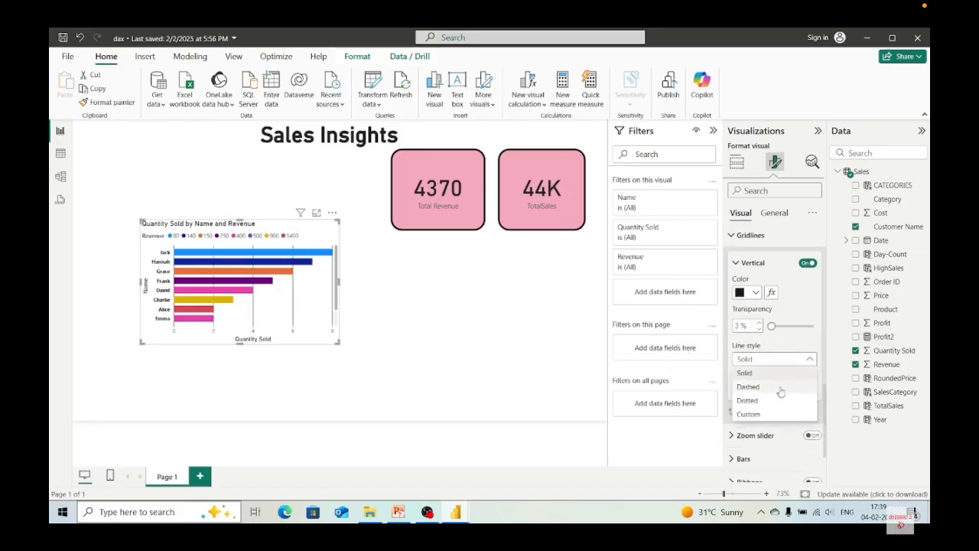
left_click(768, 413)
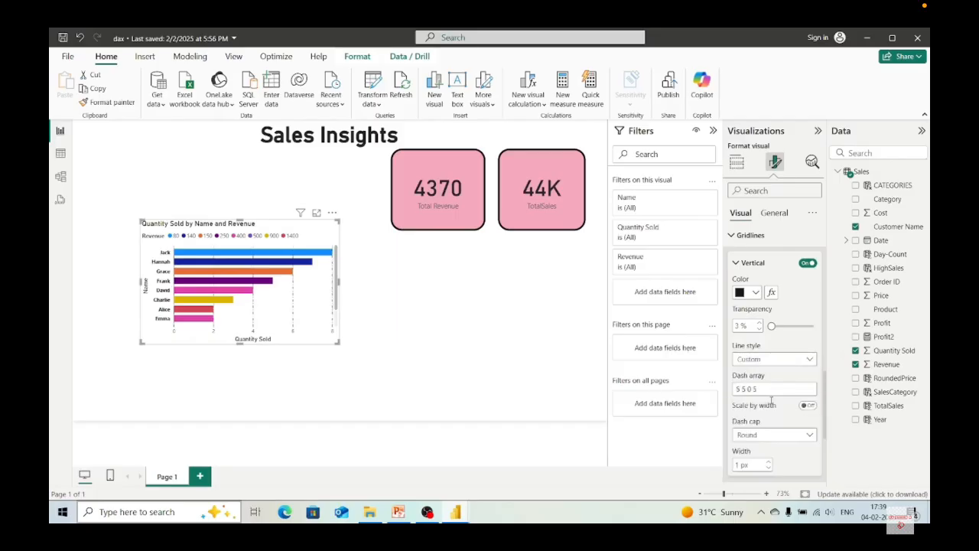
left_click(809, 360)
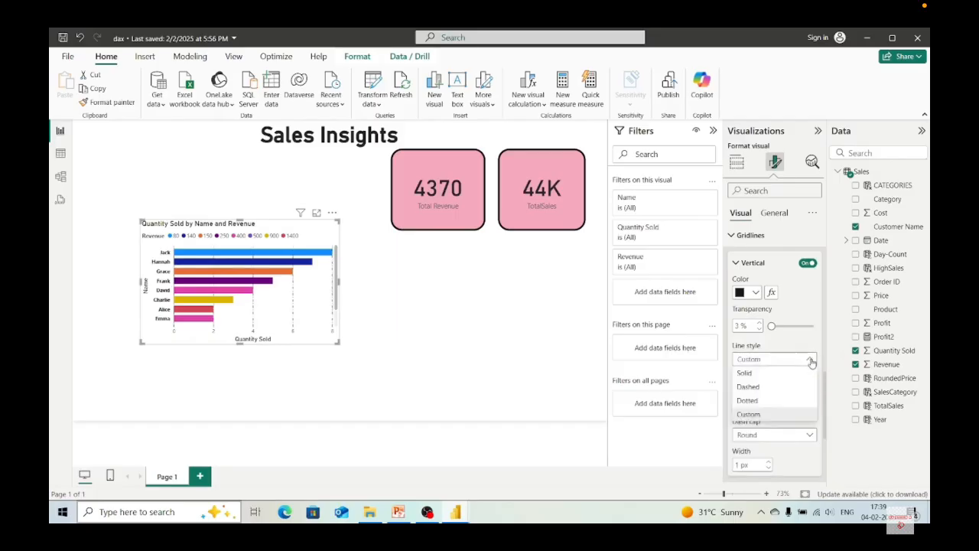
left_click(768, 387)
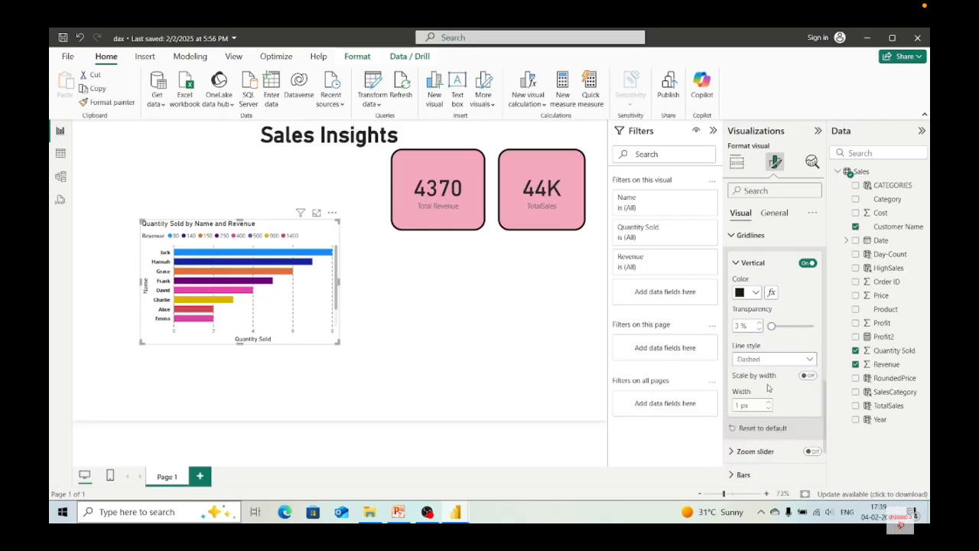
- Review the remaining vertical gridline options and open the bar chart's Bars formatting settings
scroll(769, 417, "down", 3)
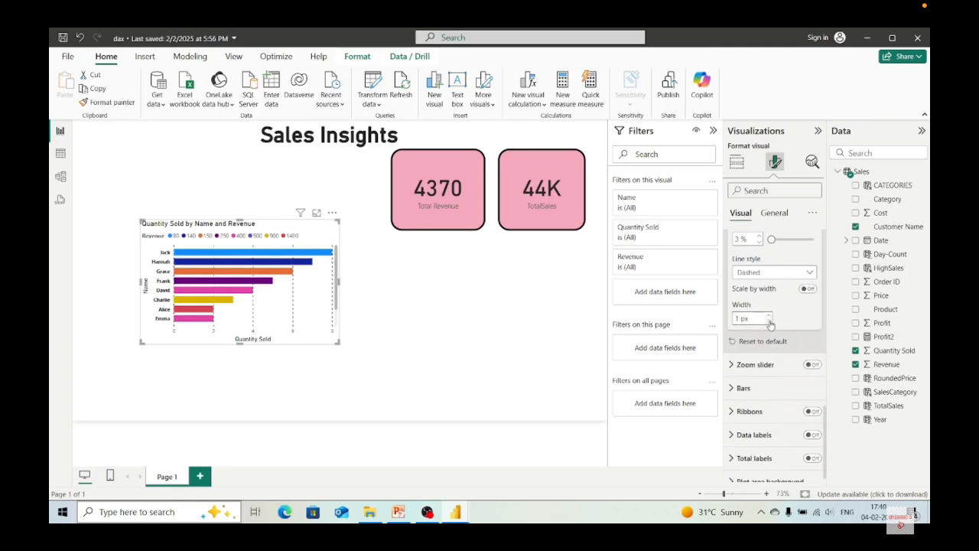
scroll(773, 368, "down", 1)
left_click(735, 378)
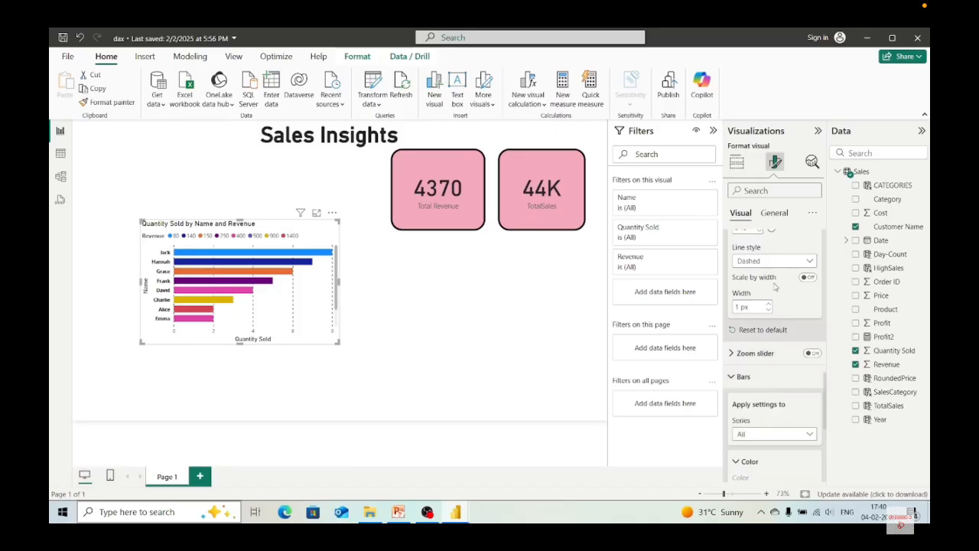
scroll(777, 291, "up", 2)
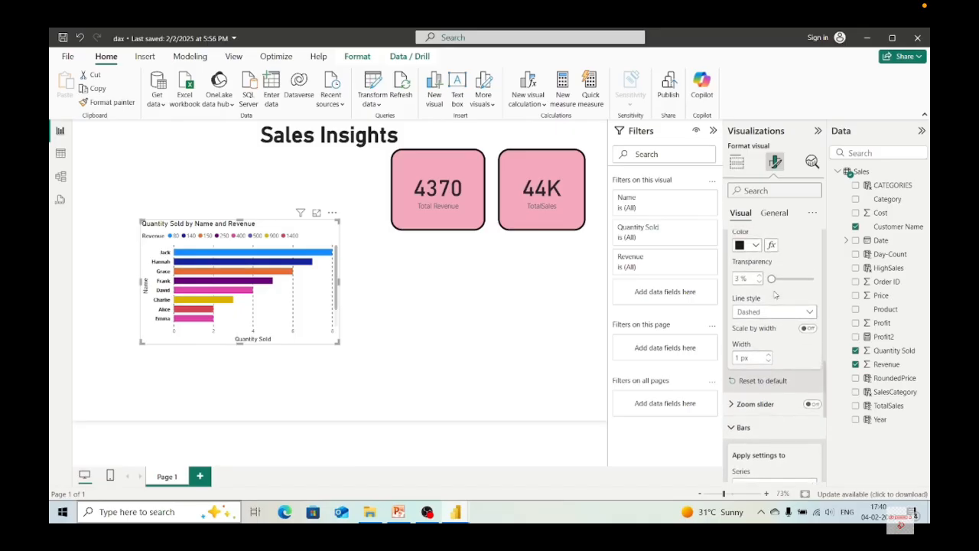
scroll(775, 294, "up", 2)
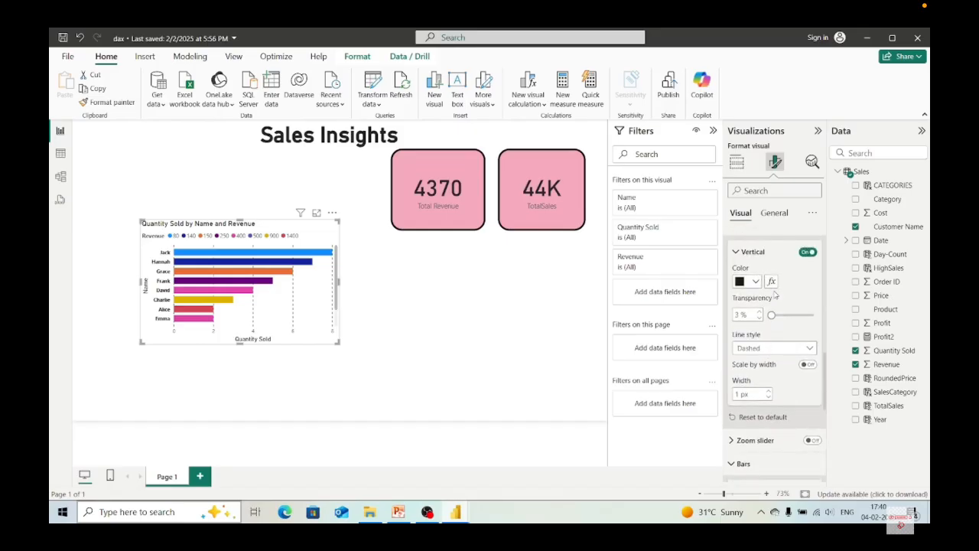
scroll(733, 333, "down", 3)
left_click(733, 334)
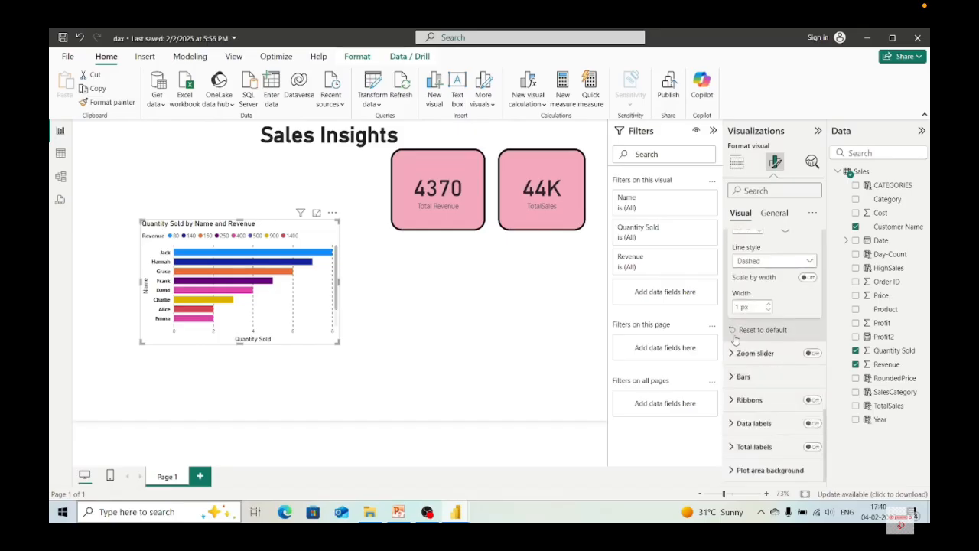
left_click(736, 377)
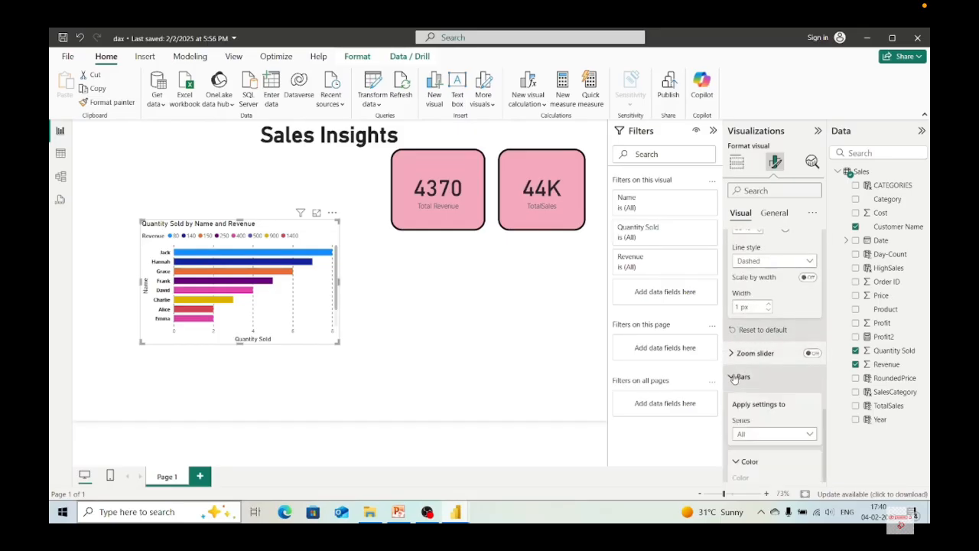
- Examine the series choices and colour settings available for the bar chart's bars
scroll(758, 375, "down", 4)
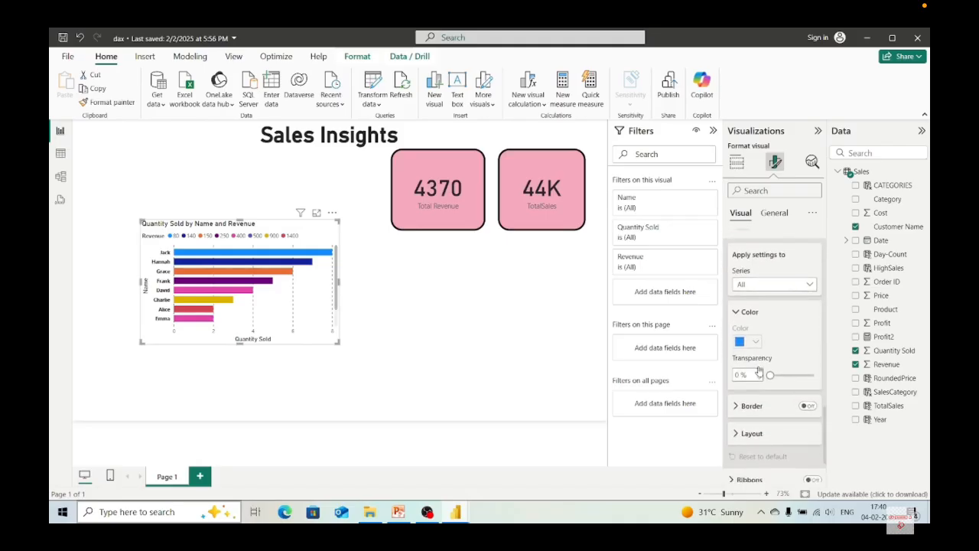
left_click(810, 286)
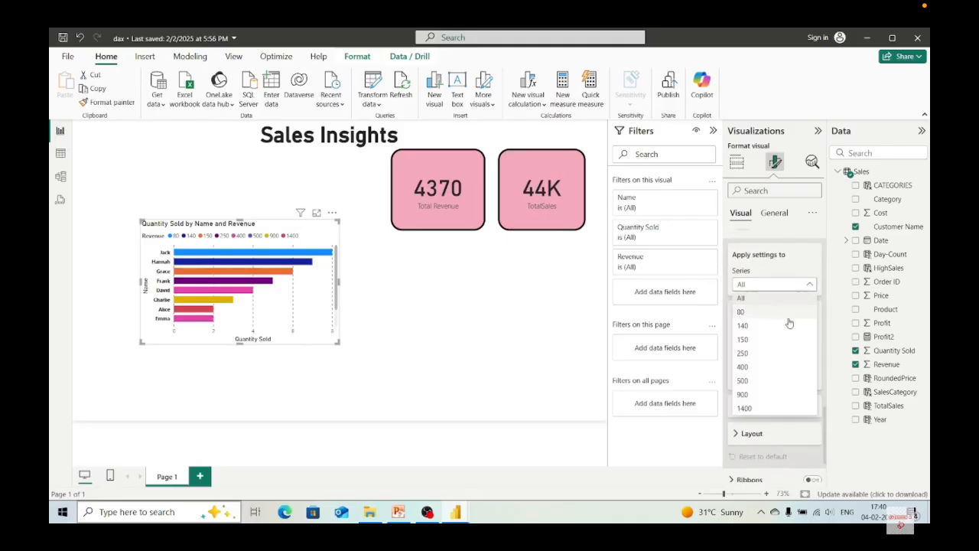
left_click(810, 286)
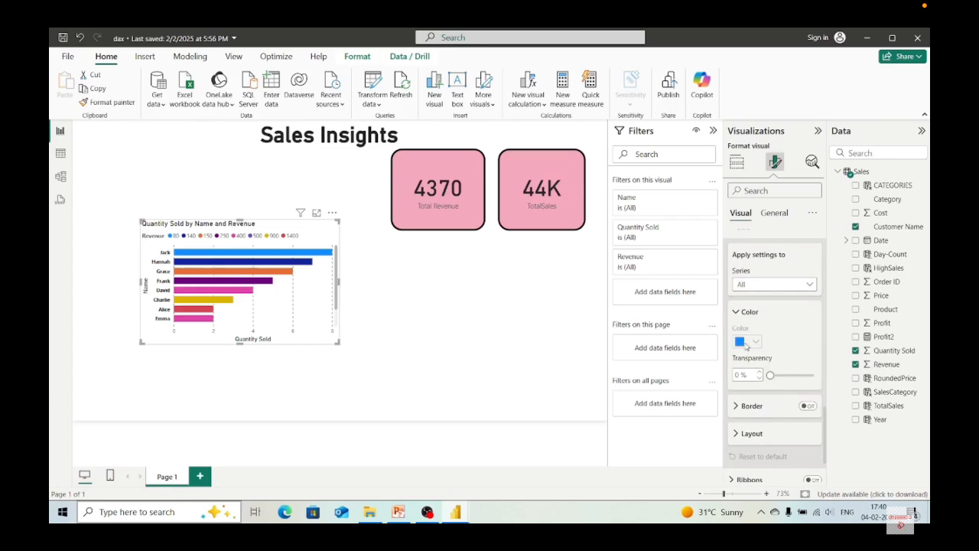
left_click(746, 311)
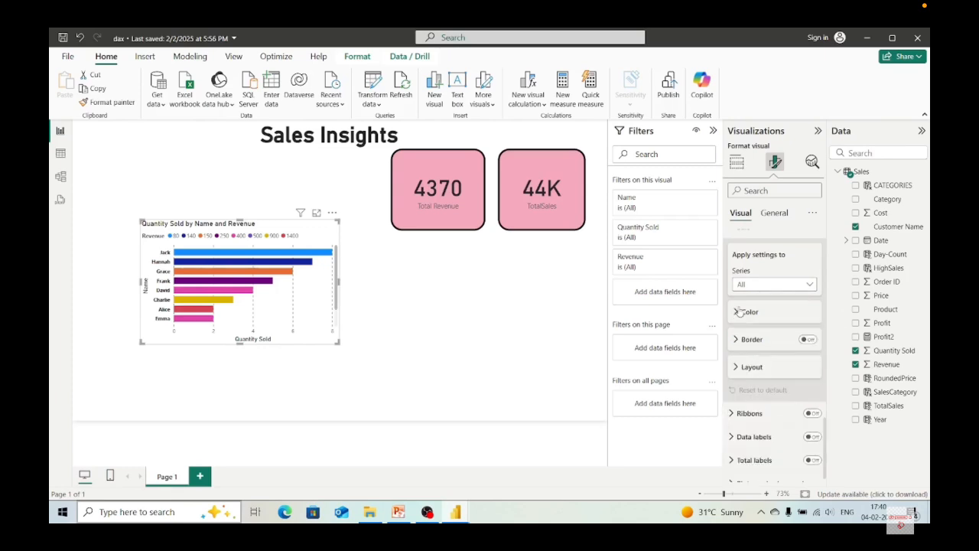
left_click(739, 316)
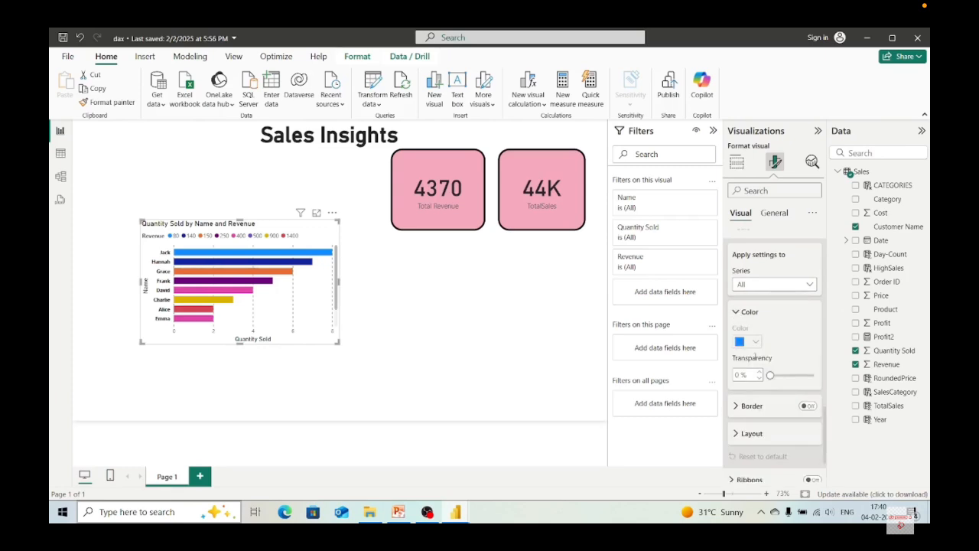
scroll(757, 350, "up", 3)
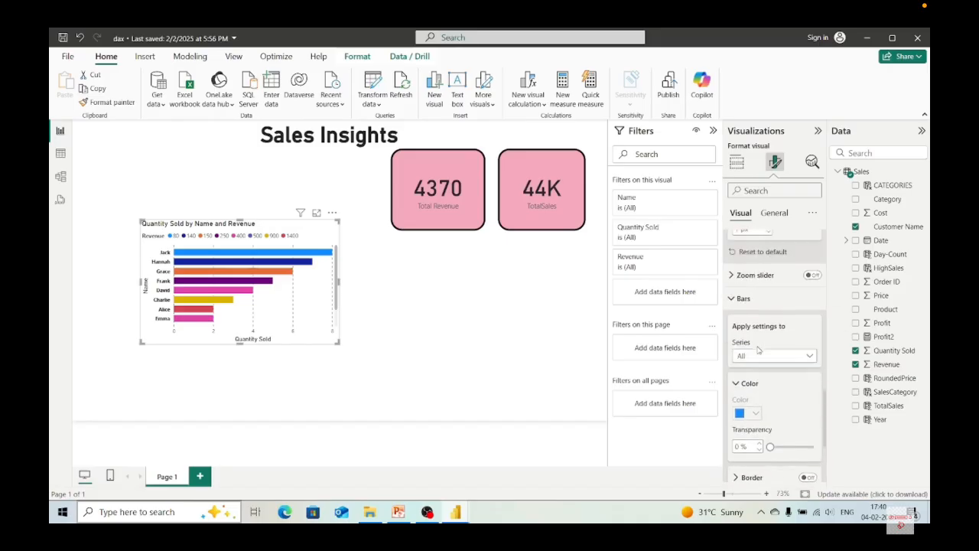
scroll(761, 359, "down", 2)
- Try several transparency levels on all the bars, starting with 22 %, and return the transparency to 0 %
mouse_move(771, 391)
left_mouse_down()
mouse_move(801, 391)
mouse_move(778, 391)
left_mouse_up()
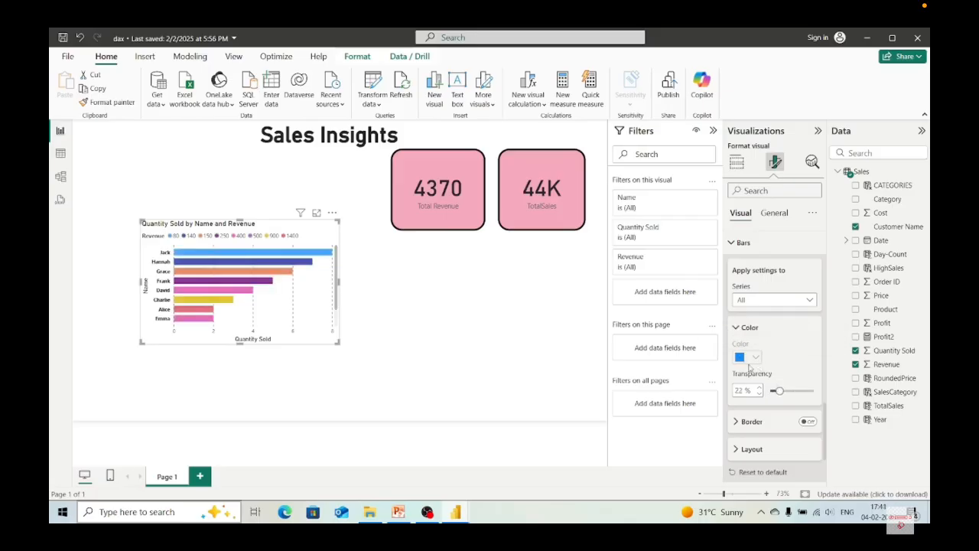
scroll(753, 406, "down", 1)
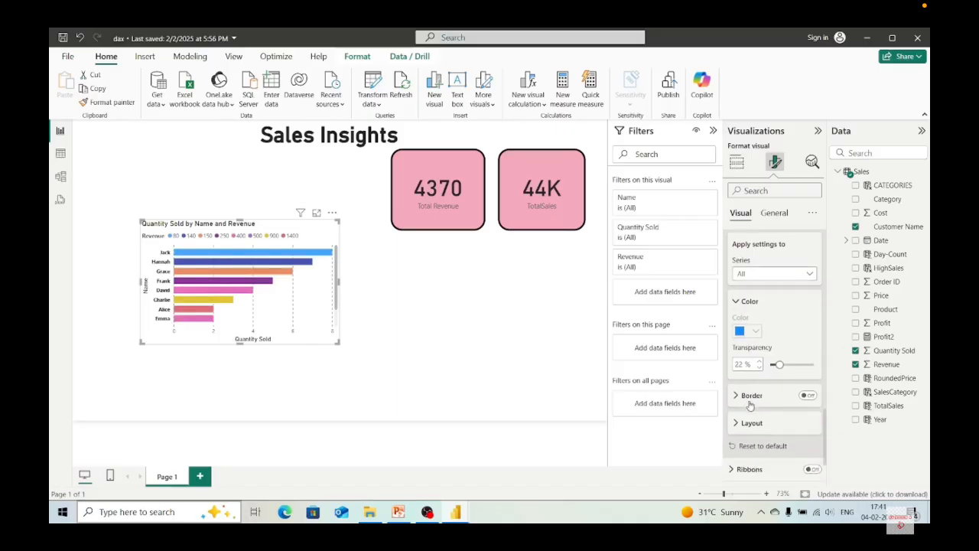
left_click(796, 366)
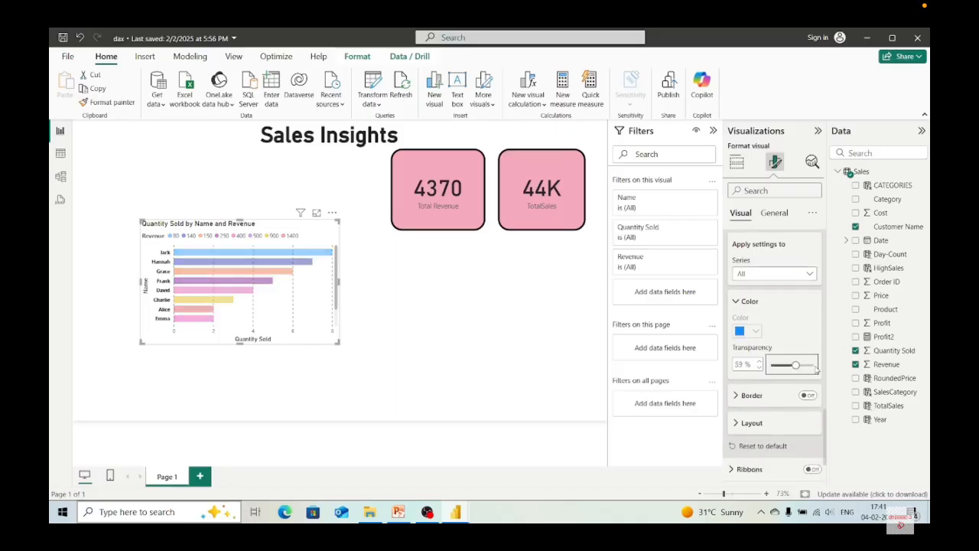
left_click(809, 366)
left_click_drag(809, 366, 777, 365)
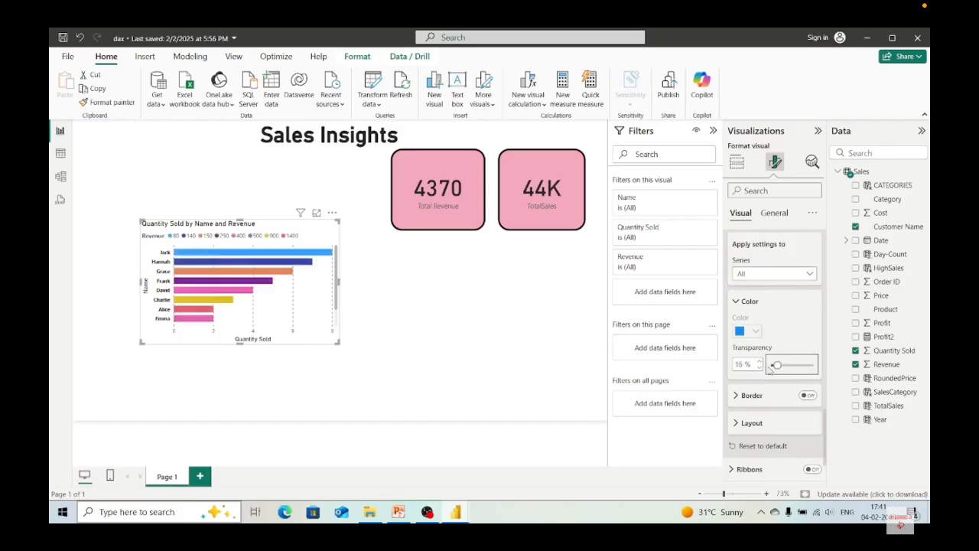
left_click_drag(775, 366, 768, 364)
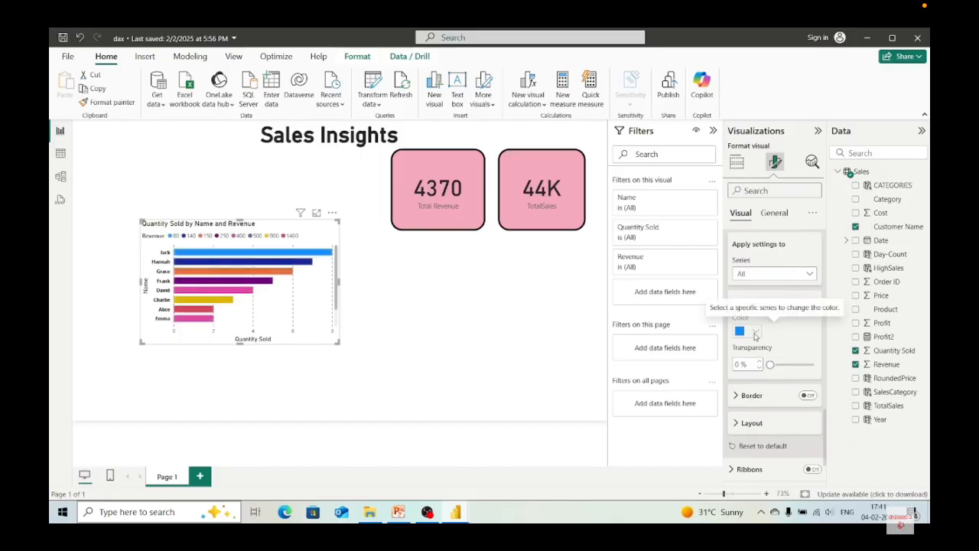
scroll(756, 337, "down", 1)
scroll(756, 337, "up", 1)
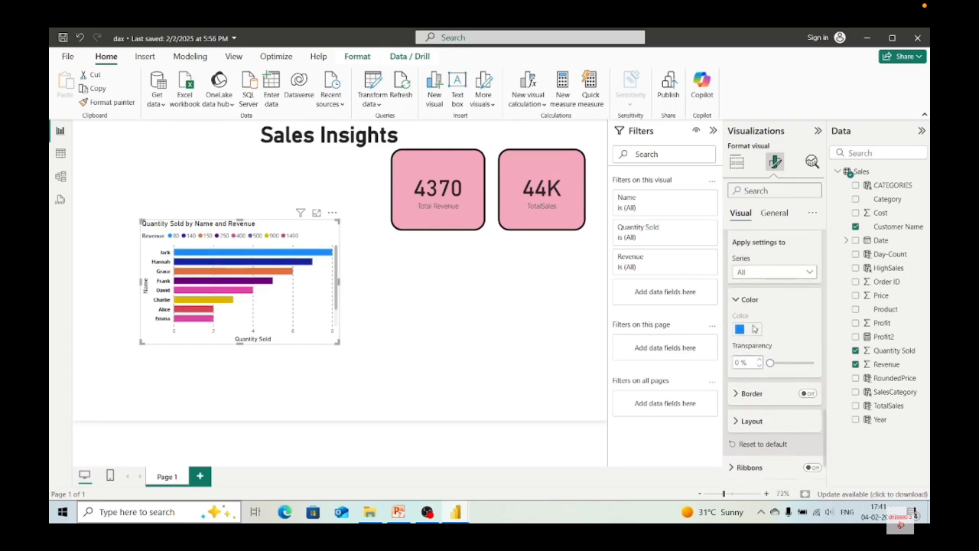
left_click(758, 279)
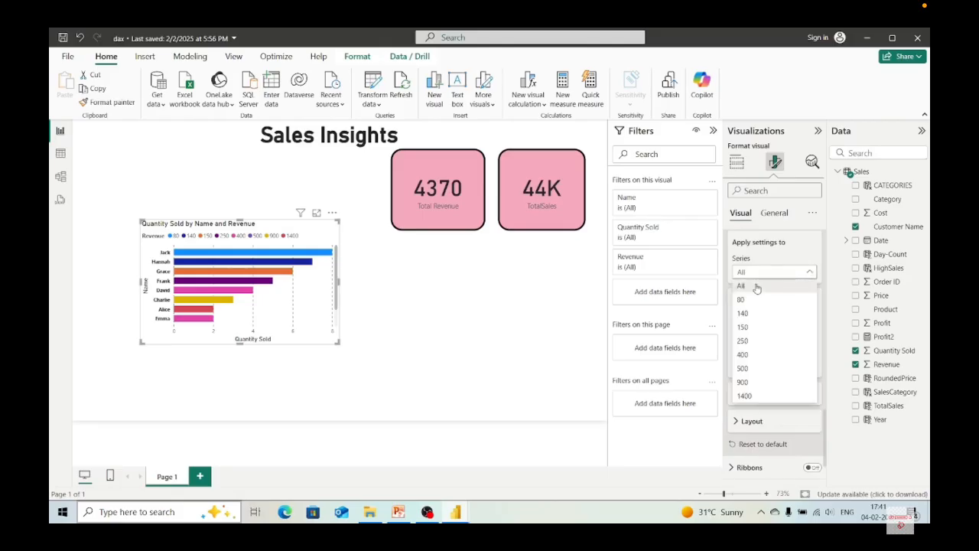
left_click(763, 274)
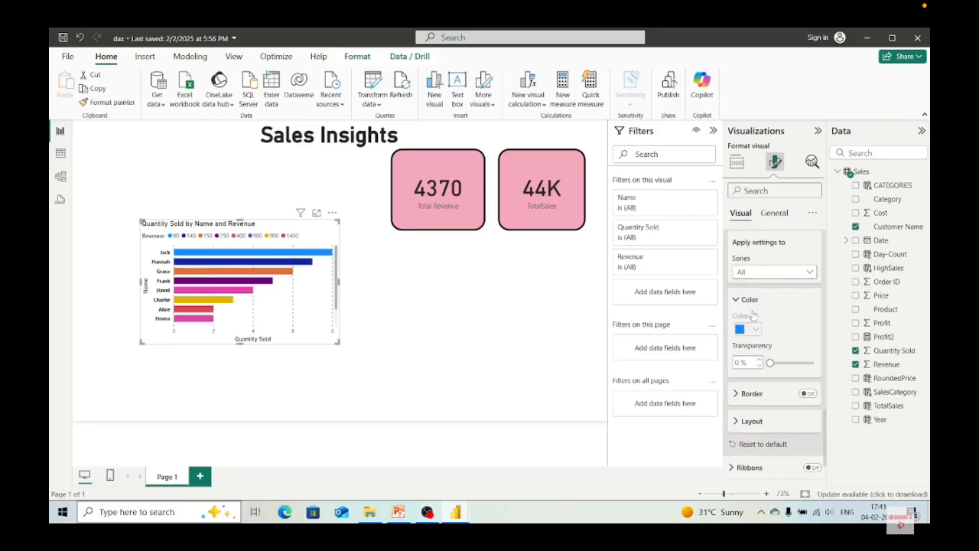
- Turn on the border for all bars in the chart and colour it black
left_click(735, 394)
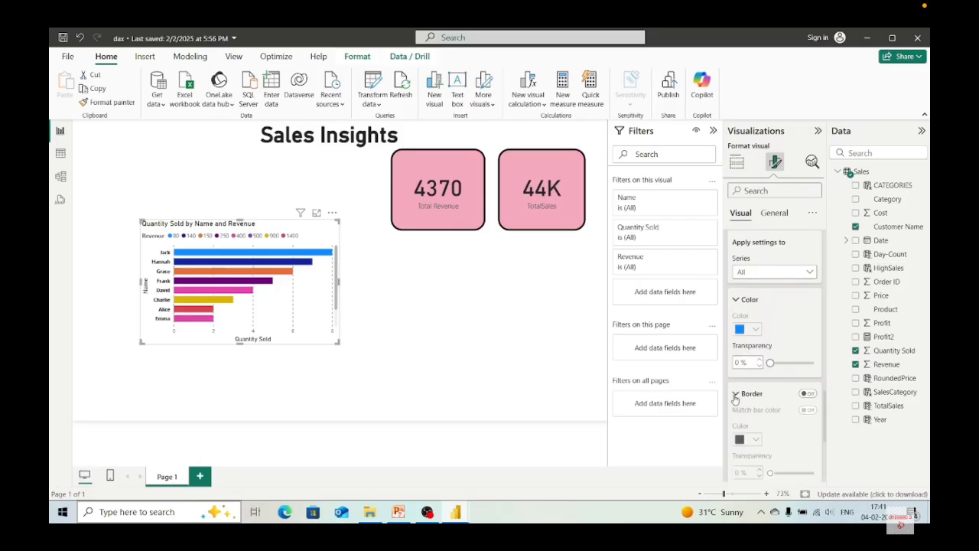
scroll(750, 383, "down", 2)
left_click(808, 321)
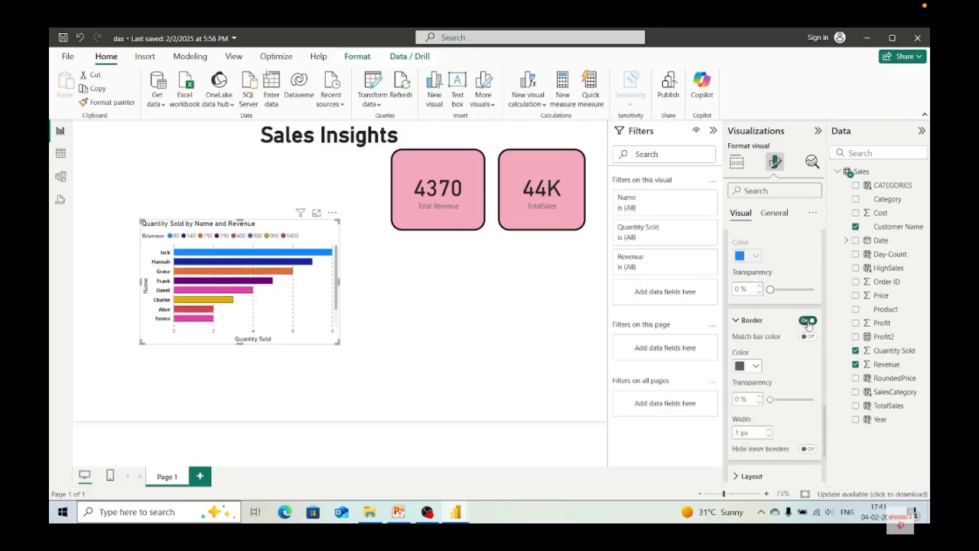
left_click(757, 366)
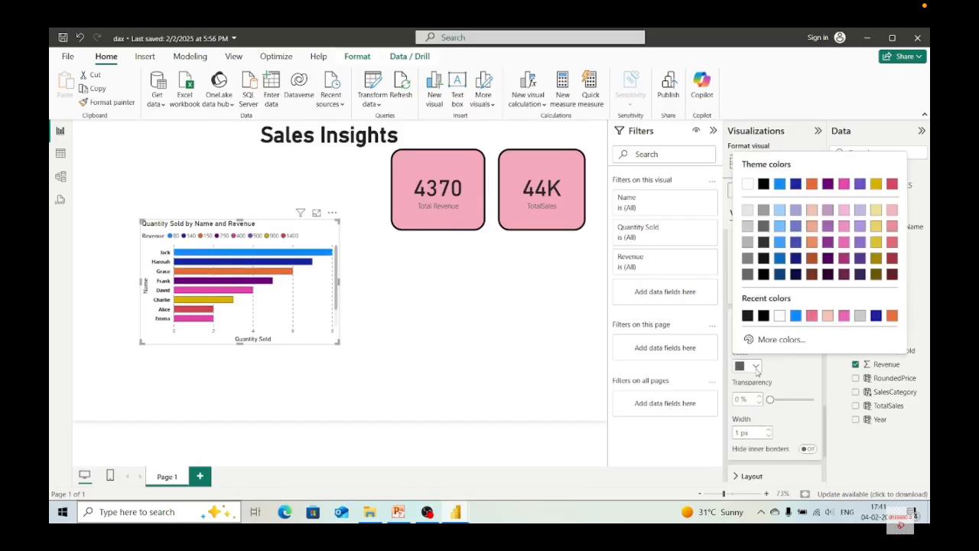
left_click(763, 315)
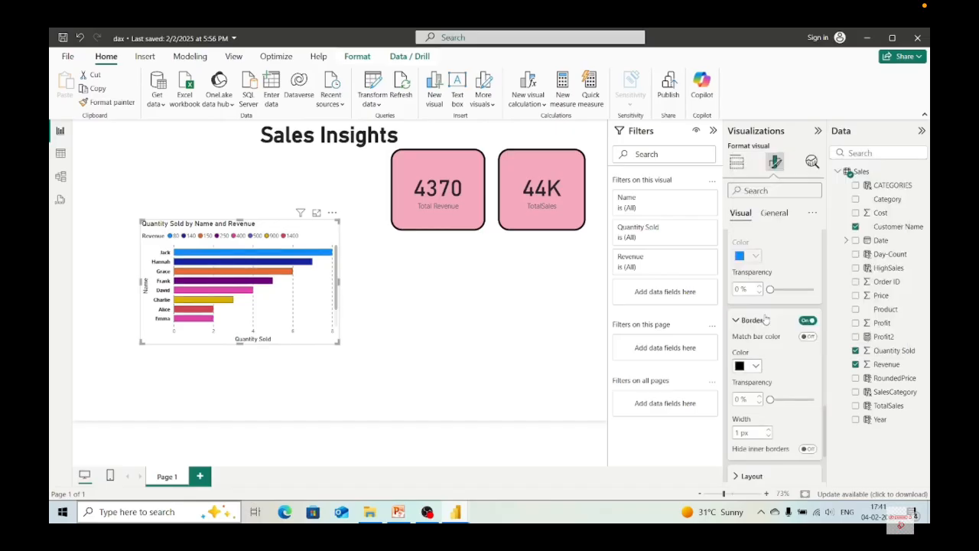
- Try a light orange border colour on the bars and switch it back to the near-black recent colour
left_click(756, 367)
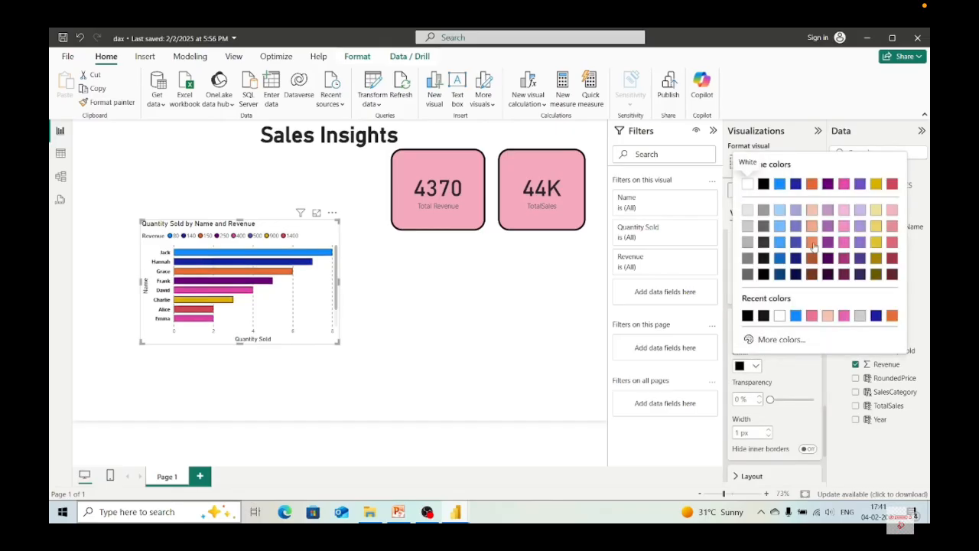
left_click(814, 244)
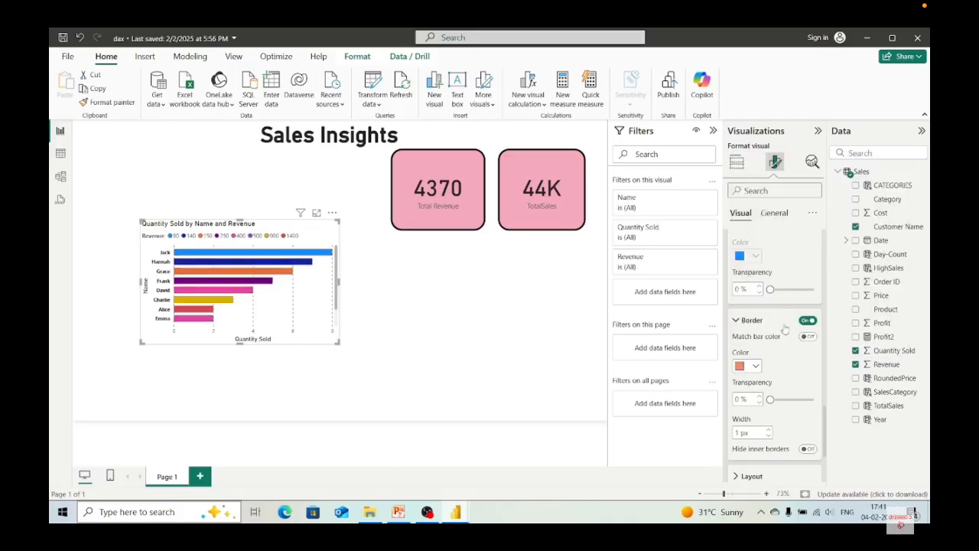
left_click(756, 368)
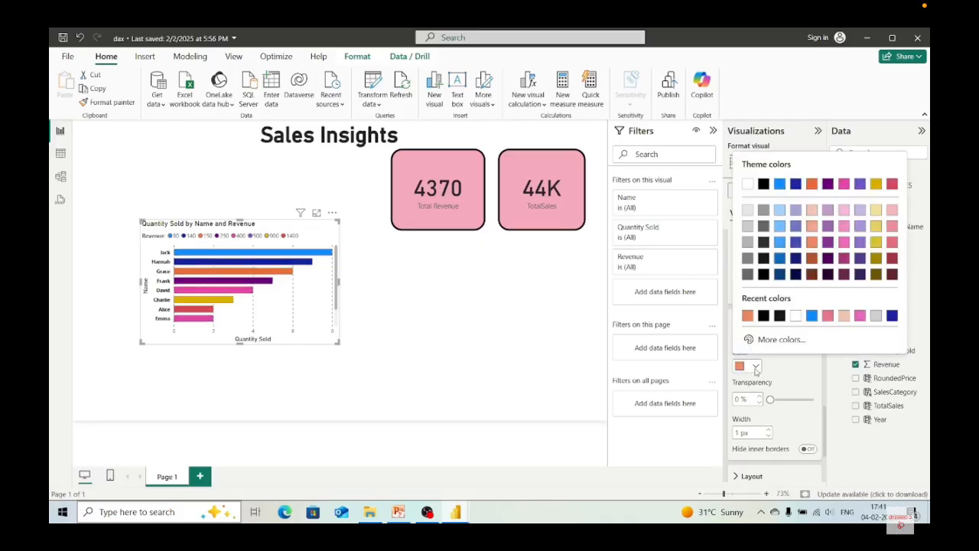
left_click(781, 317)
- Set the bar borders' transparency to 8 % and their width to 2 px
scroll(766, 385, "down", 1)
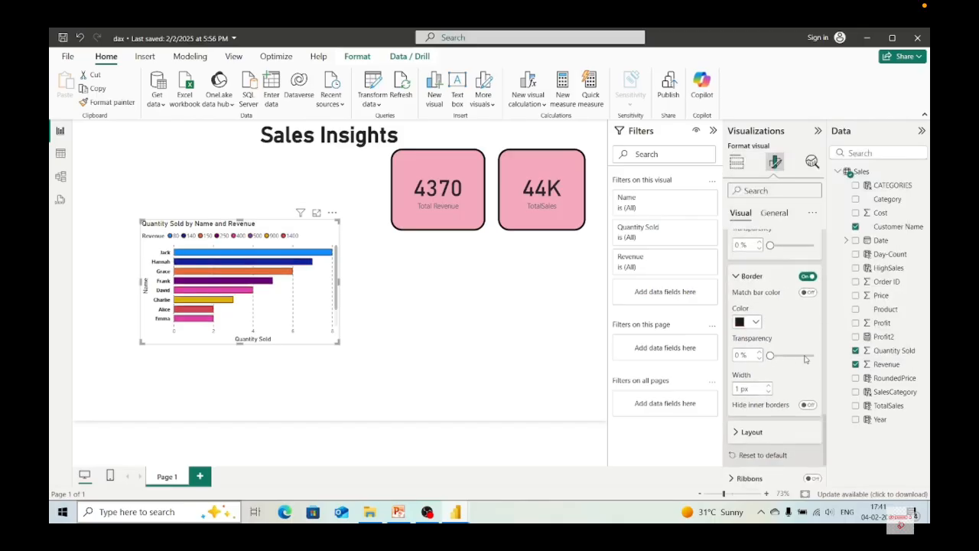
left_click_drag(770, 355, 807, 355)
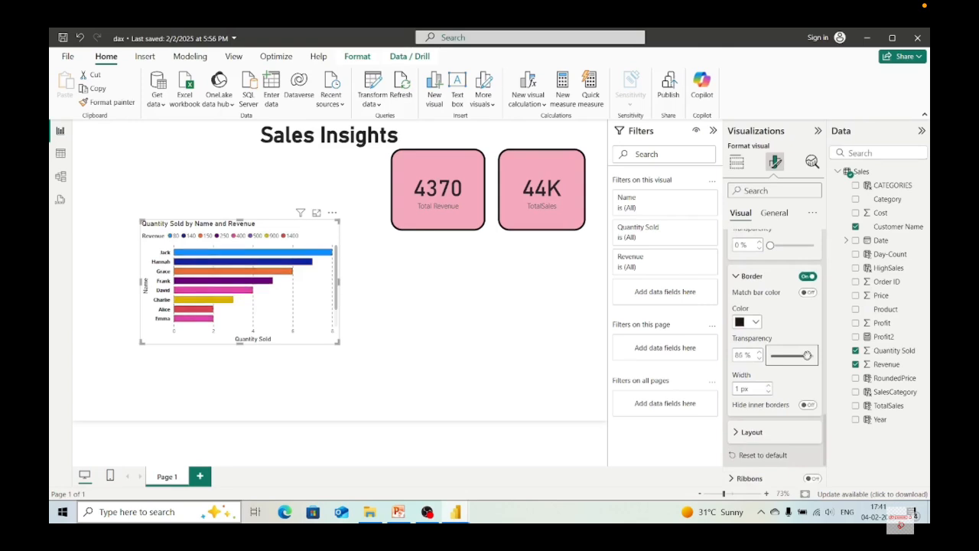
left_click(774, 356)
left_click(768, 387)
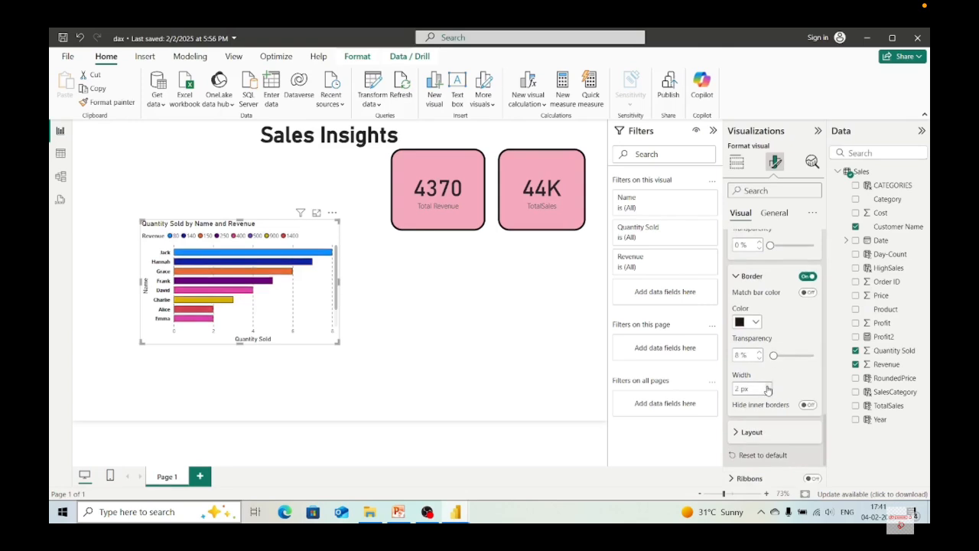
left_click(769, 387)
left_click(768, 387)
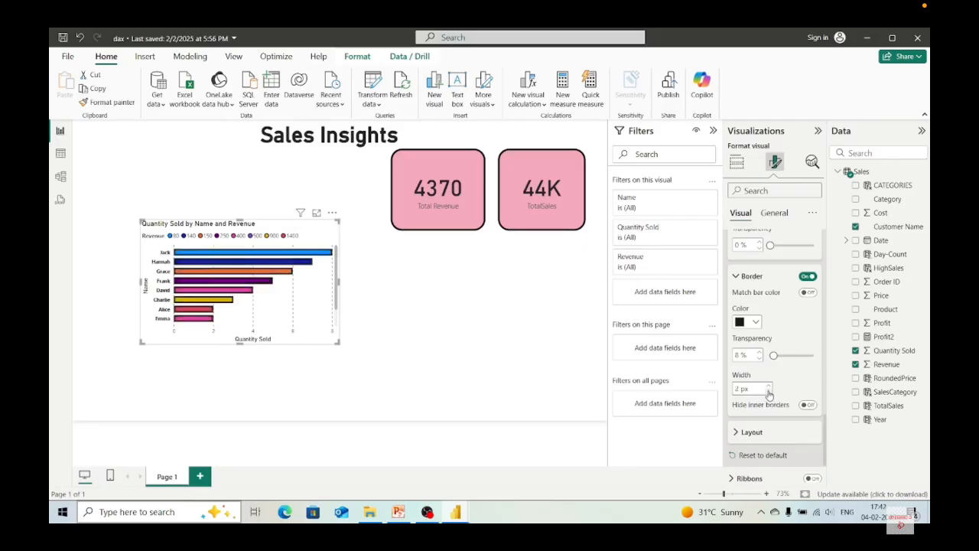
- Try the computer-dark-room-with-graphs-screen image from Downloads as the chart's plot area background, and remove it again
scroll(765, 424, "down", 2)
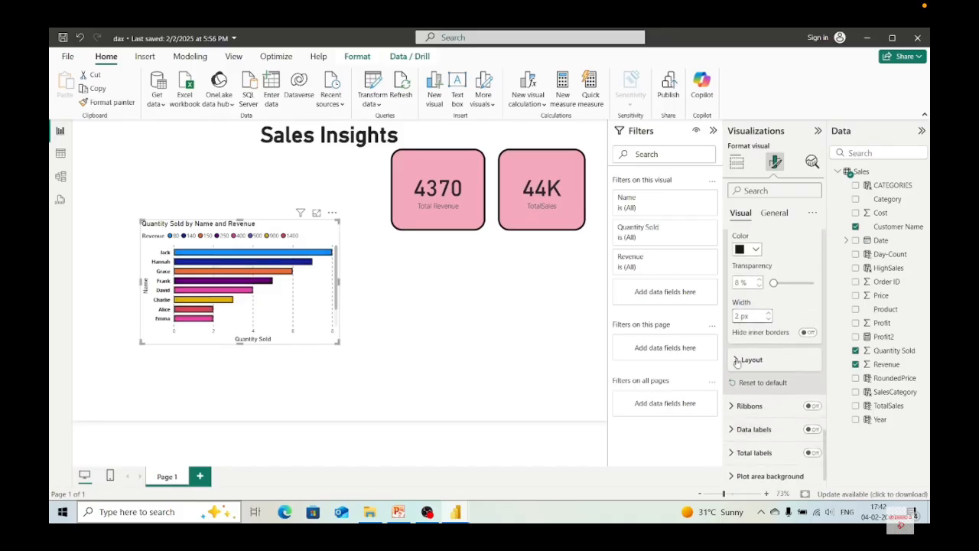
scroll(730, 468, "down", 1)
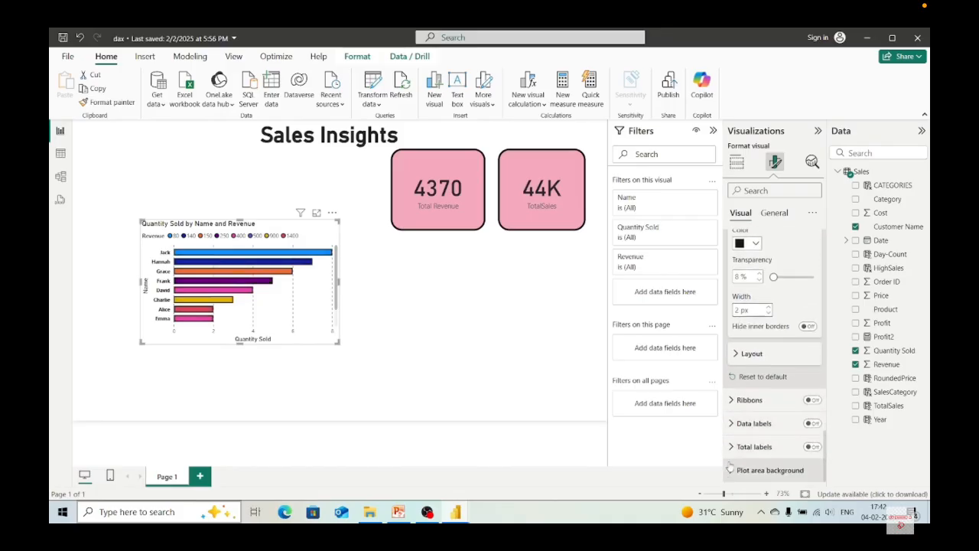
left_click(731, 470)
scroll(757, 468, "down", 5)
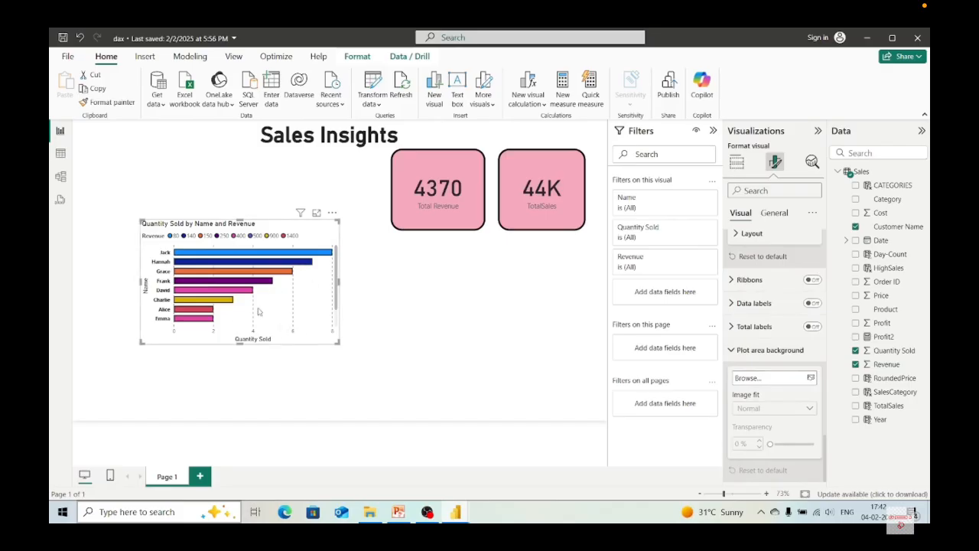
left_click(812, 378)
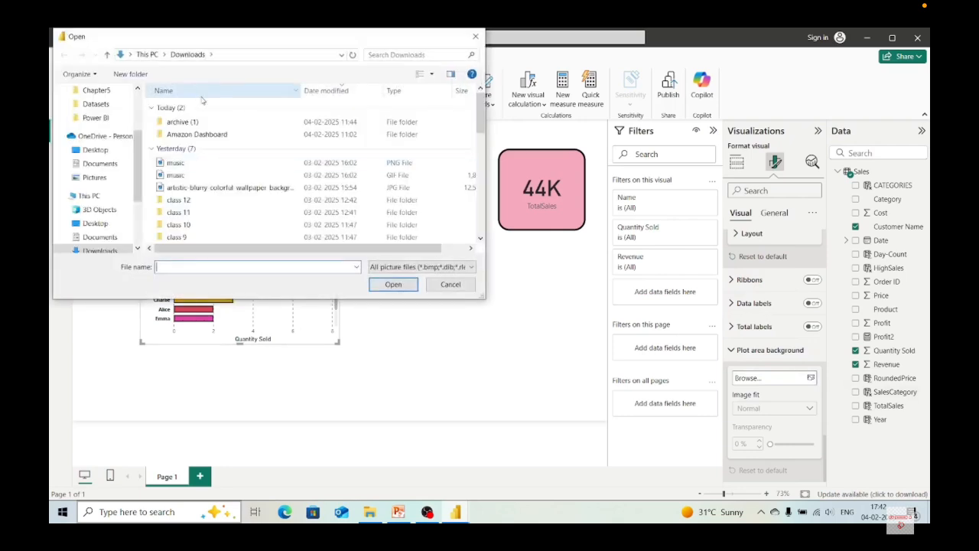
scroll(108, 112, "up", 2)
left_click(101, 128)
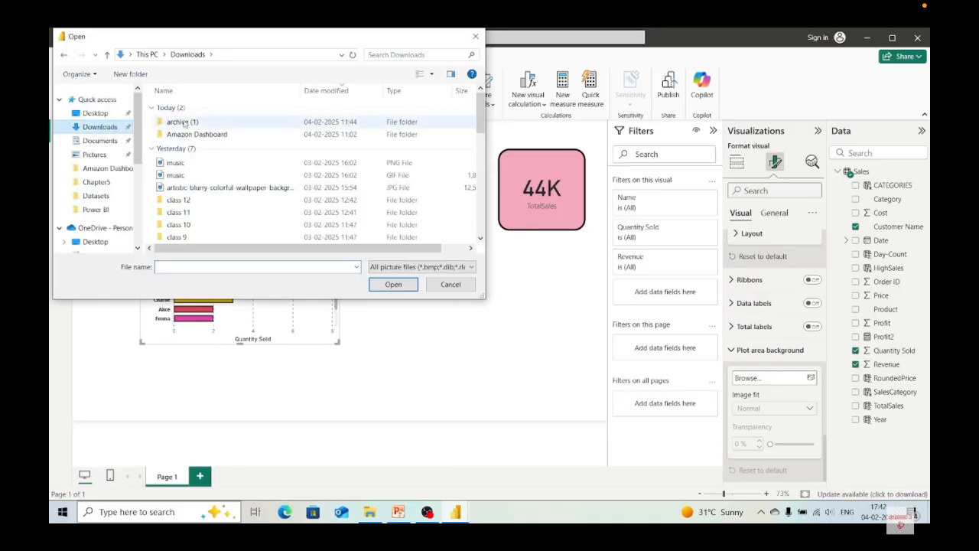
scroll(214, 159, "down", 2)
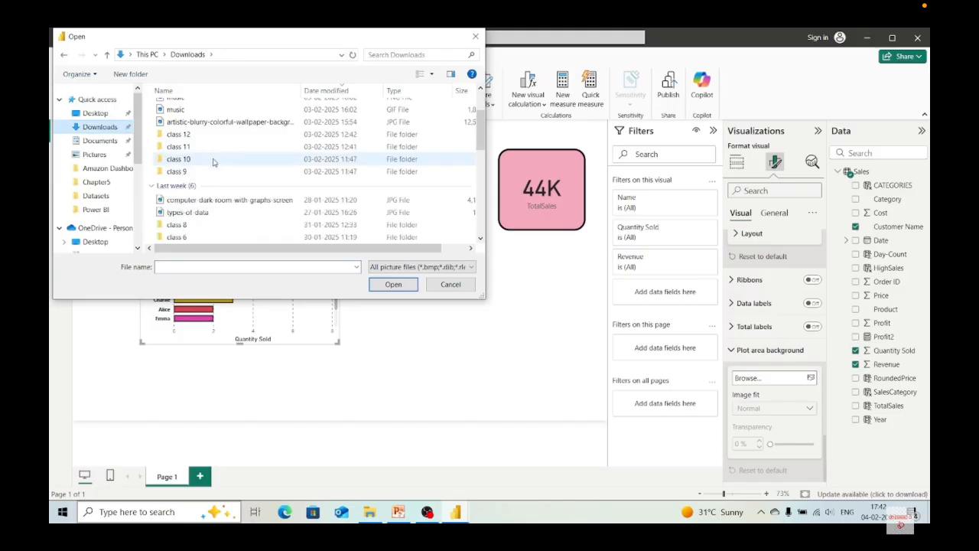
left_click(211, 200)
left_click(383, 287)
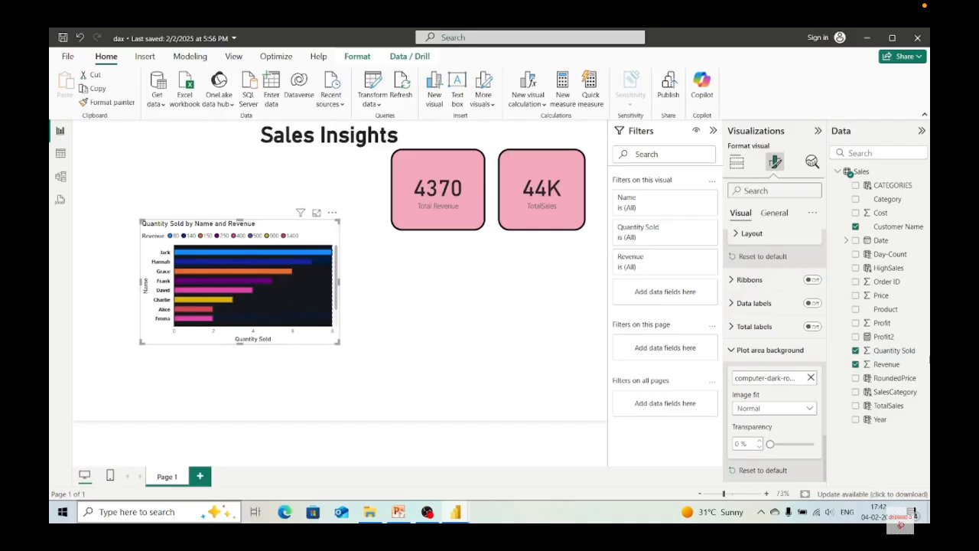
left_click(811, 378)
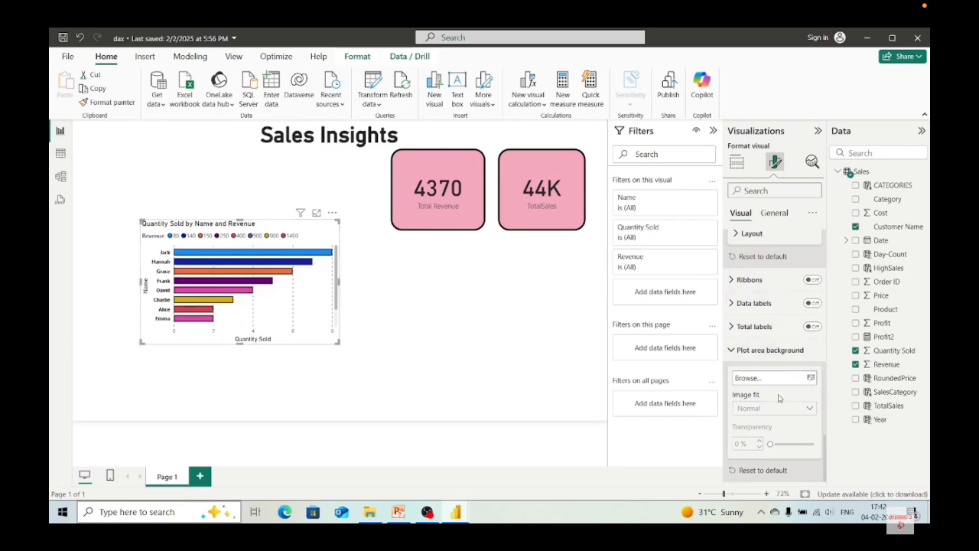
scroll(771, 437, "up", 4)
scroll(771, 437, "up", 5)
scroll(746, 405, "down", 6)
scroll(746, 409, "down", 4)
- Open the bar chart's general title settings and read through the full title text
left_click(773, 214)
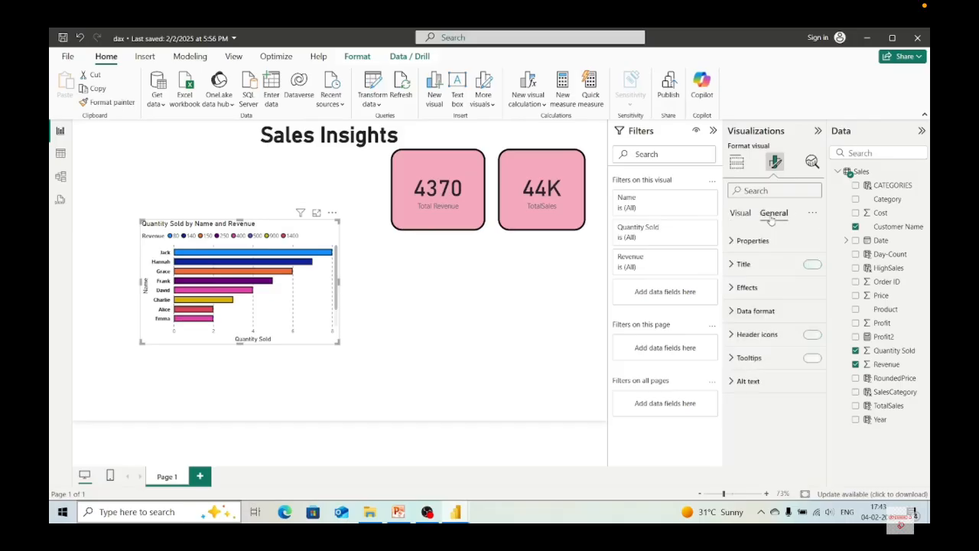
left_click(731, 264)
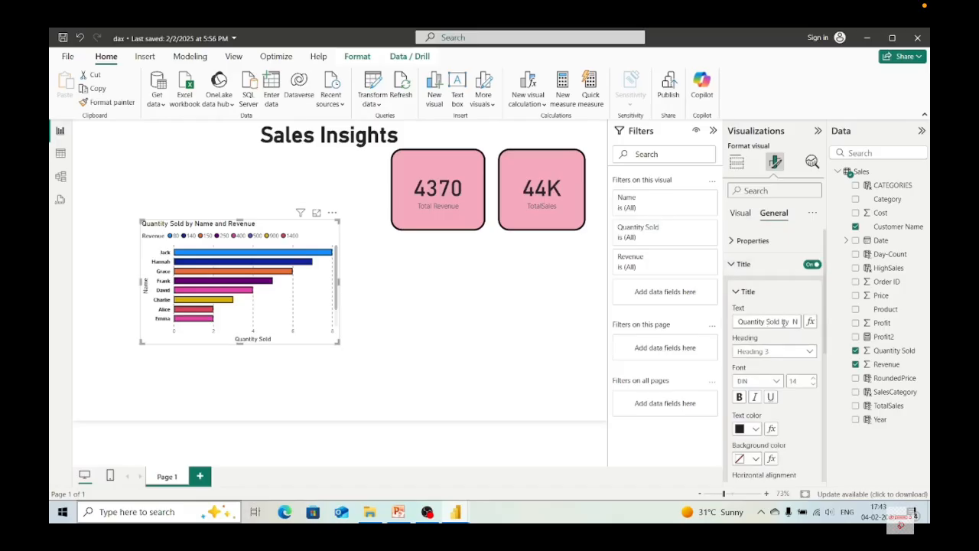
key("Right")
key("Right")
key("Right")
key("Right")
key("Right")
key("Right")
key("Right")
key("Right")
key("Right")
key("Right")
key("Right")
key("Right")
key("Right")
key("Right")
key("Right")
- Set the bar chart title's heading level to Heading 4 and its font to Arial Black
left_click(773, 352)
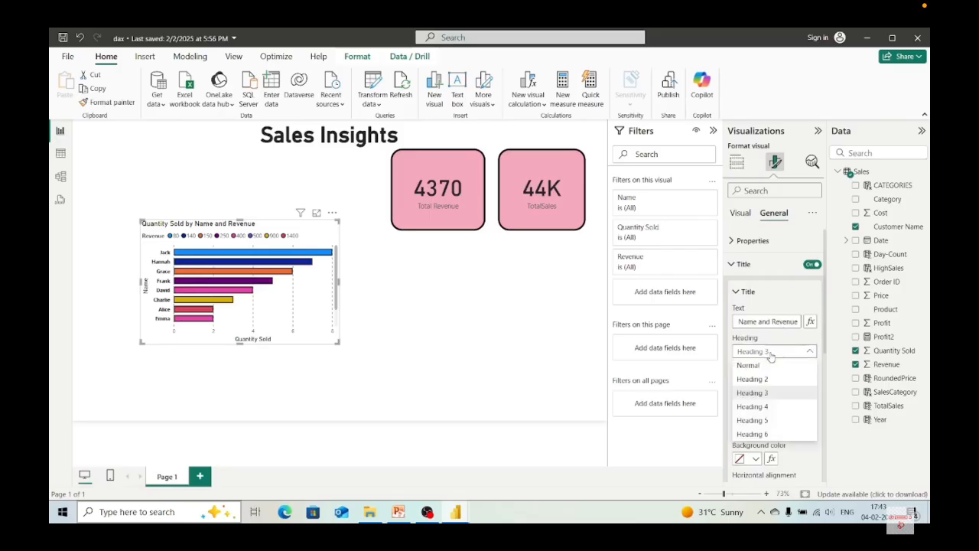
left_click(763, 411)
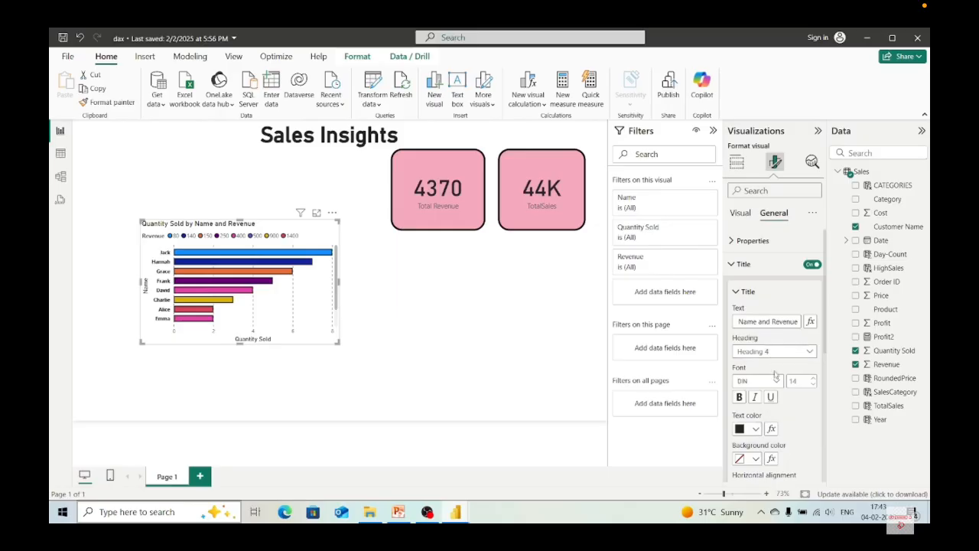
left_click(777, 384)
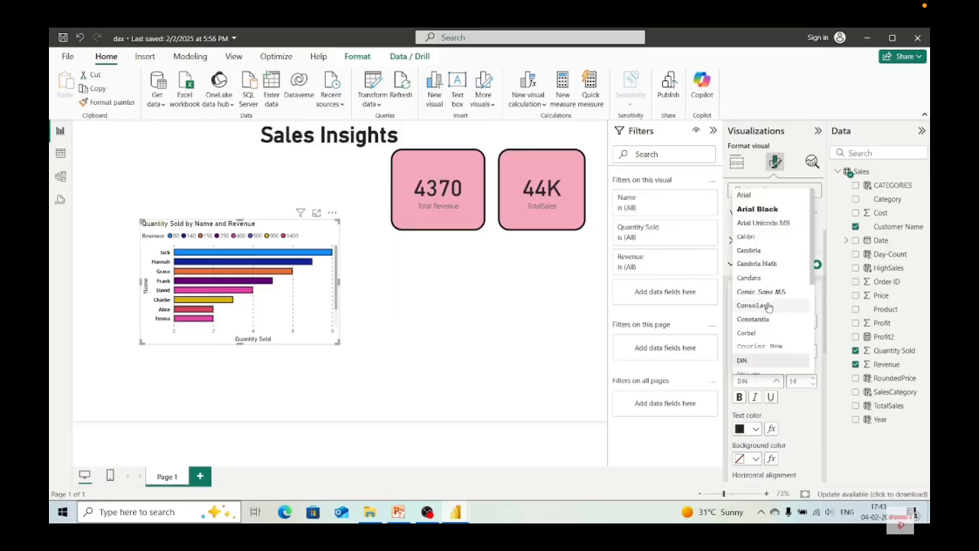
left_click(761, 211)
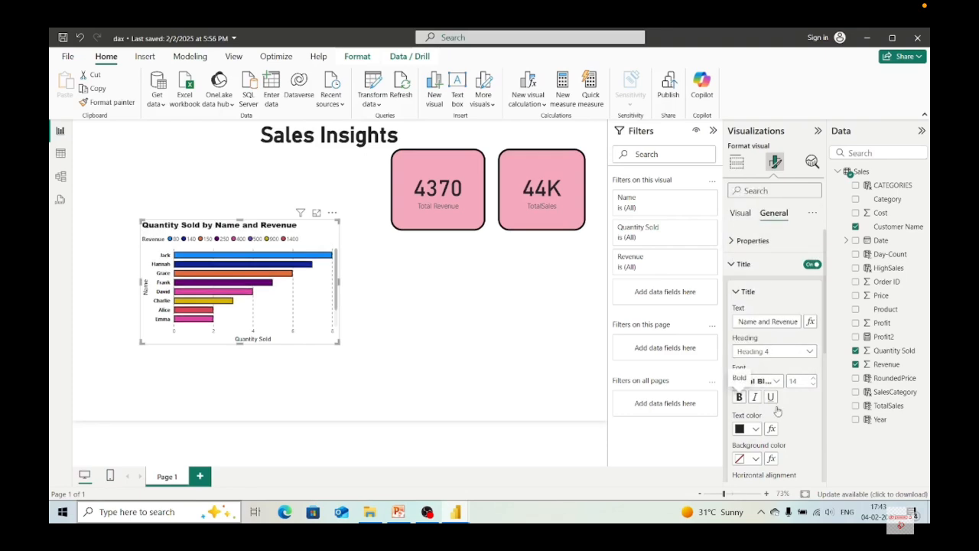
- Try light orange and blue as the bar chart title's text colour, and switch it back to the near-black recent colour
scroll(804, 394, "down", 1)
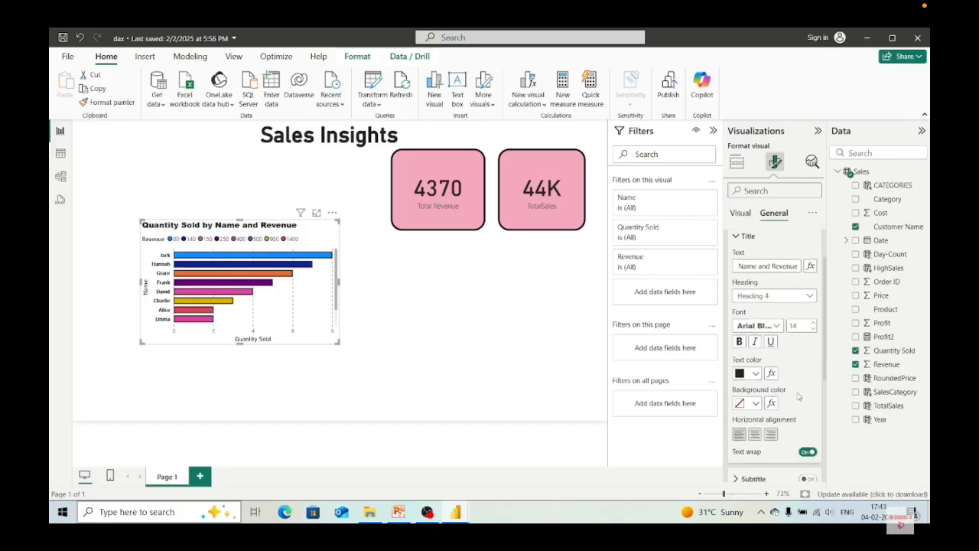
left_click(756, 374)
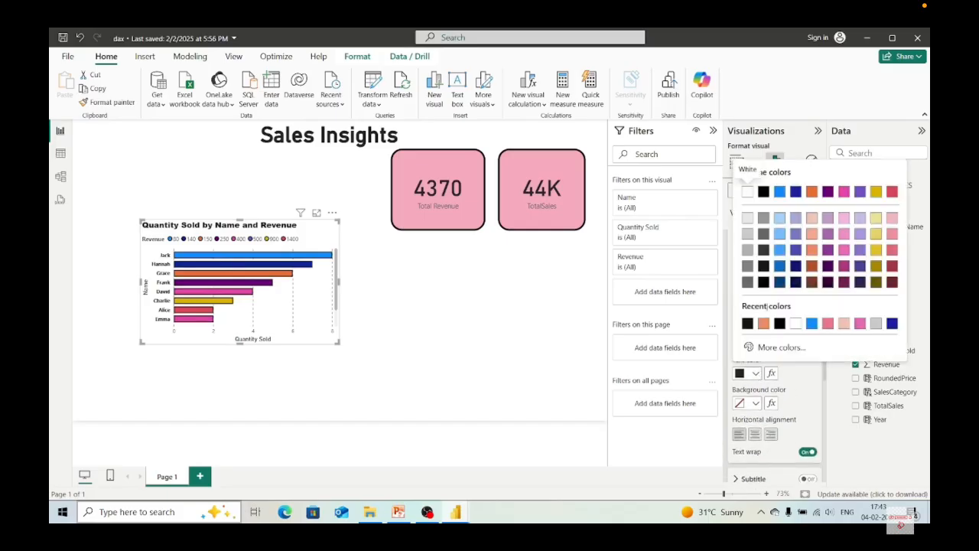
left_click(763, 323)
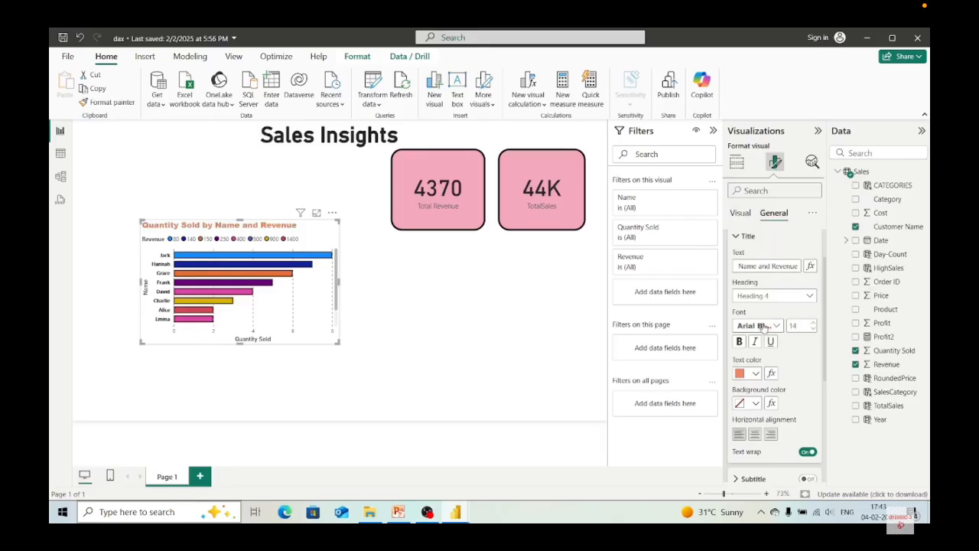
left_click(756, 374)
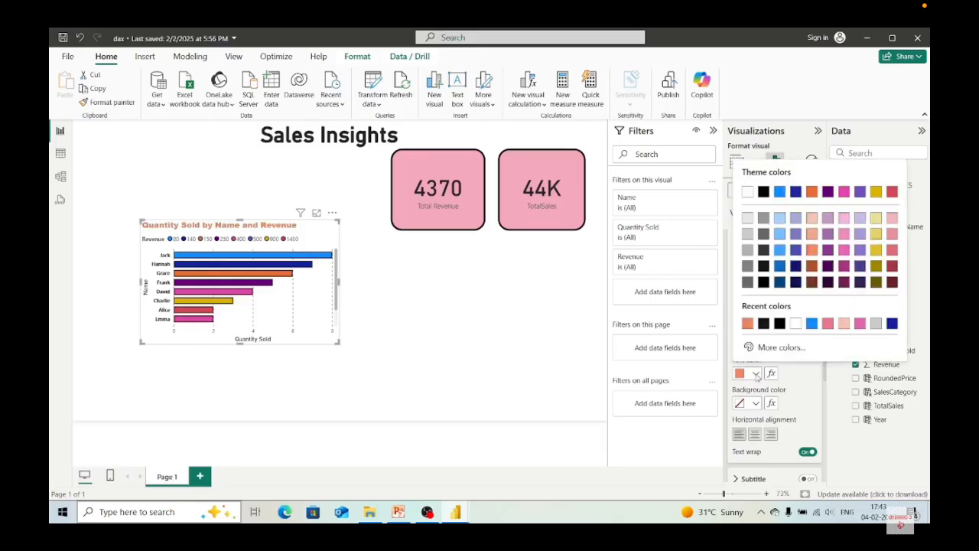
left_click(779, 191)
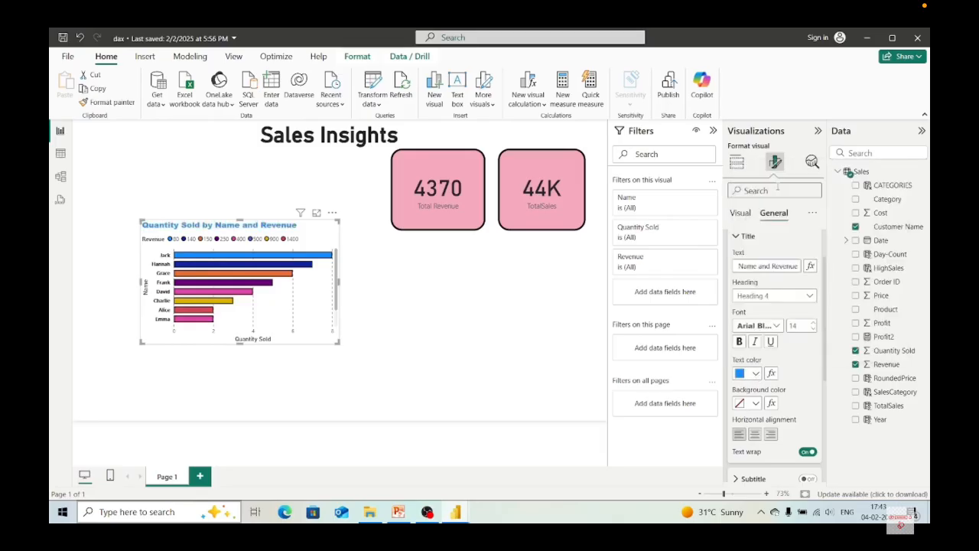
left_click(756, 374)
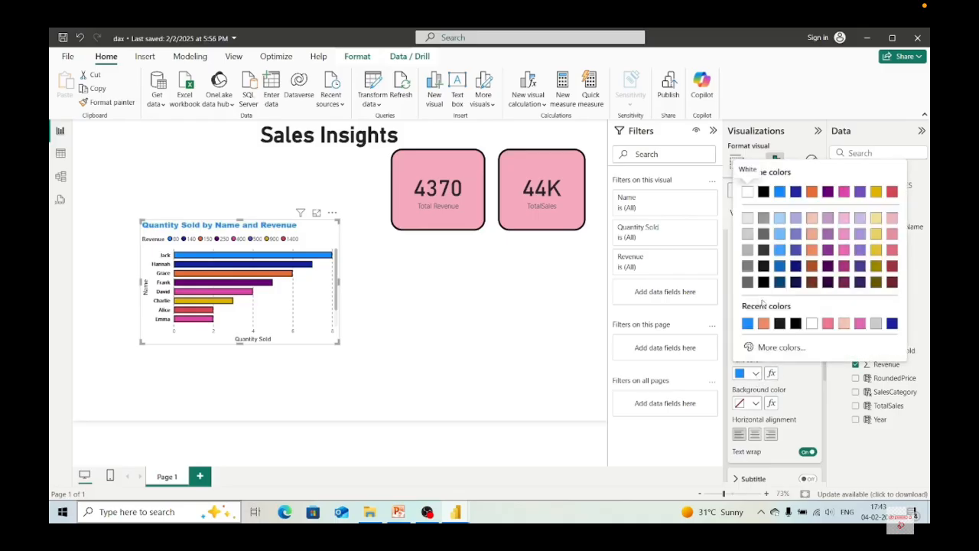
left_click(780, 324)
- Centre the bar chart's title horizontally
scroll(765, 383, "down", 2)
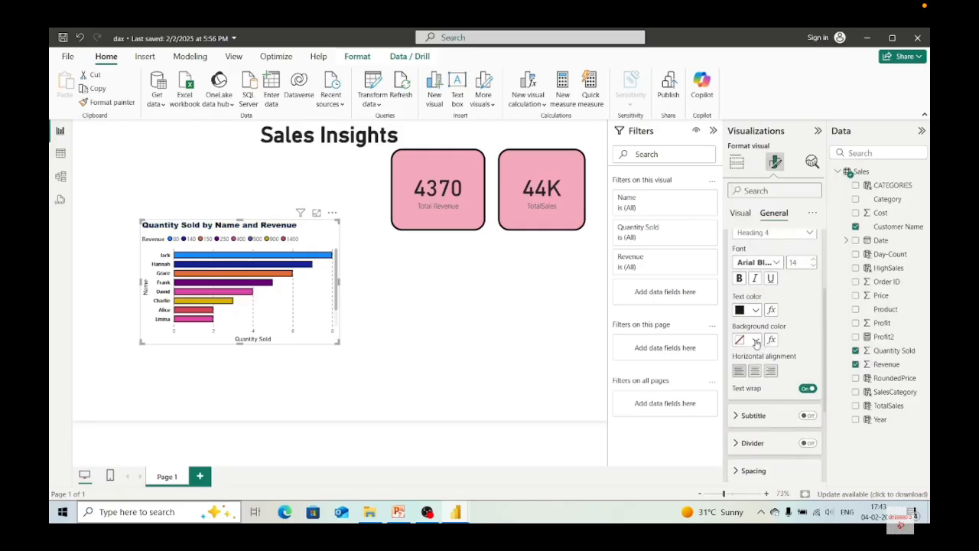
scroll(757, 340, "down", 2)
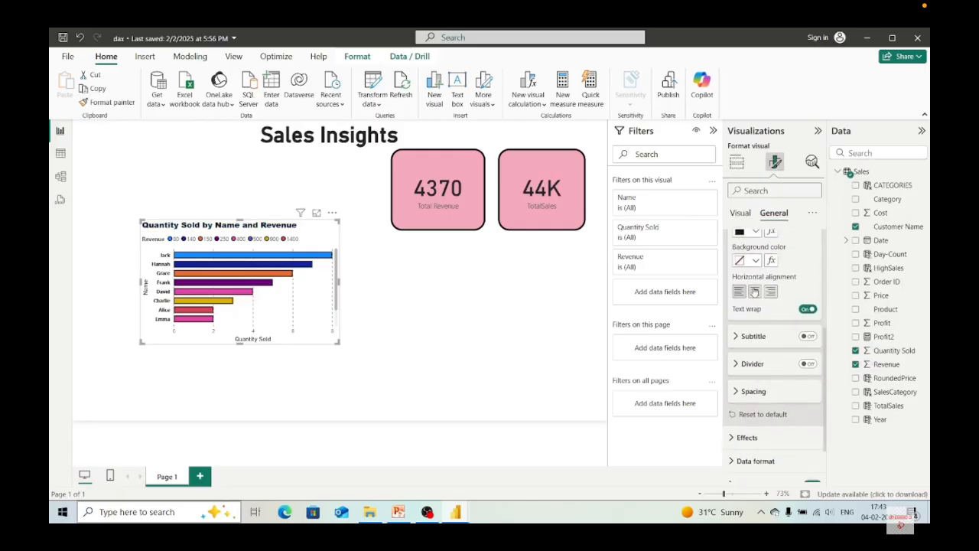
left_click(756, 292)
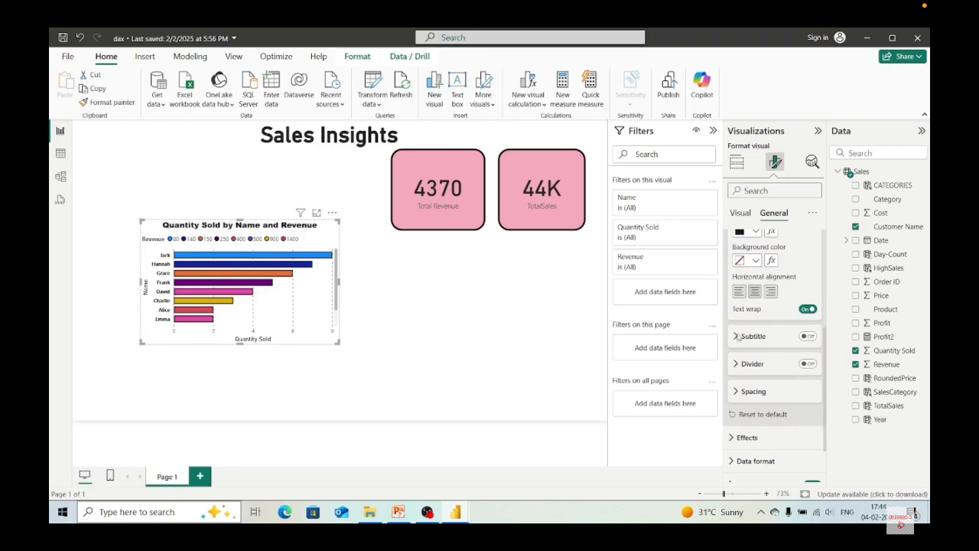
scroll(771, 375, "down", 2)
scroll(771, 375, "up", 3)
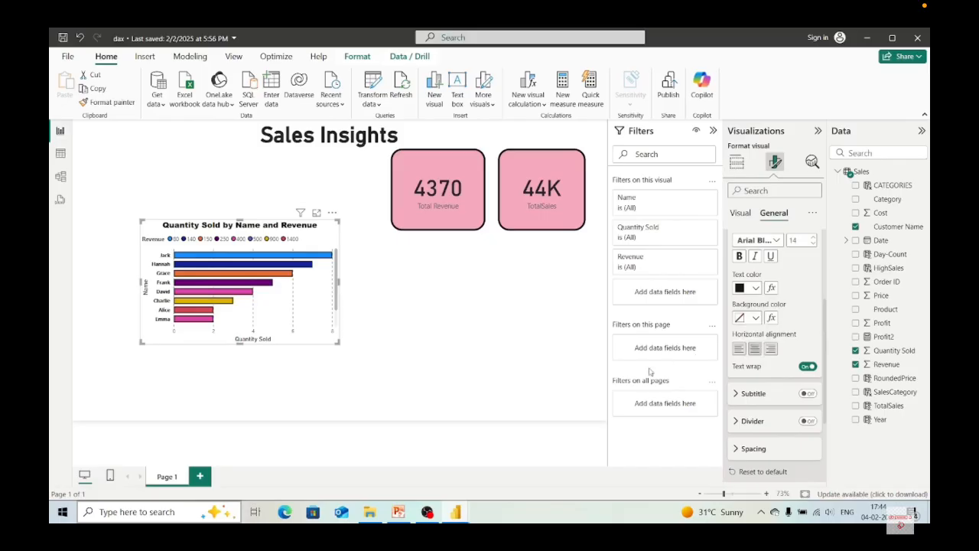
- Copy the Total Revenue card's formatting to the bar chart with Format painter, and move the chart to the page's lower-left corner
left_click(450, 253)
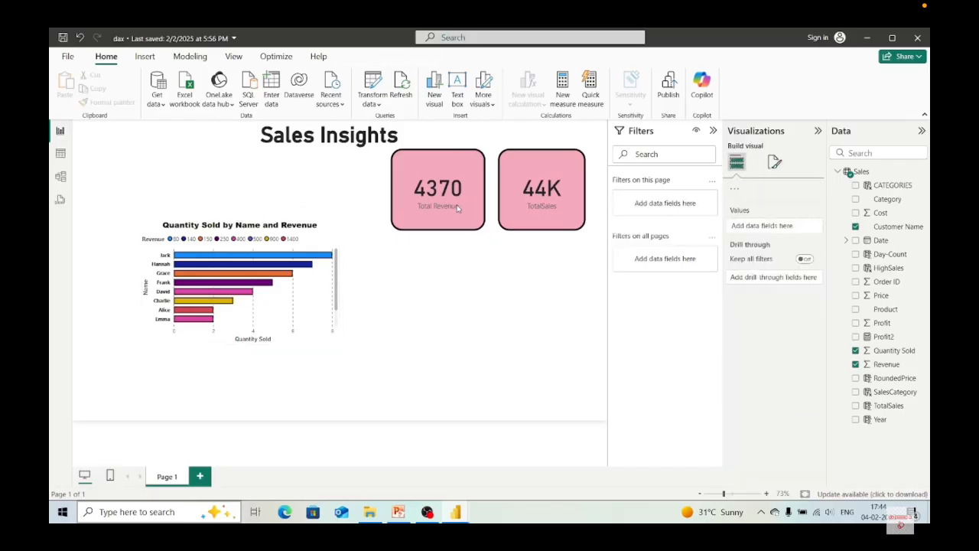
left_click(429, 170)
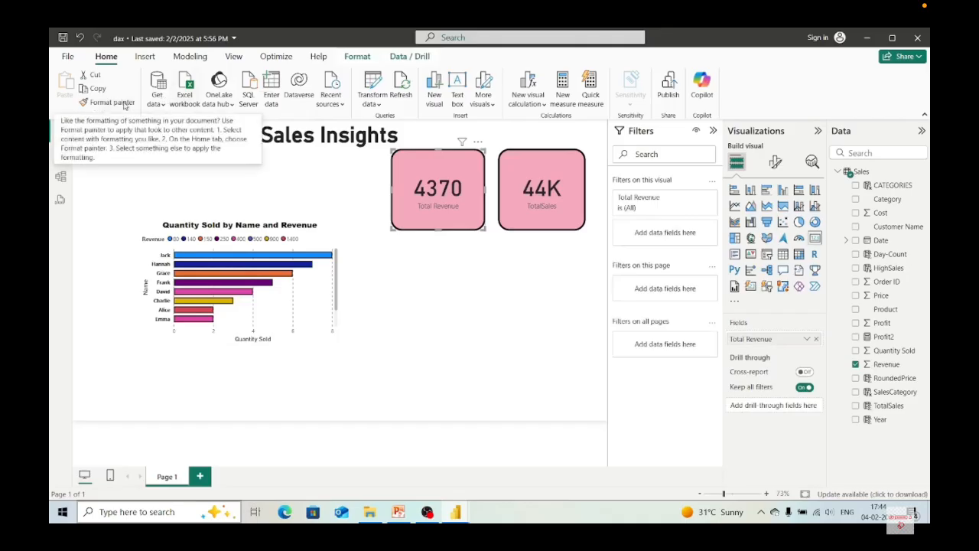
left_click(126, 103)
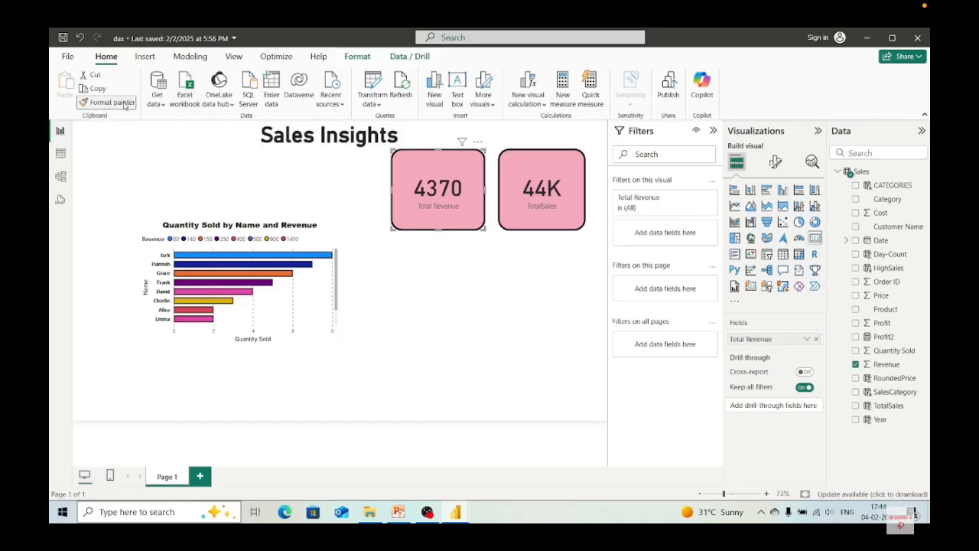
left_click(307, 290)
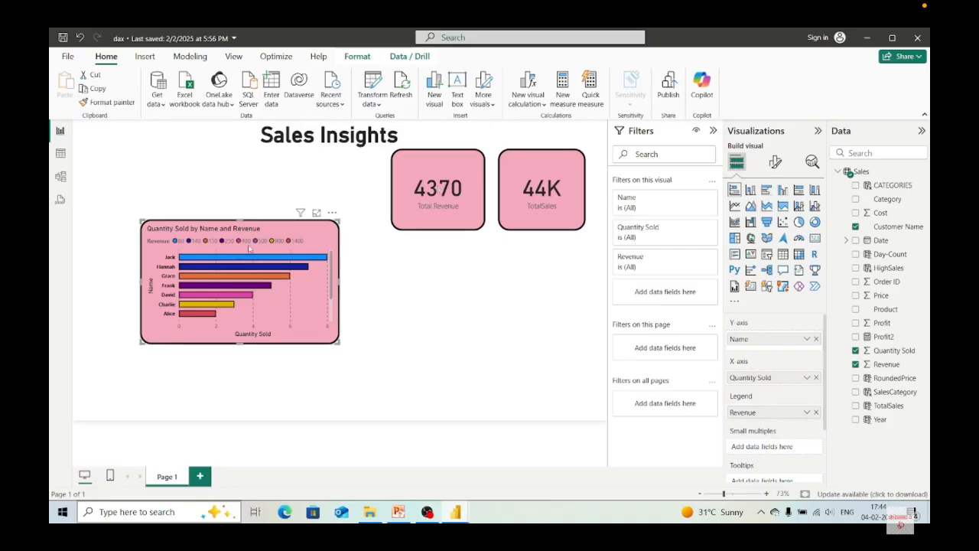
left_click_drag(246, 256, 164, 325)
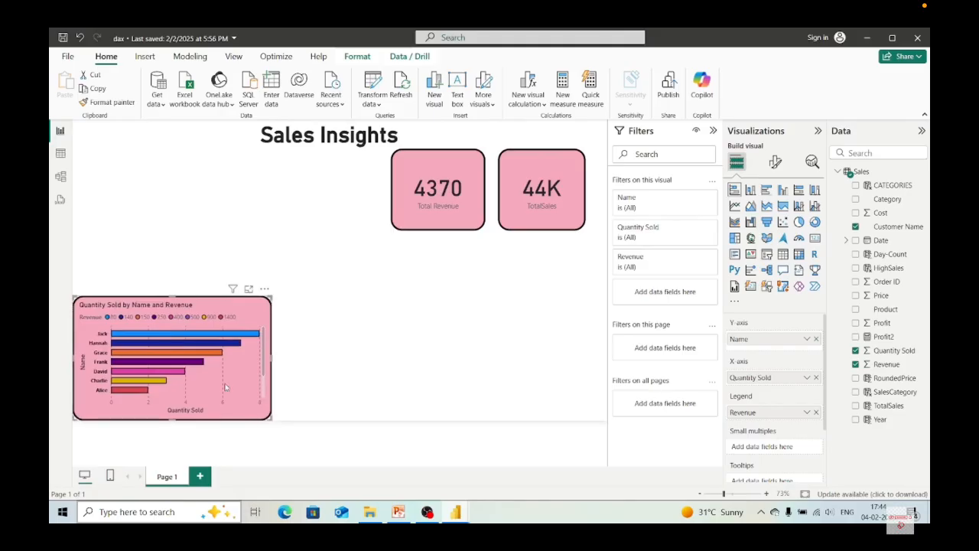
left_click(493, 361)
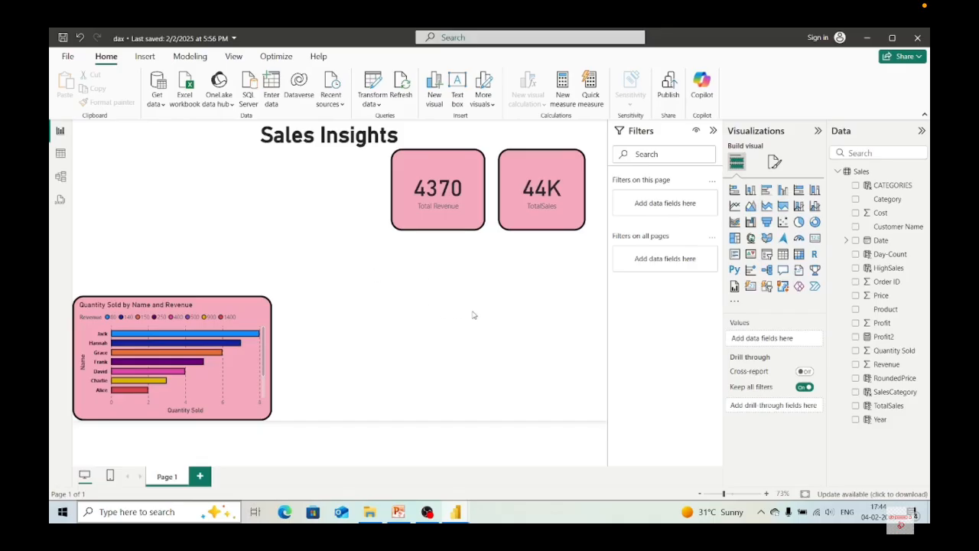
- Add a pie chart with SalesCategory as its legend and Quantity Sold as its values
left_click(432, 206)
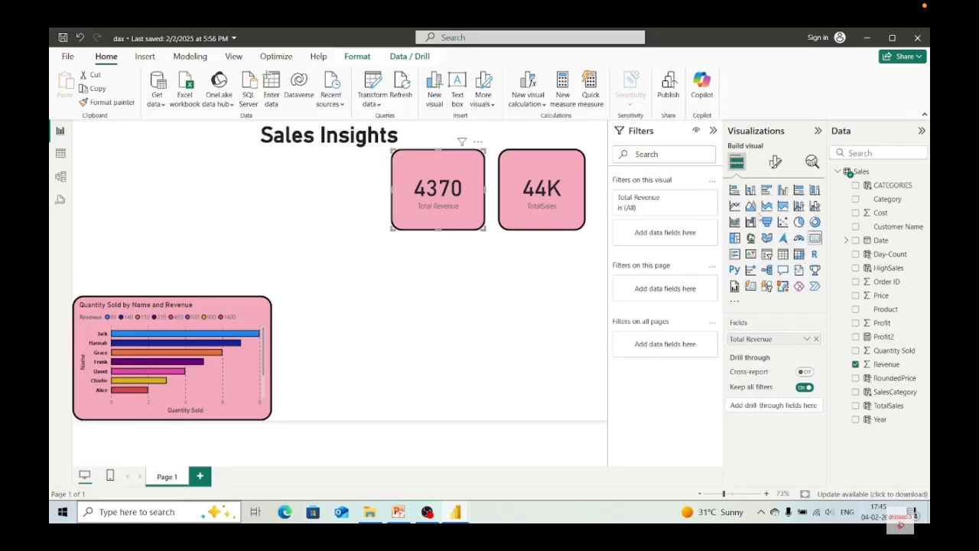
left_click(799, 222)
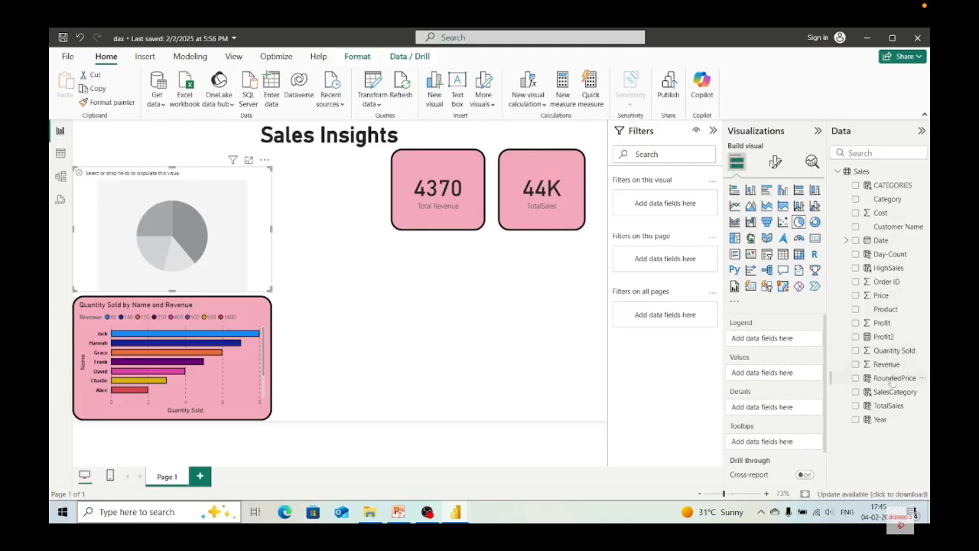
left_click_drag(888, 392, 792, 341)
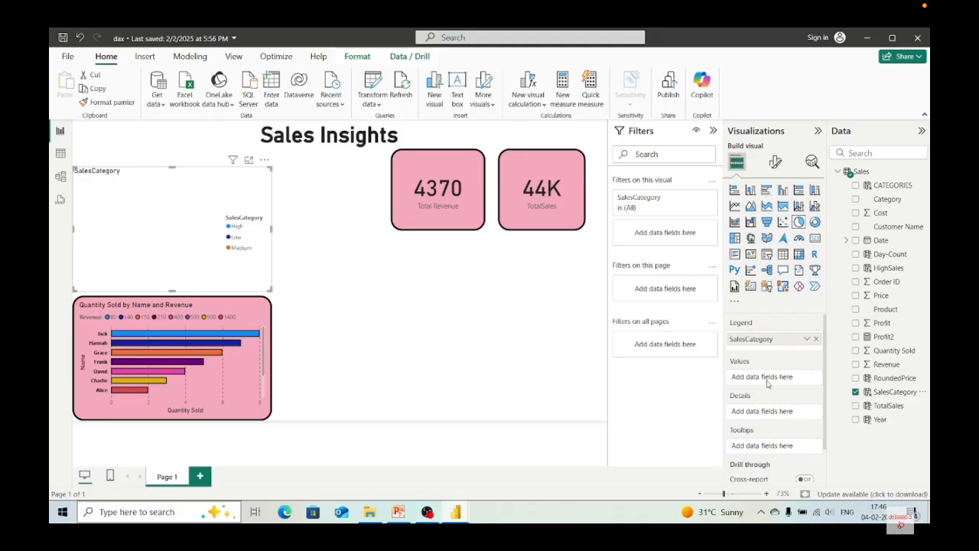
left_click_drag(892, 350, 788, 379)
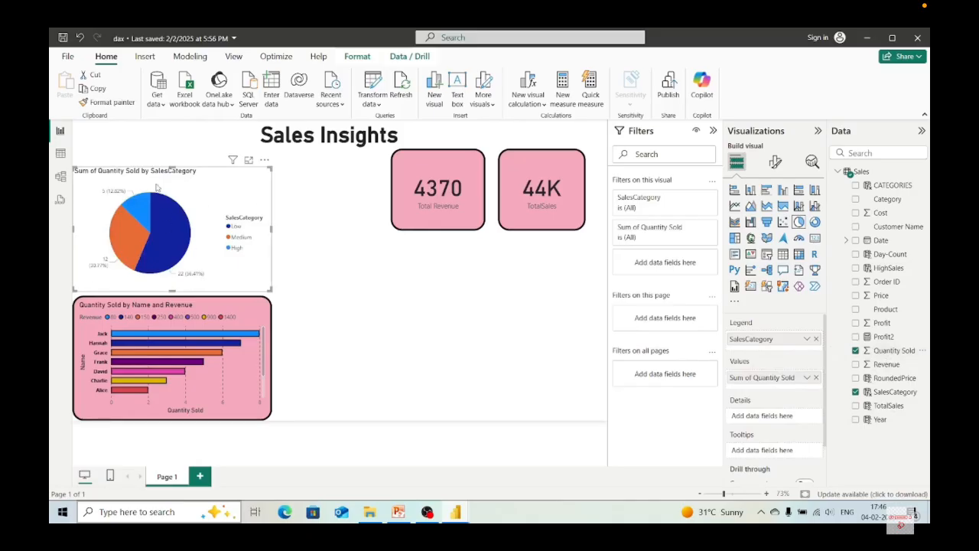
- Copy the Total Revenue card's formatting to the pie chart with Format painter
left_click(424, 182)
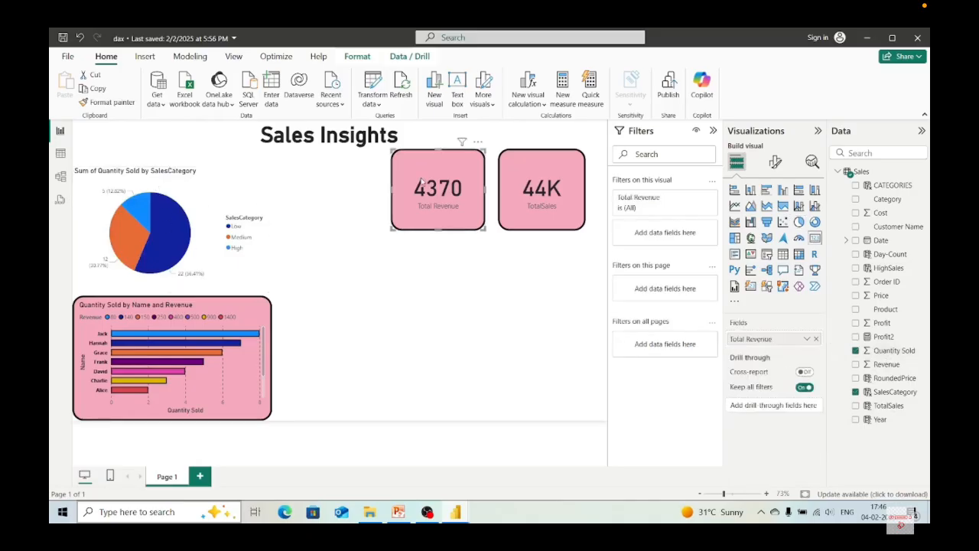
left_click(105, 102)
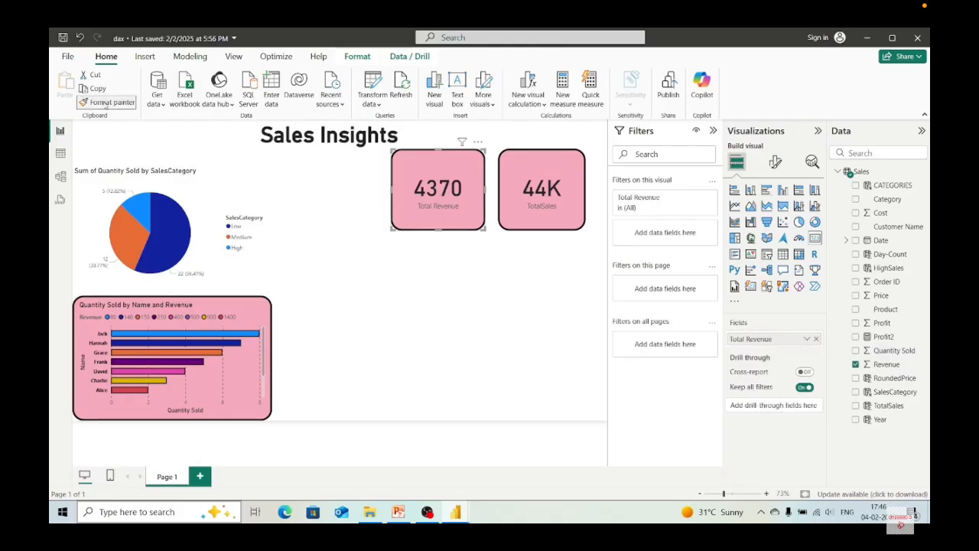
left_click(196, 210)
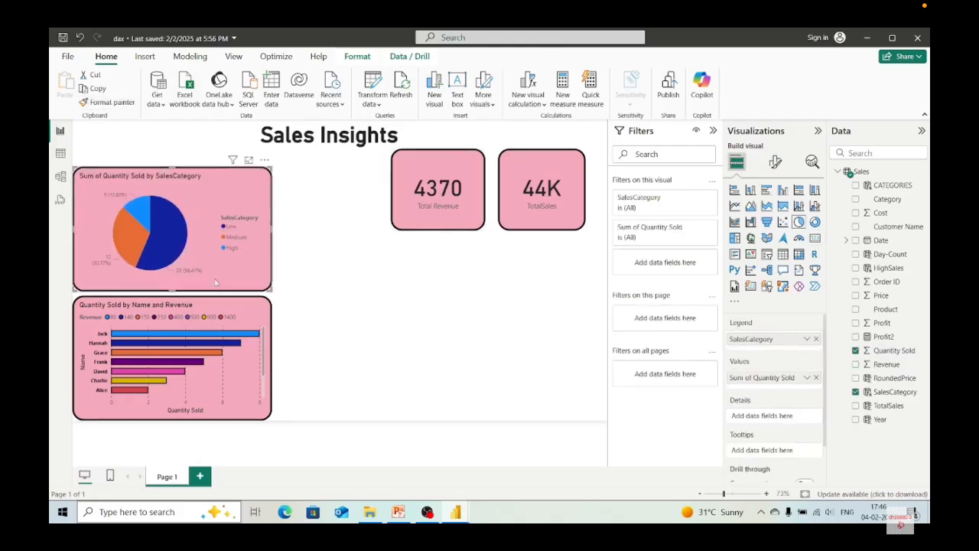
- Cross-filter the report page by the pie chart's Low slice, and by its Medium slice
left_click(179, 243)
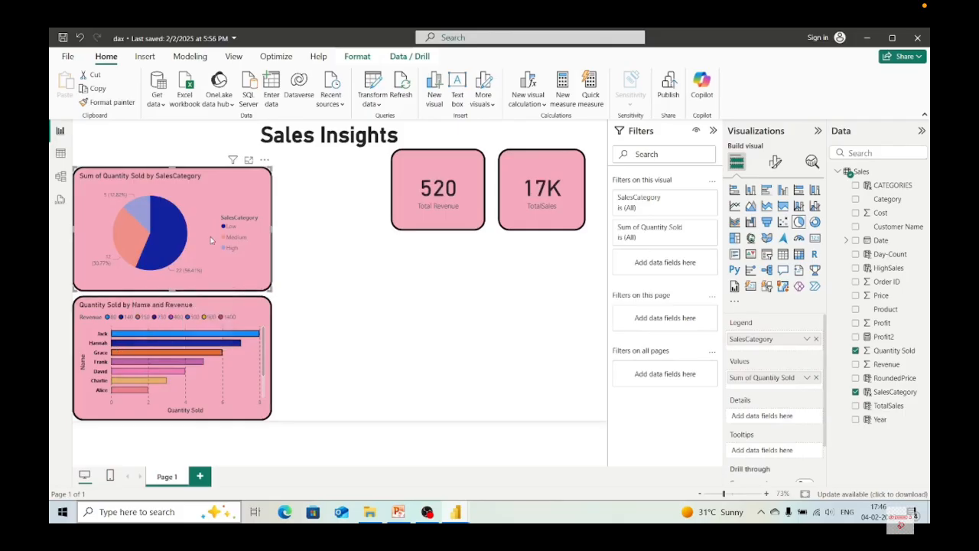
left_click(124, 237)
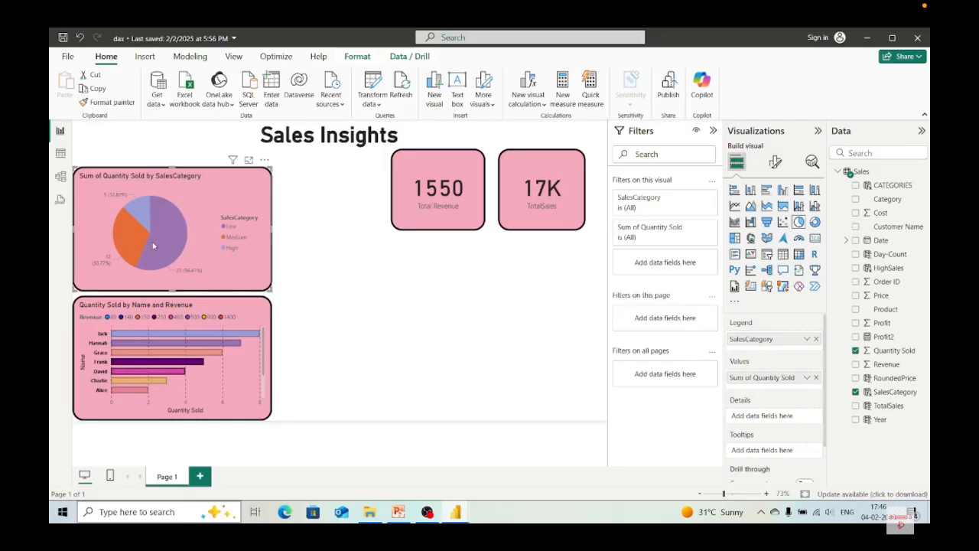
mouse_move(132, 233)
- Move the pie chart beside the bar chart along the report page's lower edge
left_click(337, 343)
left_click_drag(191, 226, 403, 356)
mouse_move(456, 212)
left_mouse_down()
mouse_move(394, 207)
mouse_move(414, 272)
mouse_move(403, 230)
mouse_move(457, 209)
left_mouse_up()
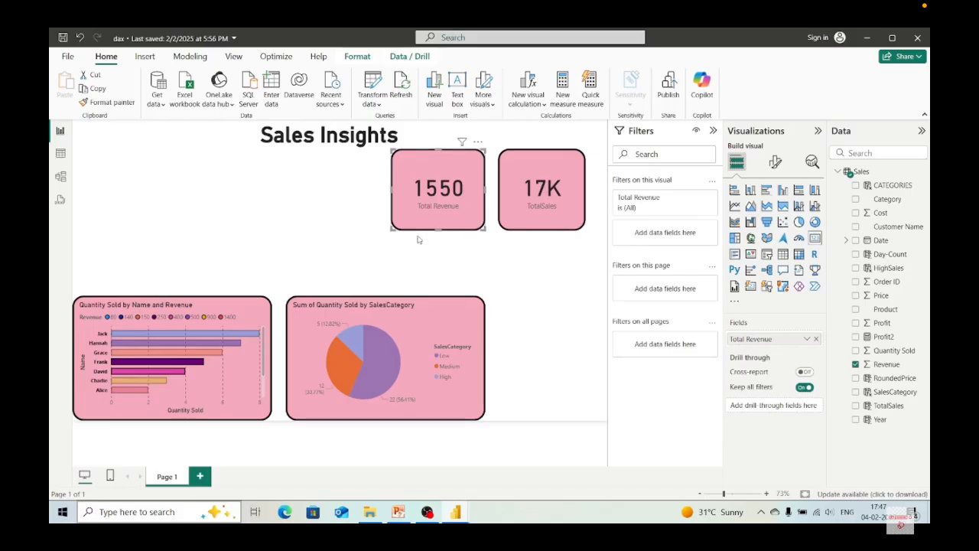
left_click(358, 249)
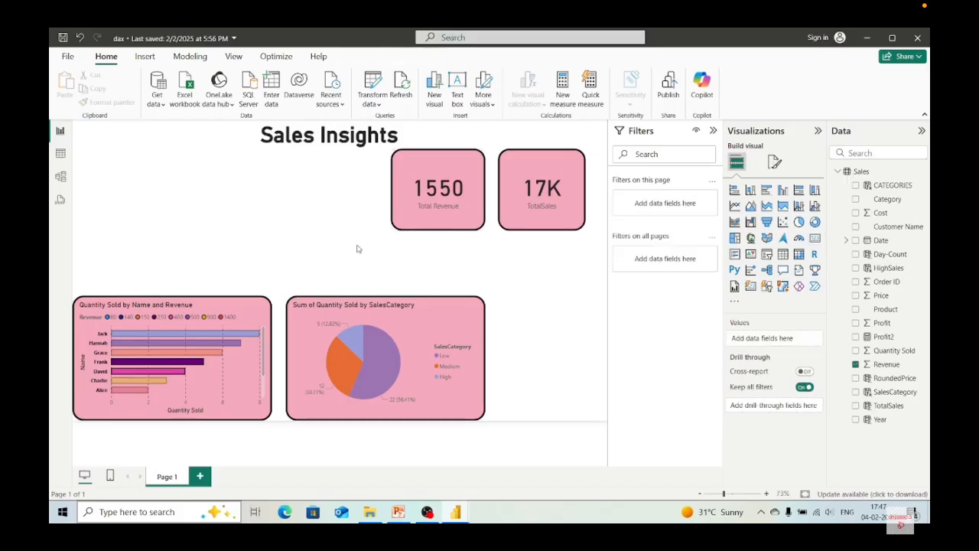
- Clear the pie chart's Medium slice filter and try cross-highlighting the page from the fourth bar of the bar chart
left_click(346, 353)
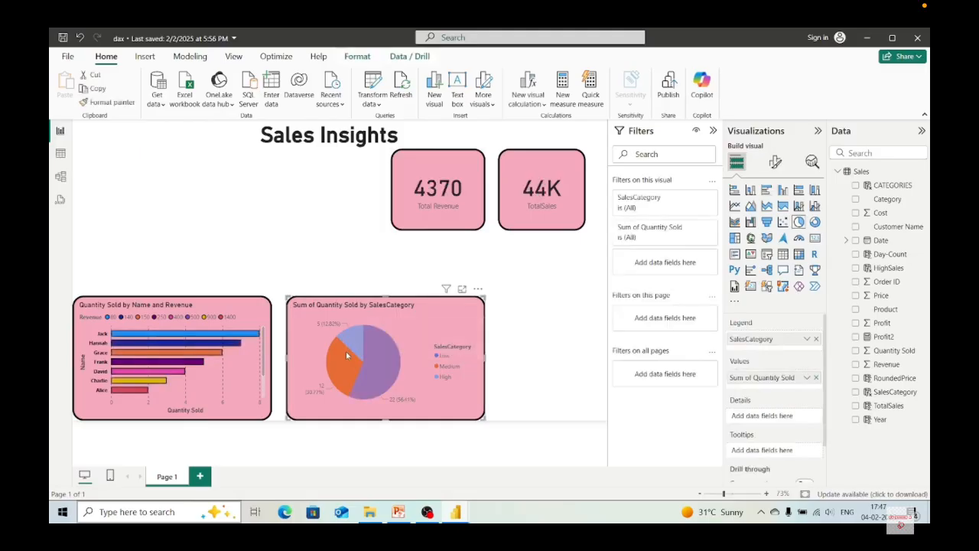
left_click(173, 363)
left_click(173, 363)
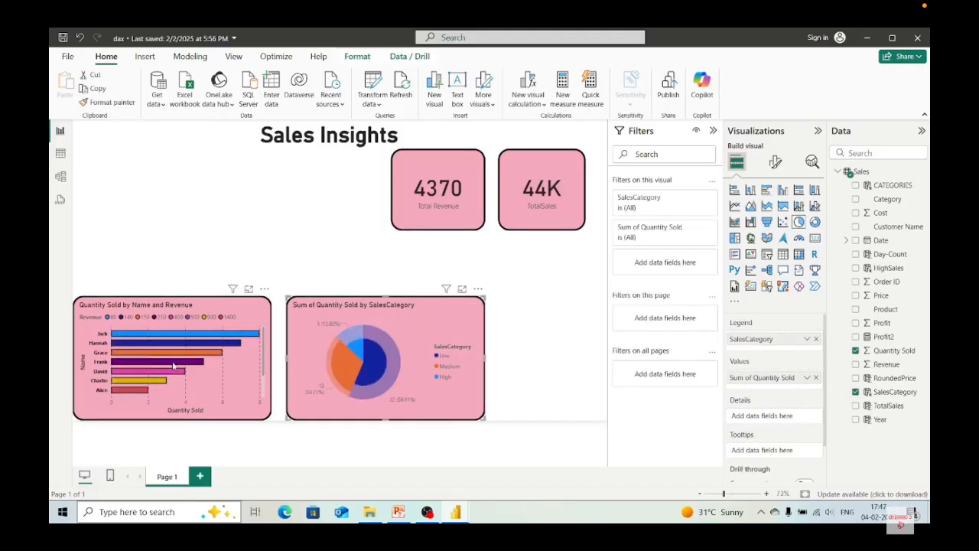
- Add a KPI visual above the bar chart with TotalSales as value, Cost as trend axis and Quantity Sold as target
left_click(180, 160)
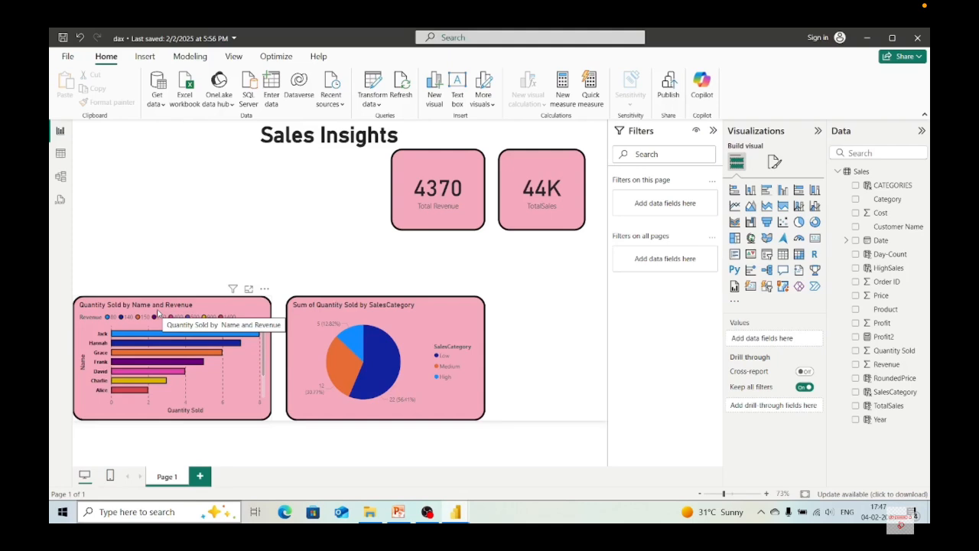
left_click(751, 255)
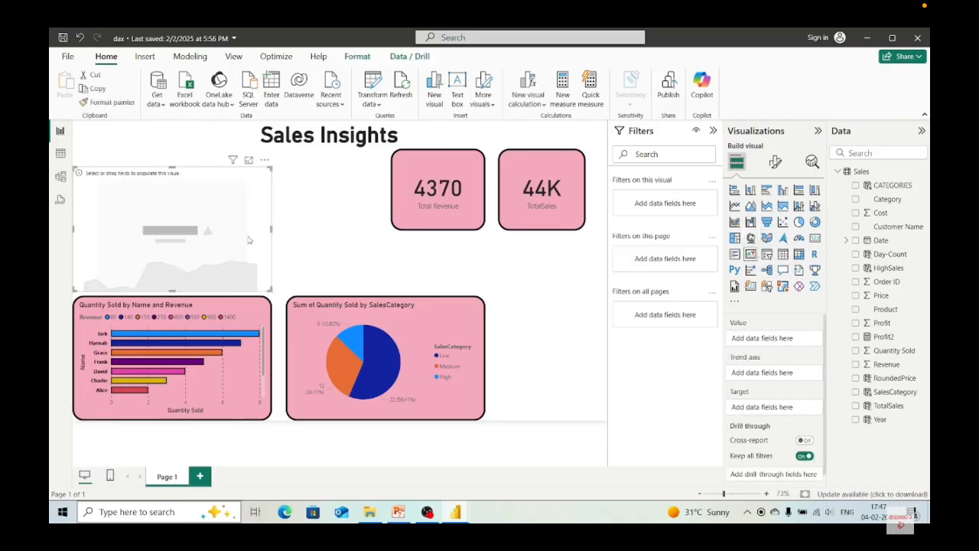
left_click_drag(231, 229, 274, 231)
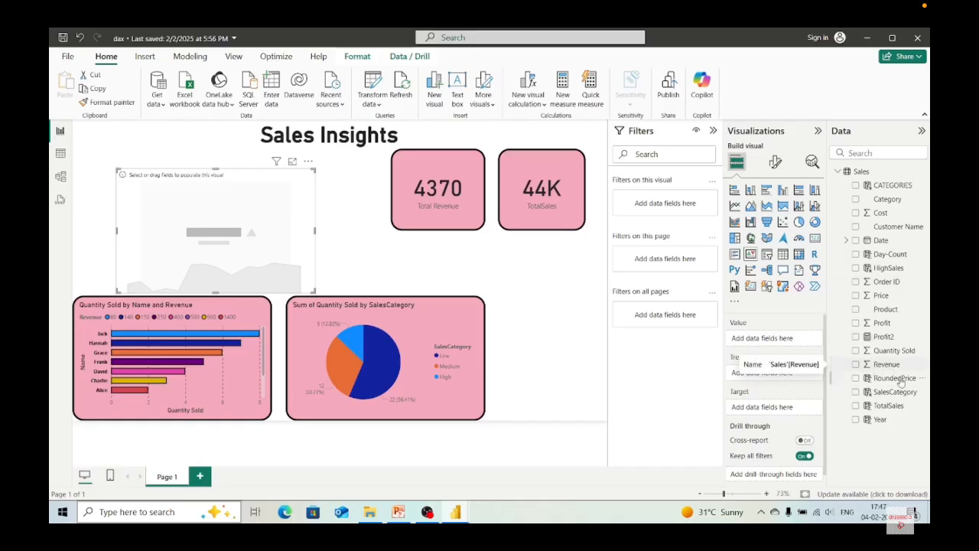
left_click_drag(890, 406, 796, 350)
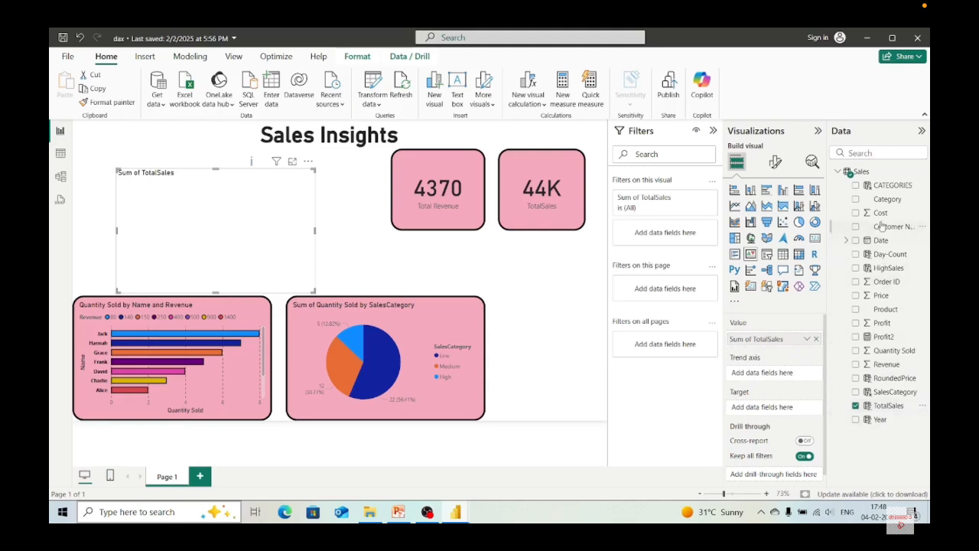
left_click_drag(881, 217, 780, 375)
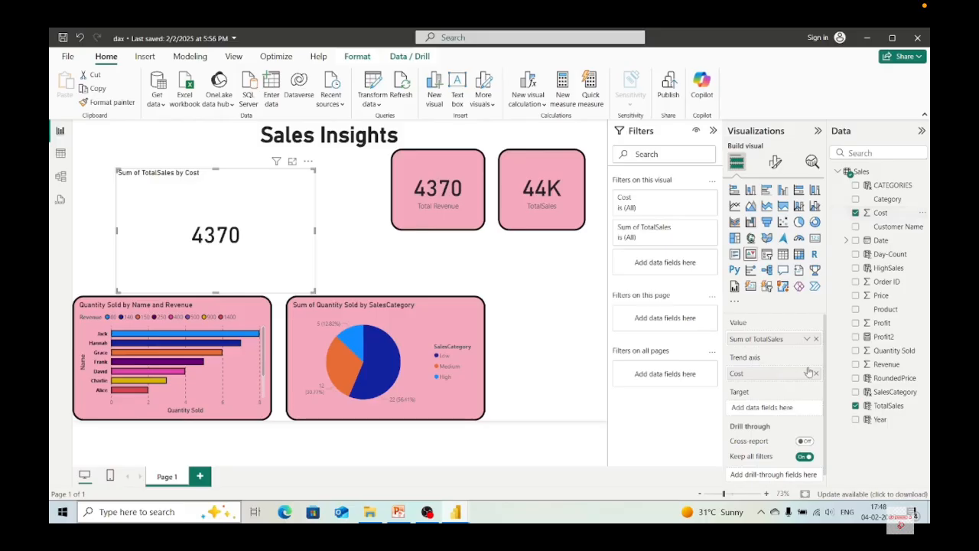
left_click_drag(895, 350, 792, 411)
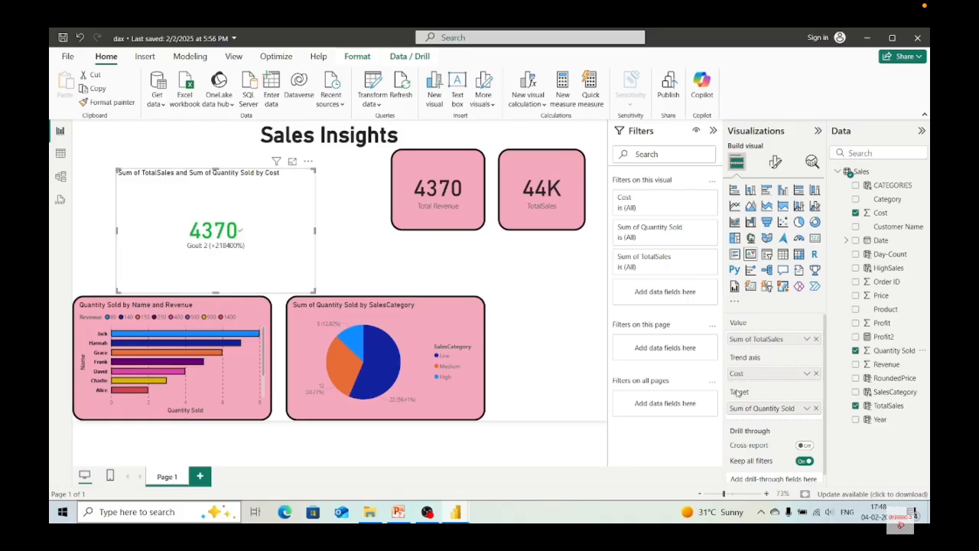
- Swap the KPI's fields so that Quantity Sold is the value and TotalSales is the target
left_click_drag(757, 339, 764, 339)
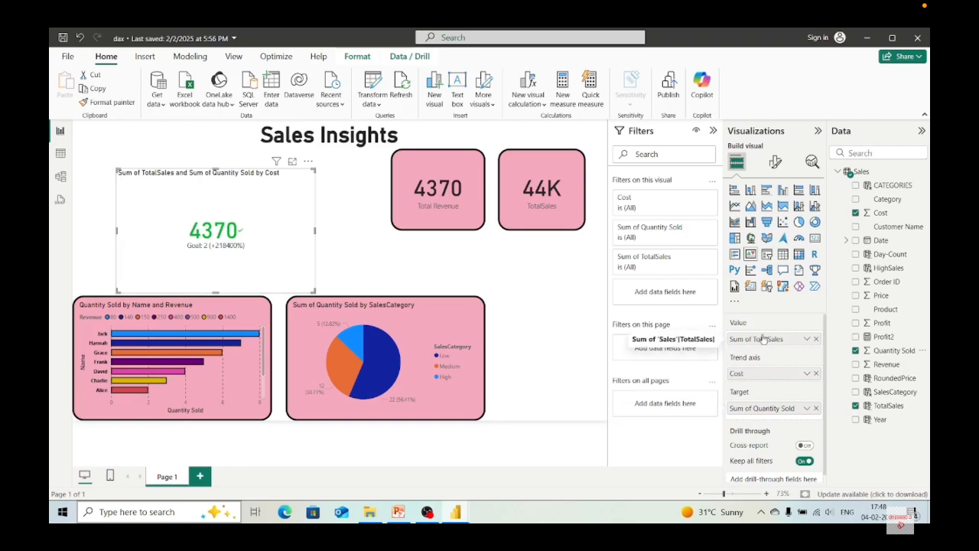
left_click_drag(757, 414, 763, 397)
left_click_drag(765, 342, 815, 343)
left_click(817, 339)
left_click_drag(761, 408, 767, 341)
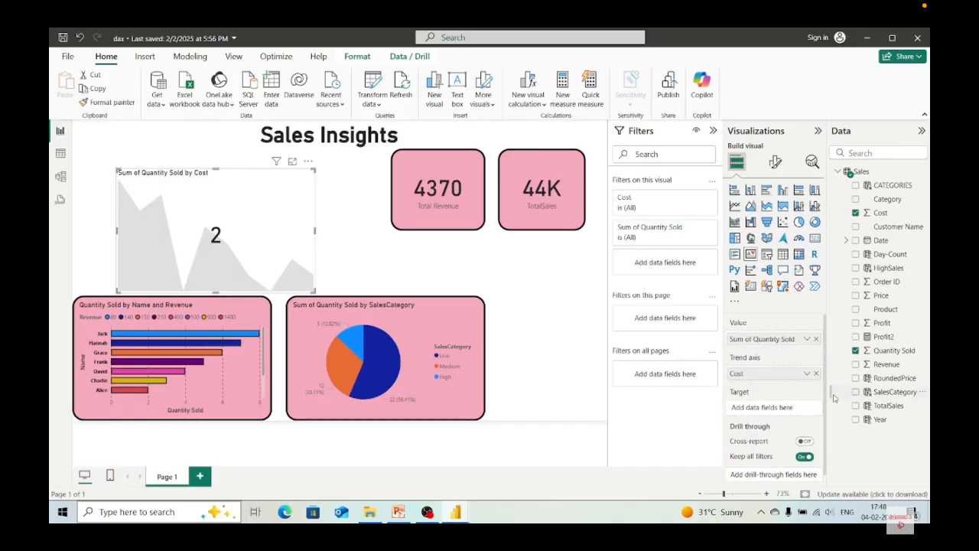
left_click_drag(883, 407, 773, 408)
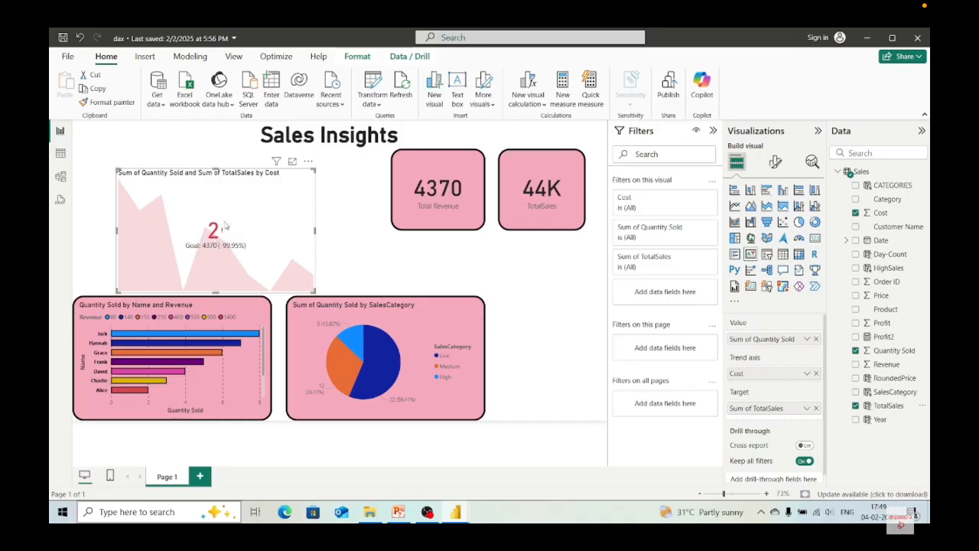
- Shrink the KPI visual to a small card and place it just above the bar chart
left_click_drag(314, 228, 190, 231)
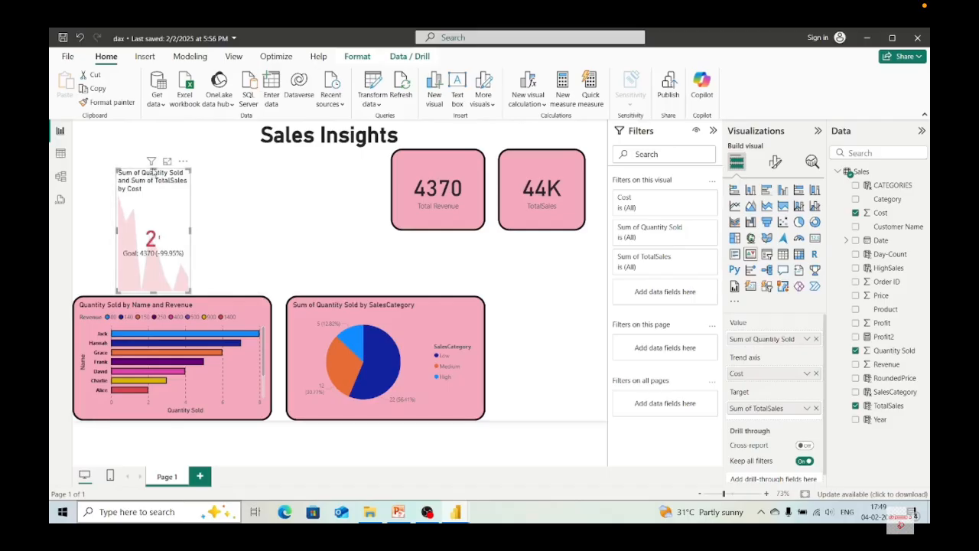
left_click_drag(153, 170, 119, 161)
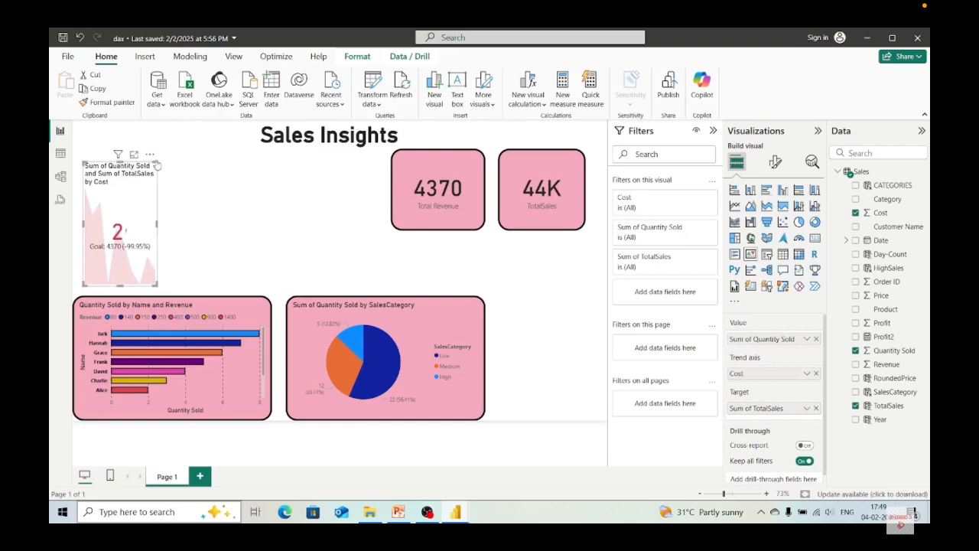
left_click_drag(156, 160, 172, 215)
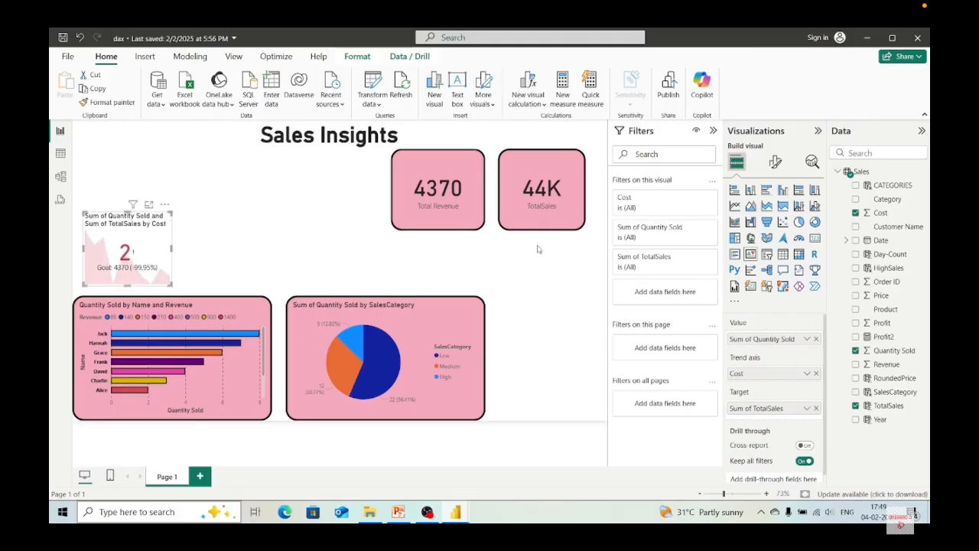
- Set the KPI's value back to TotalSales and its target to Quantity Sold
left_click(817, 342)
left_click_drag(756, 408, 765, 336)
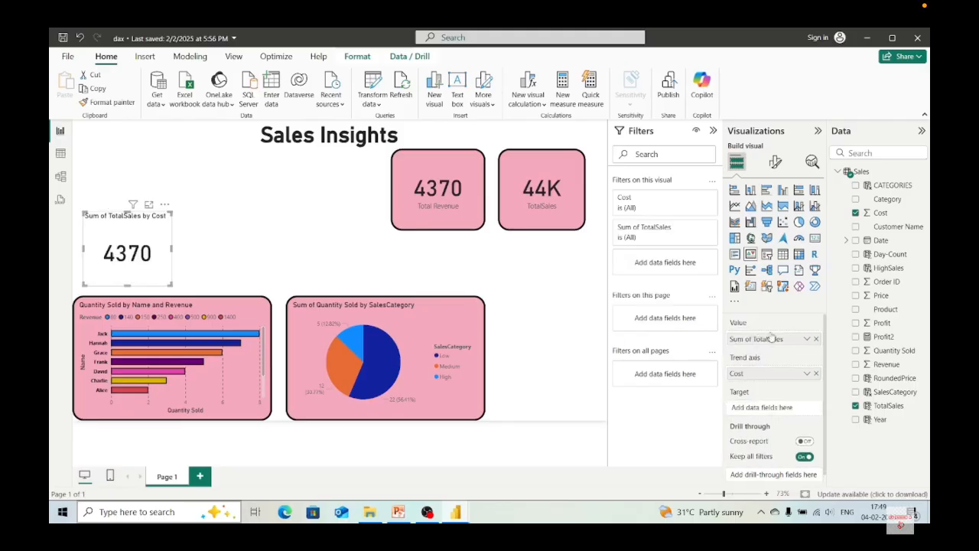
left_click(873, 352)
left_click_drag(876, 353, 771, 413)
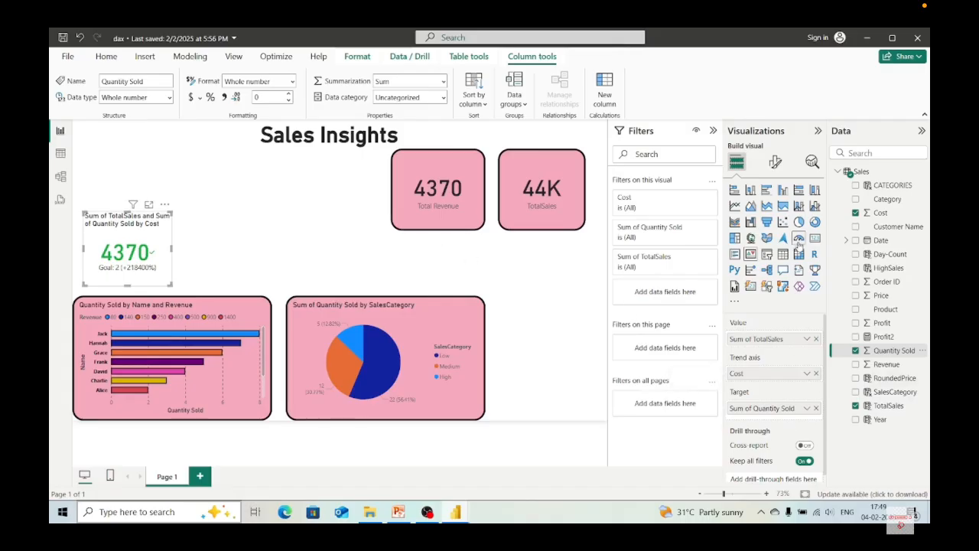
- Shorten the KPI's title to "TotalSales and Quantity Sold by Cost" by removing both "Sum of" phrases
left_click(775, 162)
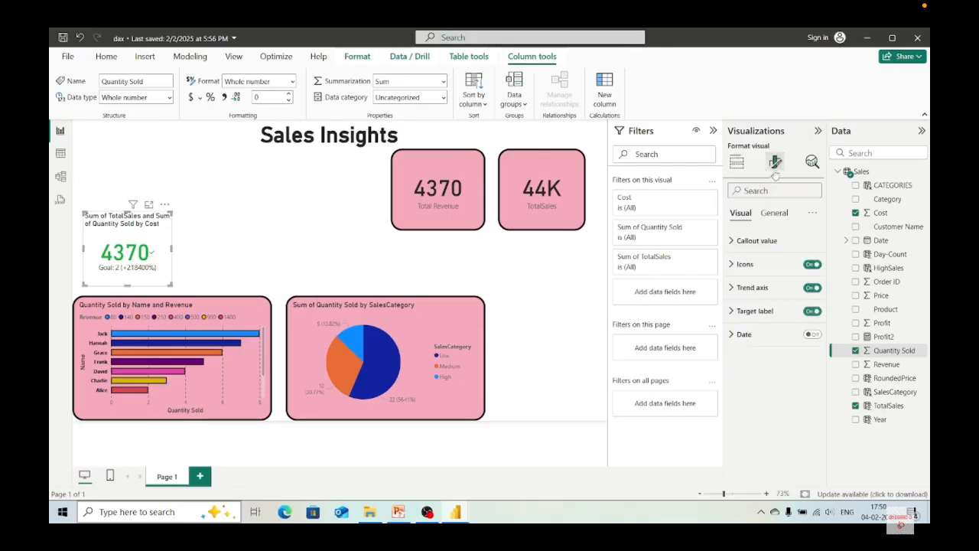
left_click(776, 214)
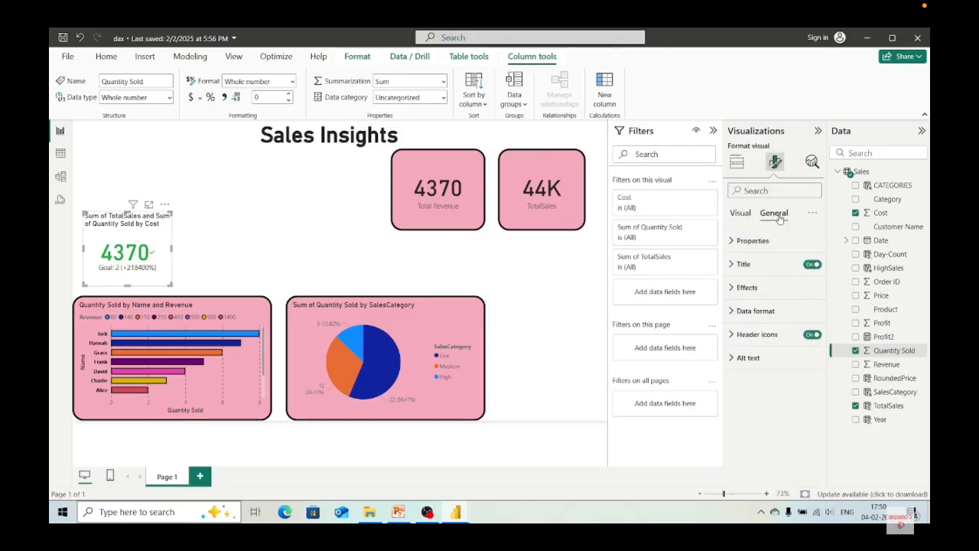
left_click(742, 264)
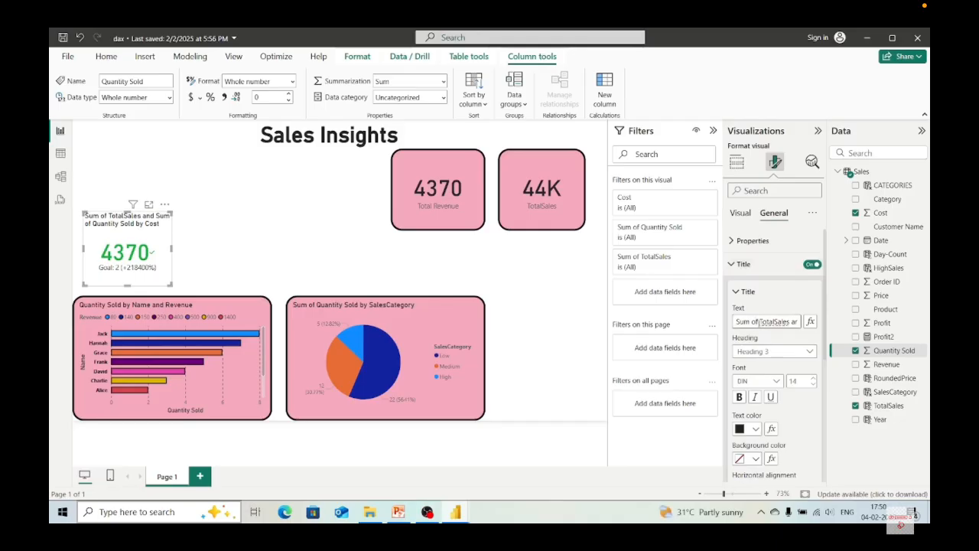
left_click(760, 321)
key("BackSpace")
key("BackSpace")
key("BackSpace")
key("BackSpace")
key("BackSpace")
key("BackSpace")
key("BackSpace")
key("Delete")
key("Delete")
key("Delete")
key("Delete")
key("Delete")
key("Delete")
key("Delete")
key("Delete")
key("Delete")
key("Delete")
key("Delete")
key("Delete")
key("Delete")
key("Delete")
key("Delete")
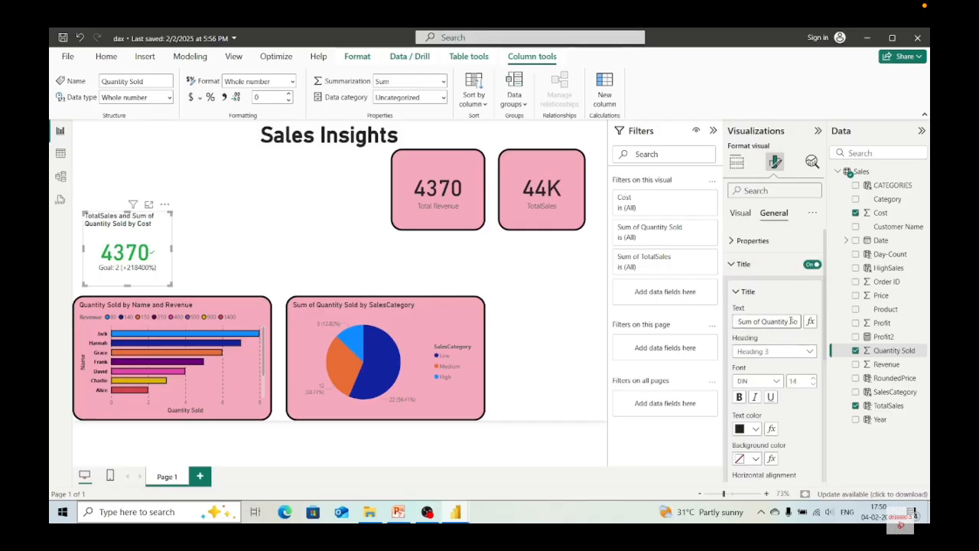
key("BackSpace")
key("BackSpace")
key("BackSpace")
key("BackSpace")
key("BackSpace")
key("BackSpace")
key("BackSpace")
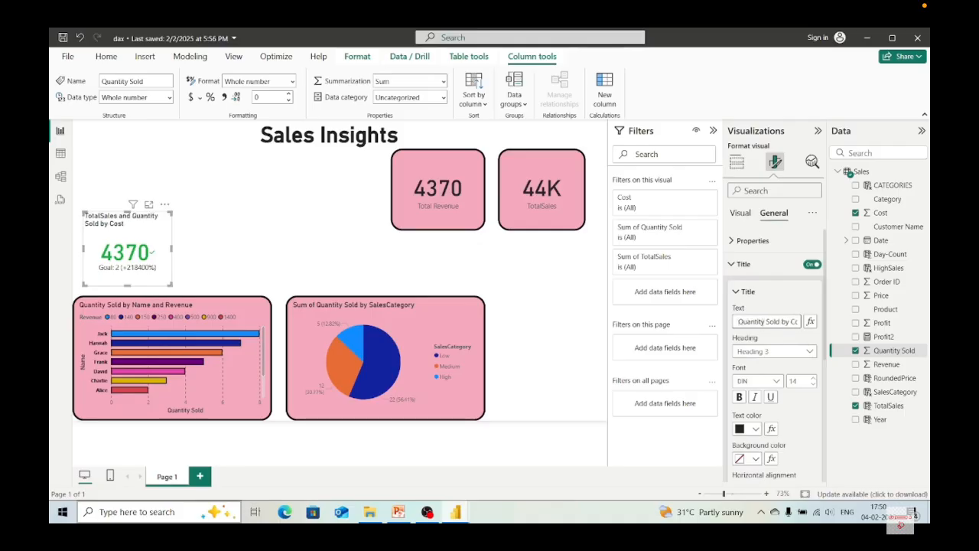
key("BackSpace")
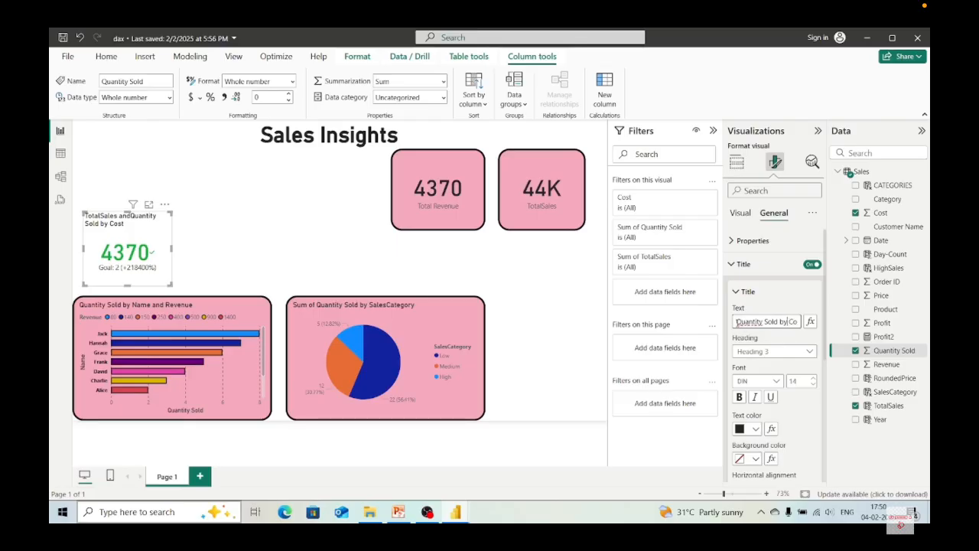
left_click(737, 321)
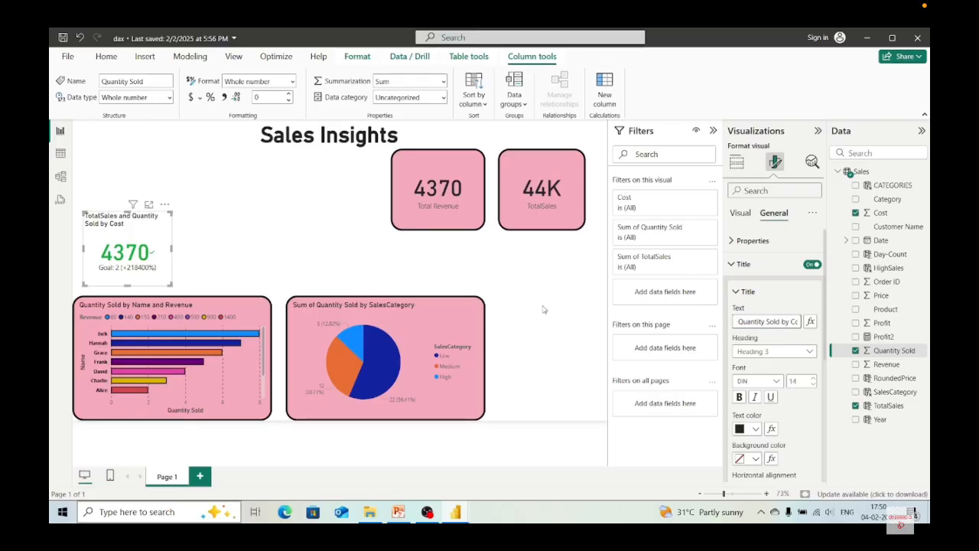
- Copy the pie chart's formatting to the KPI with Format painter and move the KPI beside the Total Revenue card
left_click(311, 349)
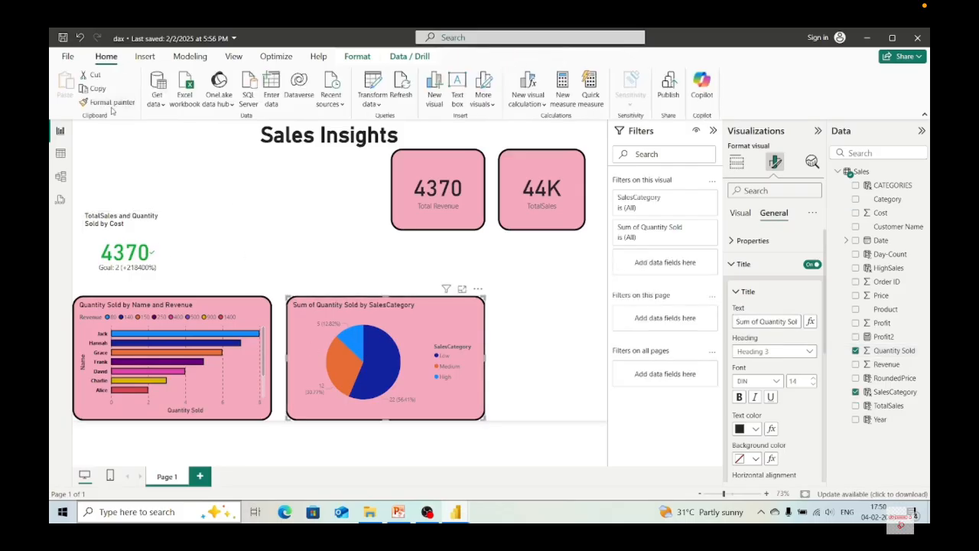
left_click(111, 104)
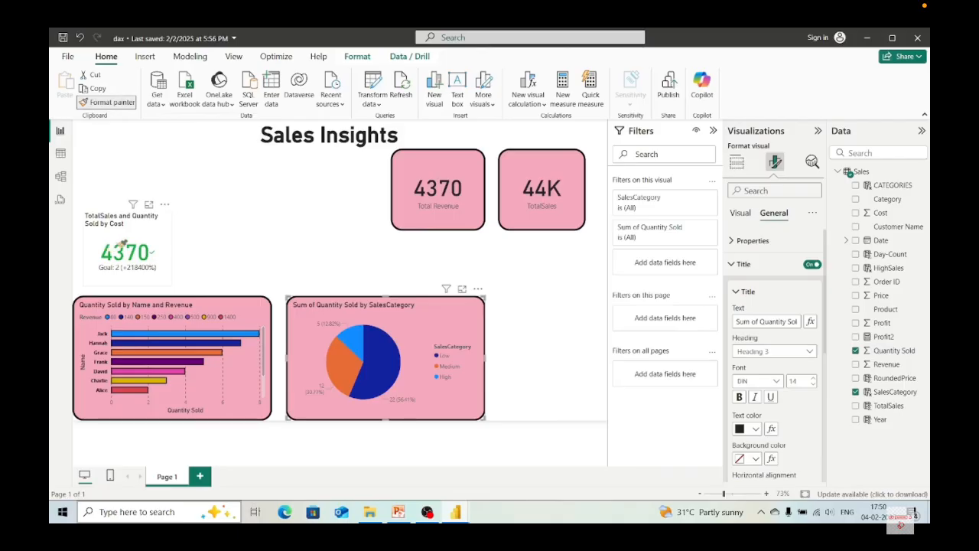
left_click(122, 243)
left_click_drag(134, 236, 335, 178)
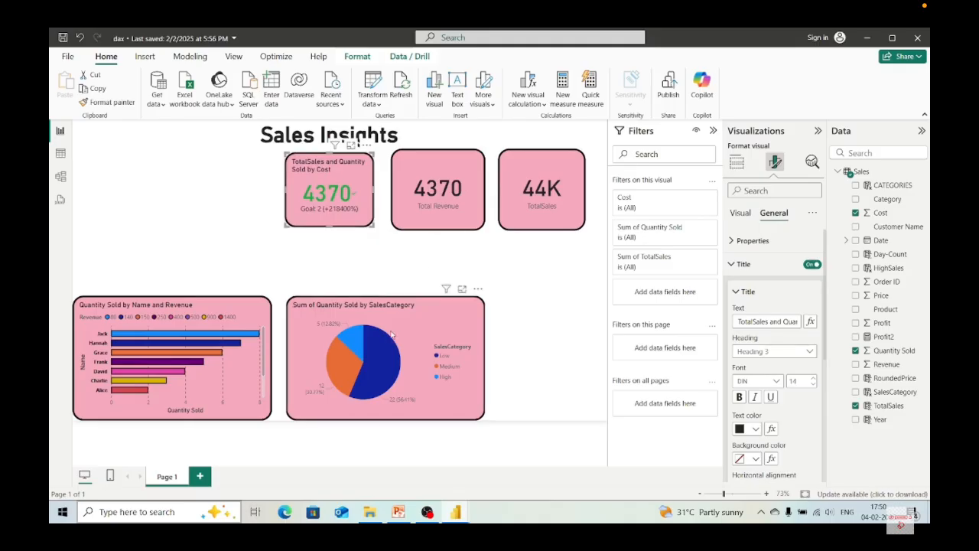
- Try a narrowed filled map visual above the bar chart with Year as legend and Price as latitude
left_click(533, 402)
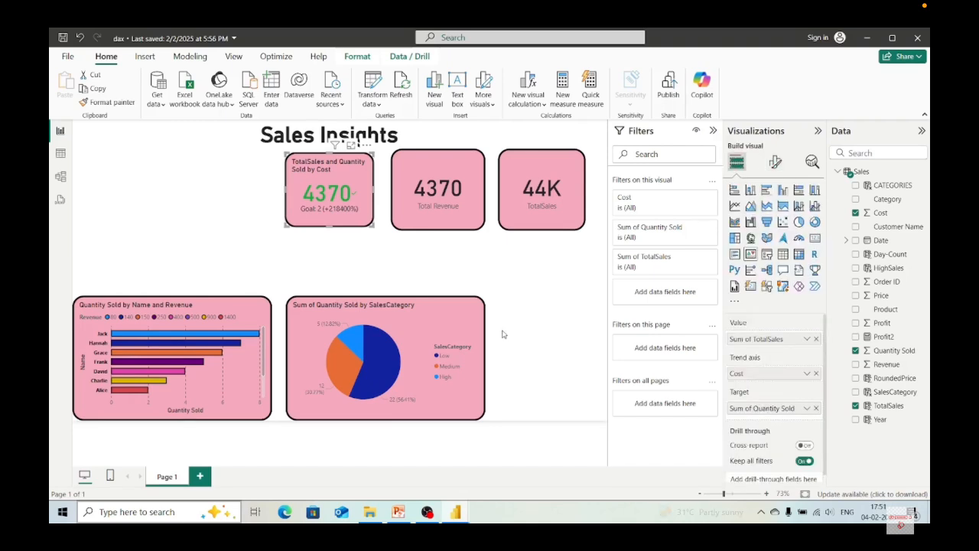
left_click(767, 239)
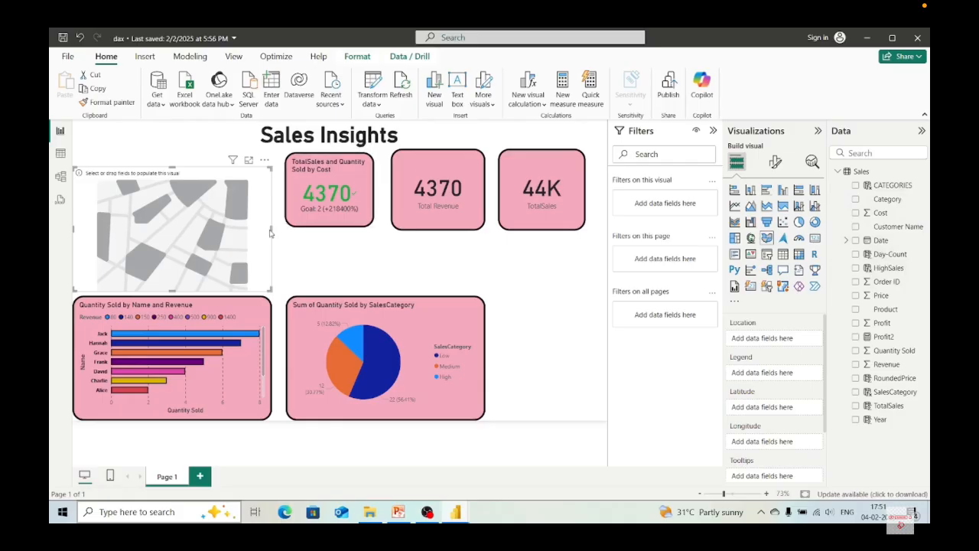
left_click_drag(271, 228, 202, 228)
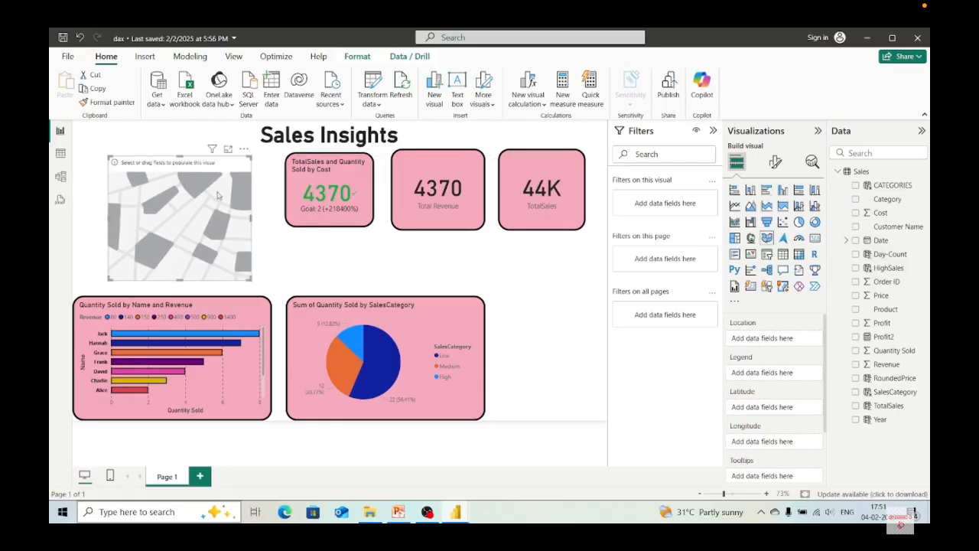
left_click(243, 149)
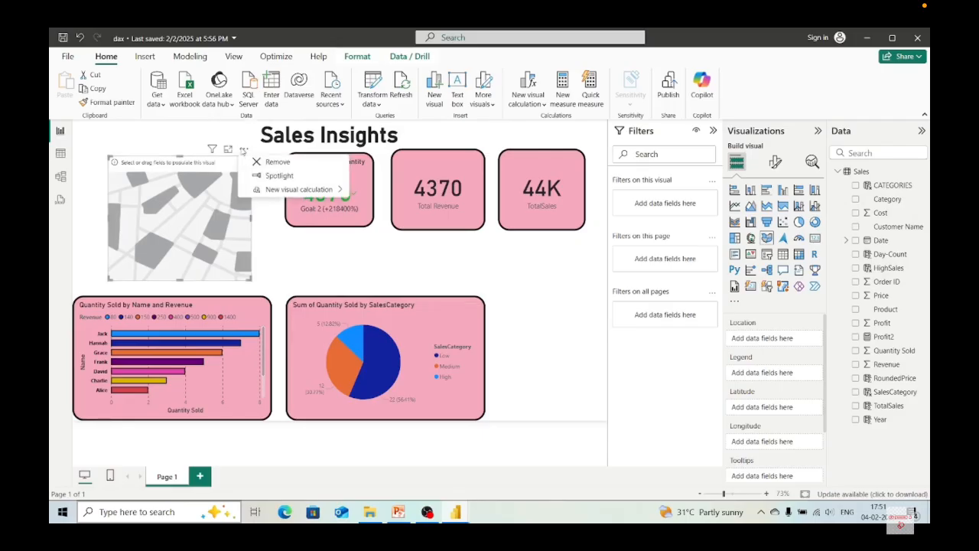
mouse_move(290, 193)
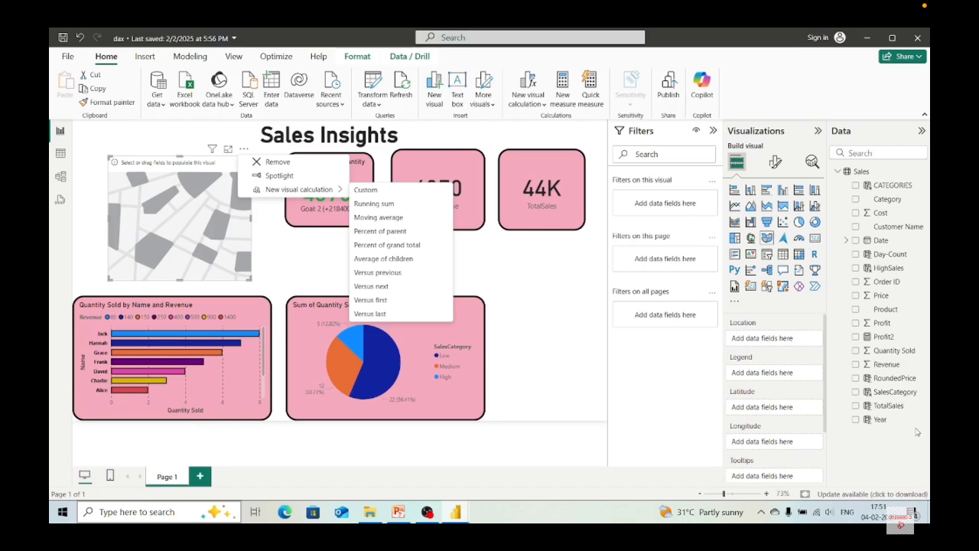
left_click(886, 420)
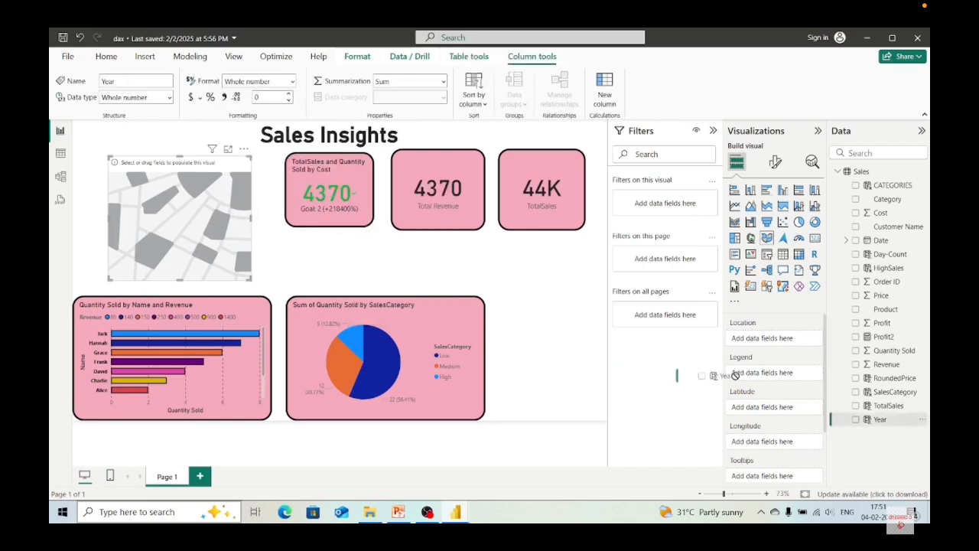
left_click_drag(788, 372, 788, 373)
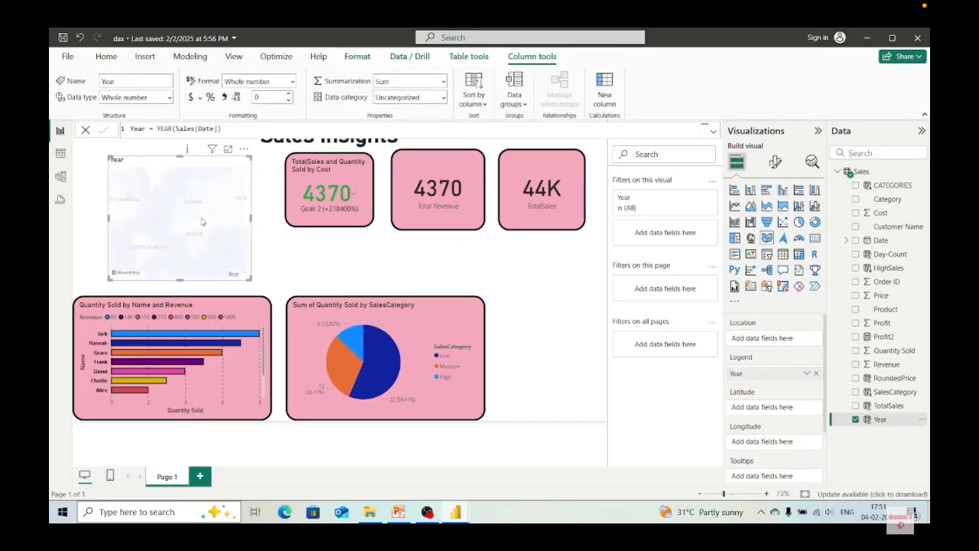
left_click_drag(880, 296, 775, 410)
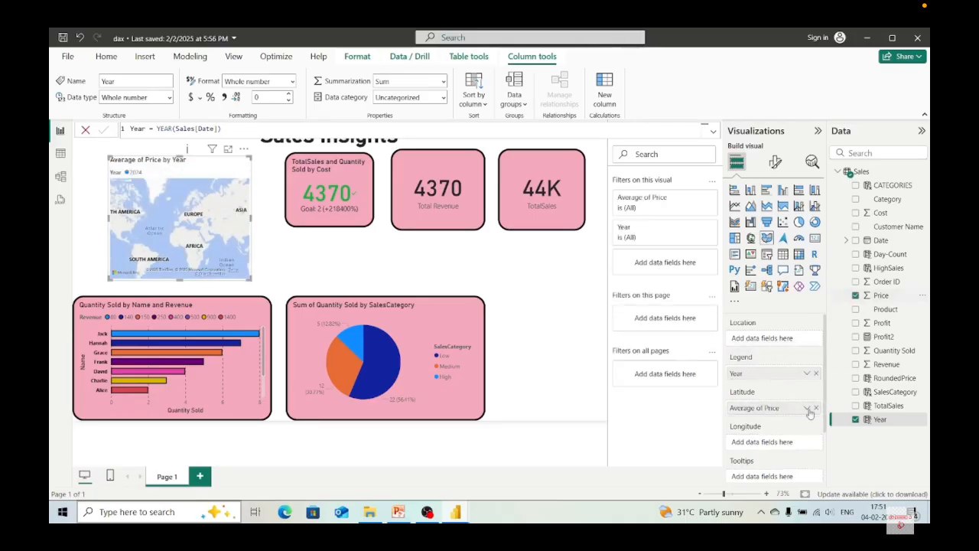
- Take Price out of the filled map's latitude and remove the map from the report page
left_click(815, 407)
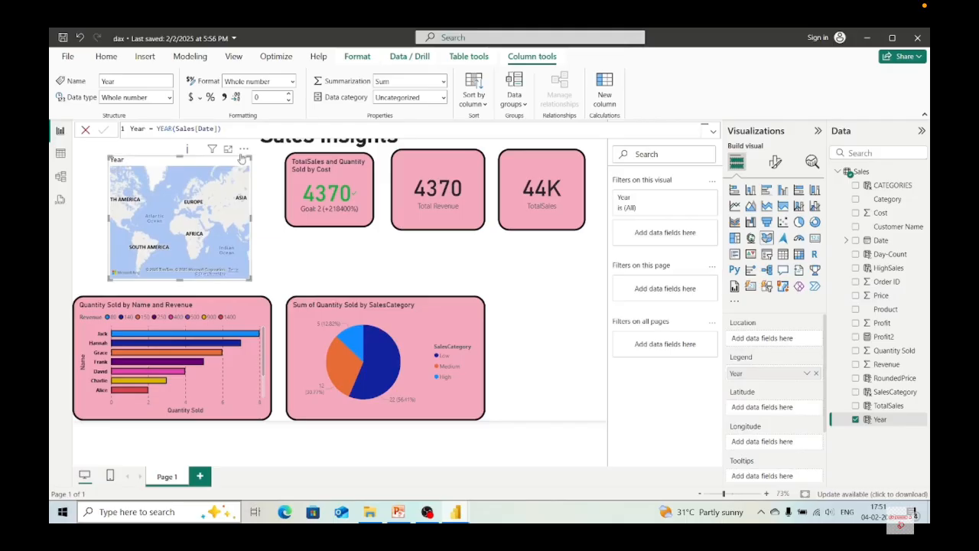
left_click(243, 149)
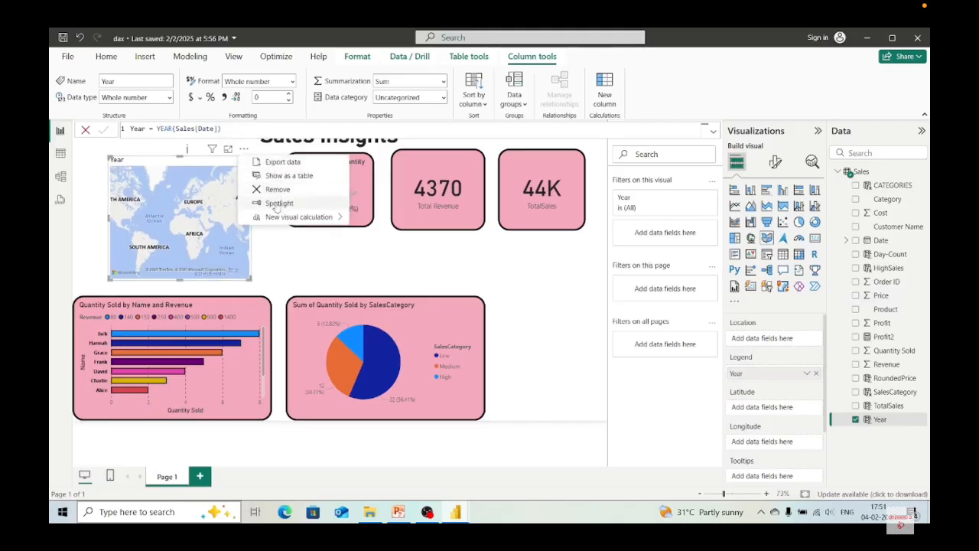
left_click(277, 189)
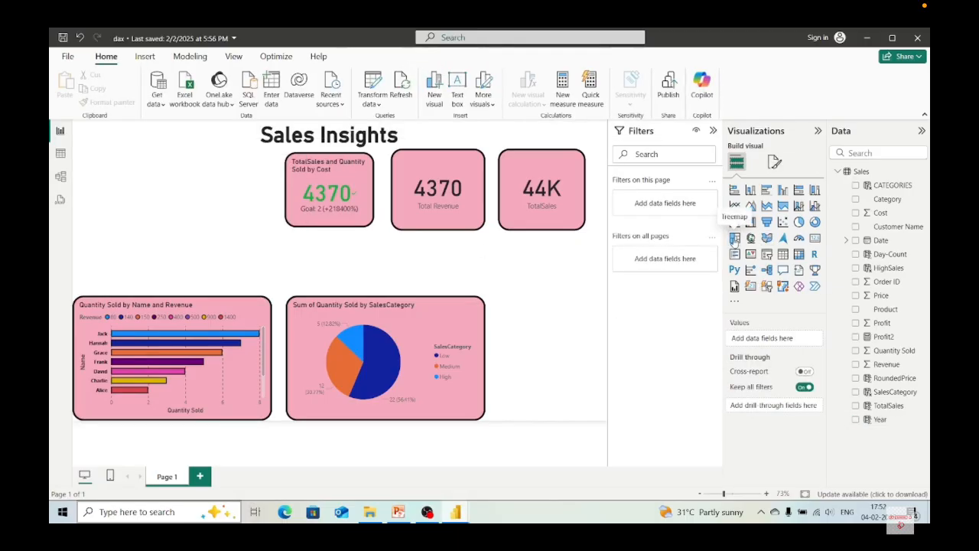
- Add a treemap visual, narrow it and place it beside the SalesCategory pie chart
left_click(734, 240)
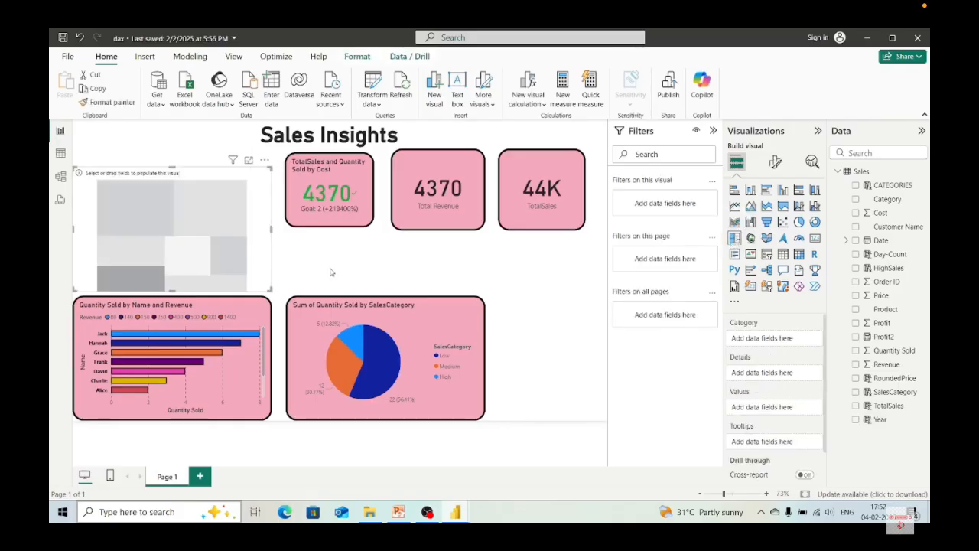
left_click_drag(271, 228, 192, 238)
left_click_drag(123, 227, 570, 359)
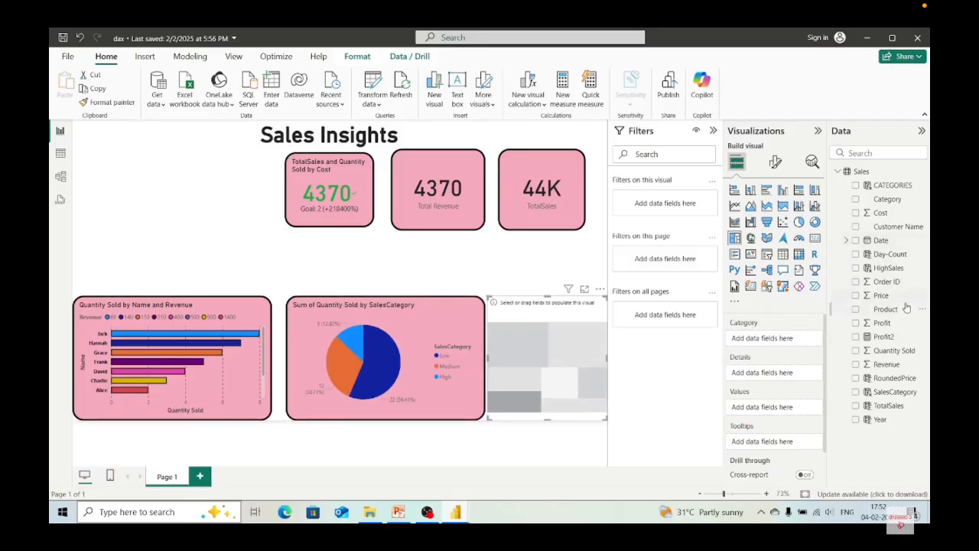
- Populate the treemap with Product as category, SalesCategory as details and Category as values
left_click_drag(899, 313, 802, 341)
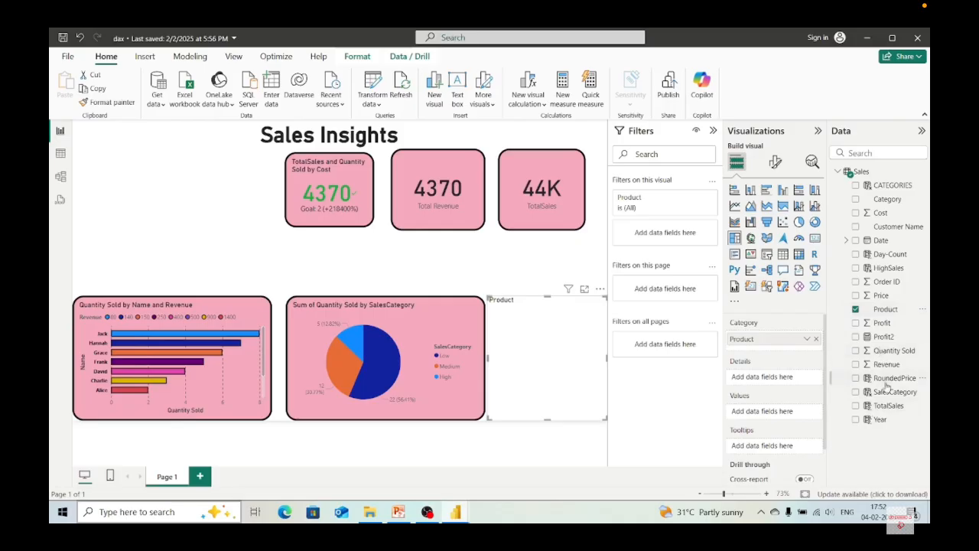
left_click_drag(886, 394, 781, 378)
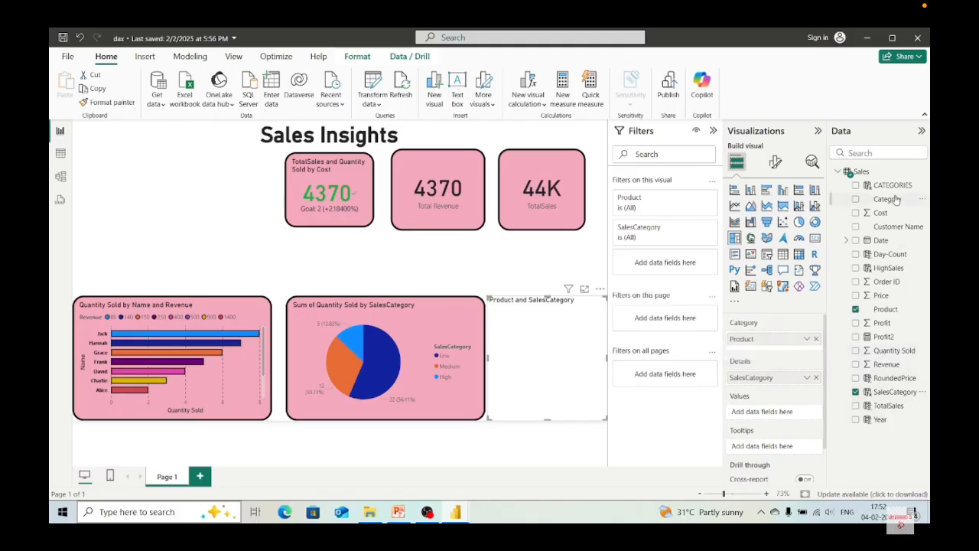
left_click_drag(893, 200, 788, 416)
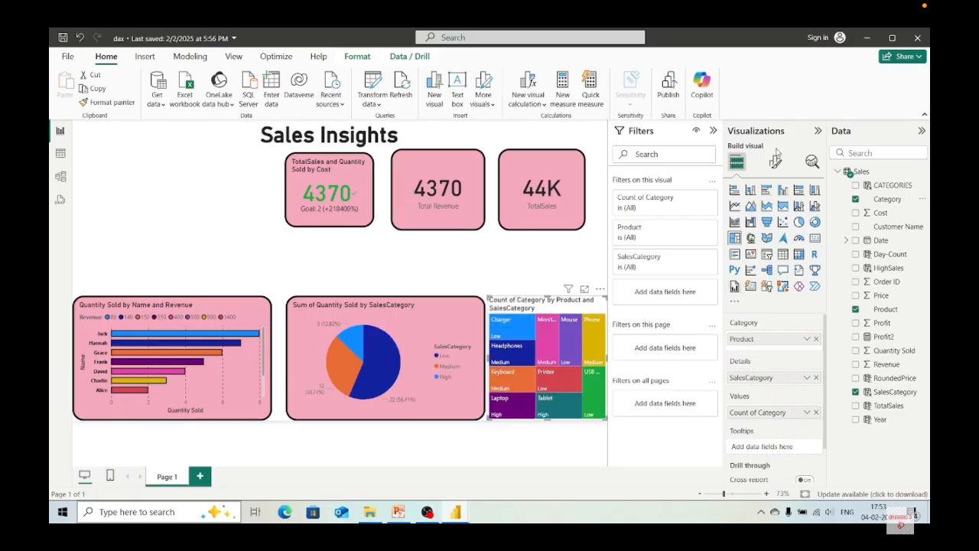
- Shorten the treemap's title to "Category by Product and SalesCategory" by removing "Count of"
left_click(774, 164)
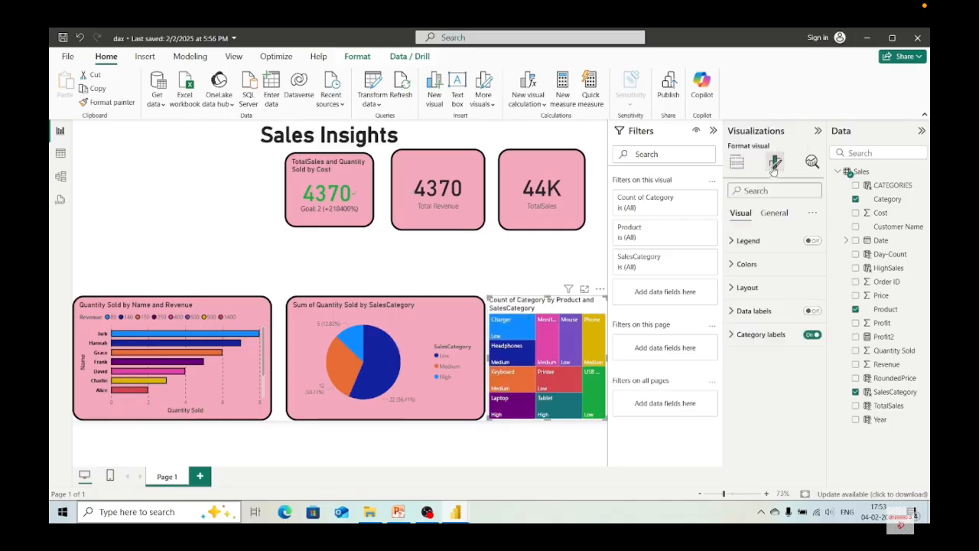
left_click(774, 213)
left_click(746, 264)
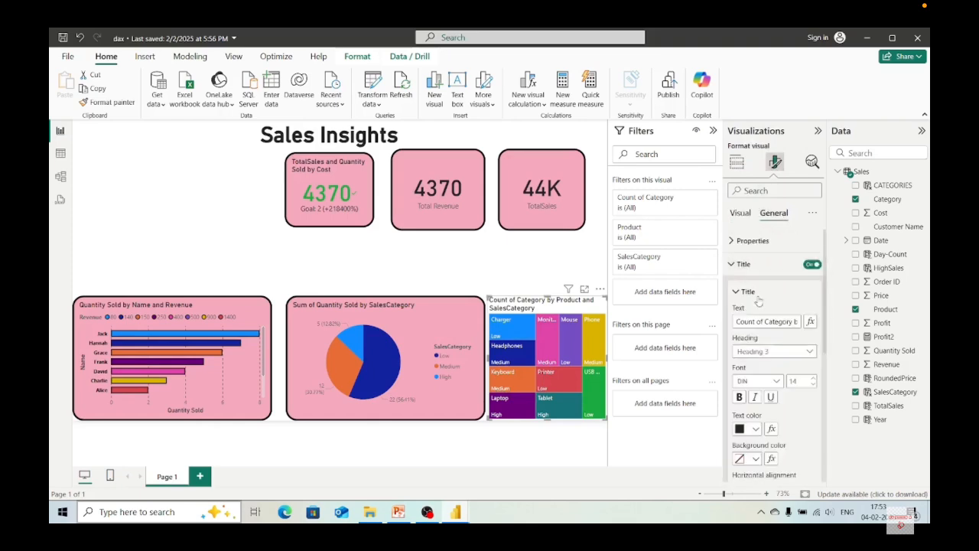
left_click(765, 322)
key("BackSpace")
key("BackSpace")
key("BackSpace")
key("BackSpace")
key("BackSpace")
key("BackSpace")
key("BackSpace")
key("BackSpace")
key("BackSpace")
key("Right")
key("Right")
key("Right")
key("Right")
key("Right")
key("Right")
key("Right")
key("Right")
key("Right")
key("Right")
key("Right")
key("Right")
key("Right")
key("Right")
key("Right")
key("Right")
key("Right")
key("Right")
key("Right")
key("Right")
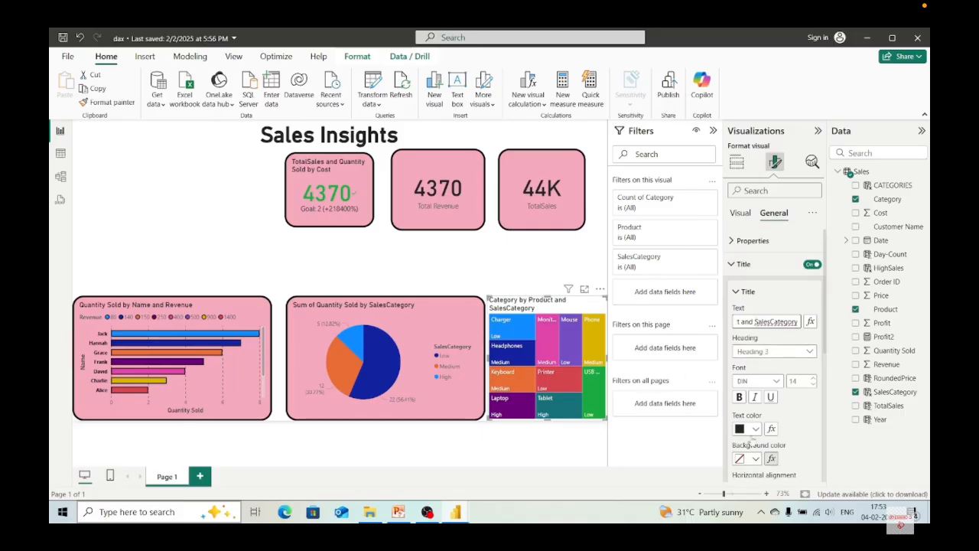
- Copy the TotalSales card's formatting to the treemap with Format painter and clear the selection
left_click(521, 202)
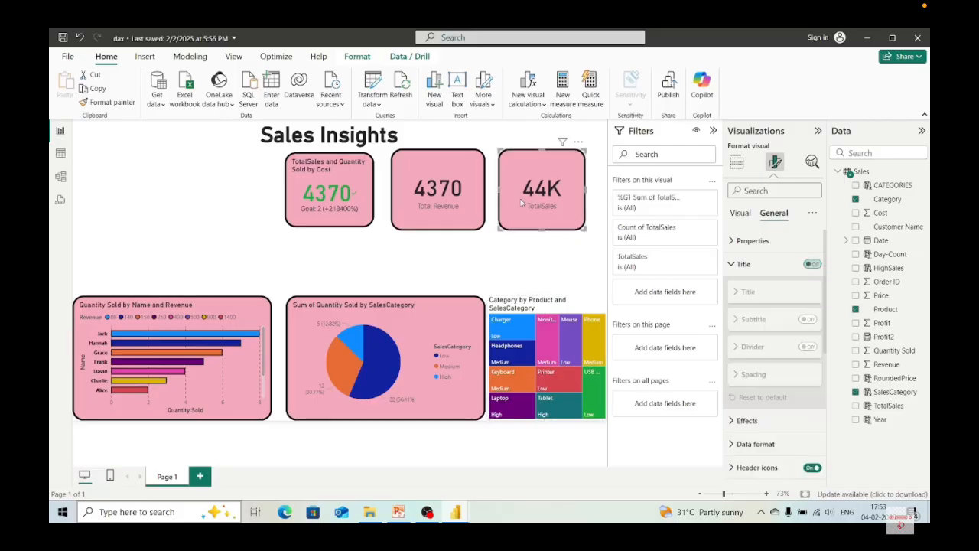
left_click(112, 102)
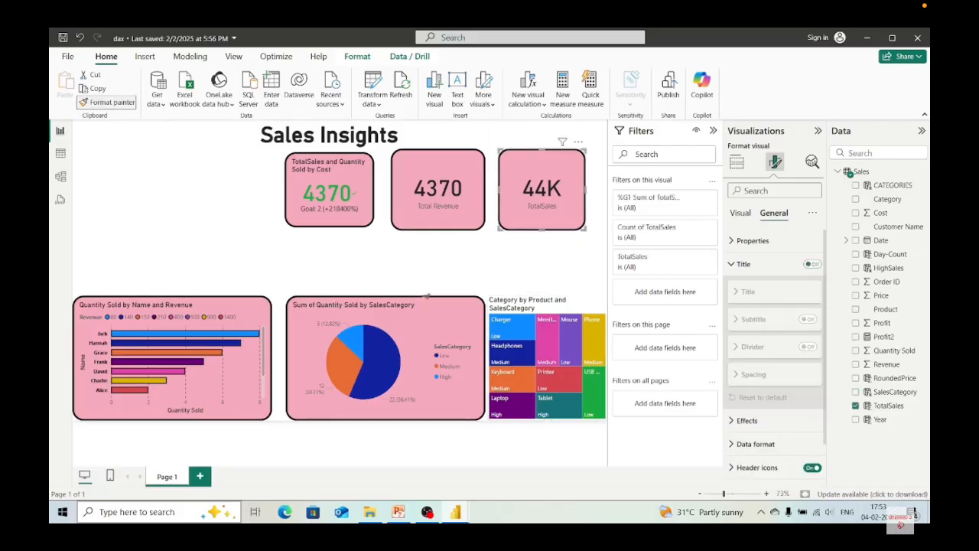
left_click(547, 366)
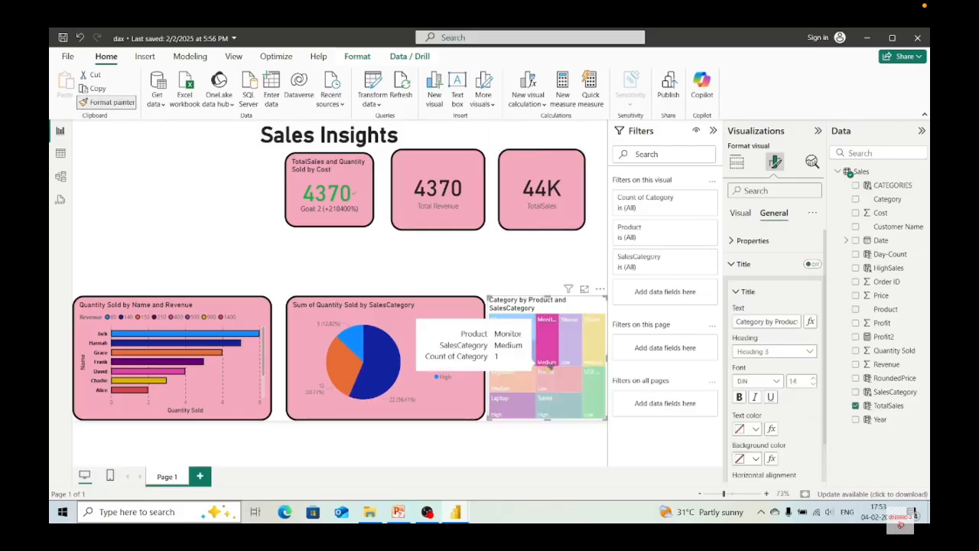
left_click(347, 278)
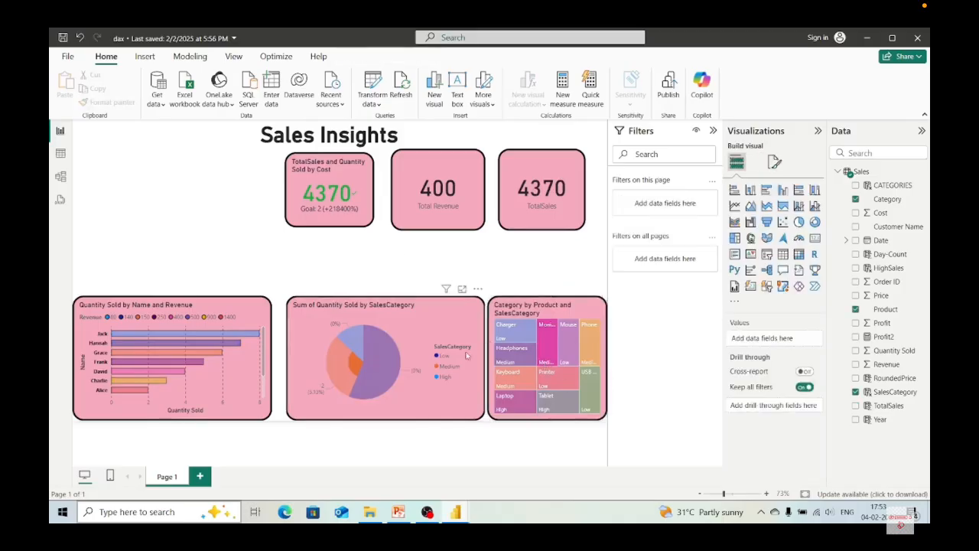
left_click(573, 359)
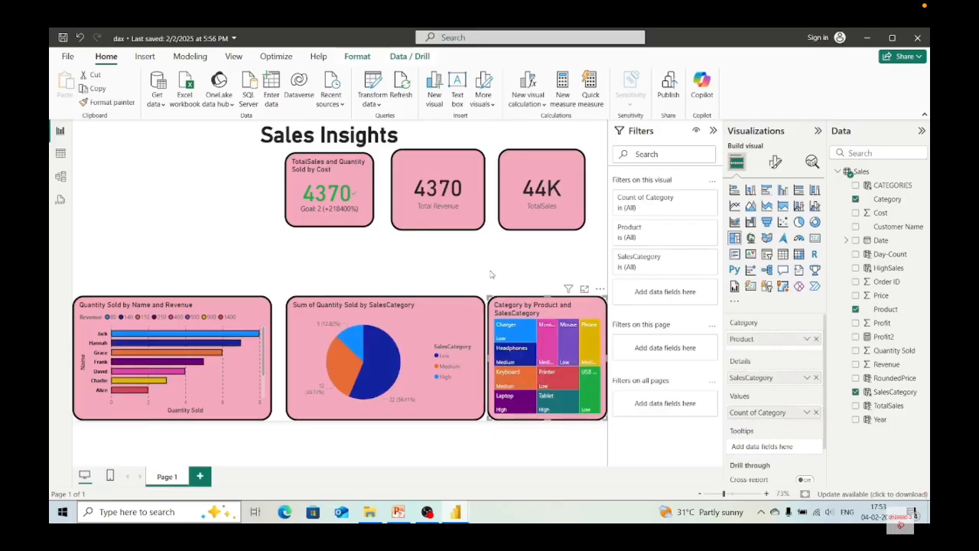
left_click(384, 275)
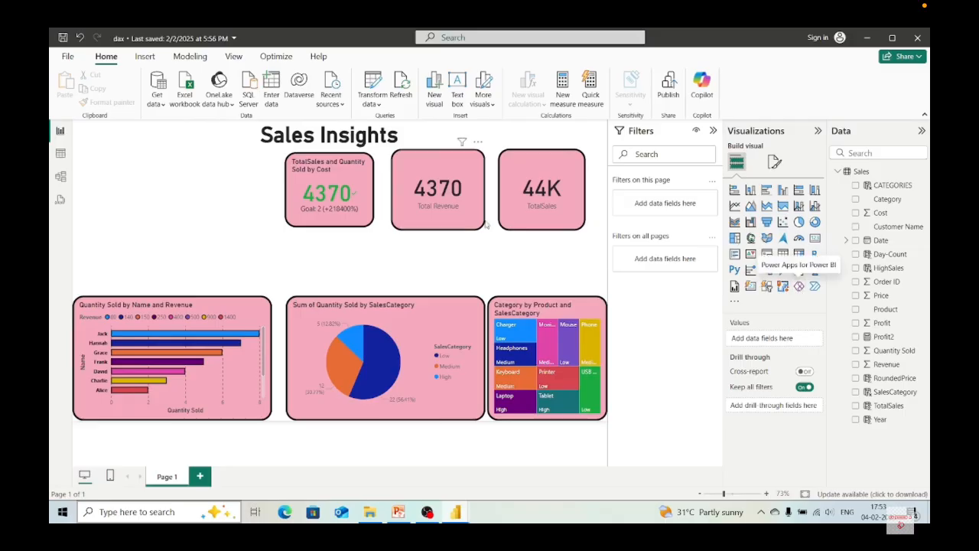
- Add a table visual with Order ID, Price, CATEGORIES and Customer Name columns, plus Category as a drill-through field
left_click(783, 254)
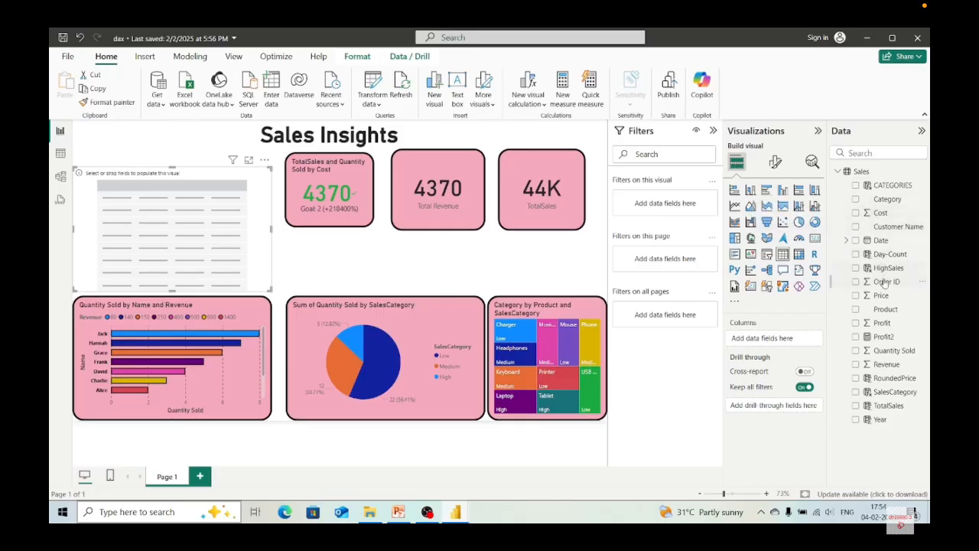
left_click_drag(884, 283, 782, 342)
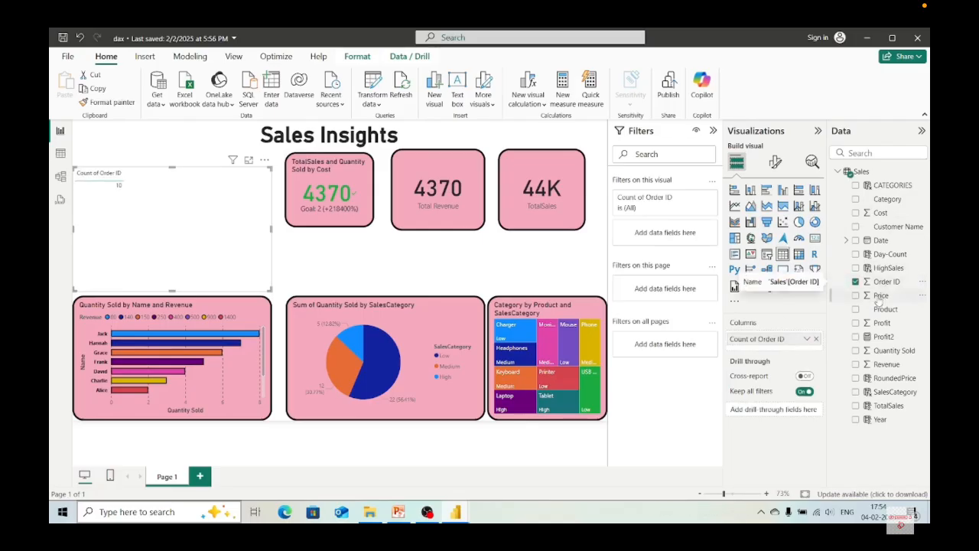
left_click_drag(882, 297, 787, 354)
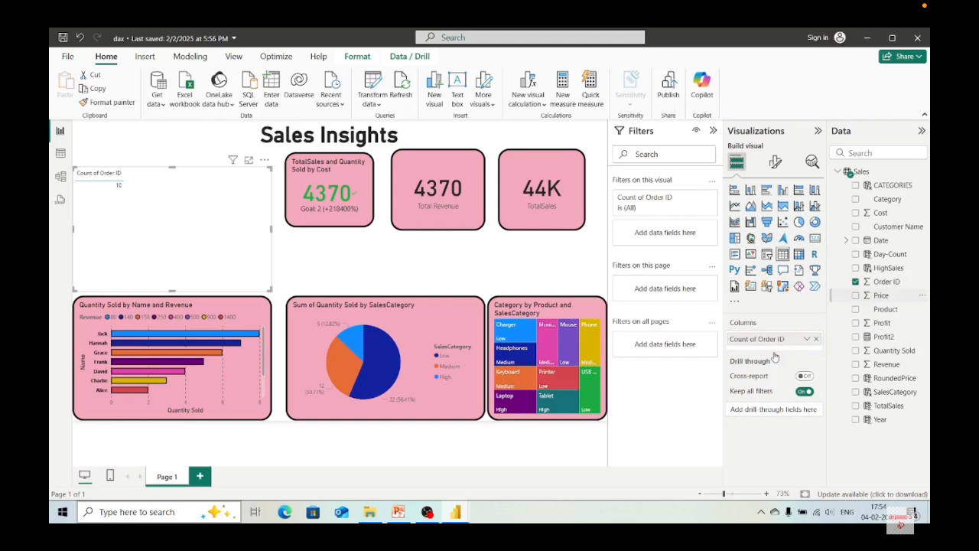
left_click_drag(894, 235, 791, 366)
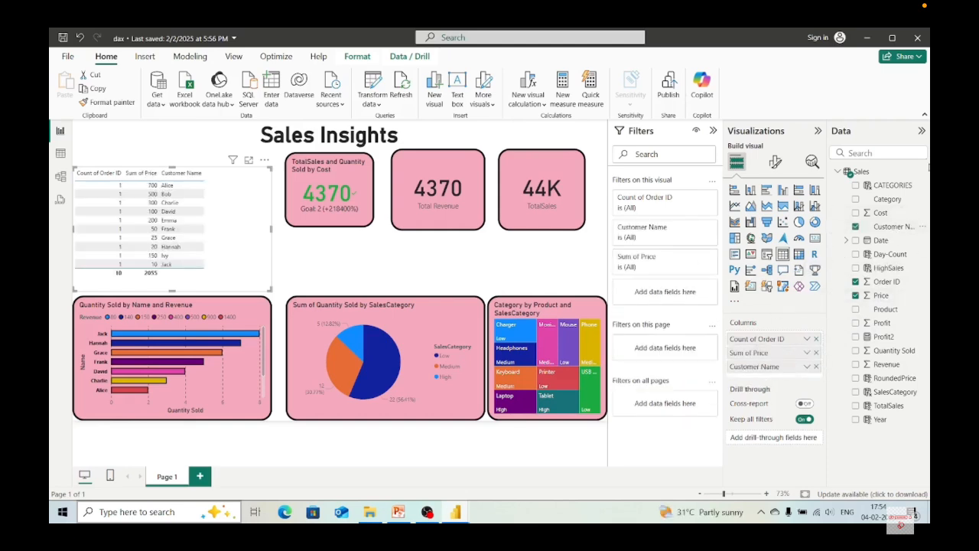
left_click_drag(885, 201, 783, 389)
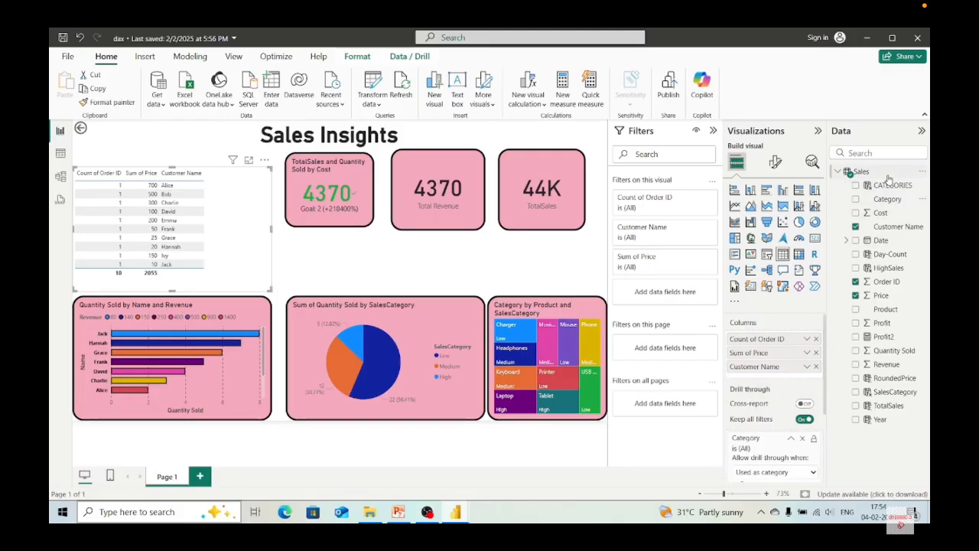
left_click_drag(888, 187, 782, 367)
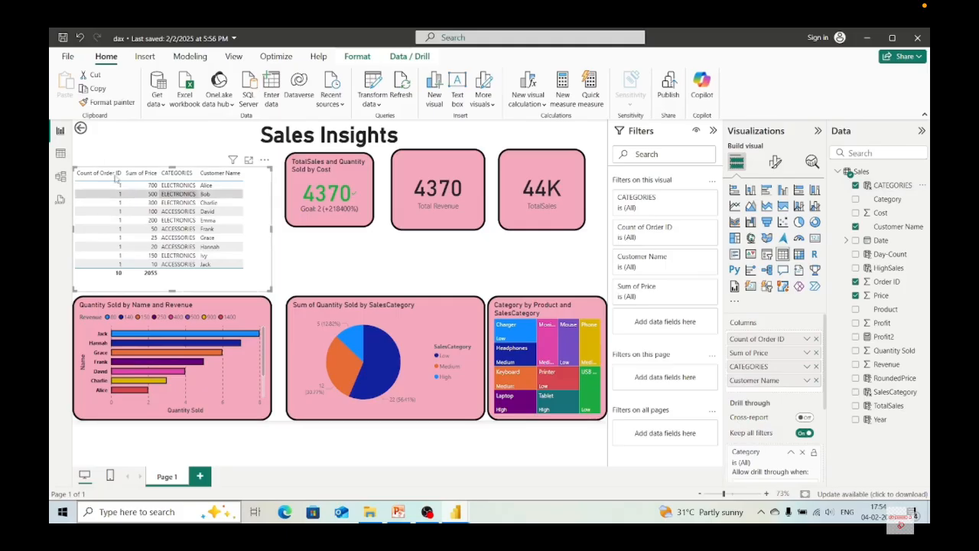
- Shrink the table slightly and copy the KPI's formatting to it with Format painter
left_click_drag(270, 289, 254, 281)
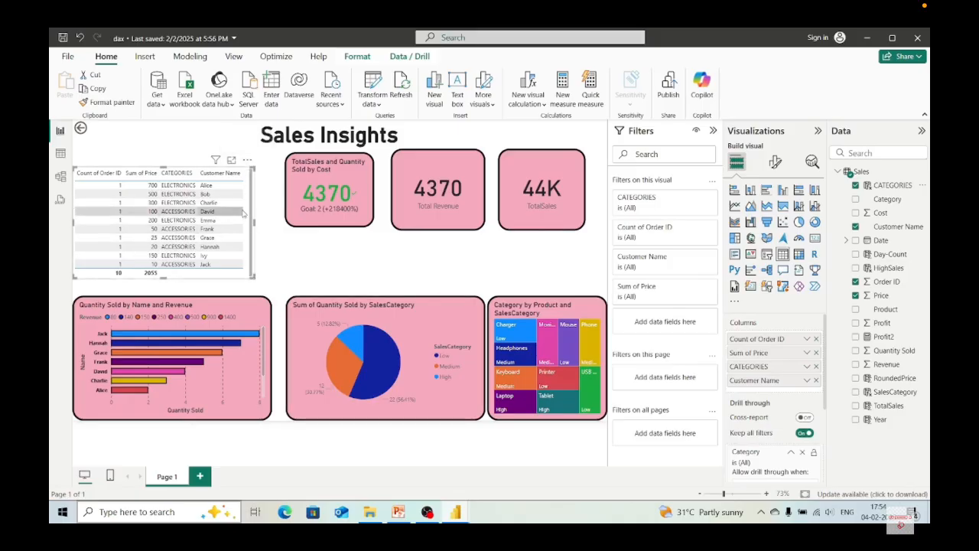
left_click(354, 183)
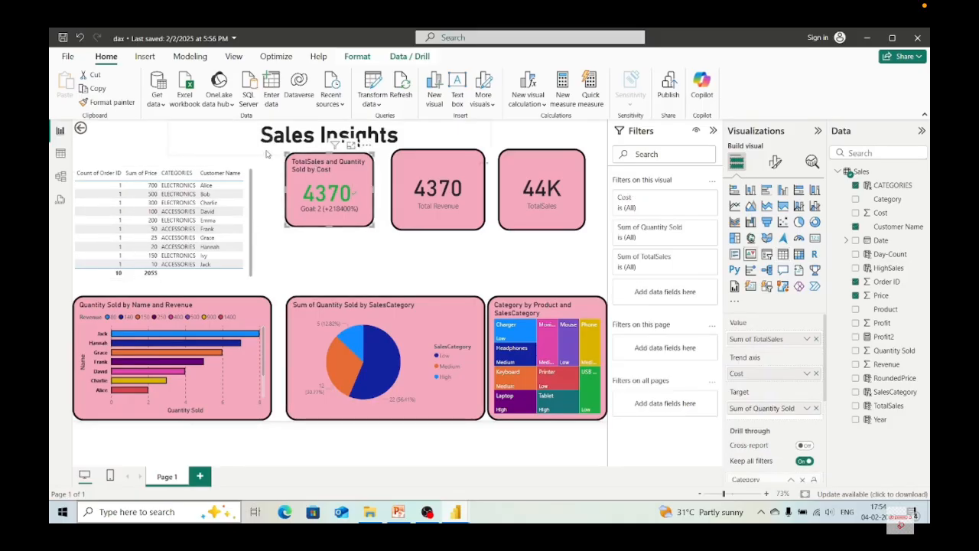
left_click(107, 102)
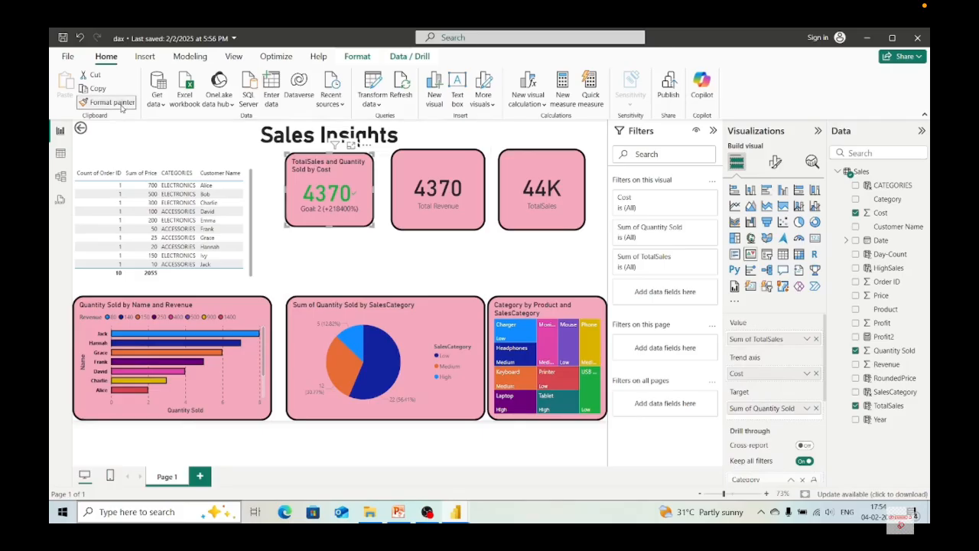
left_click(155, 218)
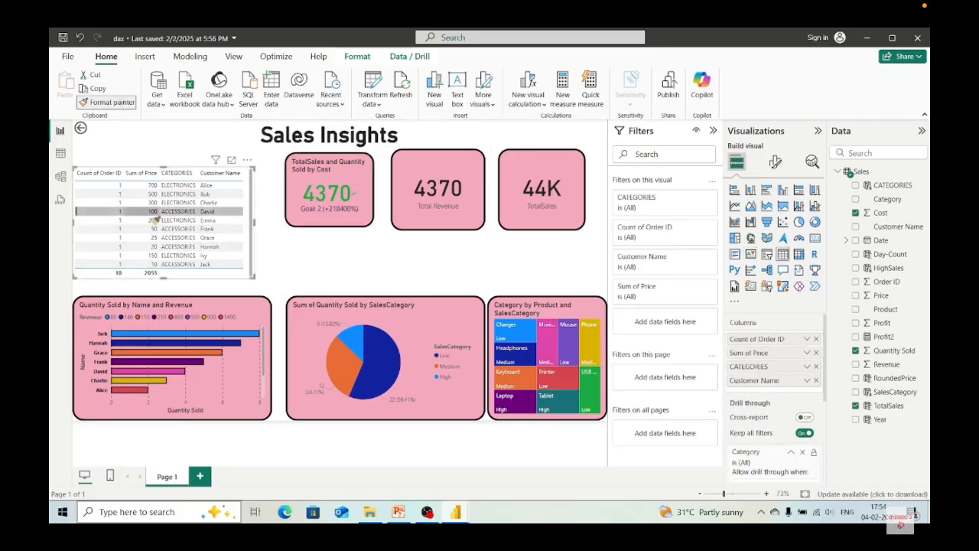
left_click(155, 218)
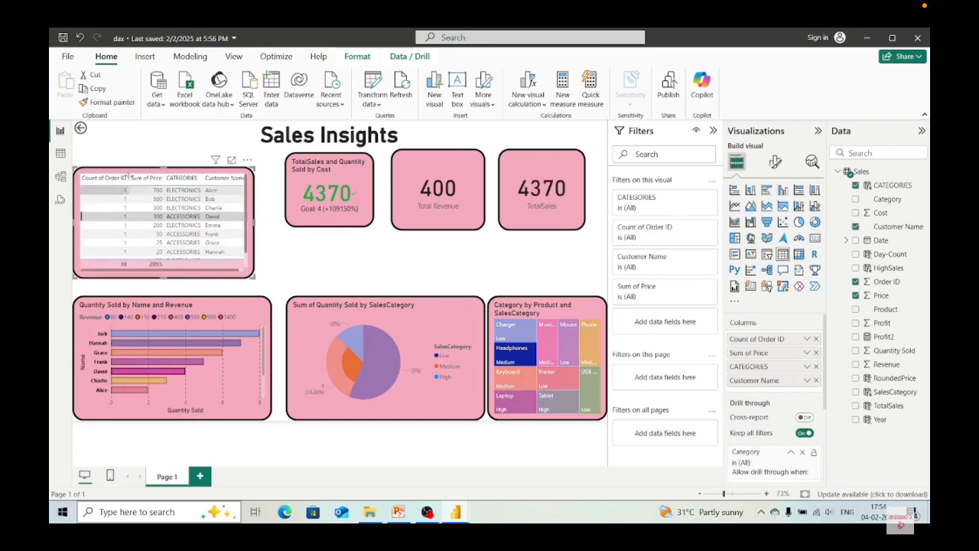
- Show the pie chart as a table, examine its SalesCategory figures without cross-filtering, and return to the report
left_click(248, 160)
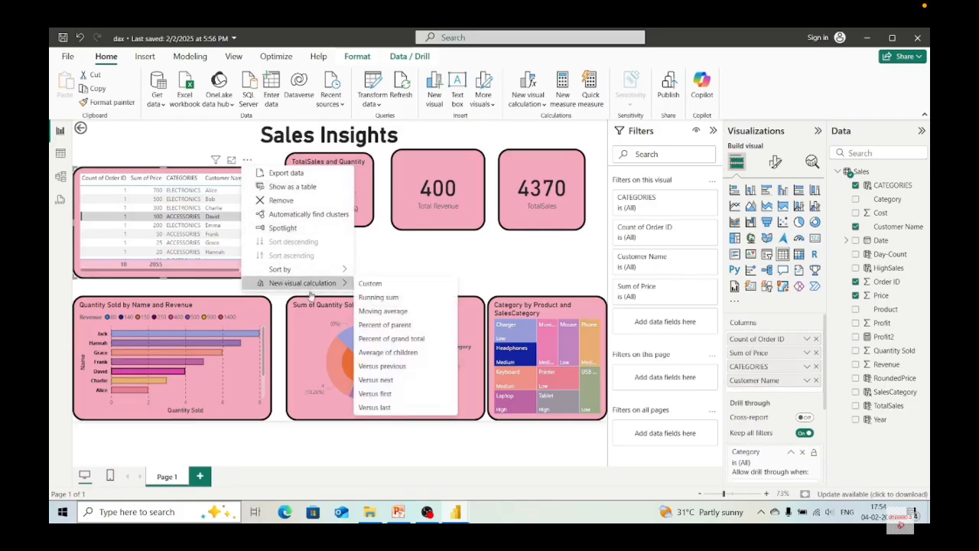
left_click(313, 358)
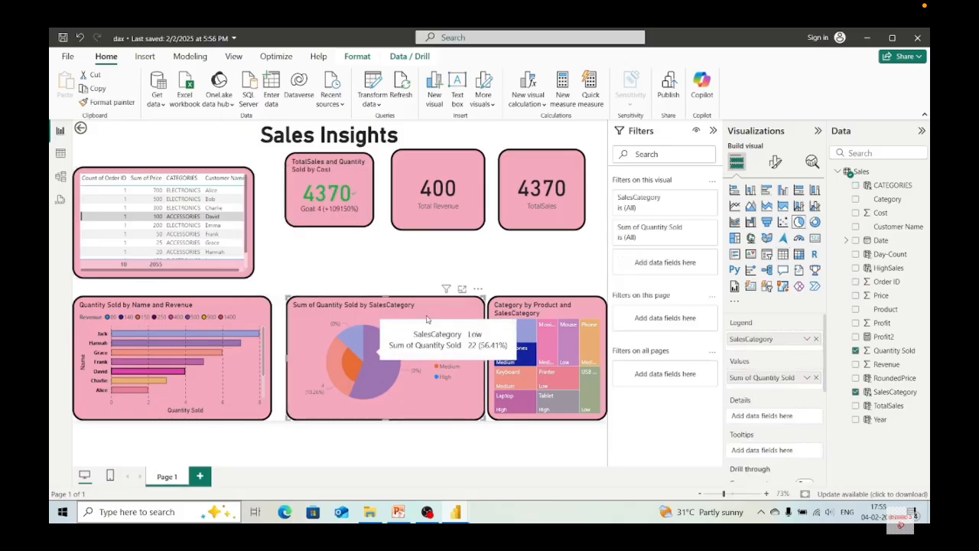
left_click(479, 288)
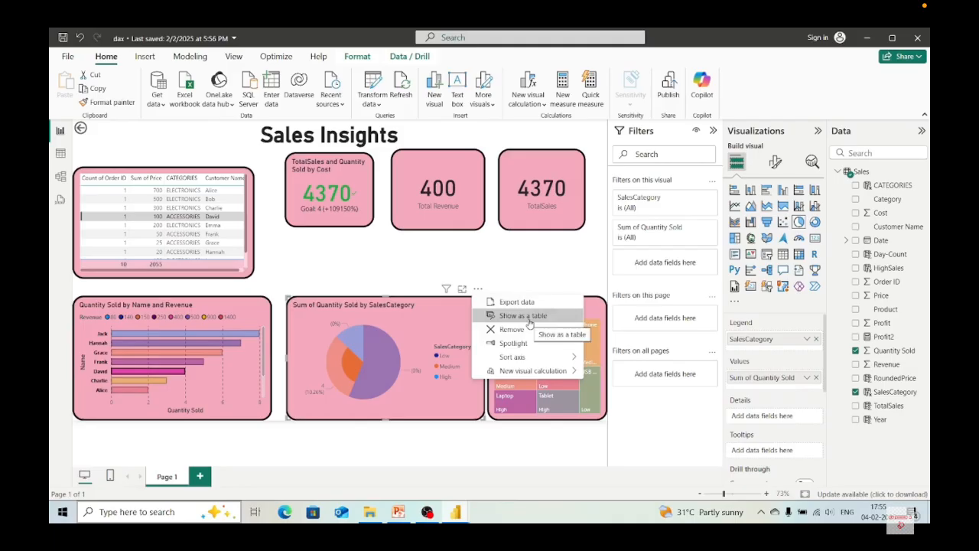
mouse_move(514, 358)
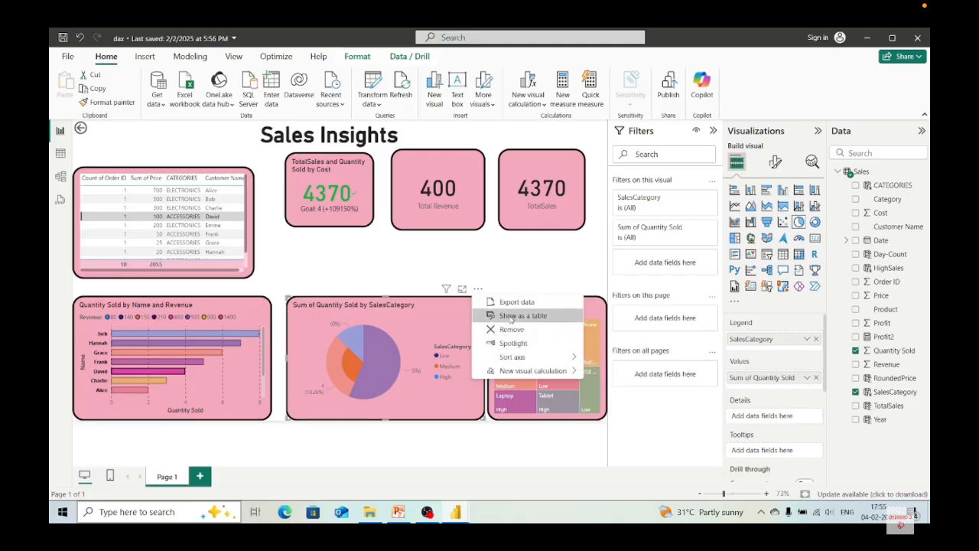
left_click(511, 316)
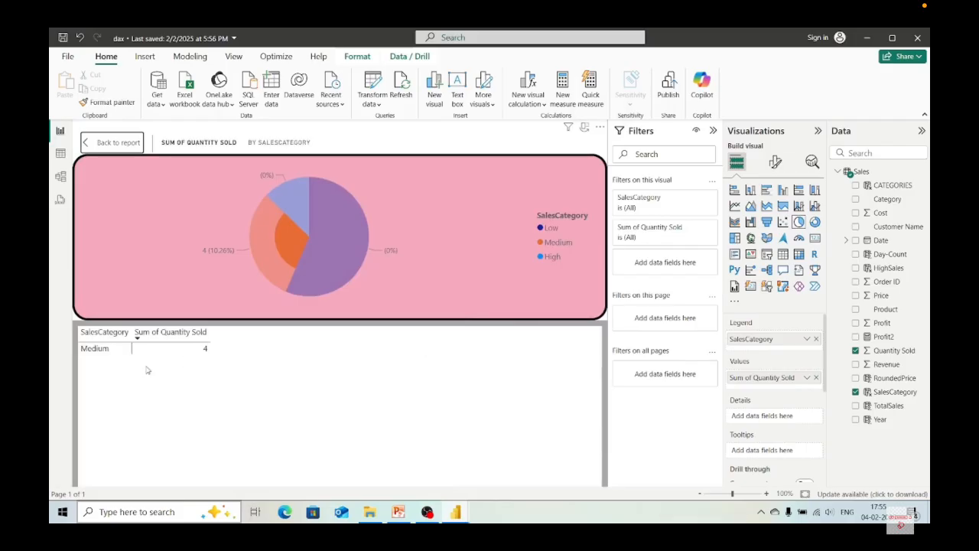
left_click(297, 235)
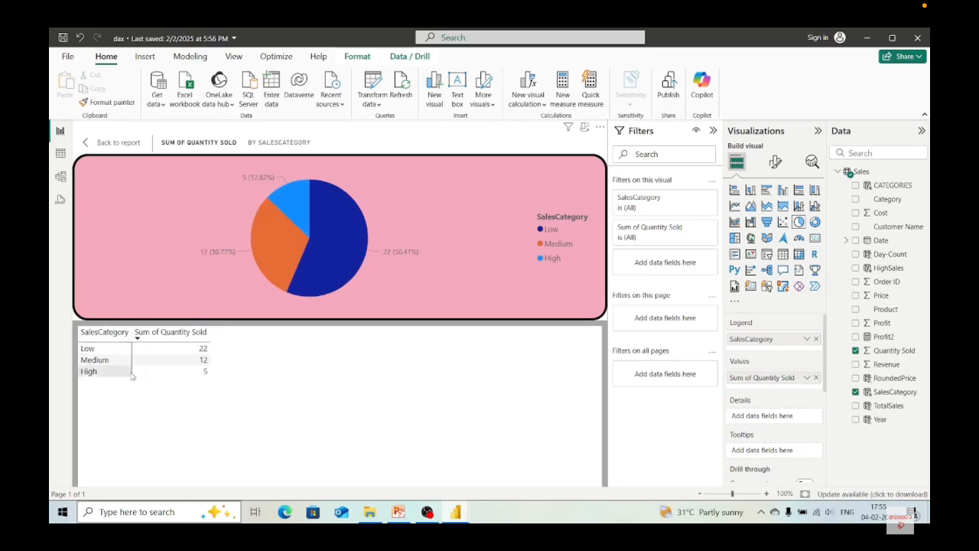
left_click(115, 143)
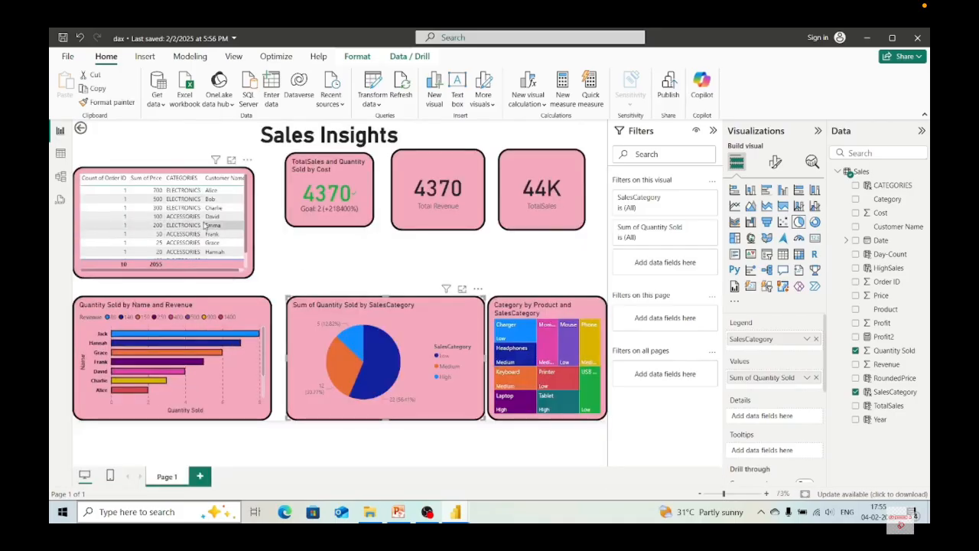
- Resize the table visual narrower and slightly taller above the bar chart
left_click(256, 273)
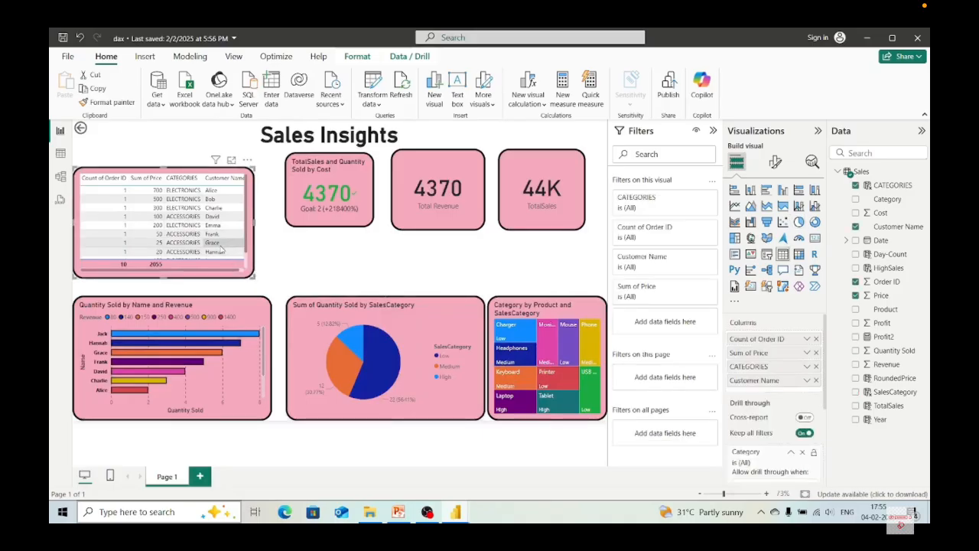
left_click(229, 245)
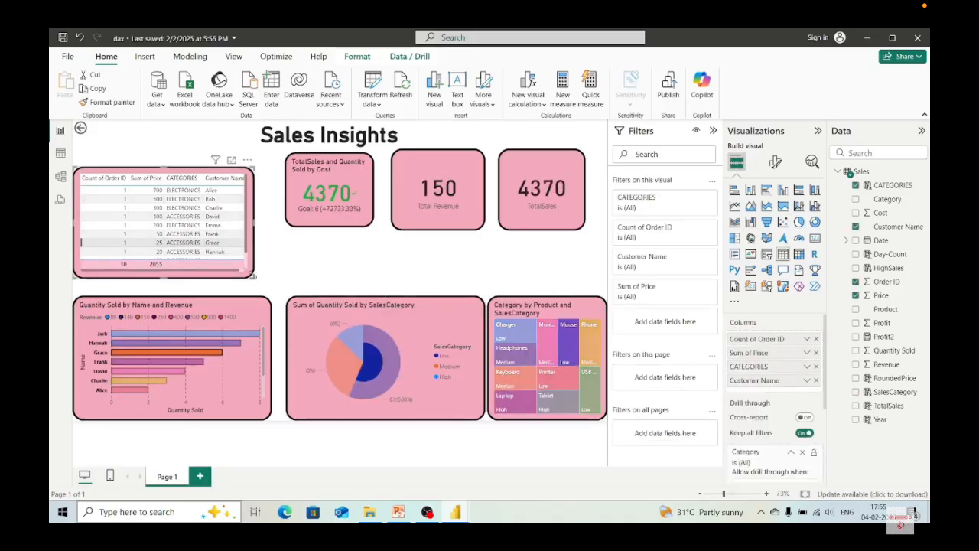
left_click_drag(254, 277, 184, 292)
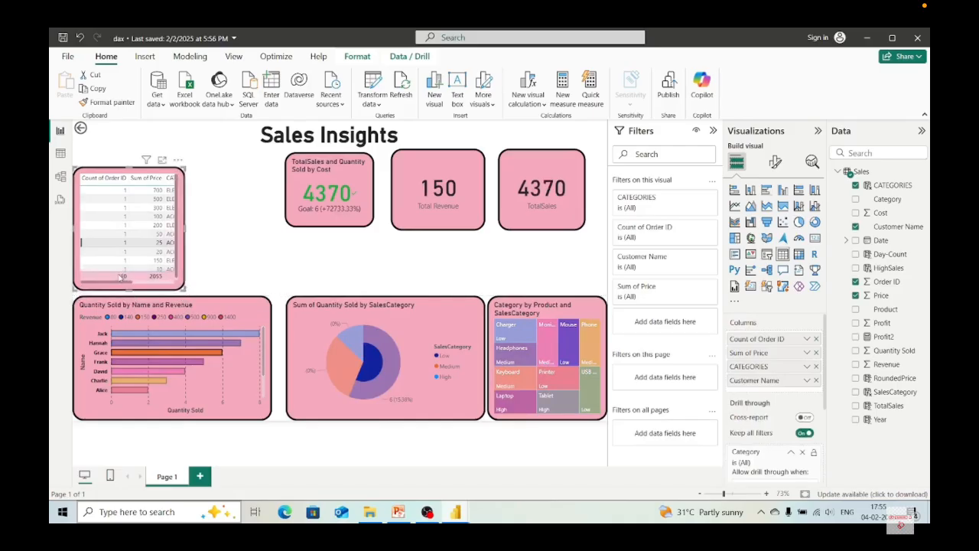
- Nudge the table visual up slightly and make it narrower above the bar chart
left_click_drag(113, 284, 132, 288)
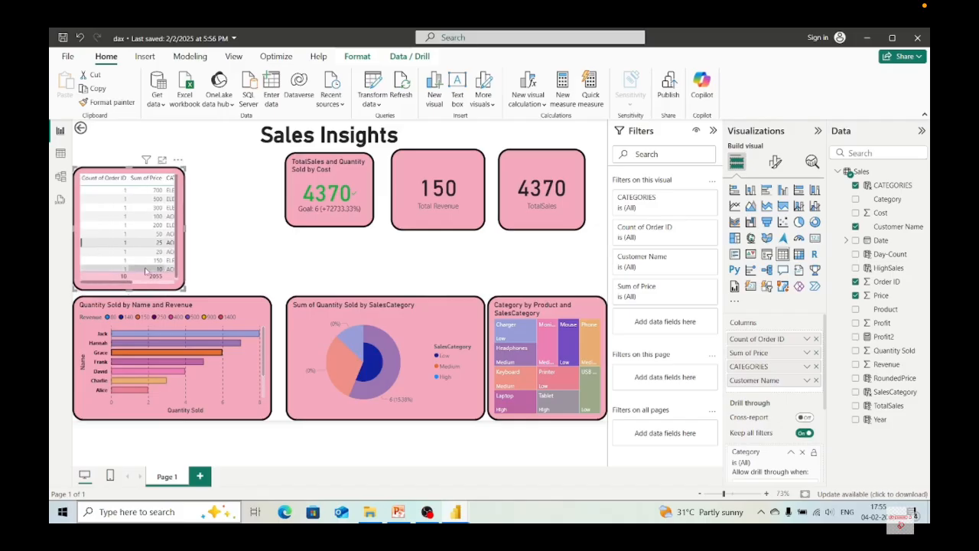
mouse_move(180, 262)
left_mouse_down()
mouse_move(180, 286)
mouse_move(181, 261)
left_mouse_up()
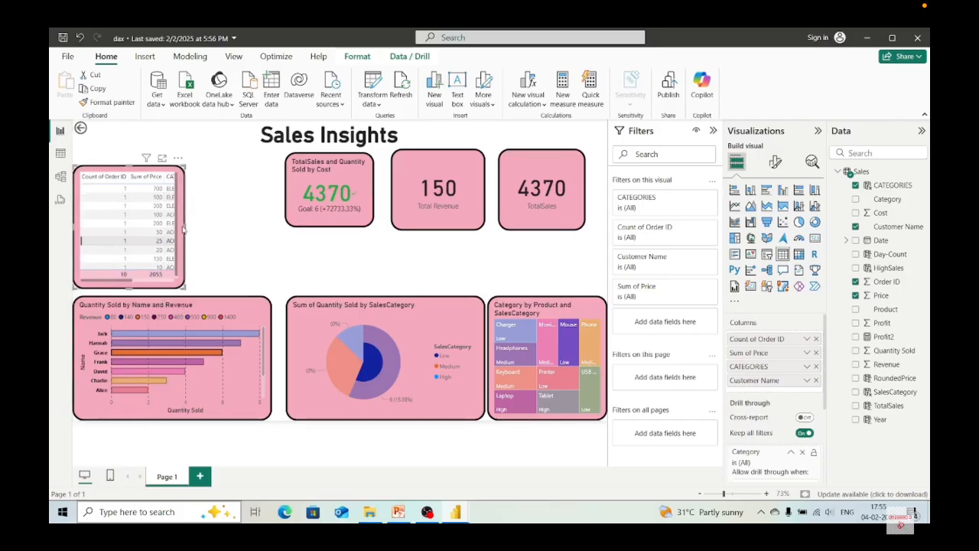
left_click_drag(186, 225, 161, 234)
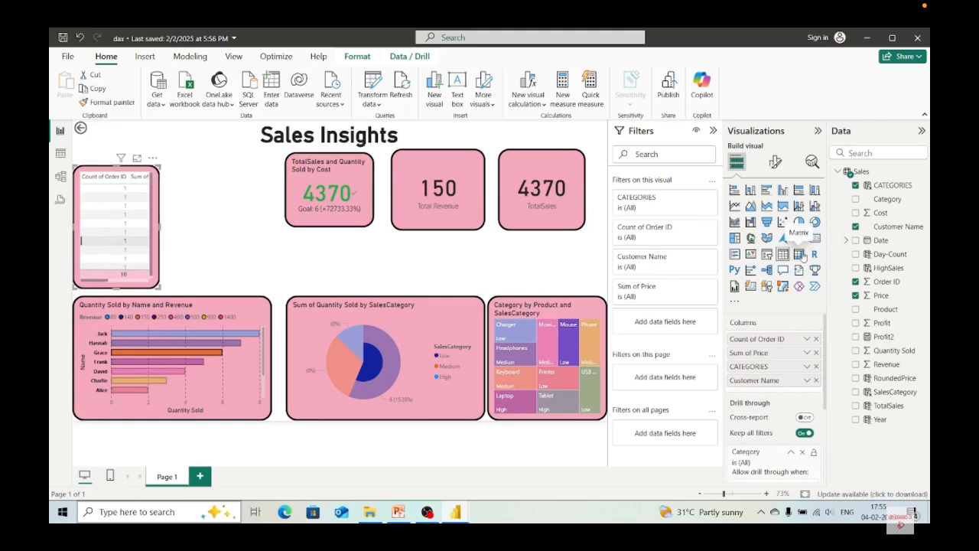
- Try the table as a Matrix visual and switch it back to a Table
left_click(799, 254)
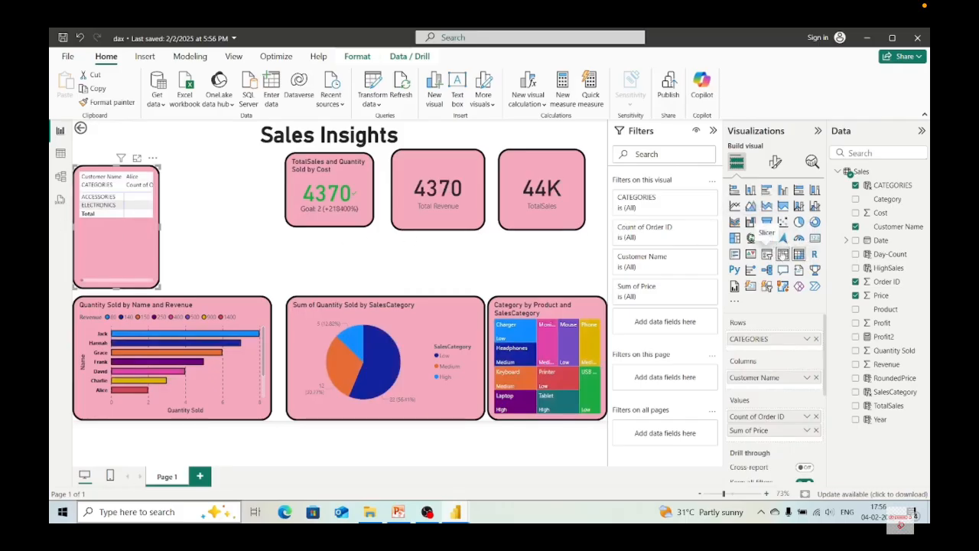
left_click(782, 254)
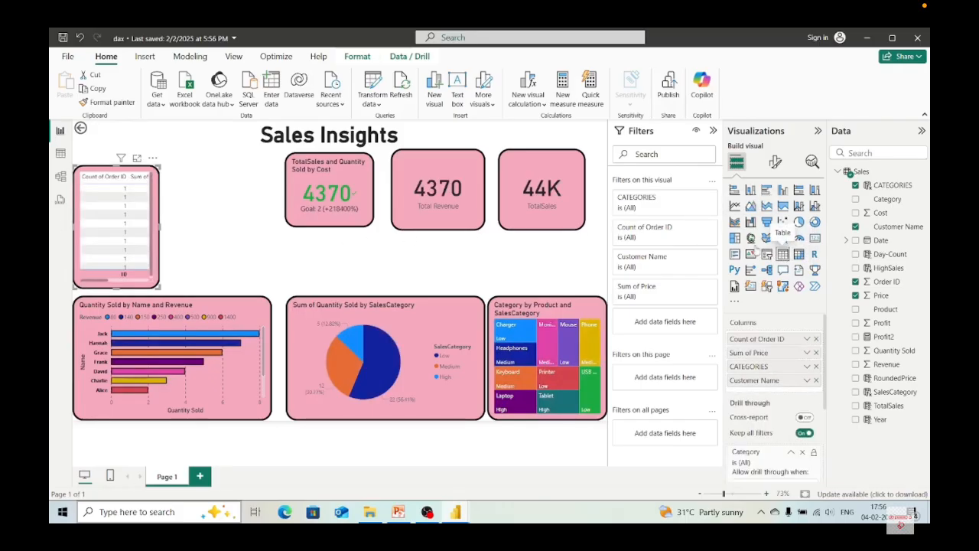
- Add a separate matrix visual with CATEGORIES as rows, Revenue as columns and Customer Name as values
left_click(205, 242)
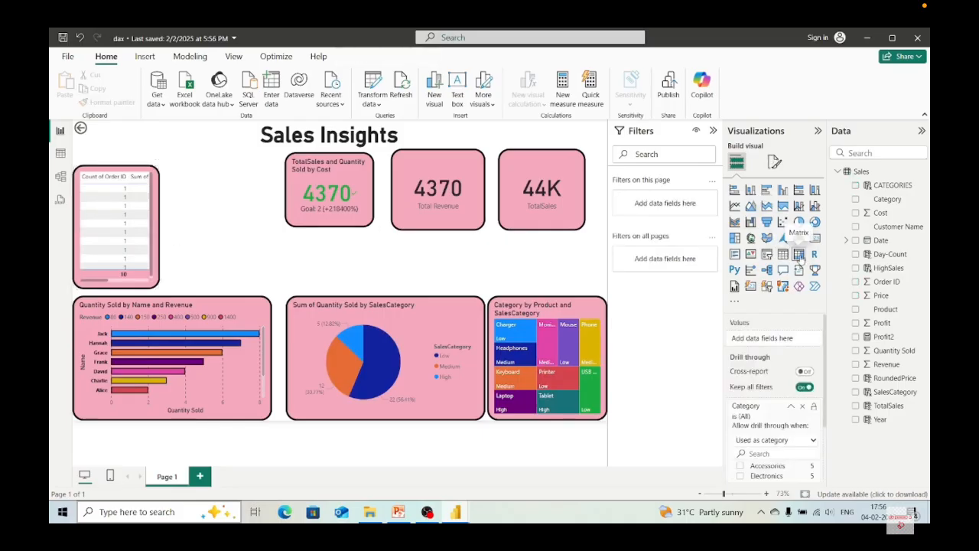
left_click(799, 255)
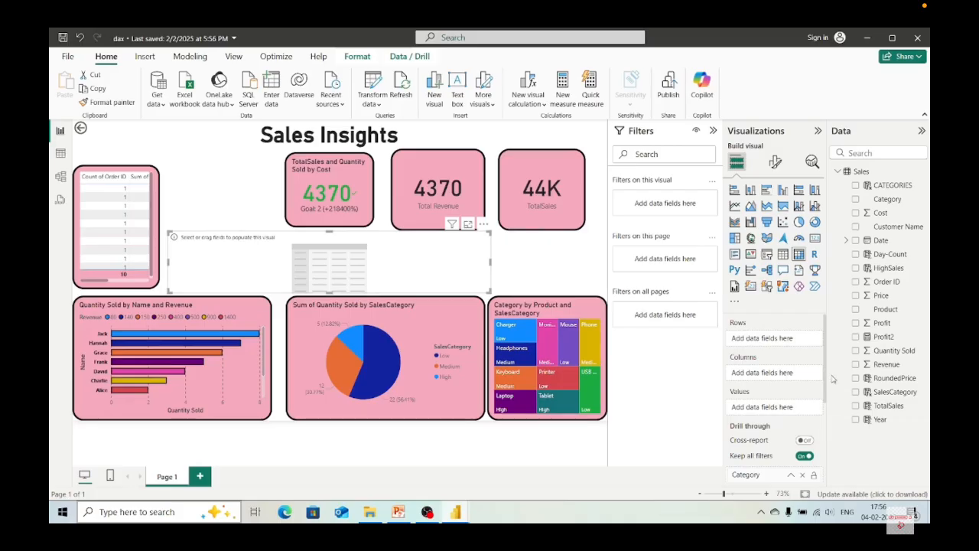
left_click_drag(884, 188, 781, 340)
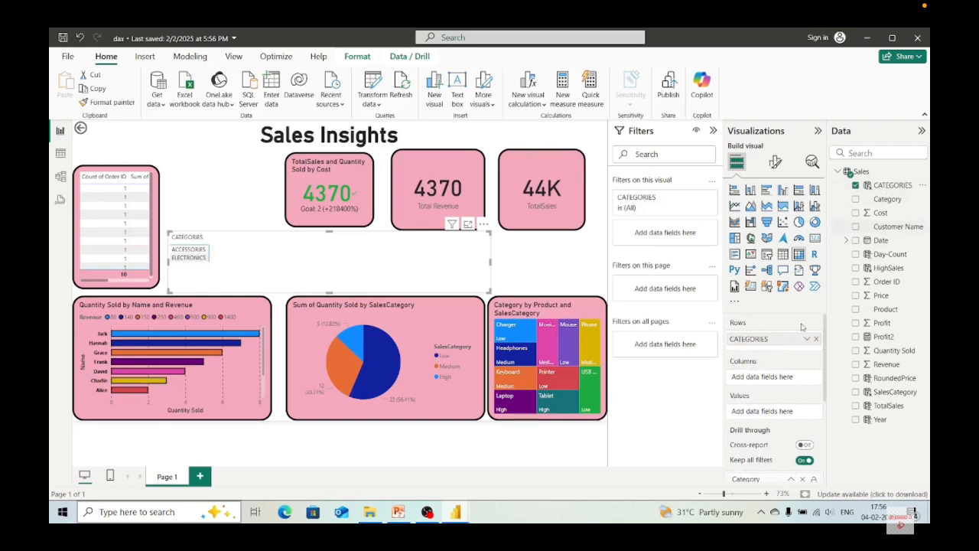
left_click_drag(889, 369, 794, 383)
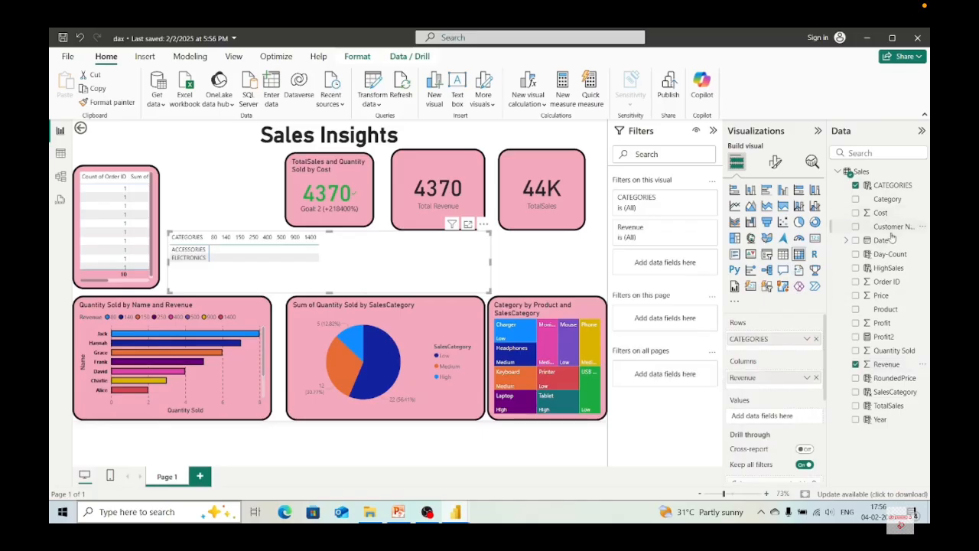
left_click_drag(889, 231, 796, 423)
- Nudge the pie chart left and resize the matrix to fit beside the table, matching its height and ending at the bar chart's right edge
mouse_move(425, 321)
left_mouse_down()
mouse_move(363, 272)
mouse_move(380, 274)
mouse_move(331, 311)
mouse_move(436, 316)
mouse_move(415, 315)
left_mouse_up()
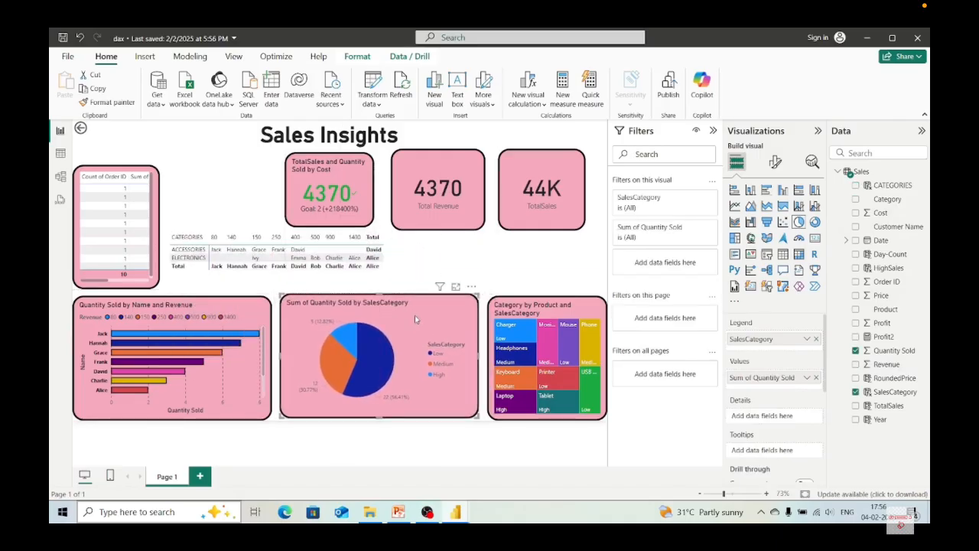
left_click(485, 288)
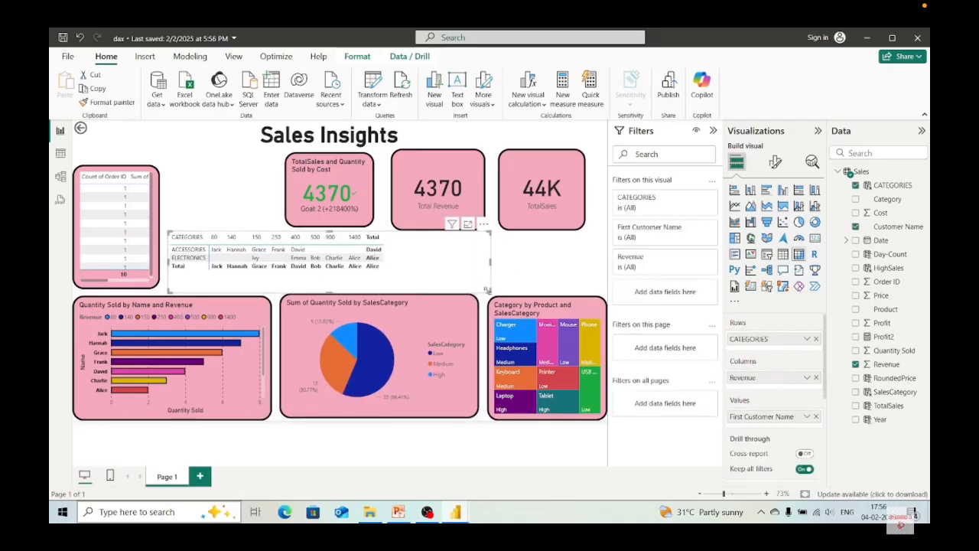
left_click_drag(487, 290, 215, 290)
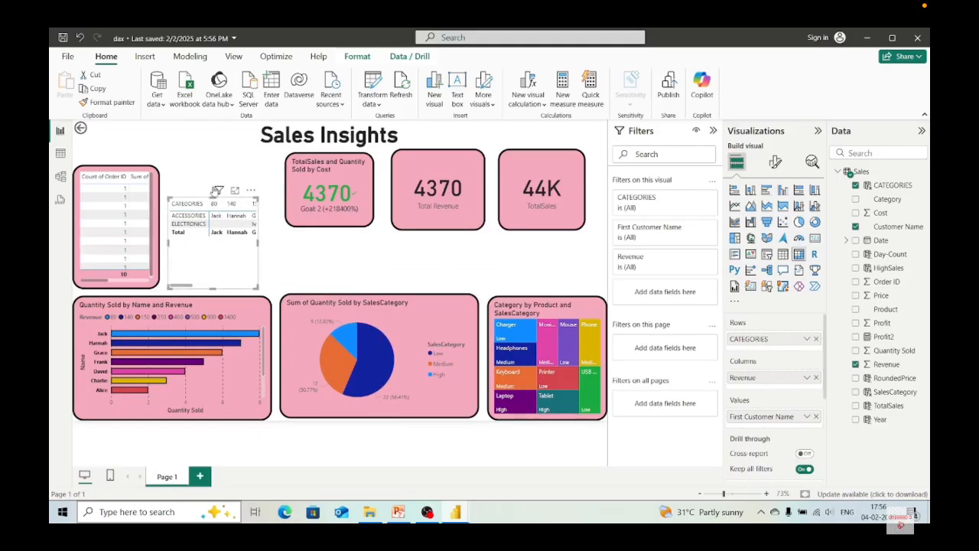
left_click_drag(213, 197, 214, 163)
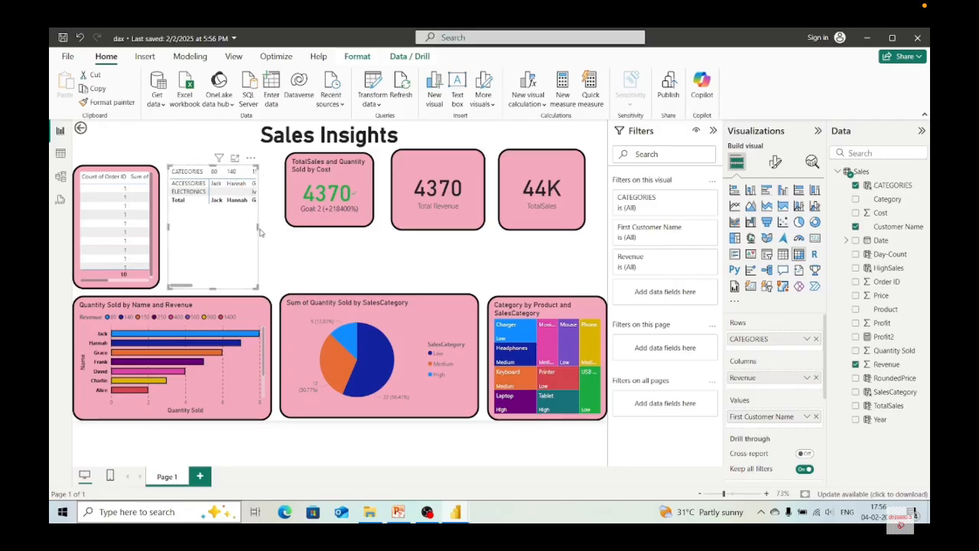
left_click_drag(260, 228, 273, 228)
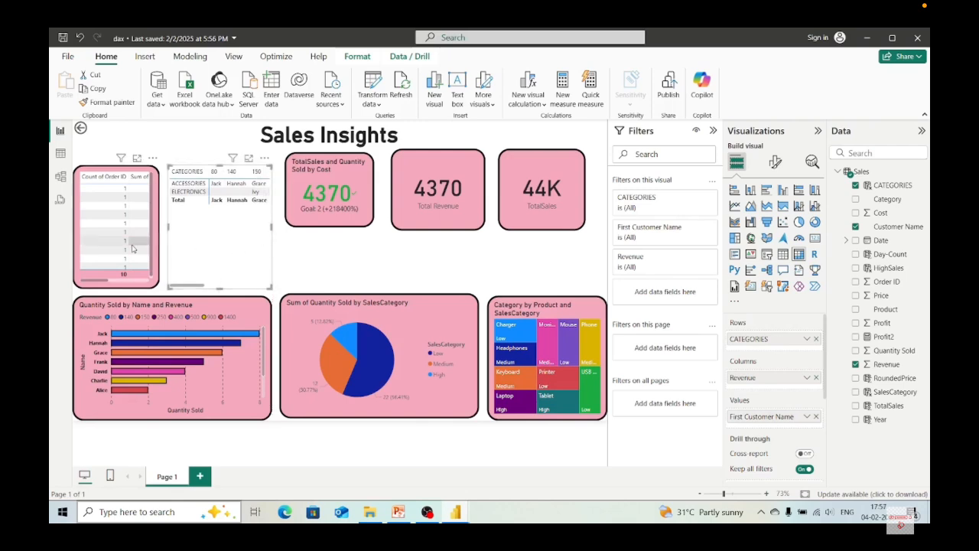
- Copy the table's pink rounded formatting to the matrix with Format painter
left_click(130, 201)
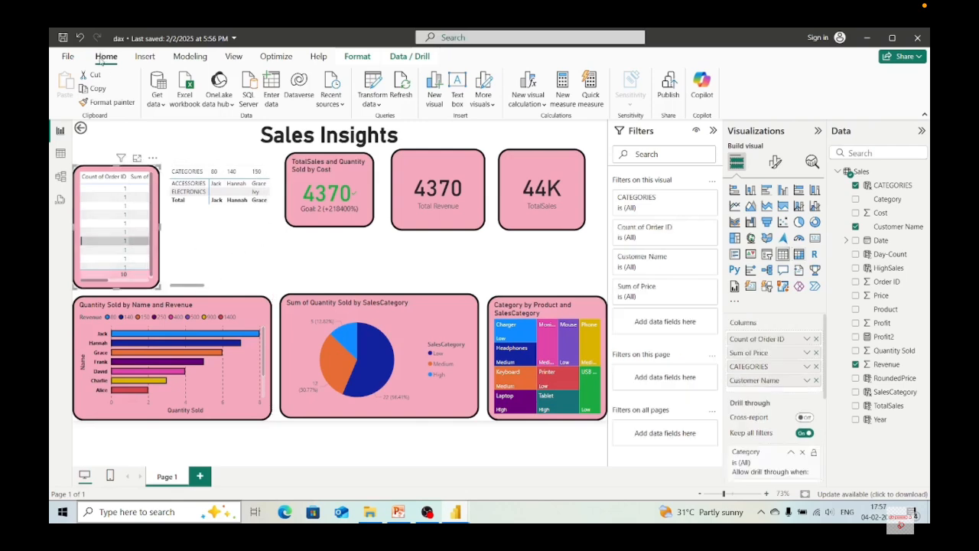
left_click(107, 101)
left_click(202, 218)
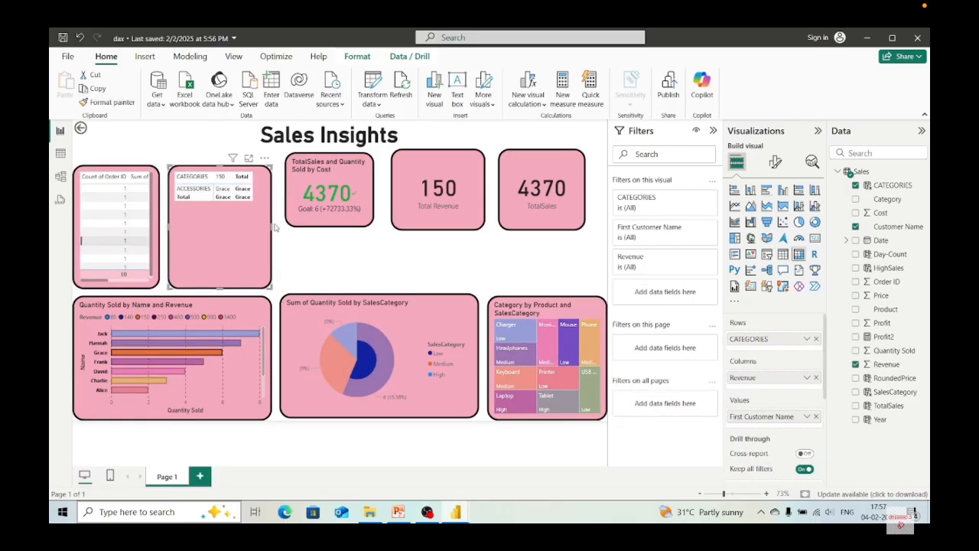
- Resize the matrix vertically so its top and bottom edges line up with the neighbouring KPI card
left_click_drag(217, 286, 219, 211)
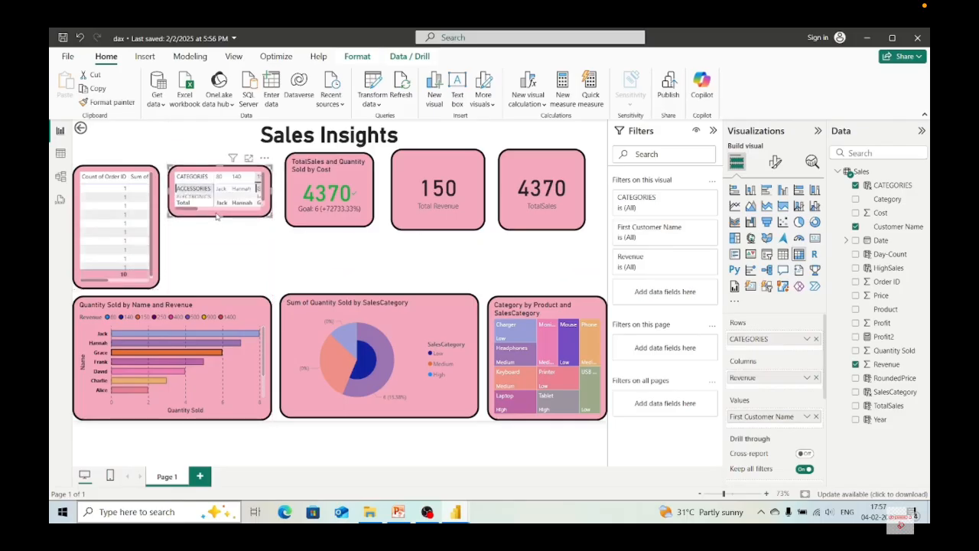
left_click_drag(223, 218, 224, 227)
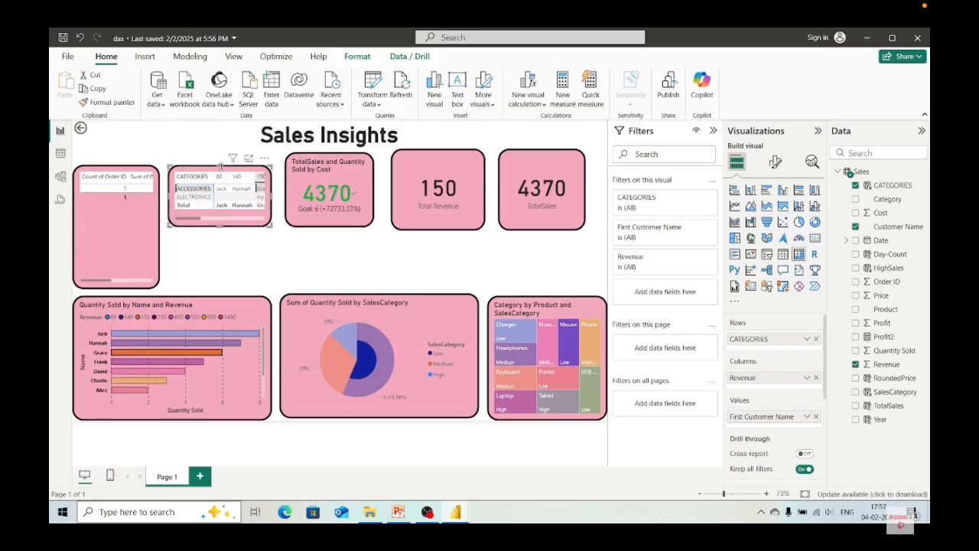
left_click_drag(221, 163, 221, 157)
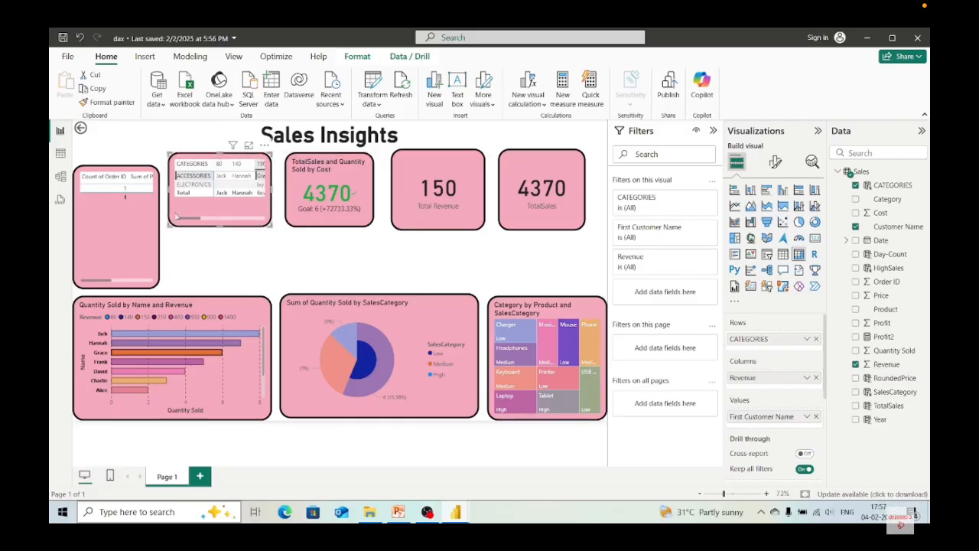
left_click(130, 229)
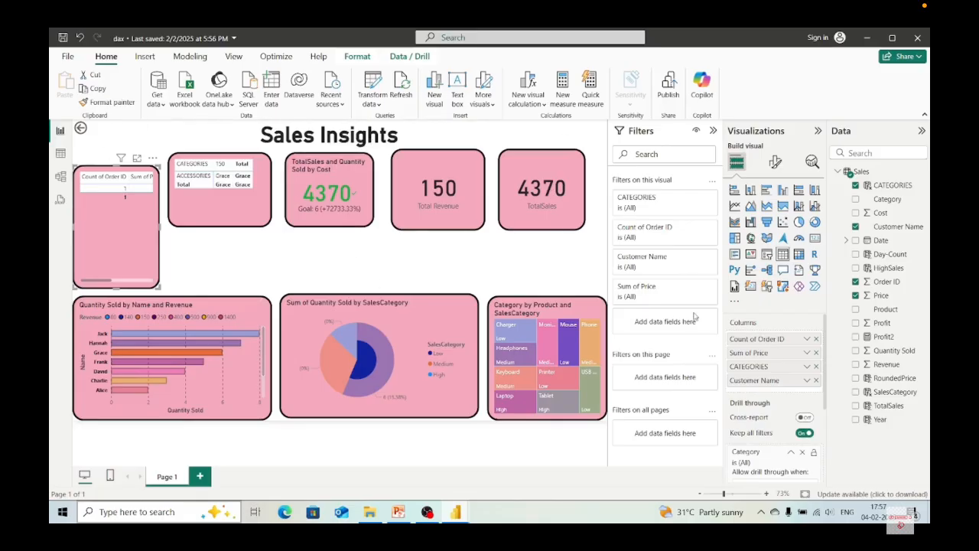
- Add a second report page and place a funnel chart in its lower left, with Quantity Sold as category and Profit2 as values
mouse_move(737, 407)
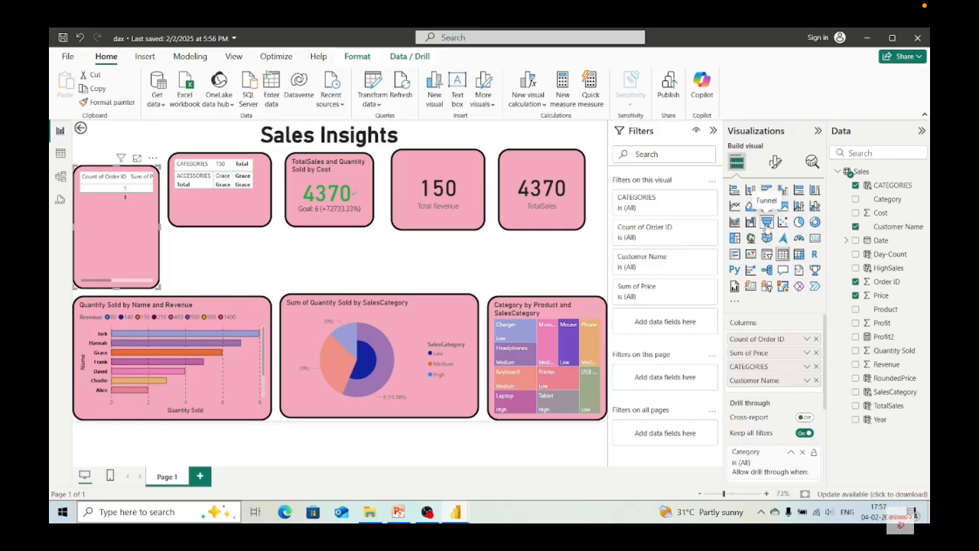
left_click(200, 478)
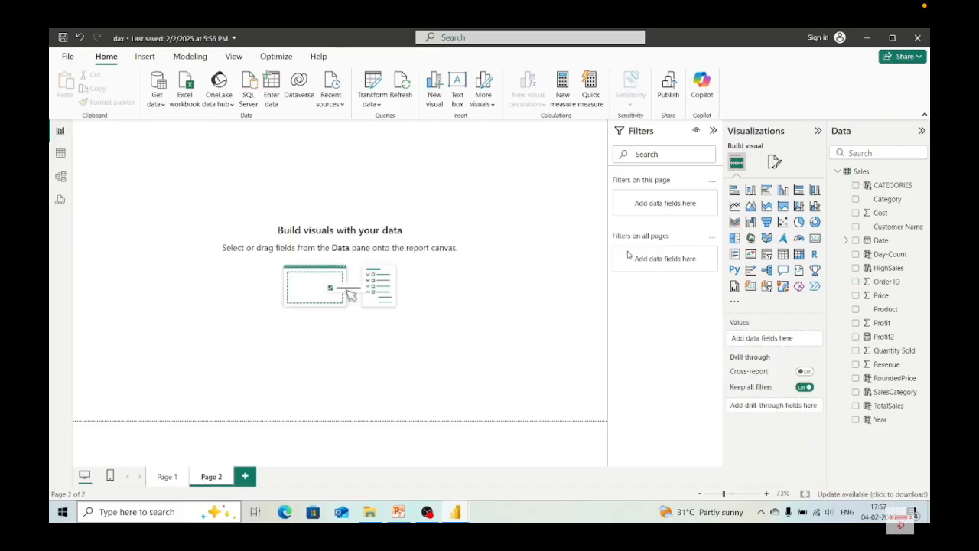
left_click(767, 221)
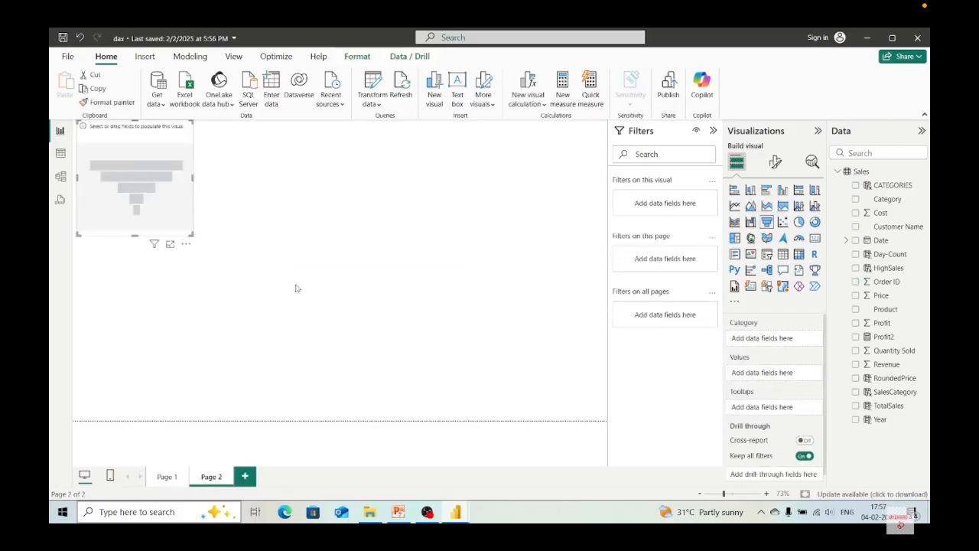
left_click(194, 238)
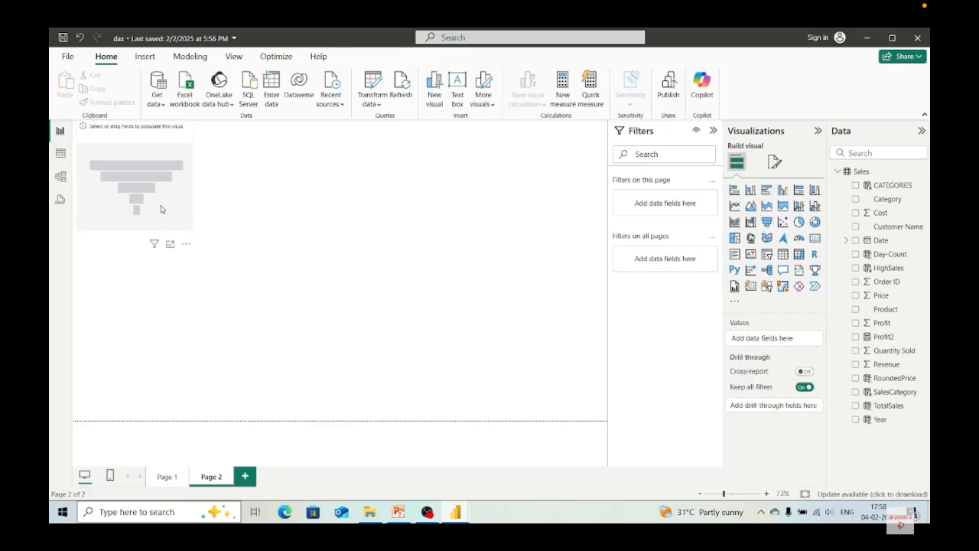
left_click(178, 232)
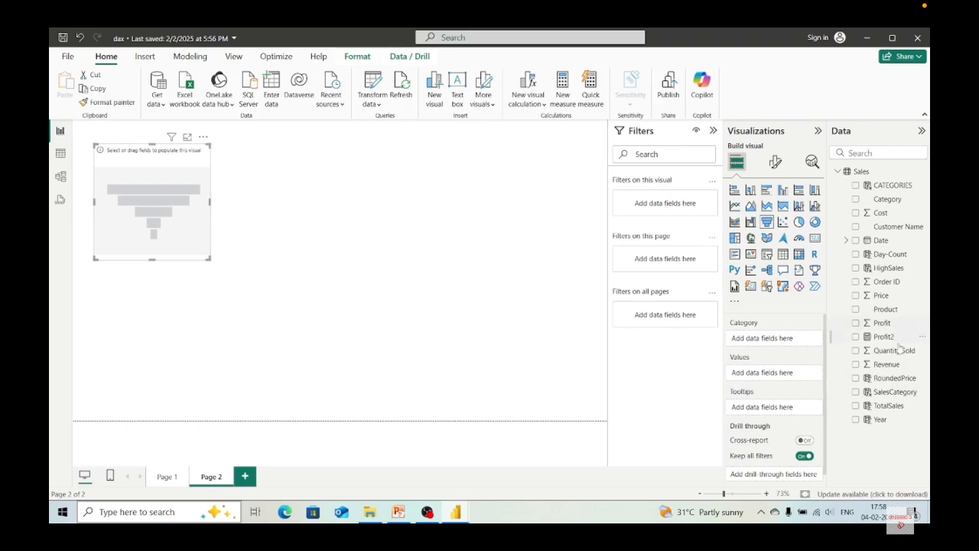
left_click_drag(893, 351, 769, 377)
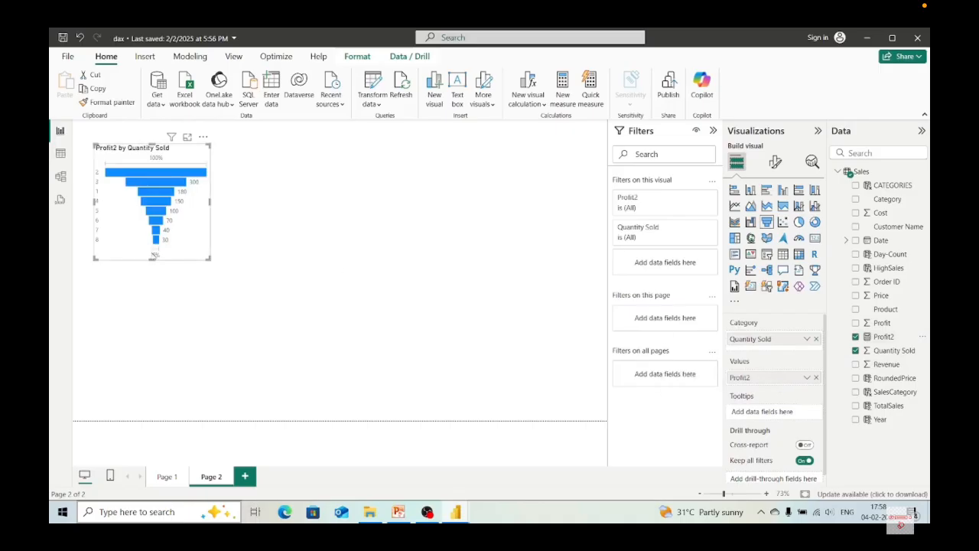
left_click_drag(117, 217, 120, 337)
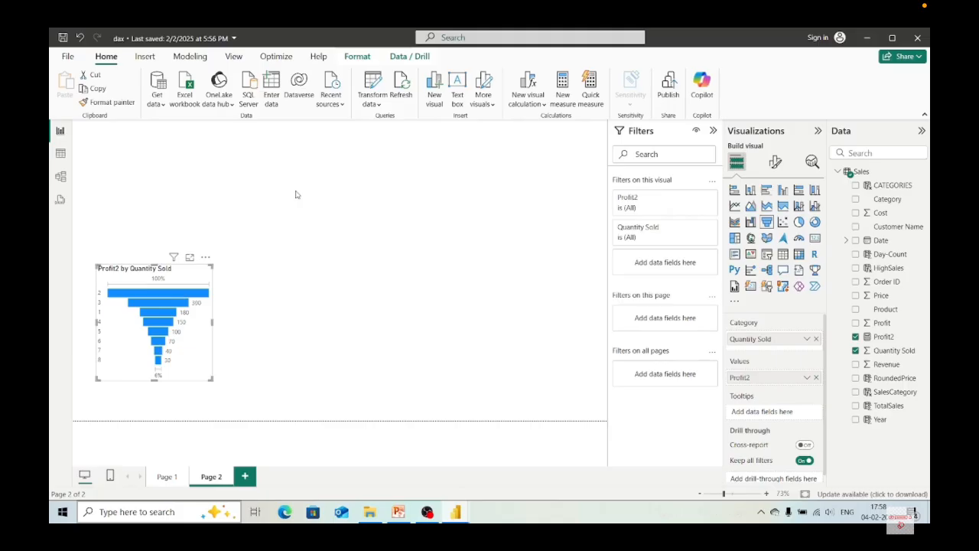
- Copy the formatting of Page 1's matrix to the funnel chart on Page 2 with Format painter
left_click(167, 476)
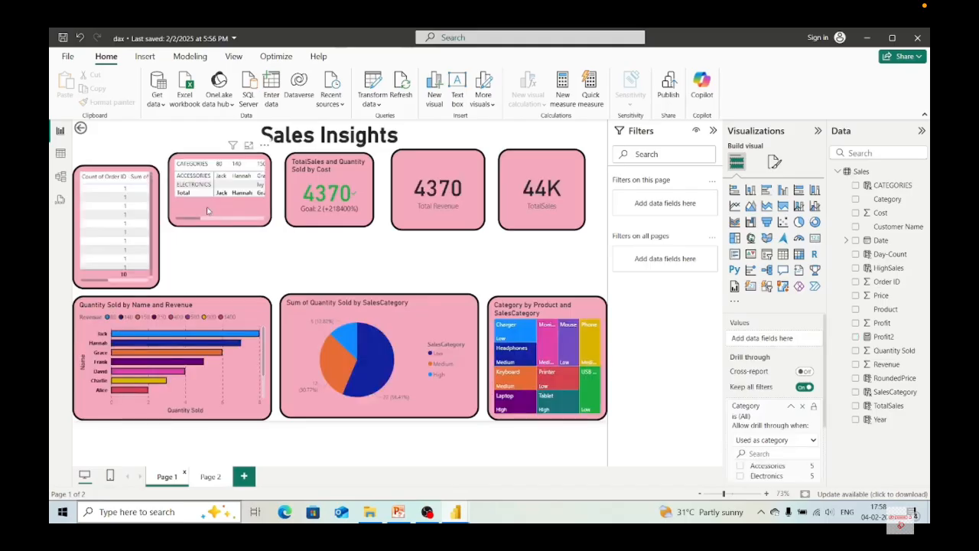
left_click(202, 208)
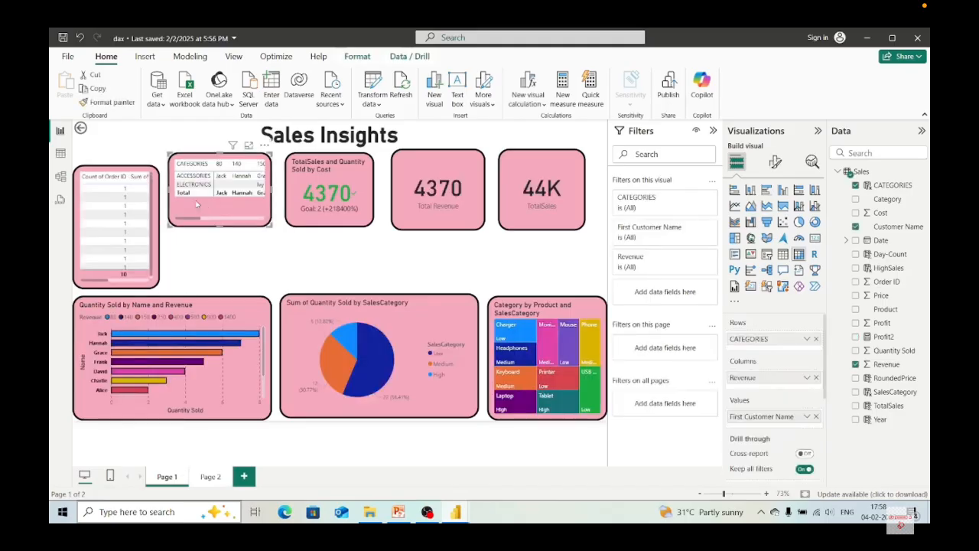
left_click(112, 102)
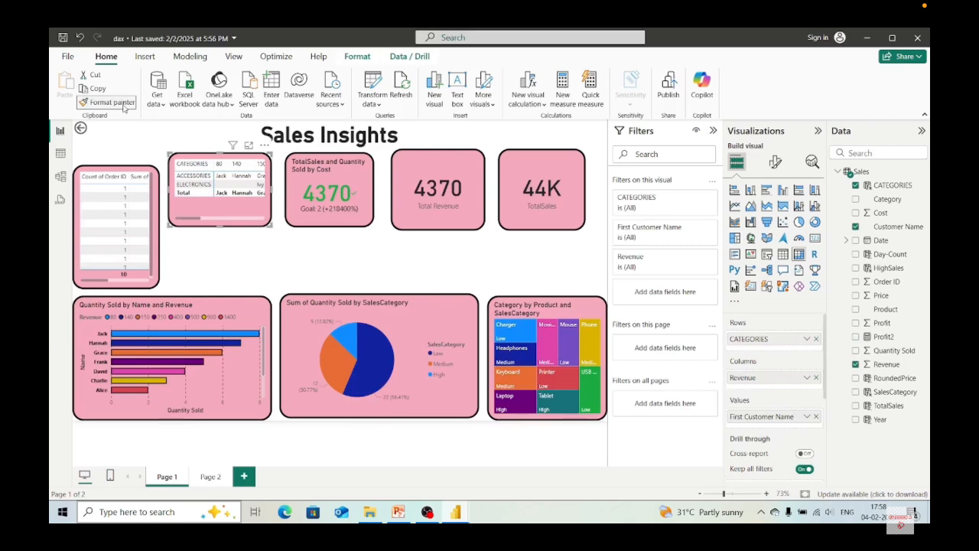
left_click(215, 478)
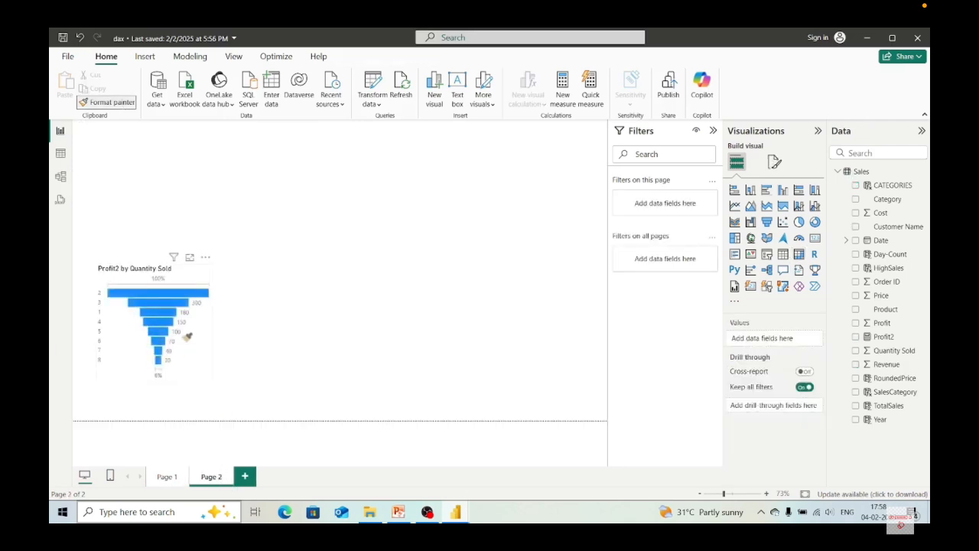
left_click(186, 337)
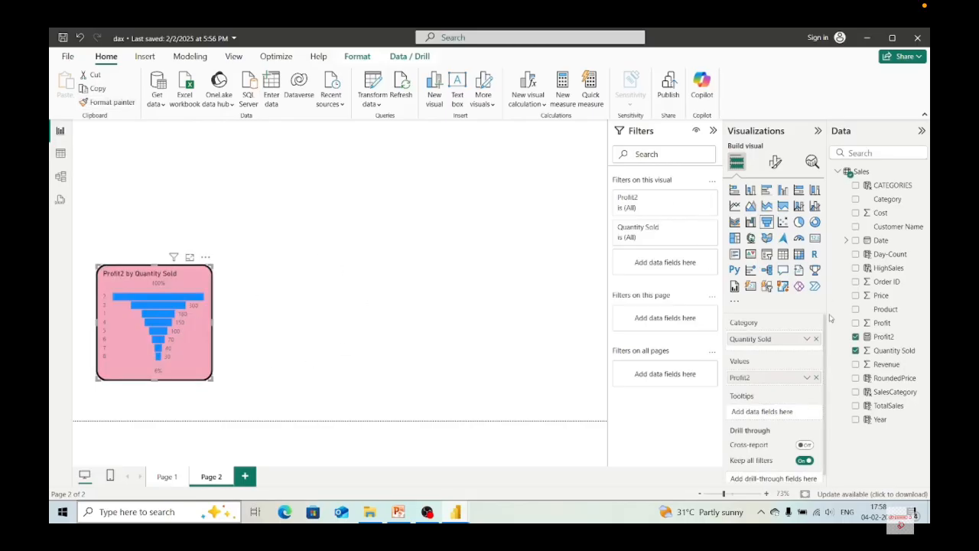
- Convert the funnel chart to a Quantity Sold slicer and make it slightly taller
left_click(767, 254)
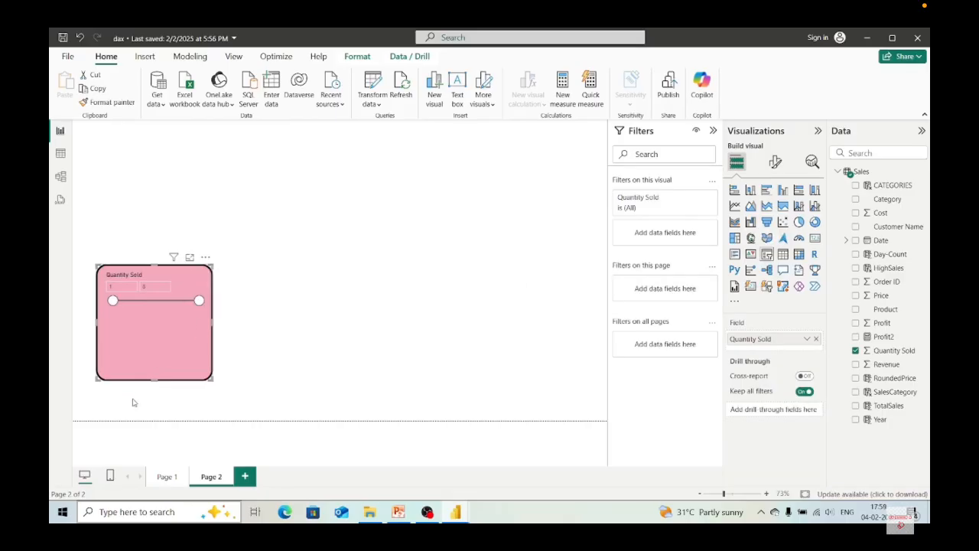
left_click_drag(156, 379, 156, 442)
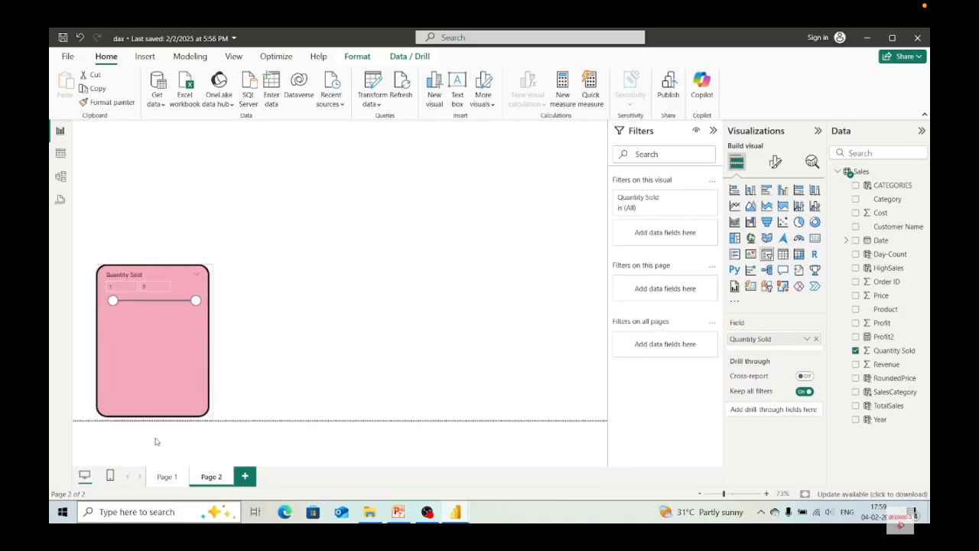
left_click_drag(152, 406, 152, 399)
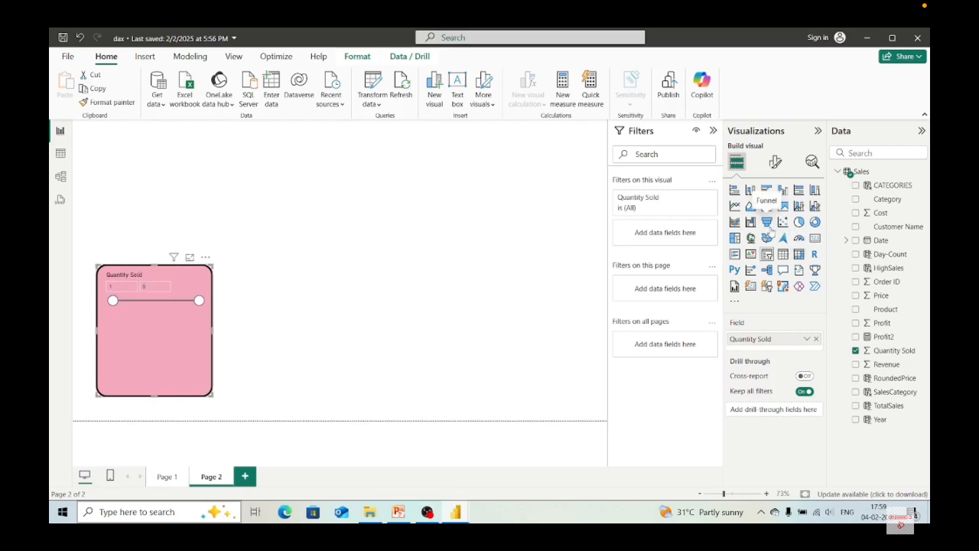
- Convert the Quantity Sold slicer on Page 2 back to a funnel chart
left_click(768, 223)
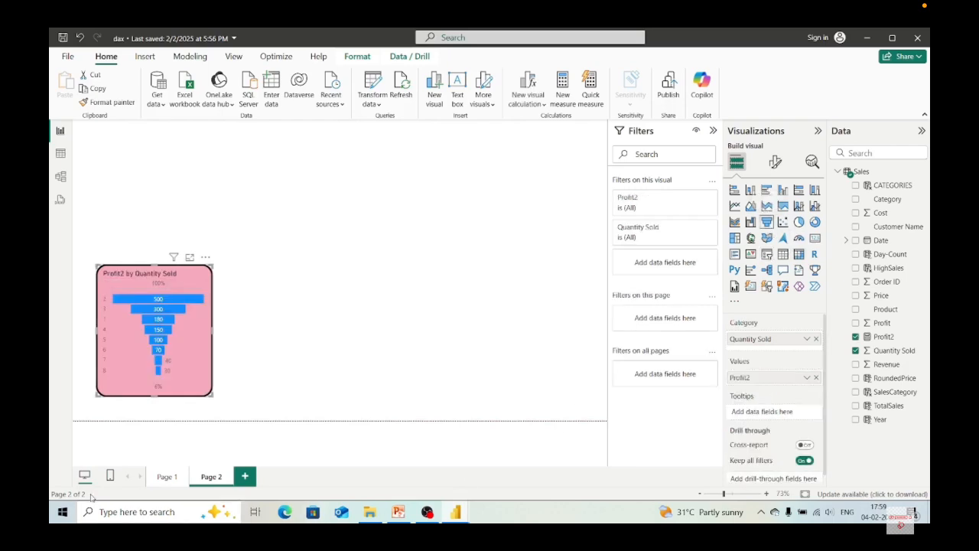
- Add a slicer to Page 1, stretched from the matrix's left edge to the page's right edge and reduced in height to fit below the cards
left_click(166, 476)
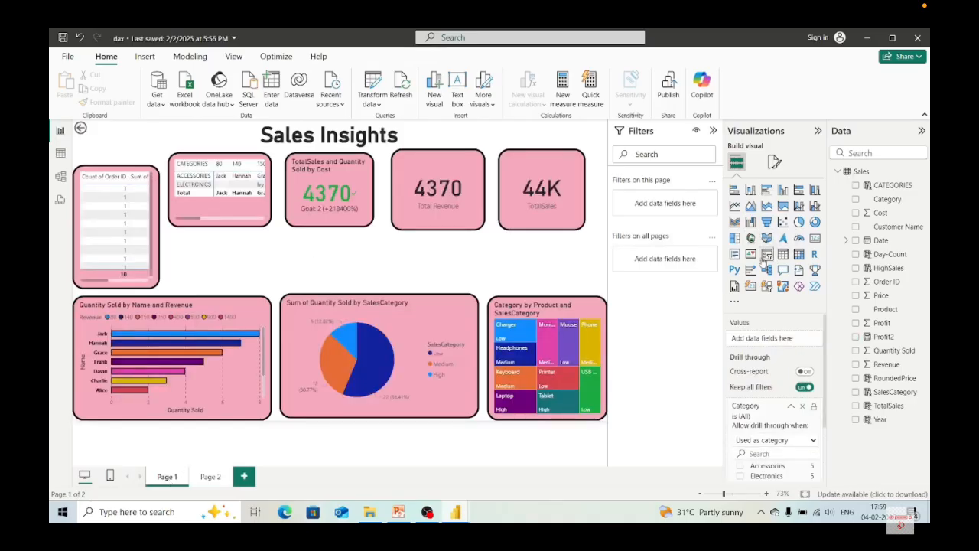
left_click(766, 255)
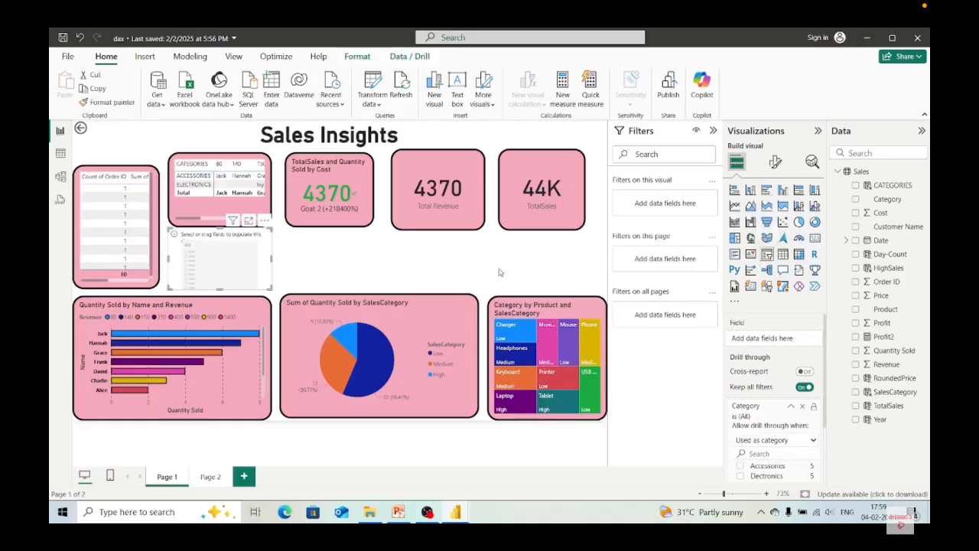
left_click_drag(272, 257, 607, 273)
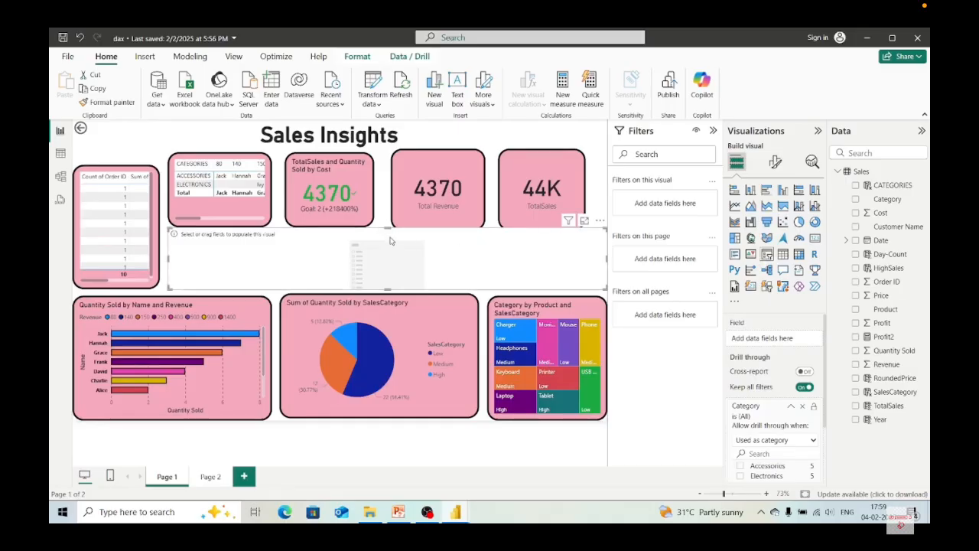
left_click_drag(388, 228, 389, 241)
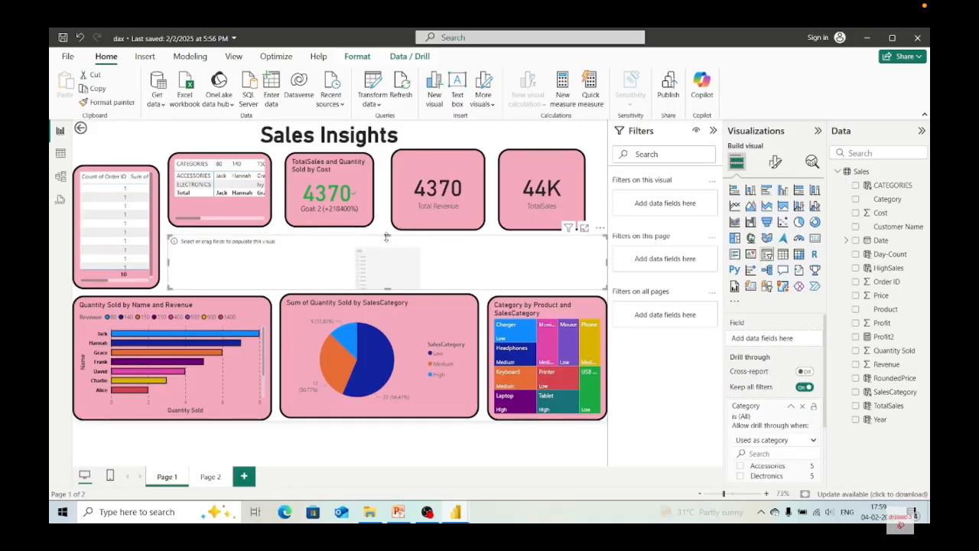
left_click_drag(388, 289, 388, 273)
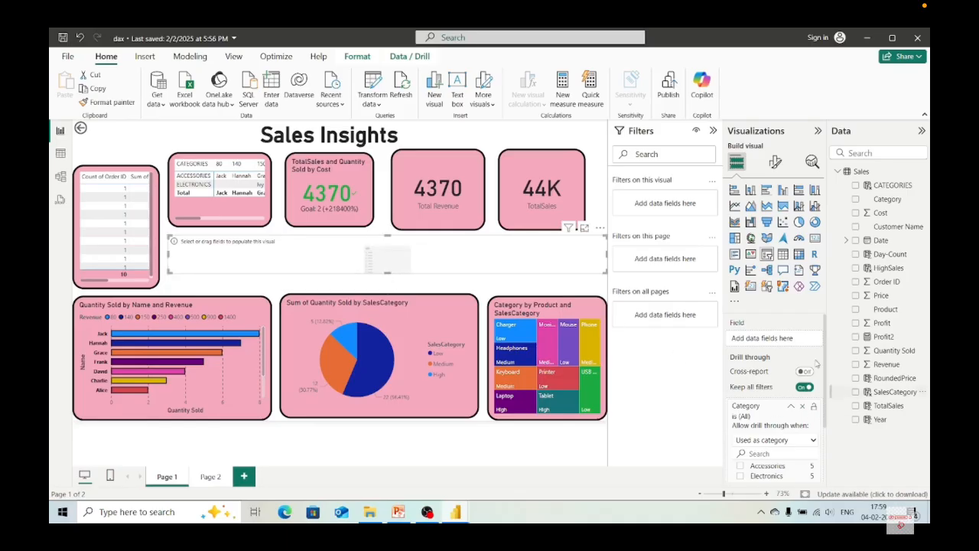
- Assign Year to the new slicer and remove the Category drill-through filter from Page 1
left_click_drag(880, 419, 777, 338)
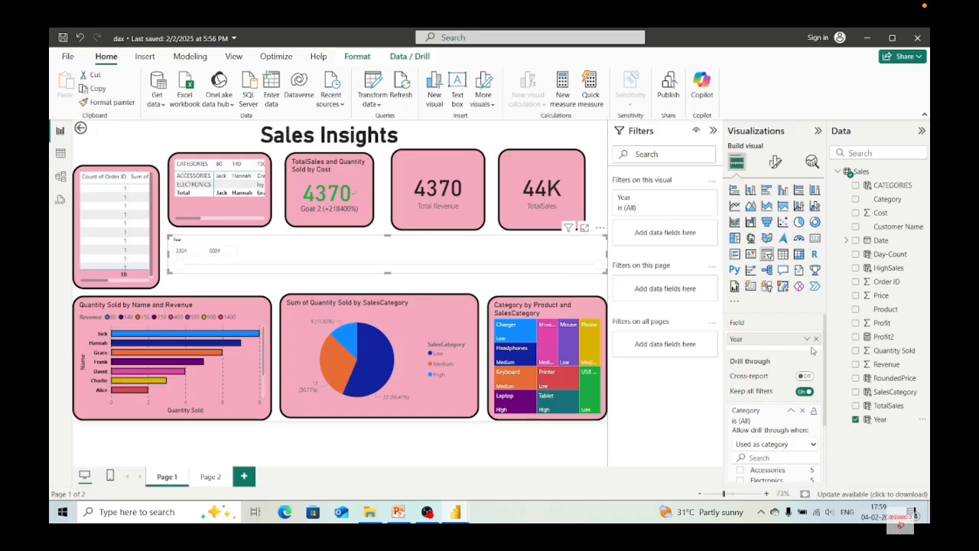
scroll(778, 459, "down", 2)
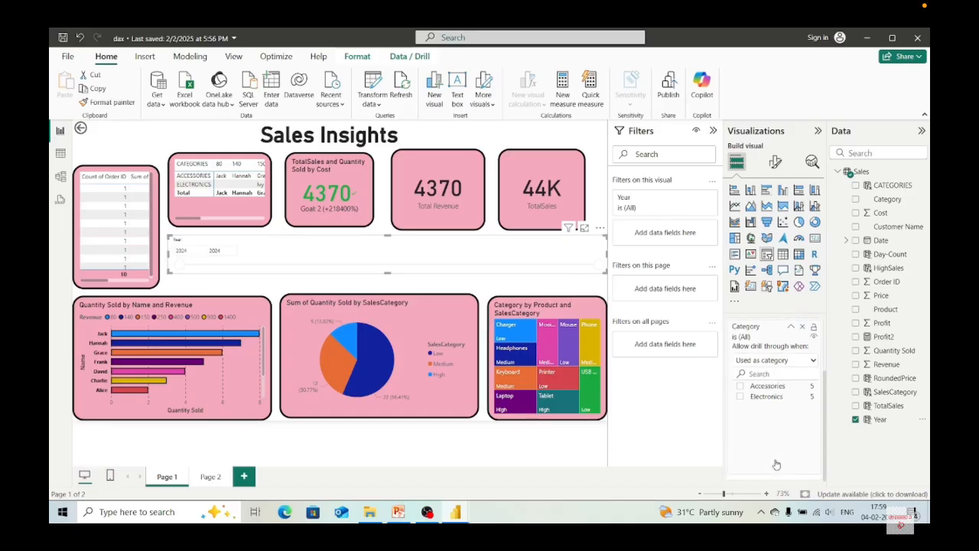
scroll(769, 379, "up", 1)
scroll(769, 378, "up", 2)
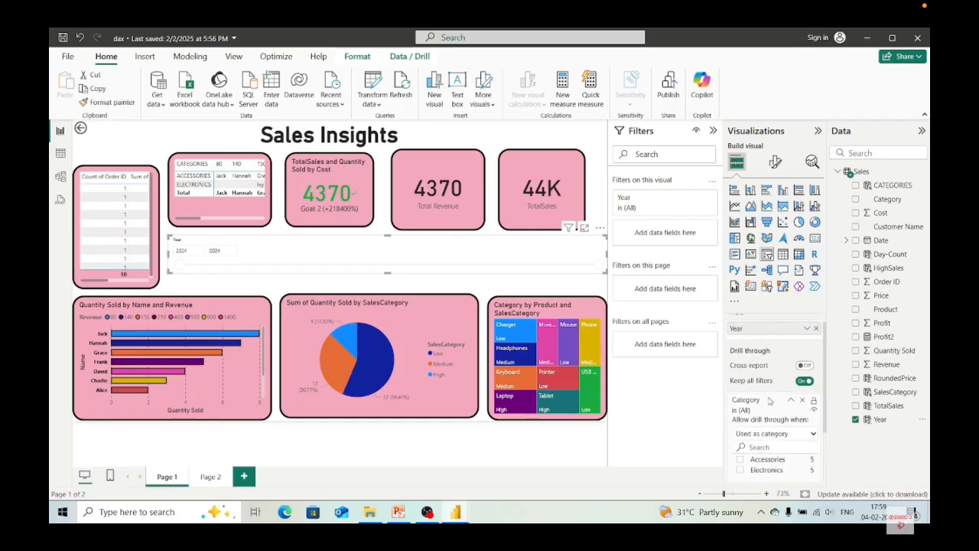
left_click(802, 411)
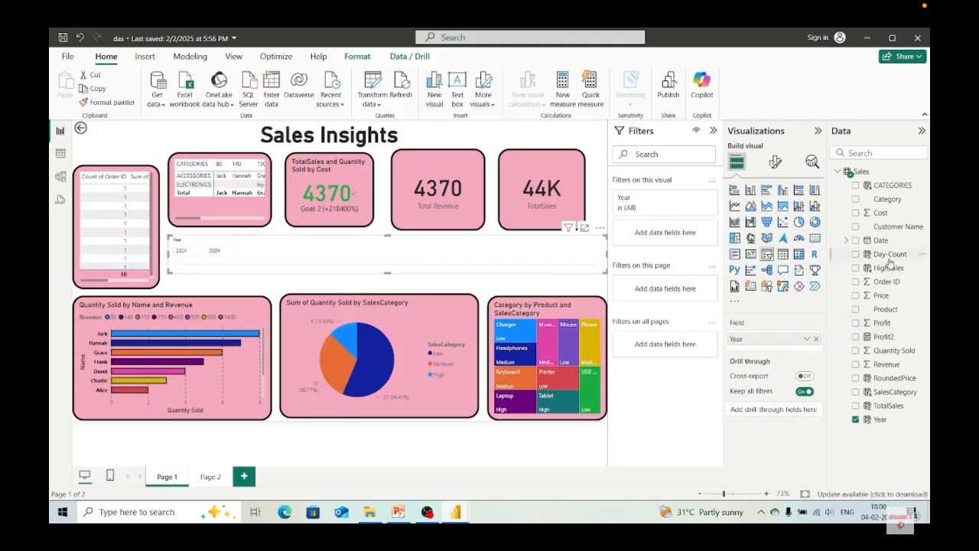
- Add Category below Year in the slicer's fields and expand 2024 to check its categories
left_click_drag(887, 201, 791, 353)
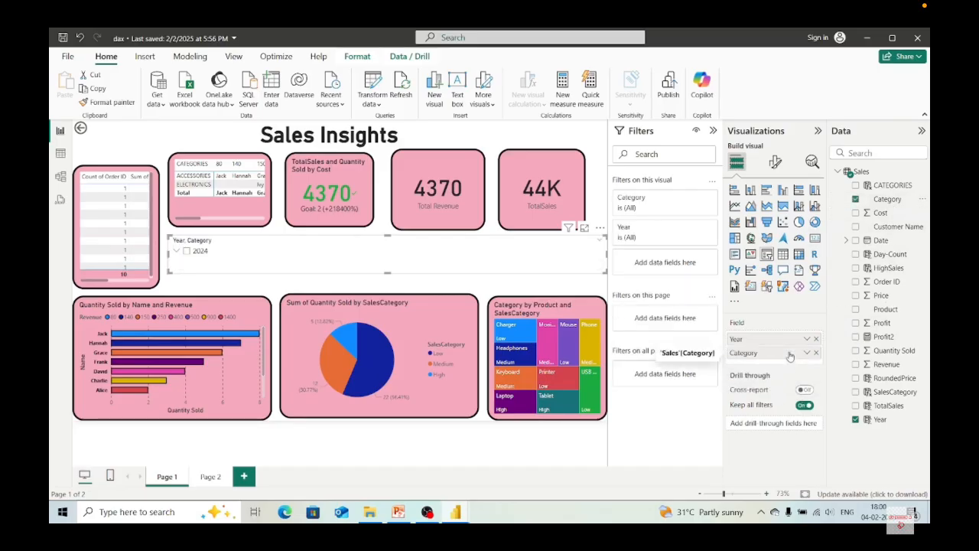
left_click(176, 253)
scroll(205, 261, "down", 1)
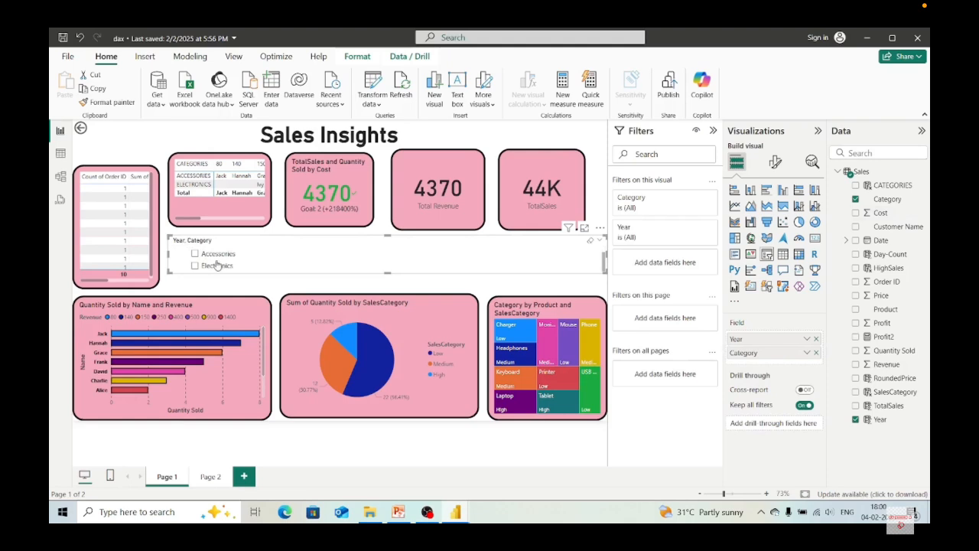
scroll(197, 258, "up", 1)
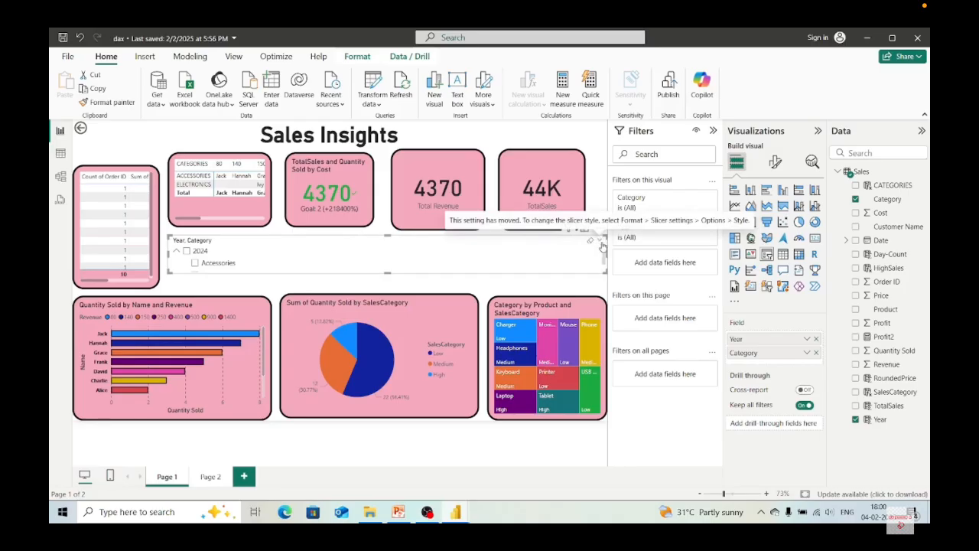
- Set the Year and Category slicer's style to Dropdown and check its list of choices
left_click(775, 161)
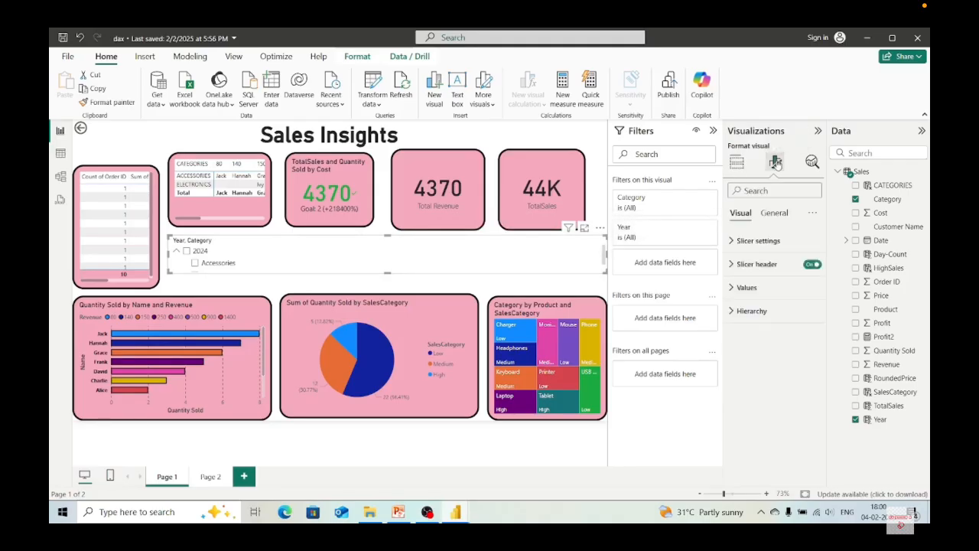
left_click(733, 244)
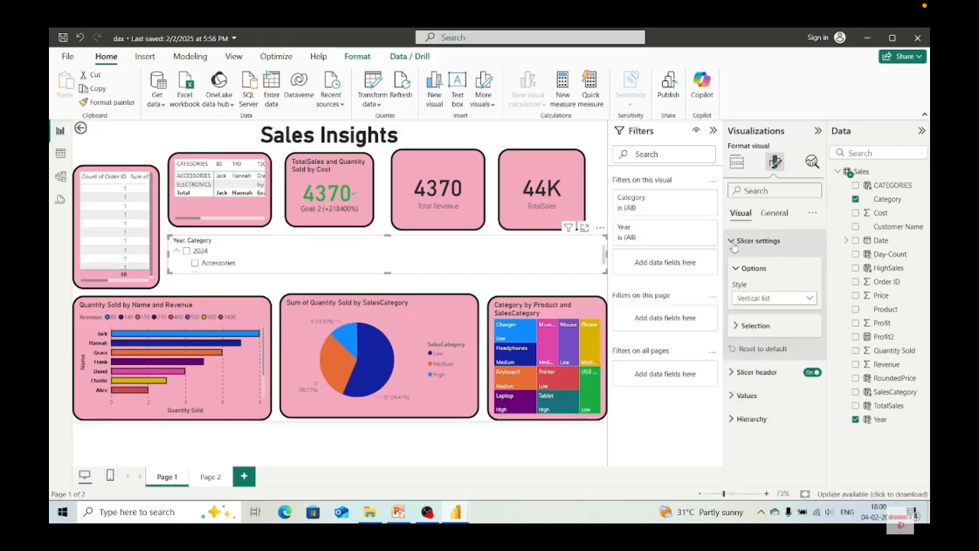
left_click(810, 299)
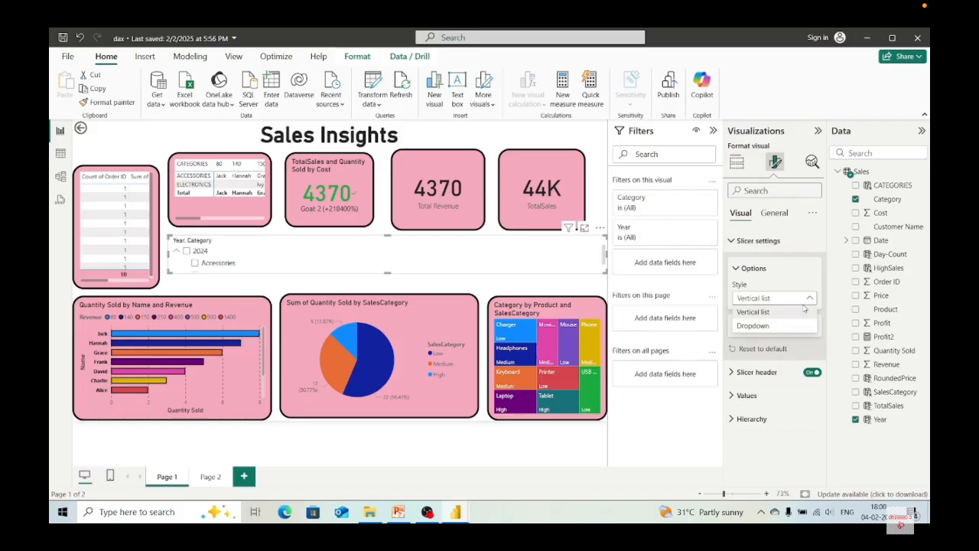
left_click(752, 326)
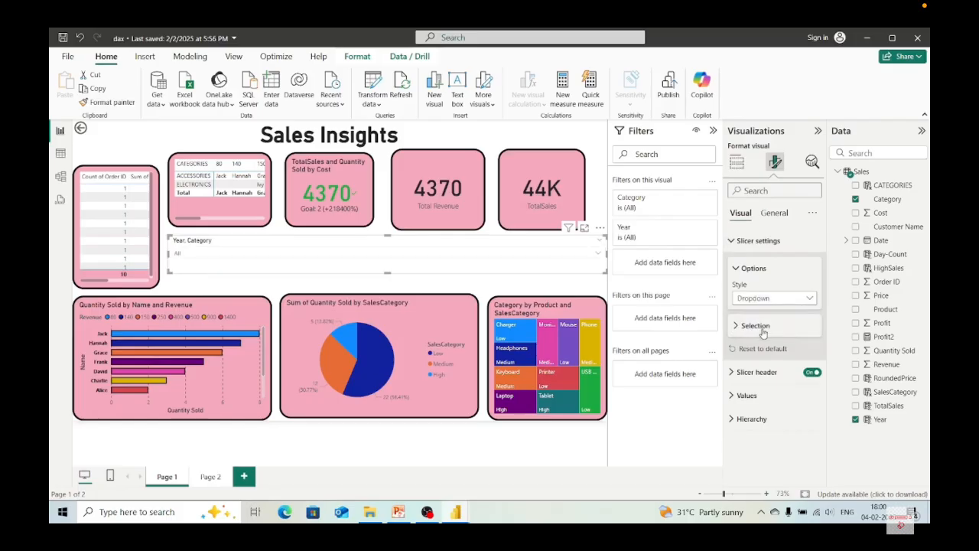
left_click(599, 256)
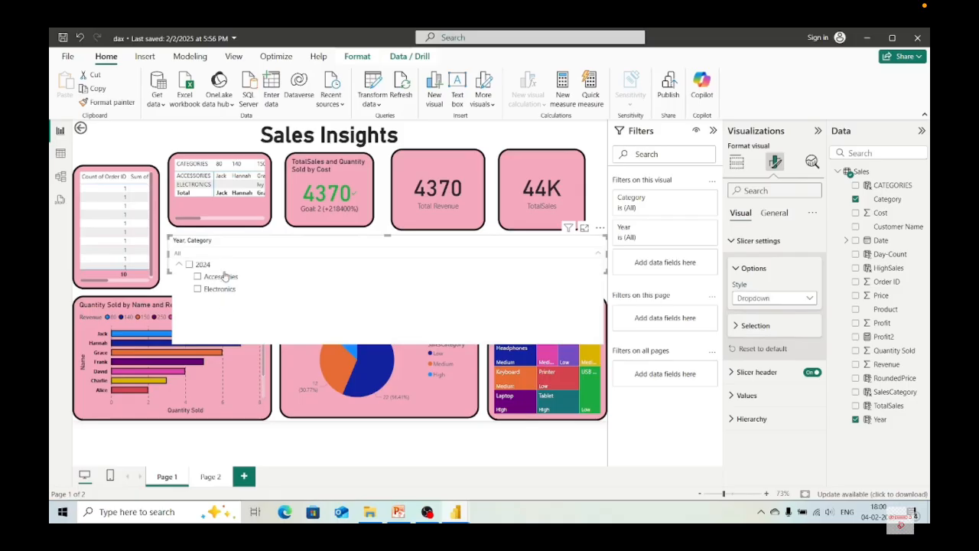
left_click(599, 254)
left_click(785, 302)
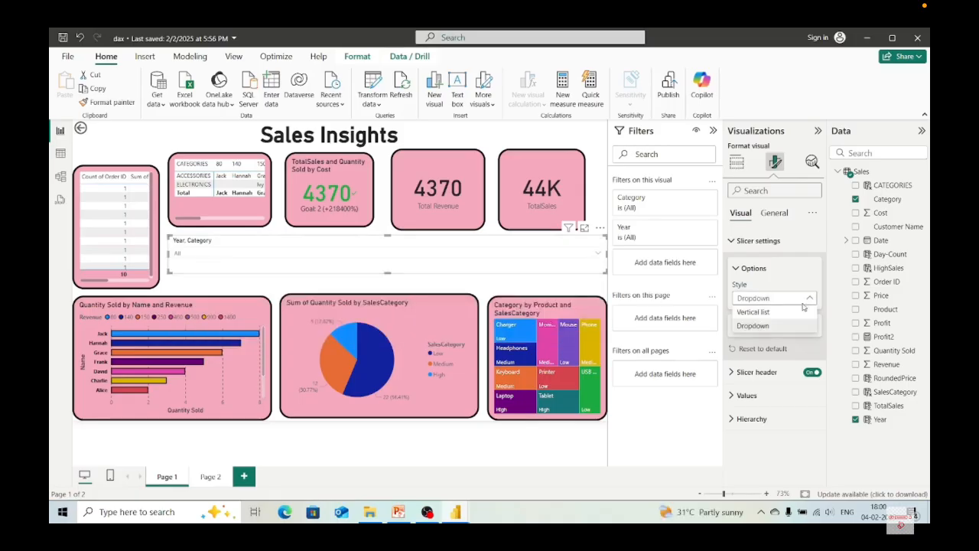
left_click(734, 375)
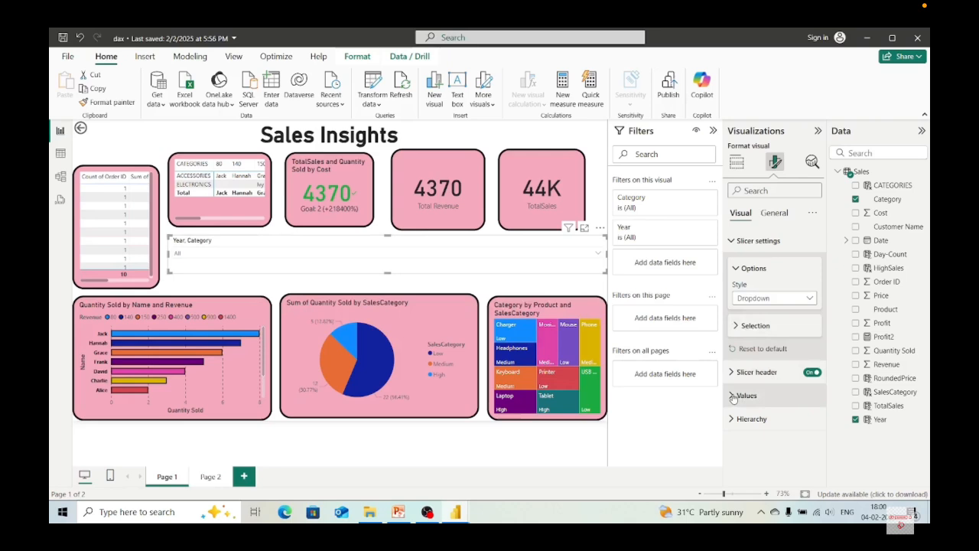
left_click(733, 396)
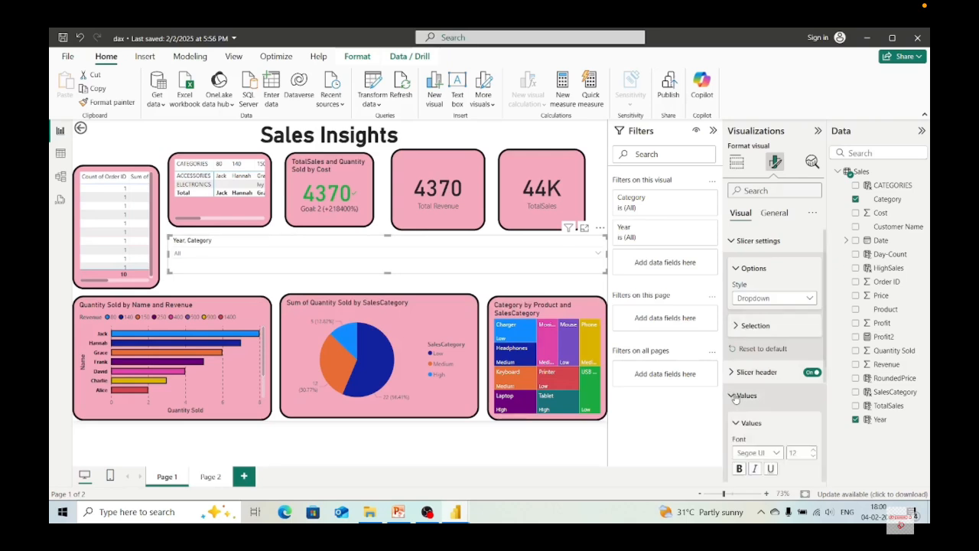
scroll(767, 442, "down", 2)
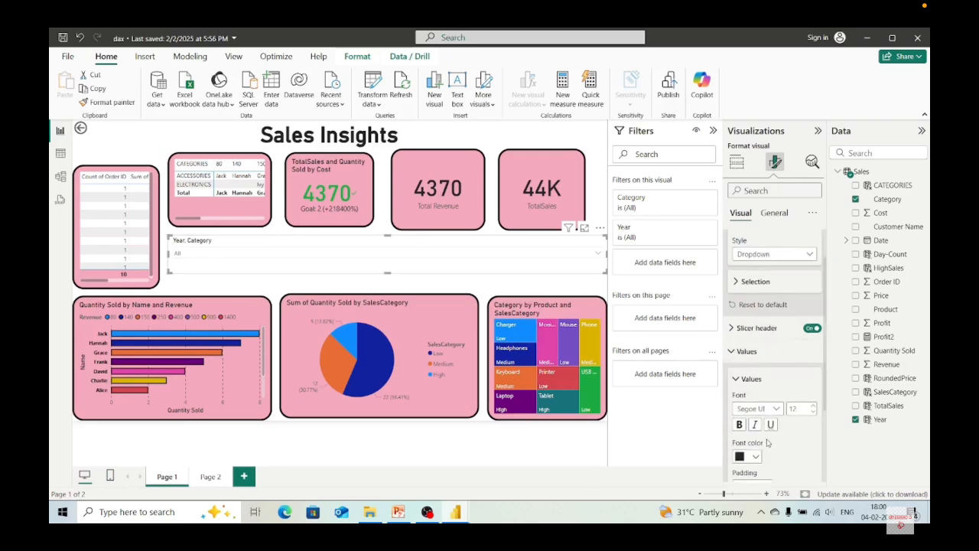
- Copy the Total Revenue card's formatting to the Year and Category slicer with Format painter
left_click(444, 164)
left_click(126, 101)
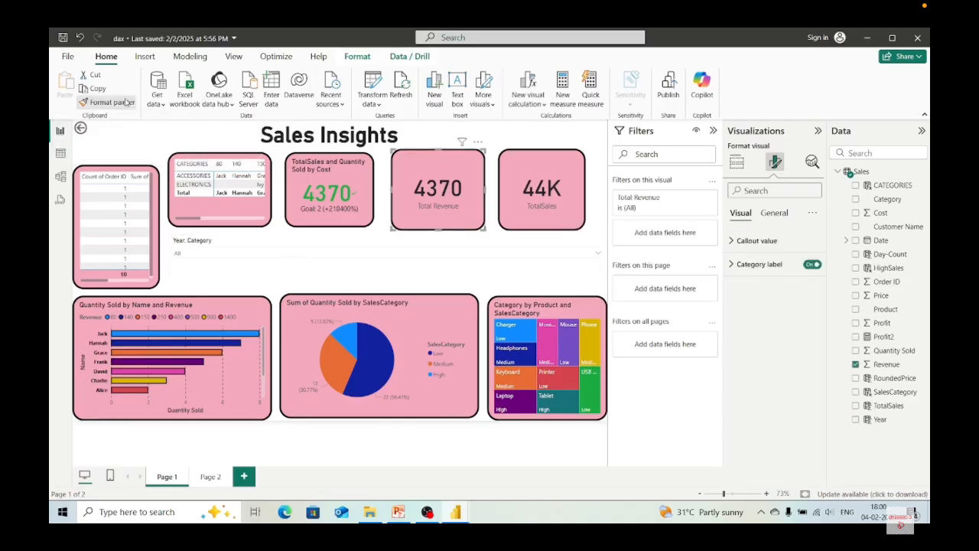
left_click(399, 258)
left_click(386, 248)
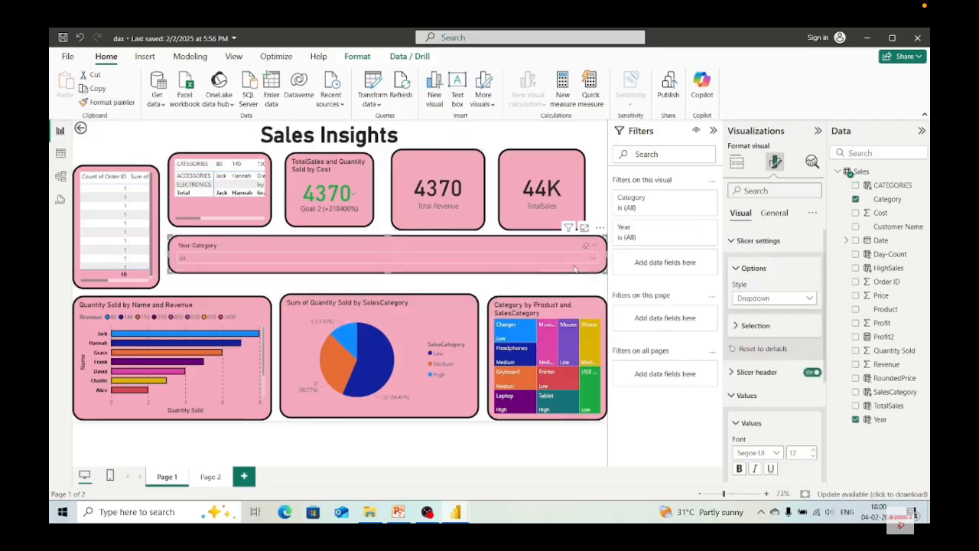
- Move the Order ID table slightly up and trim its lower edge to sit level with the neighbouring visuals
left_click(119, 169)
left_click_drag(118, 167, 119, 158)
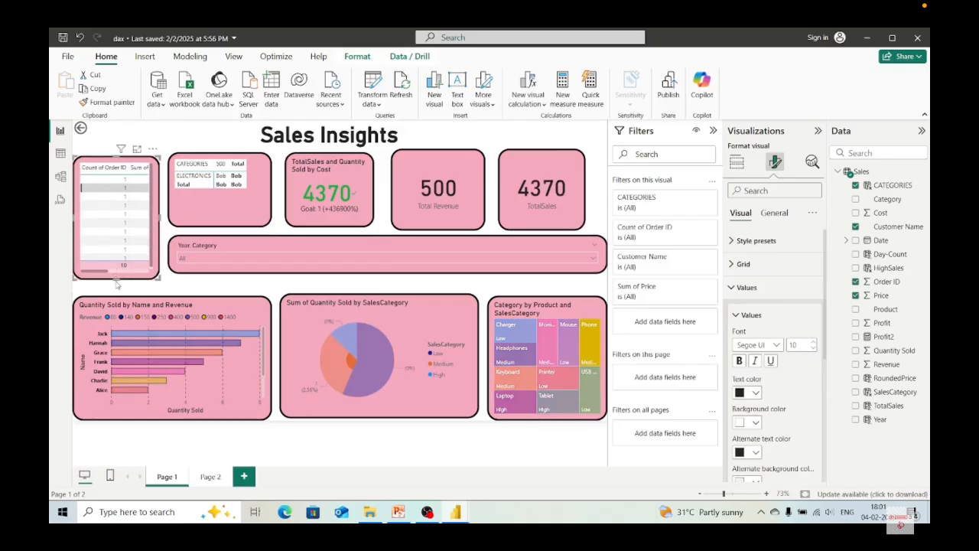
left_click_drag(116, 276, 116, 277)
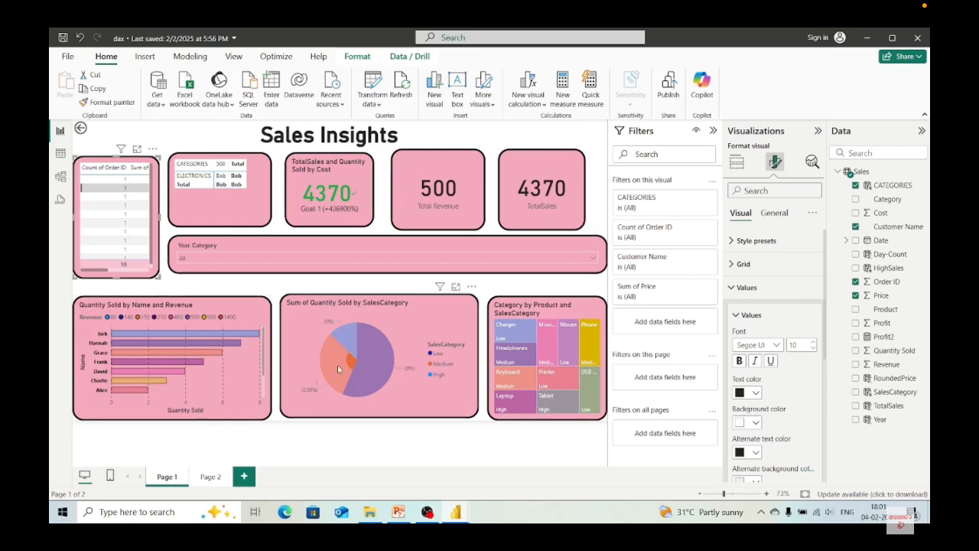
- Cross-filter the page by the pie chart's Medium slice and nudge the pie chart to line up with the neighbouring charts
left_click(338, 367)
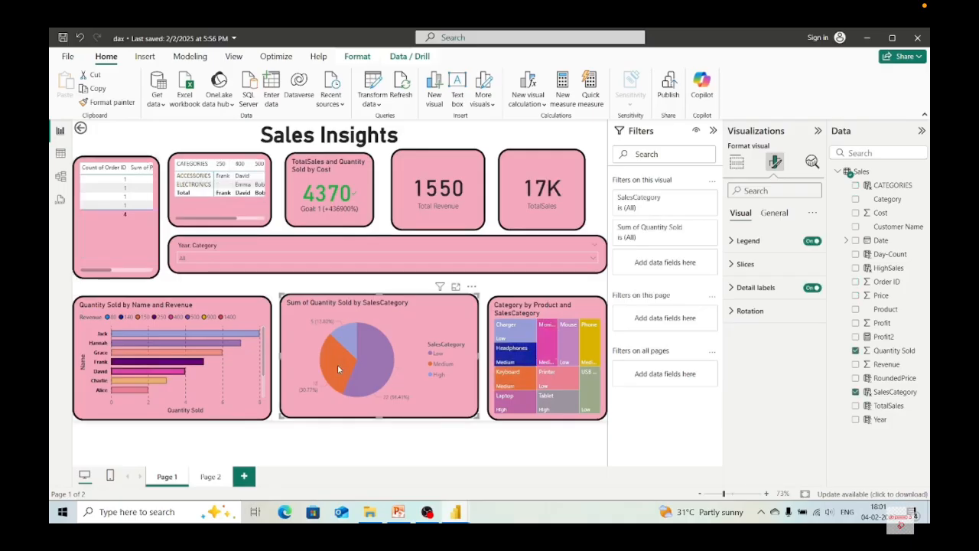
mouse_move(209, 364)
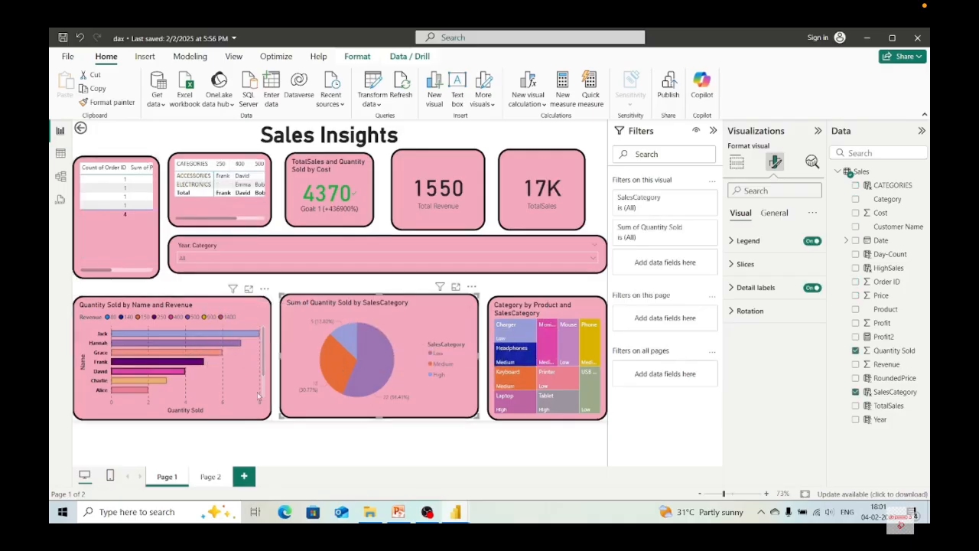
mouse_move(134, 368)
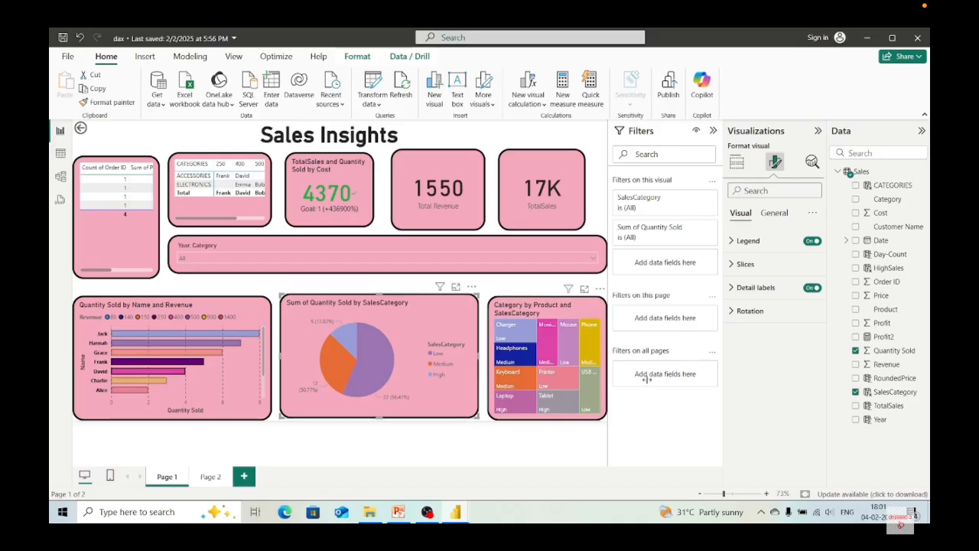
left_click_drag(360, 405, 343, 392)
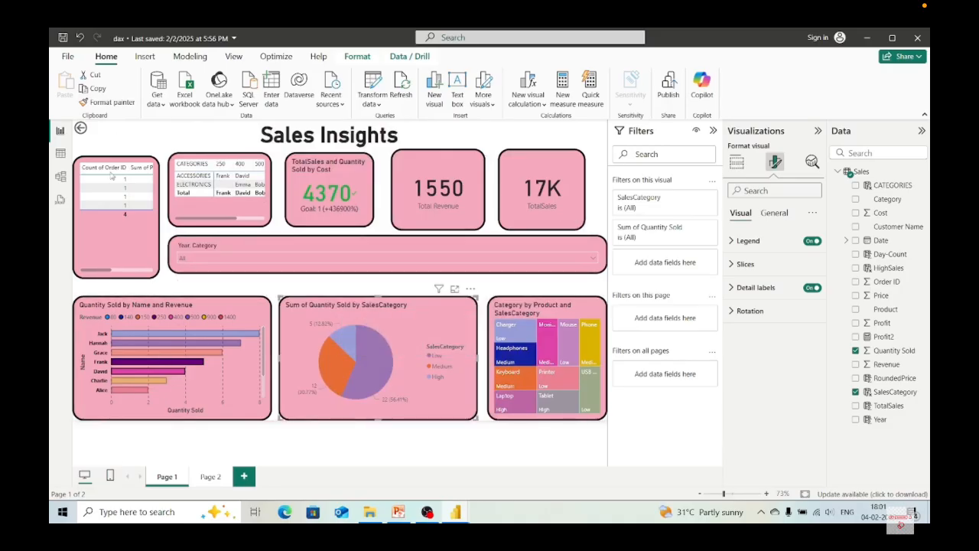
- Examine the filtered table's remaining columns and the treemap's highlighted products, leaving no visual selected
scroll(135, 197, "right", 3)
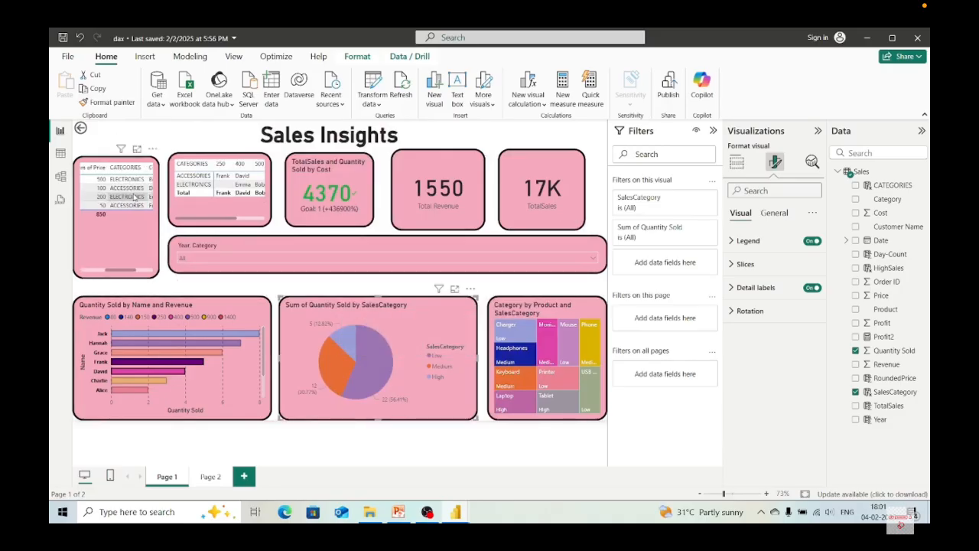
scroll(134, 196, "right", 3)
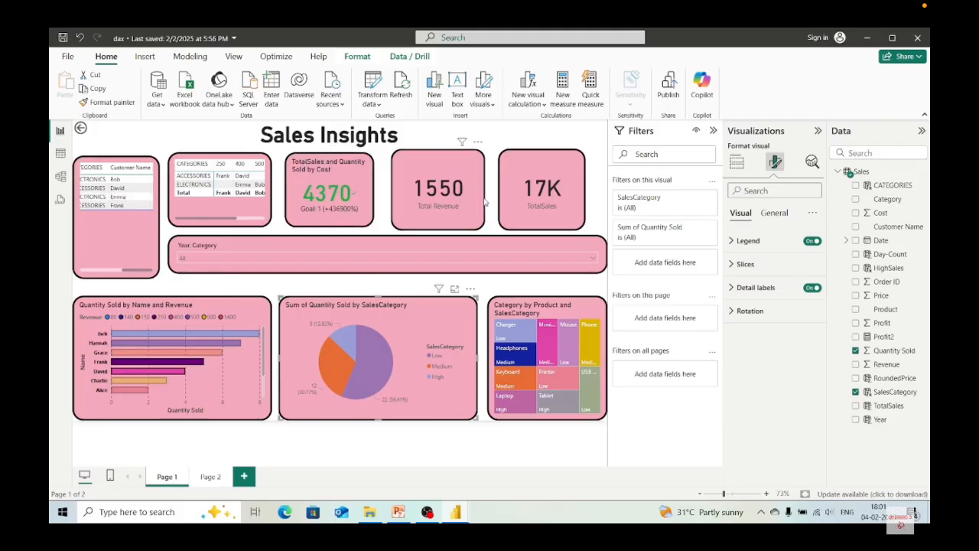
mouse_move(555, 370)
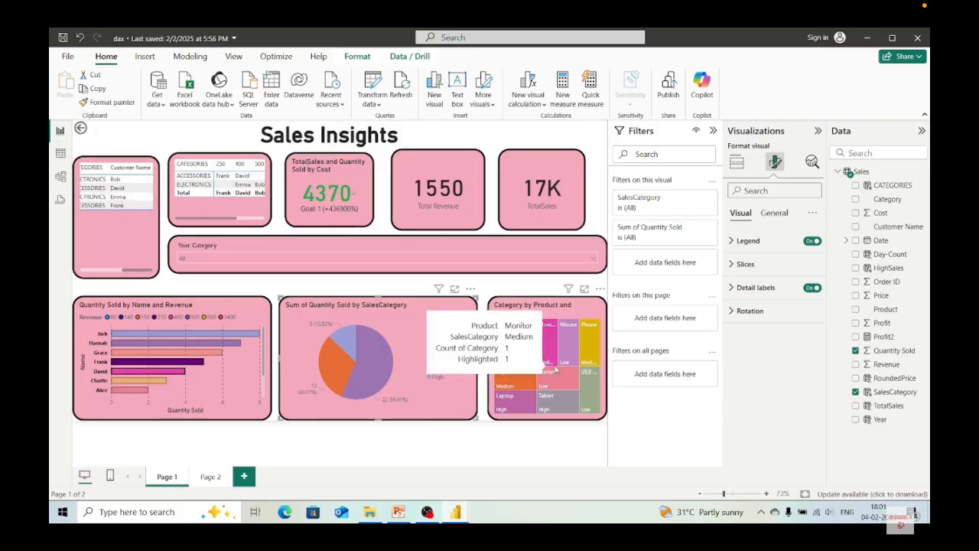
mouse_move(563, 352)
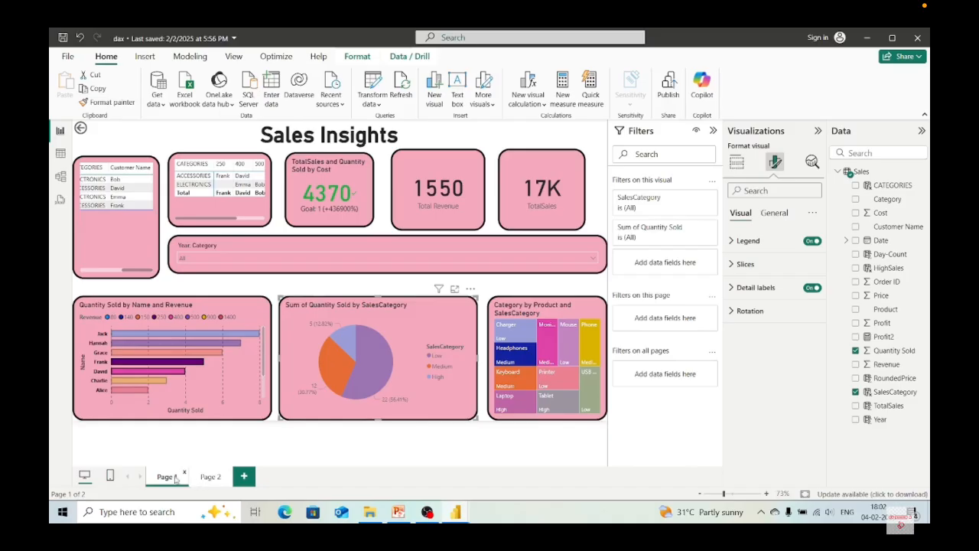
left_click(130, 289)
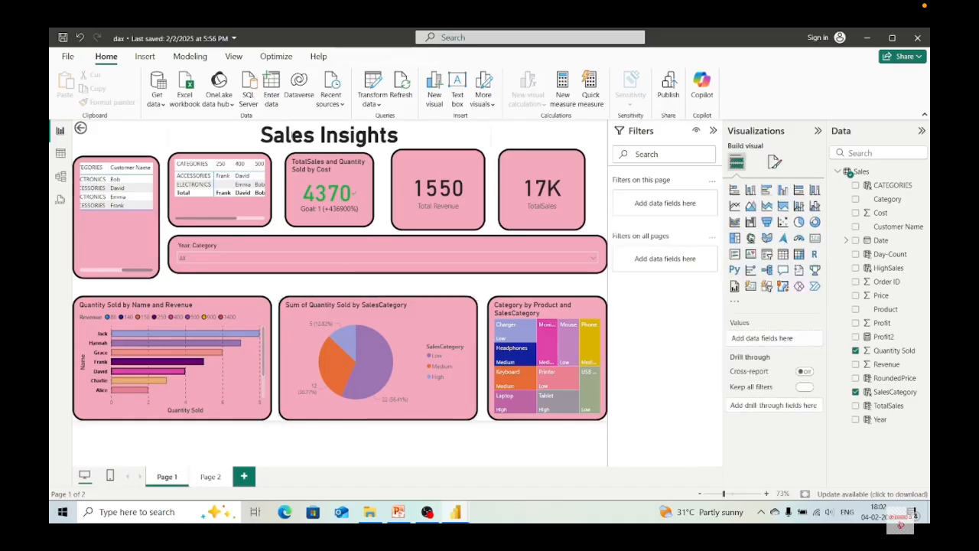
- Look at the file export options for the report and return to Page 1
left_click(67, 59)
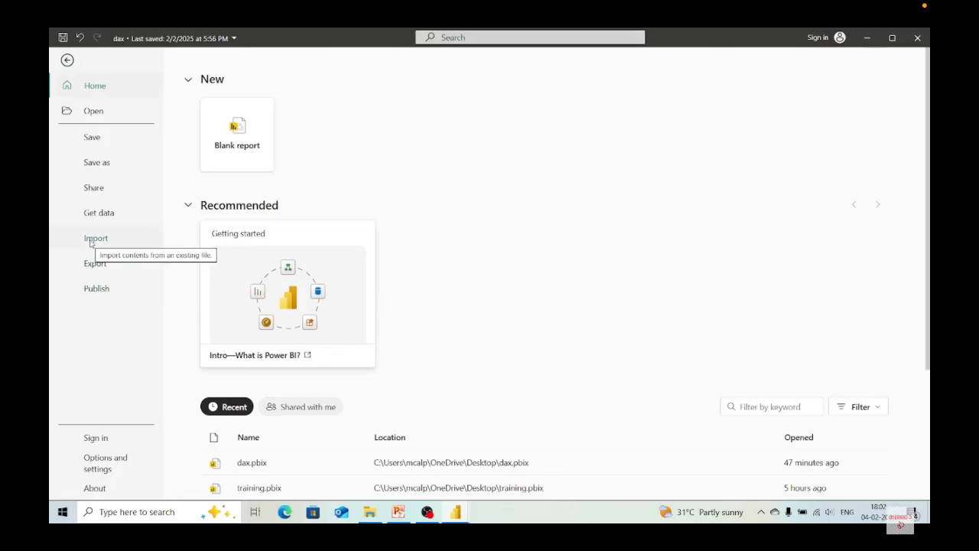
left_click(90, 269)
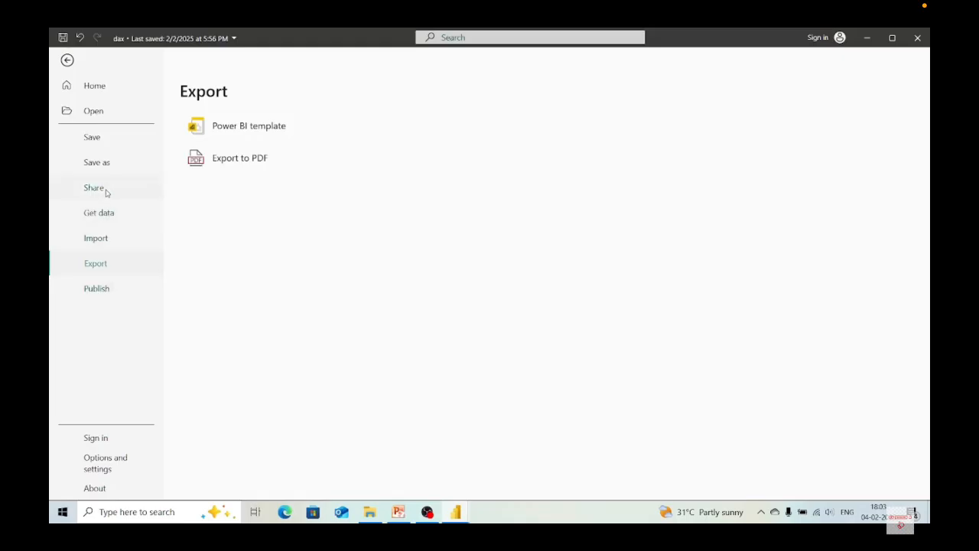
key("Escape")
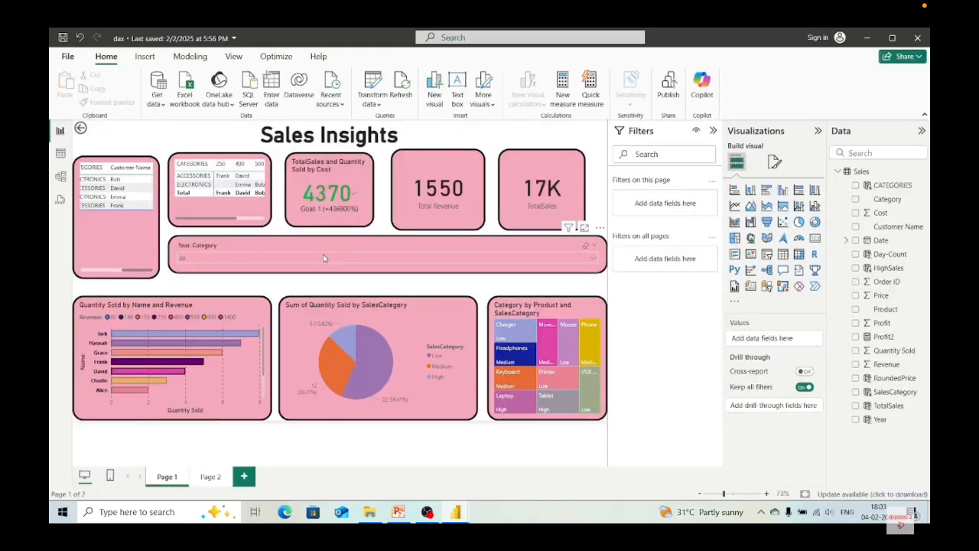